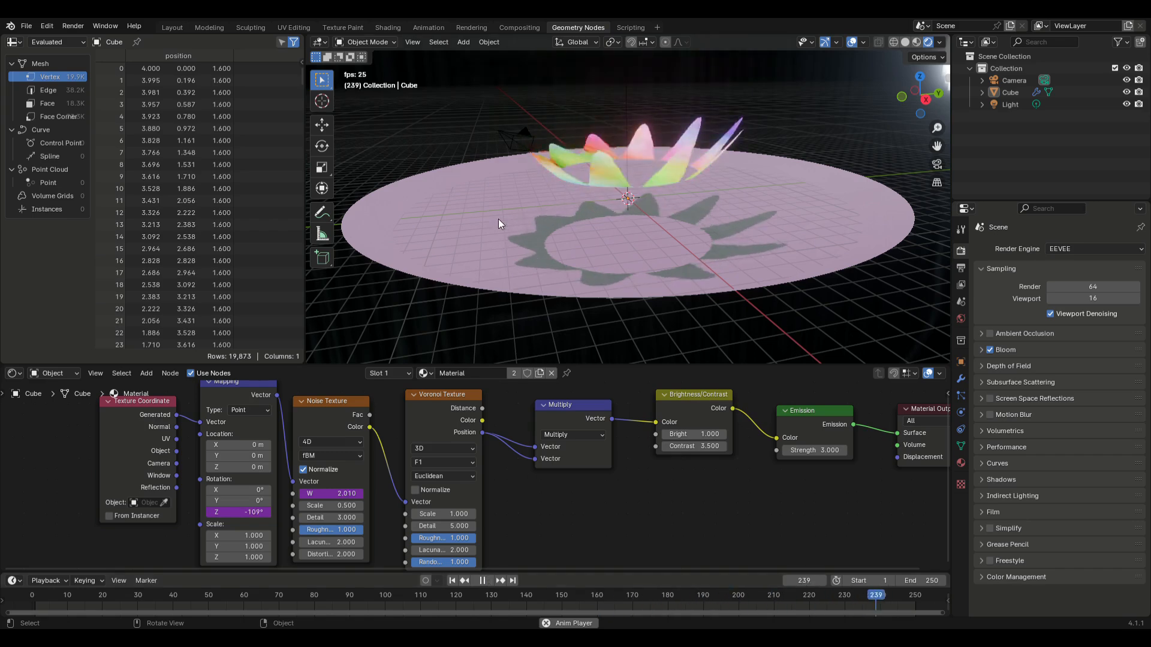
middle_click_drag(570, 282, 519, 315)
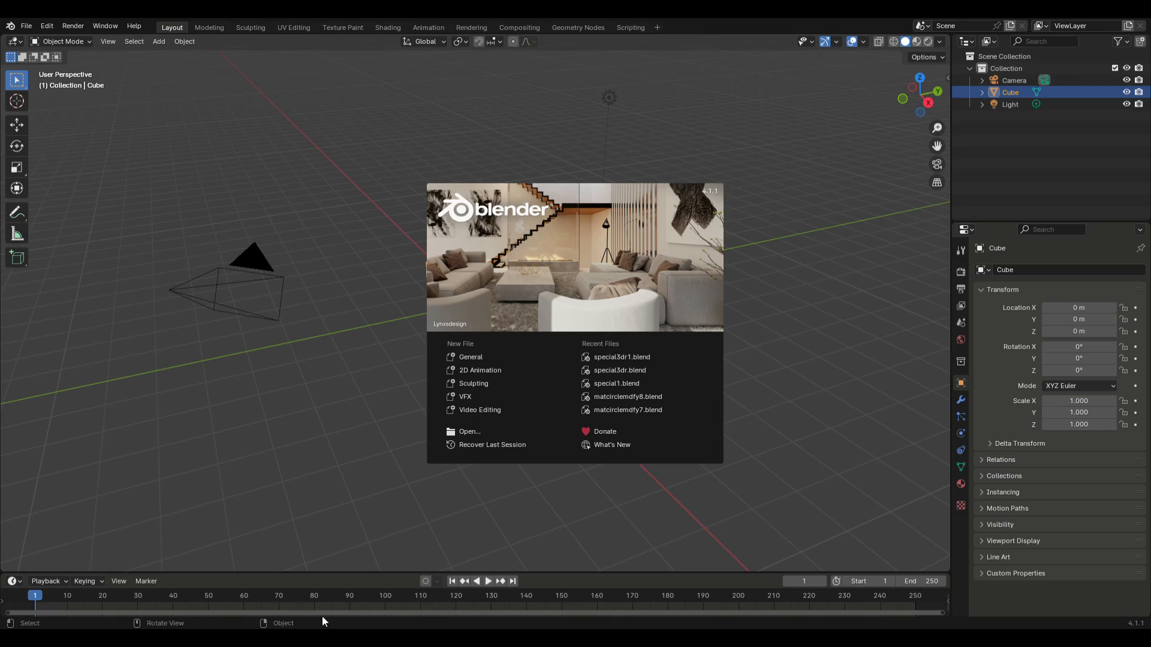
Switch to the Geometry Nodes workspace and create a new geometry node tree on the default cube
left_click(625, 121)
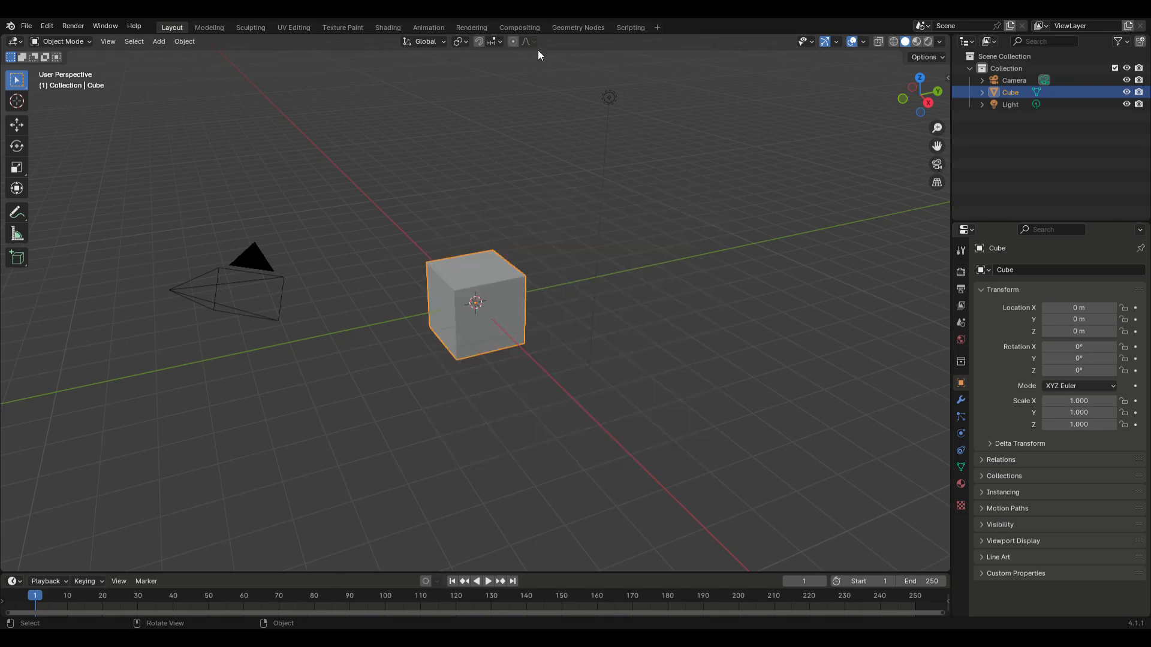
left_click(574, 30)
left_click(474, 311)
Insert a Curve Circle node on the link into the Group Output
left_click(139, 311)
mouse_move(159, 381)
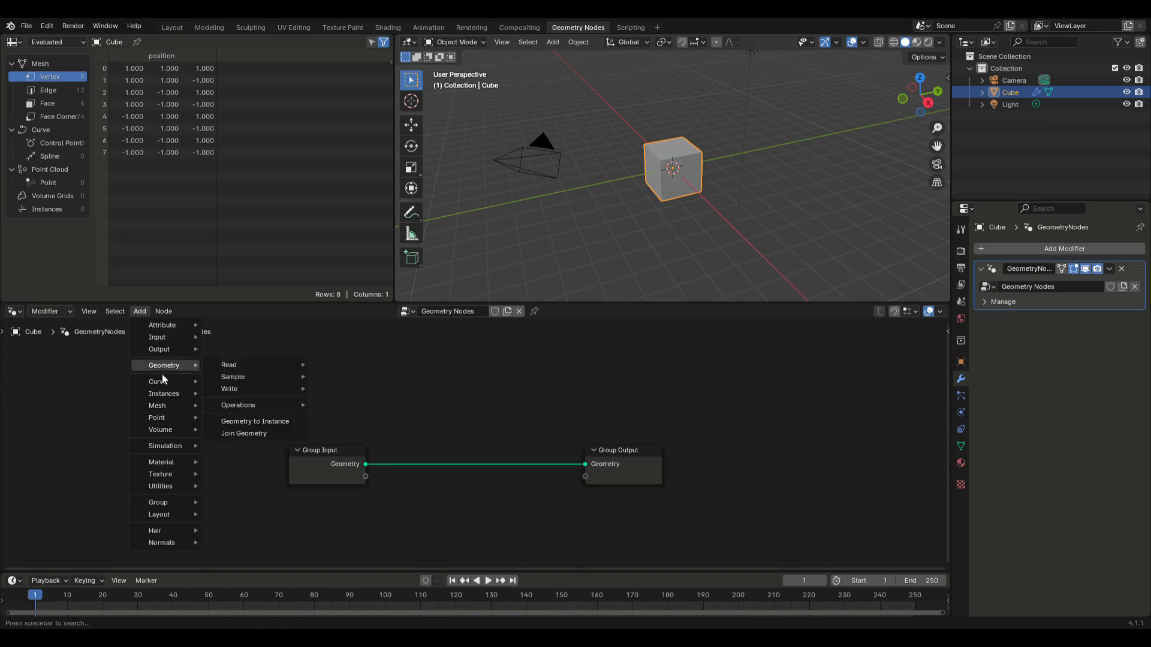
mouse_move(237, 433)
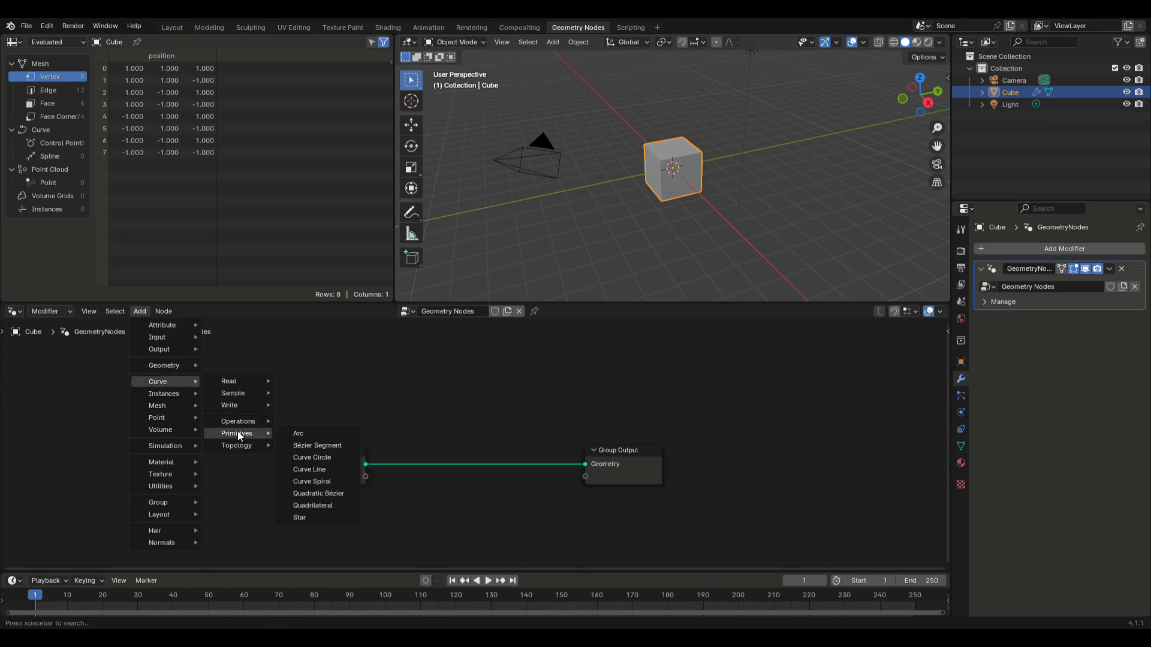
left_click(312, 457)
left_click(483, 440)
Set the Curve Circle's resolution to 128 and its radius to 4 m
left_click(509, 467)
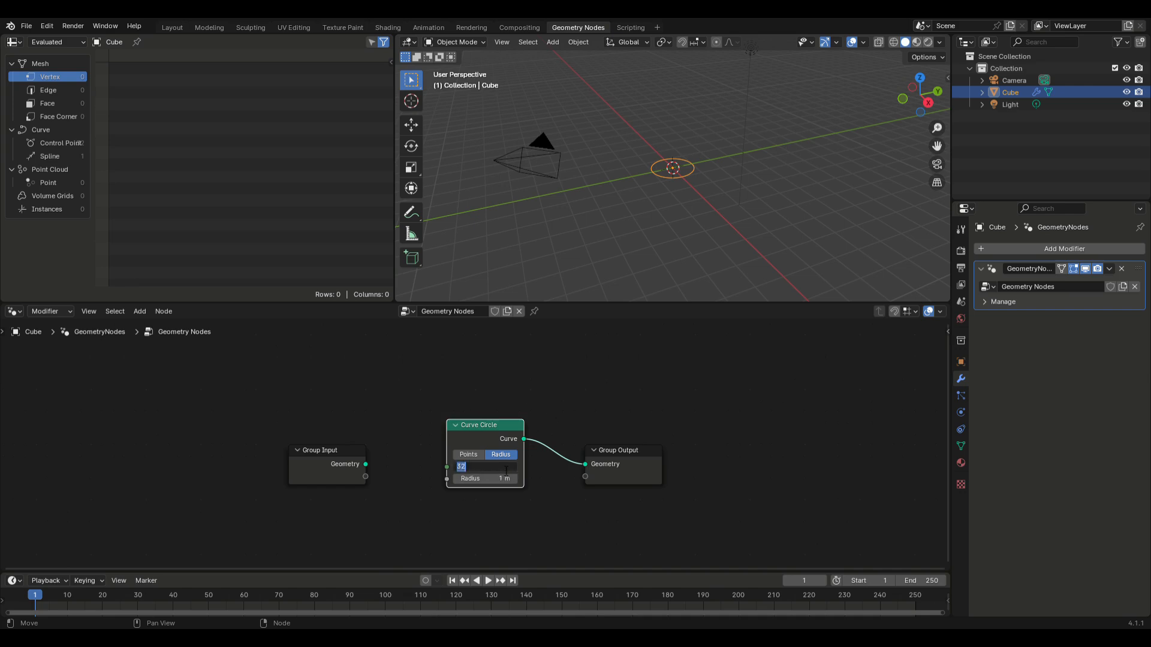
type("128")
key("Tab")
type("4")
key("Return")
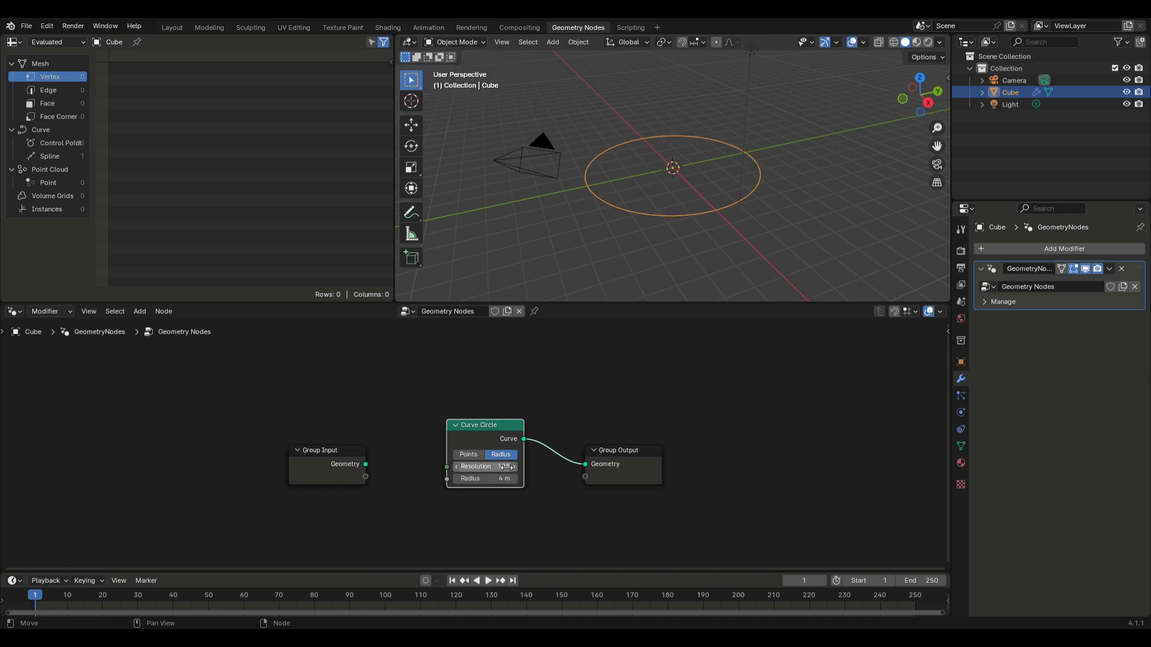
Duplicate the Curve Circle node, place the copy below the original and set its radius to 5 m
right_click(480, 432)
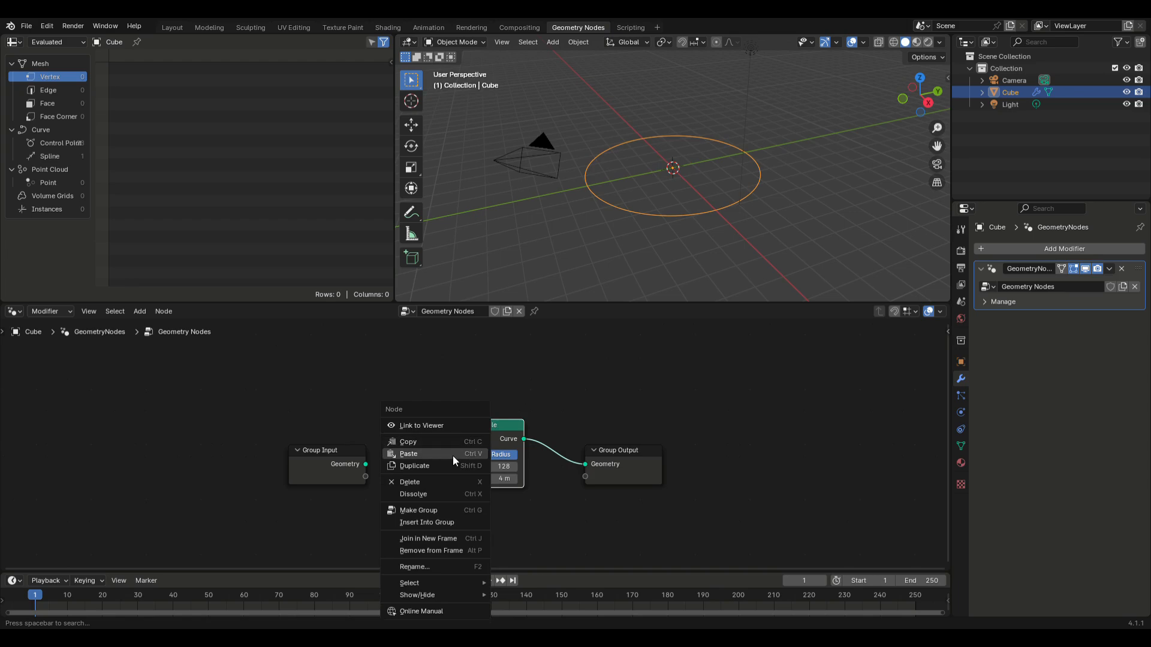
left_click(453, 456)
left_click_drag(504, 426, 511, 401)
left_click_drag(635, 460, 698, 428)
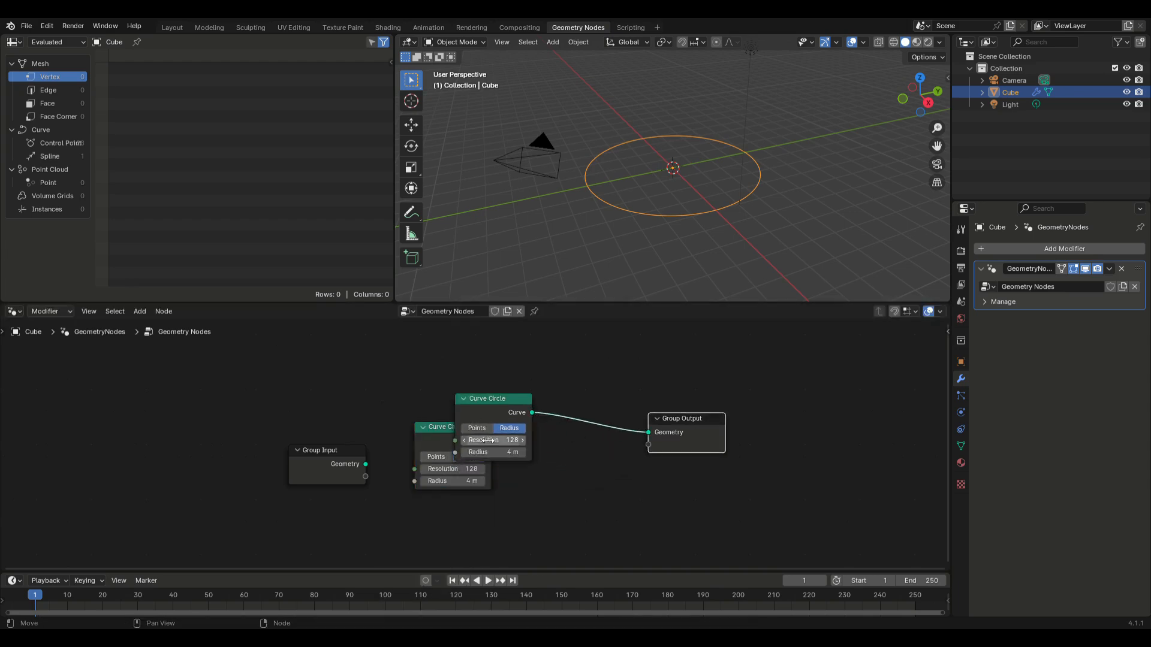
left_click_drag(450, 447, 487, 502)
left_click(507, 537)
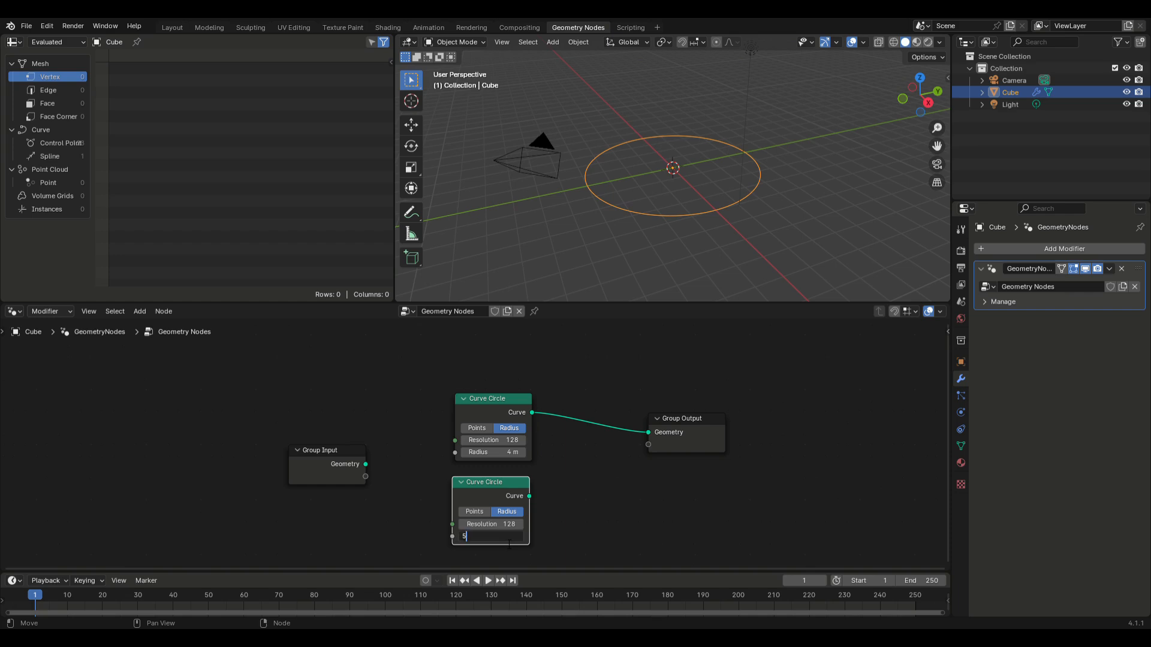
type("5")
key("Return")
Insert a Join Geometry node before the Group Output and connect the 5 m Curve Circle to it as well
left_click(139, 311)
mouse_move(164, 365)
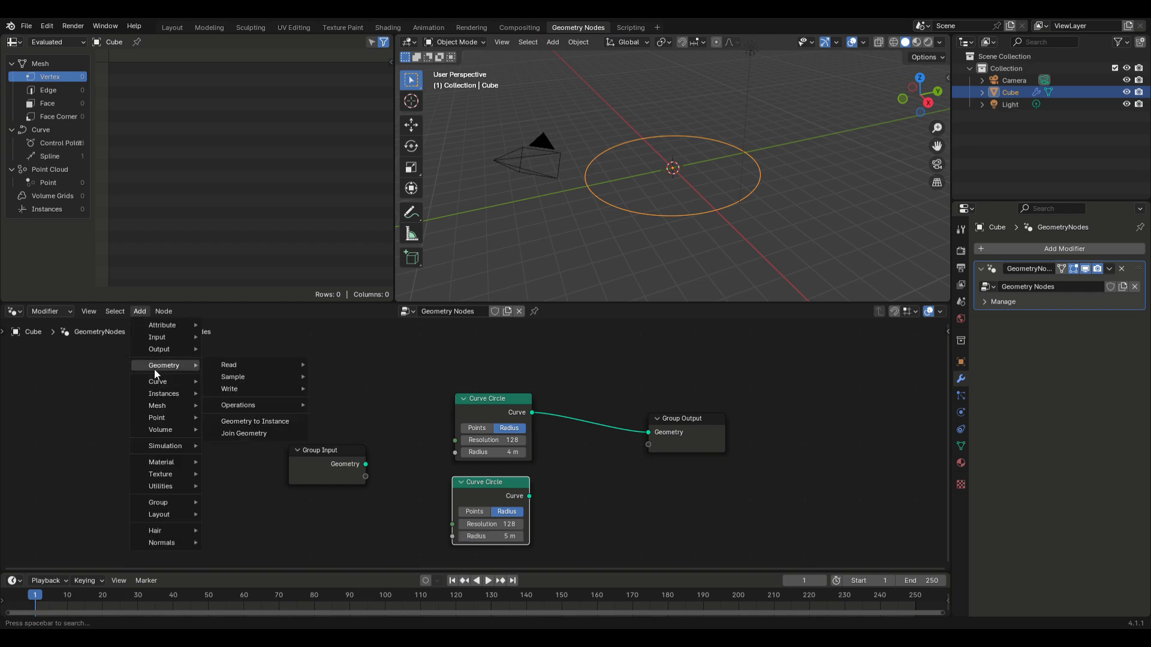
left_click(252, 434)
left_click(577, 413)
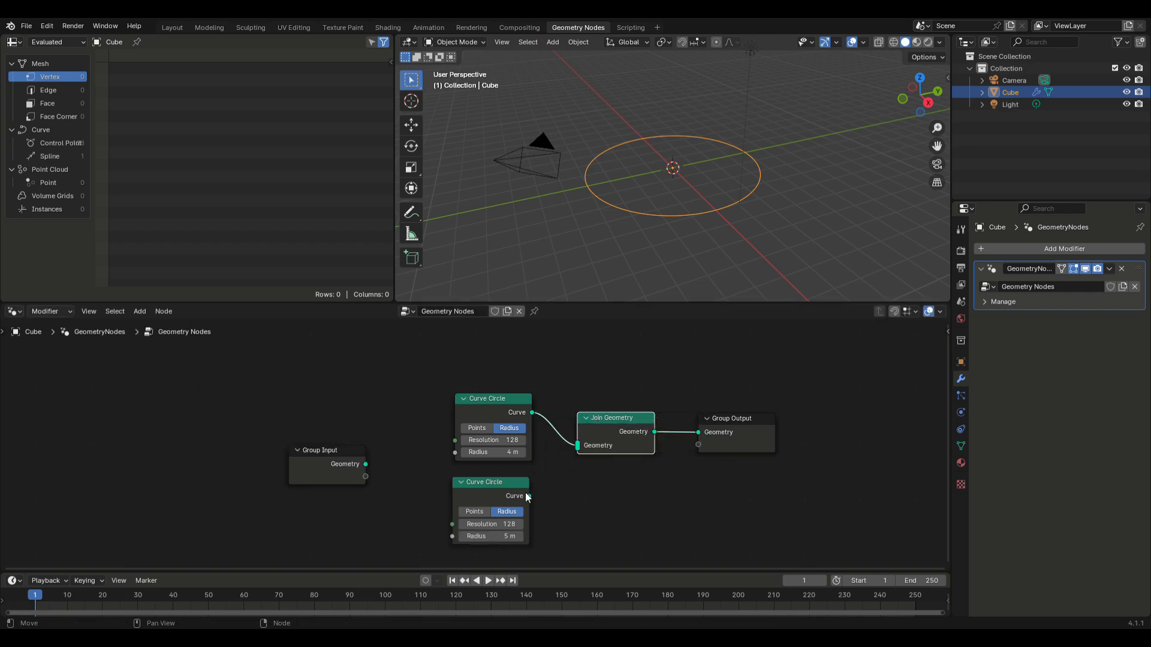
left_click_drag(527, 496, 570, 457)
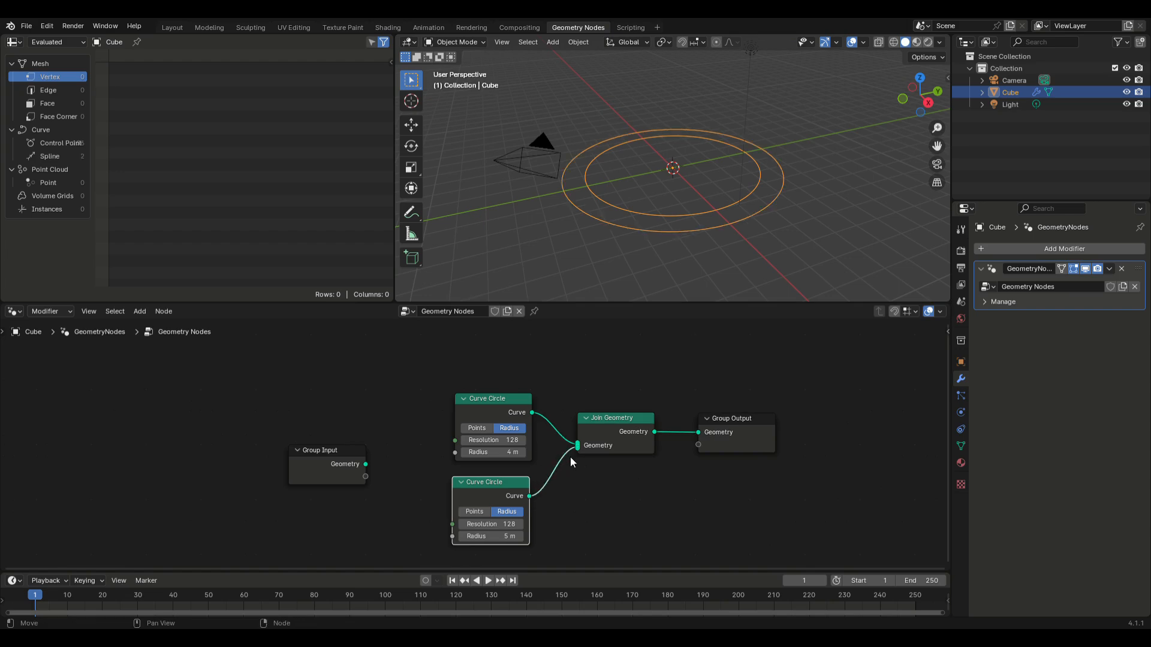
Insert a Fill Curve node between Join Geometry and Group Output
left_click(140, 311)
mouse_move(164, 382)
mouse_move(237, 422)
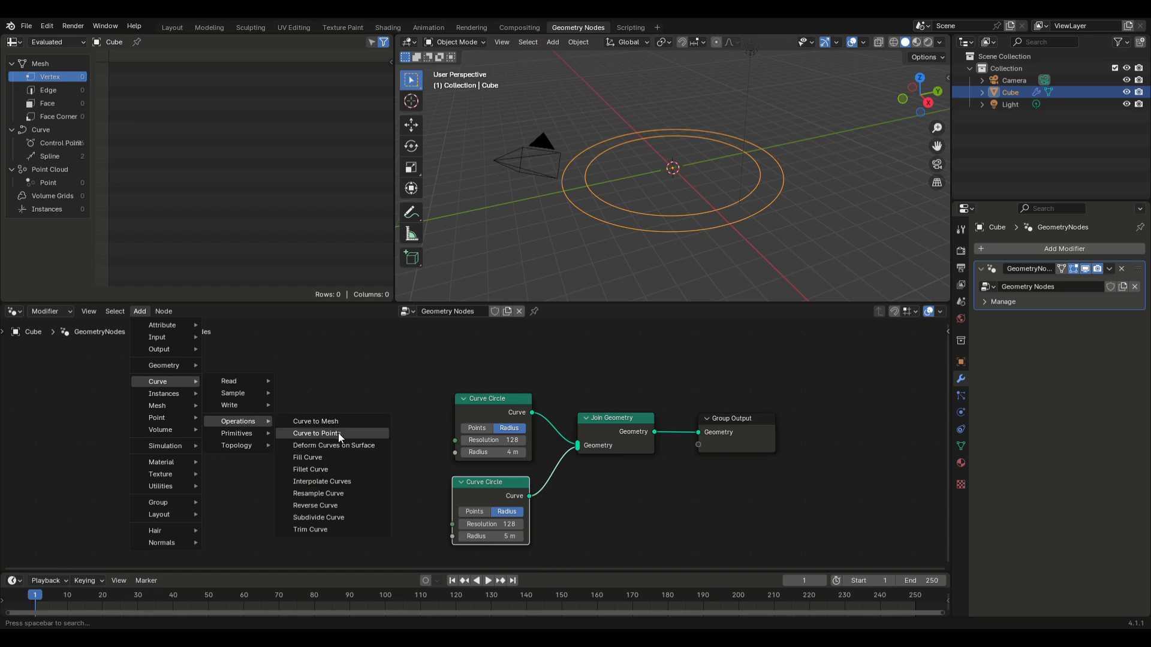
left_click(333, 457)
left_click(678, 452)
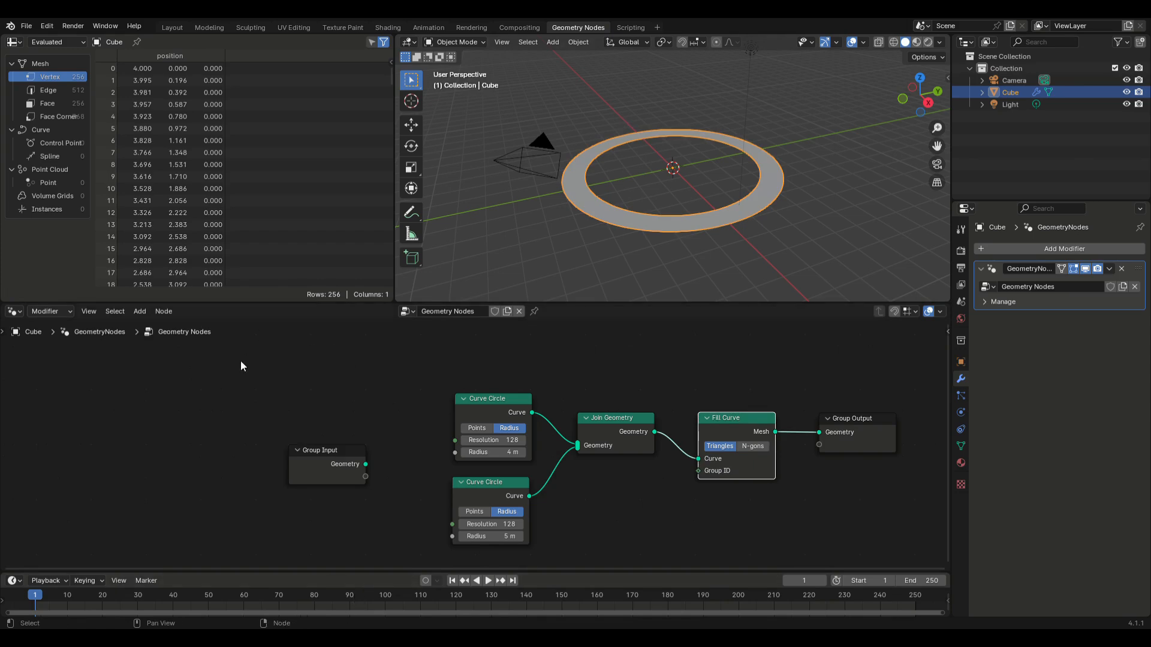
Insert a Set Position node on the link between the 5 m Curve Circle and Join Geometry
left_click(140, 311)
mouse_move(185, 364)
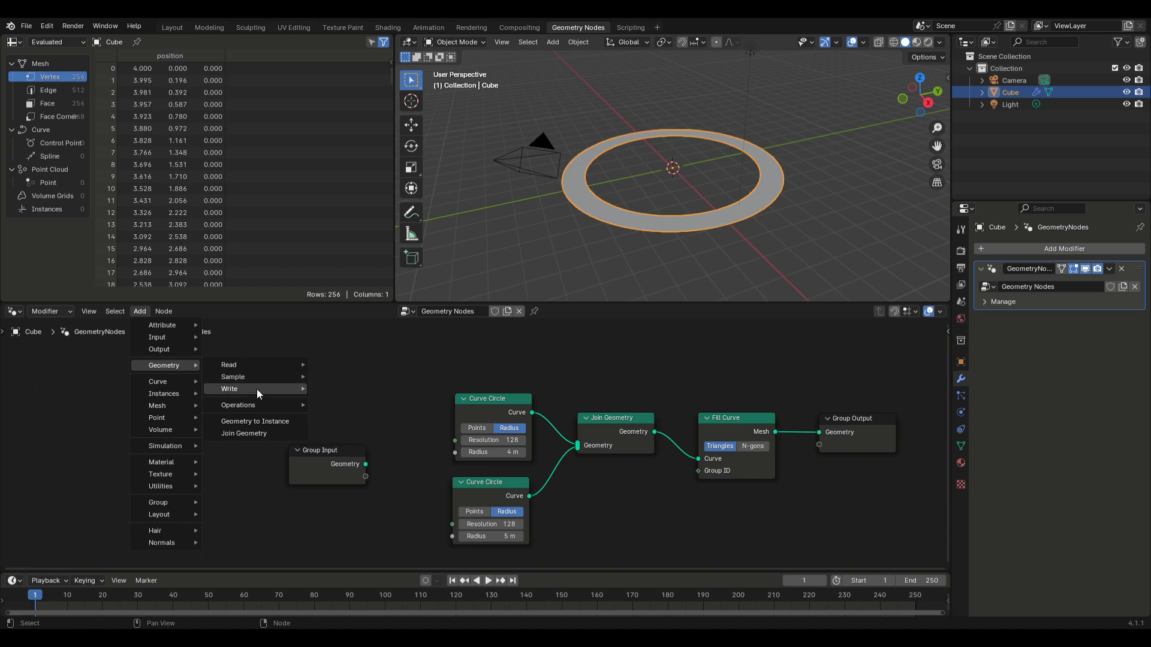
mouse_move(256, 390)
left_click(346, 401)
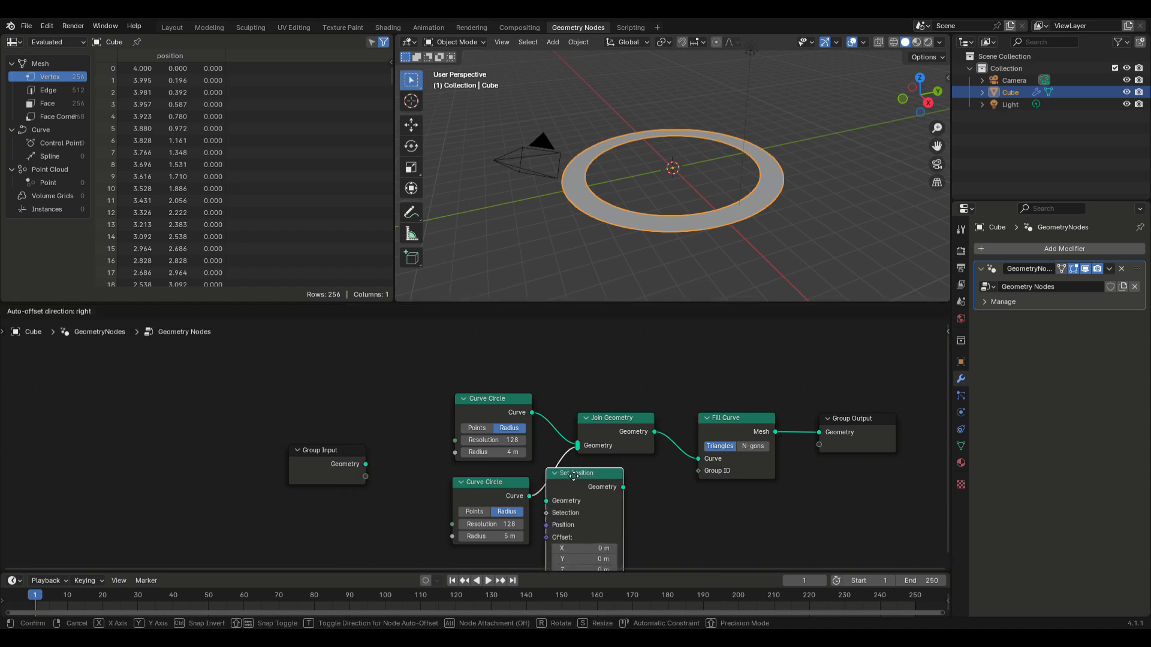
left_click(573, 476)
scroll(592, 502, "down", 2)
middle_click_drag(603, 496, 641, 418)
left_click_drag(625, 393, 649, 414)
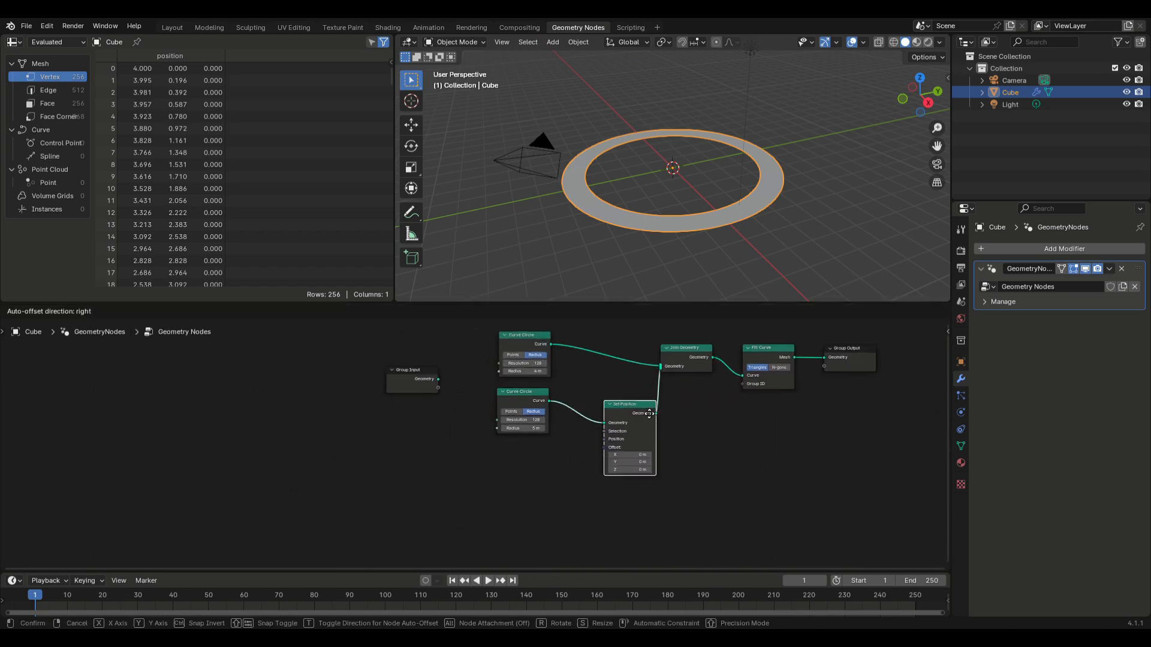
left_click(649, 414)
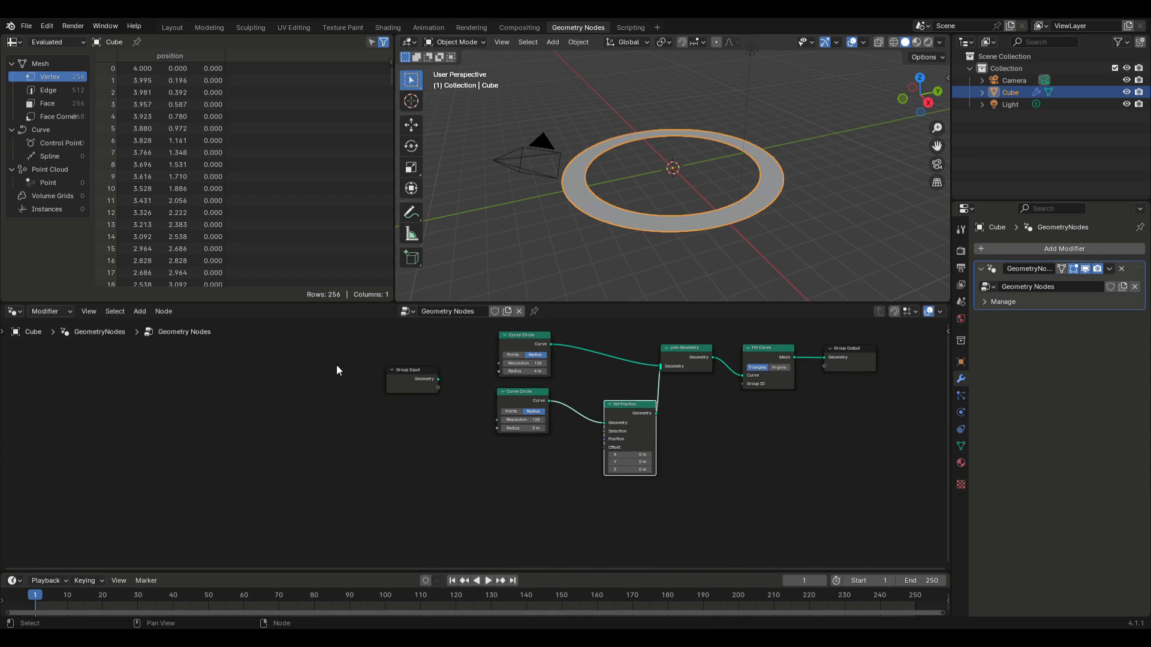
Add a Spline Parameter node below the Curve Circle nodes
left_click(138, 311)
mouse_move(163, 381)
mouse_move(243, 381)
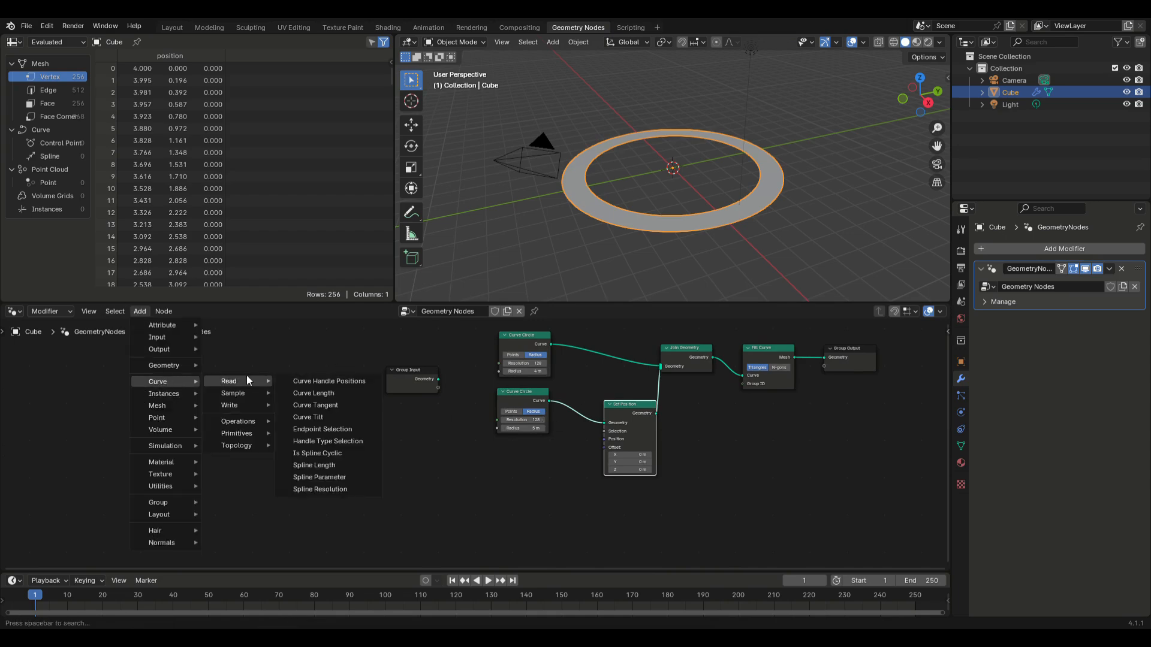
left_click(349, 477)
left_click(462, 474)
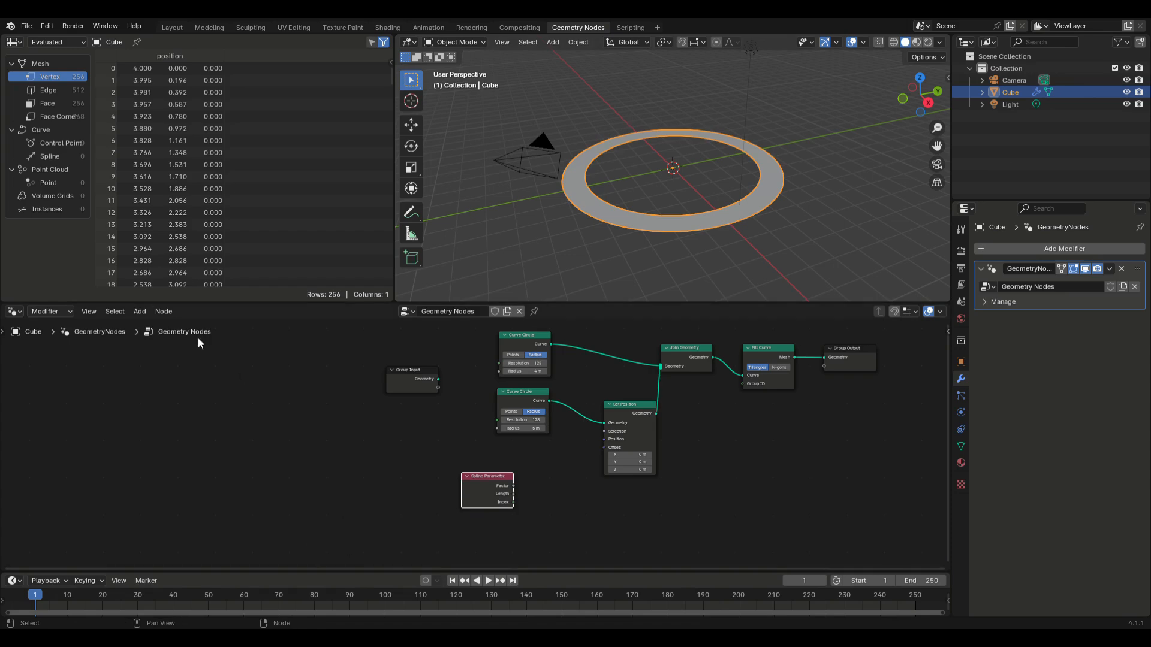
Add a Math node beside the Spline Parameter node and set its operation to Multiply Add
left_click(144, 312)
mouse_move(161, 486)
mouse_move(275, 396)
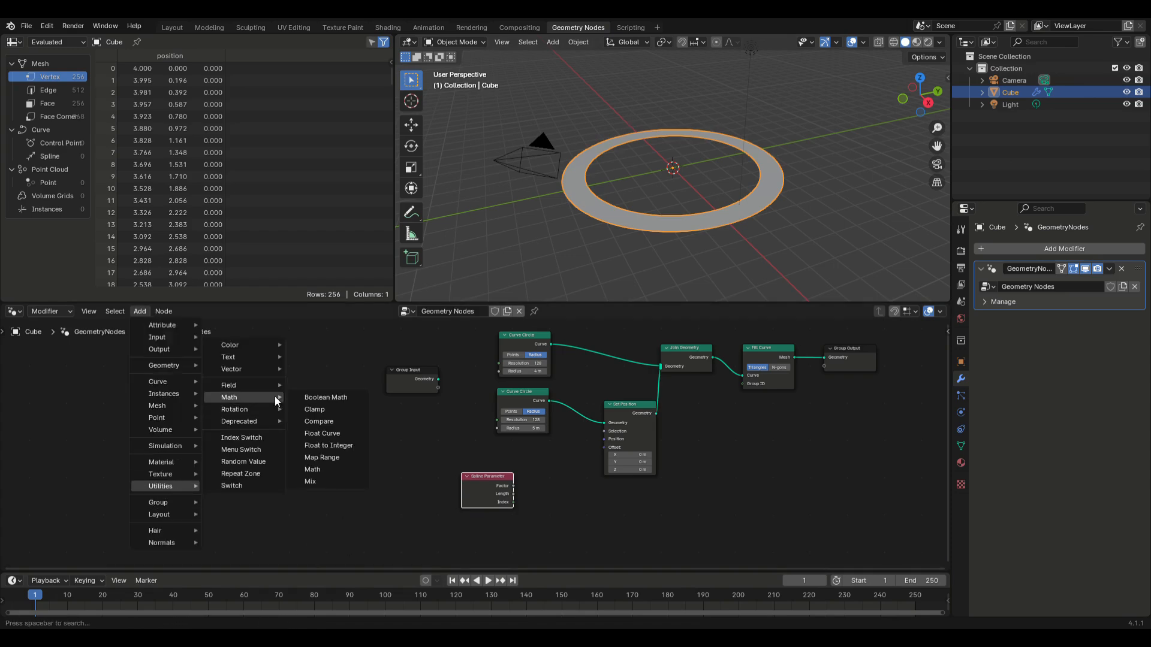
left_click(321, 472)
left_click(557, 519)
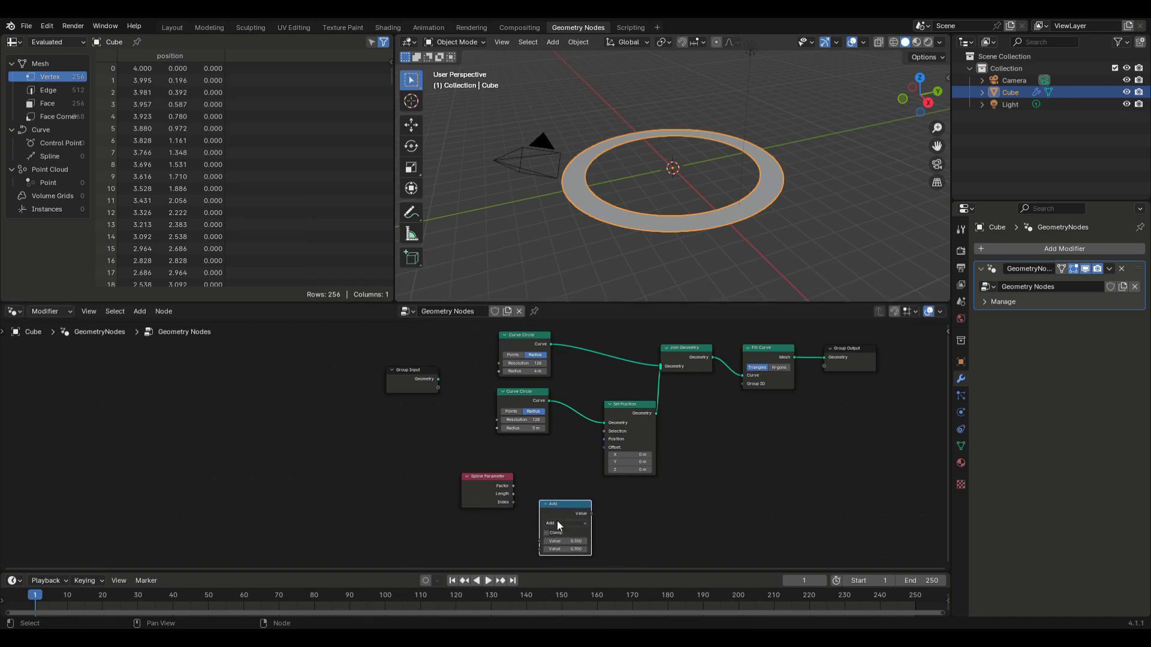
left_click(558, 523)
left_click(575, 462)
Rearrange the tree by lowering Spline Parameter and moving the circle, Set Position, join, fill and output nodes away from the math nodes
left_click_drag(488, 489, 480, 544)
left_click_drag(482, 329, 903, 479)
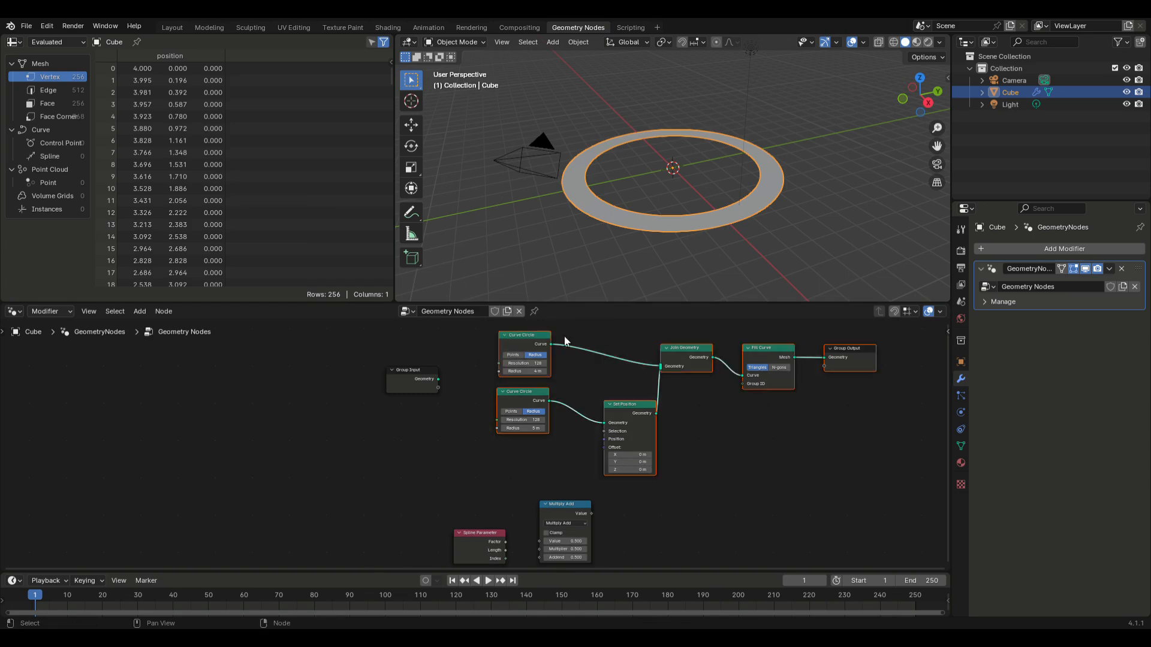
left_click_drag(543, 340, 737, 368)
middle_click_drag(674, 539, 661, 426)
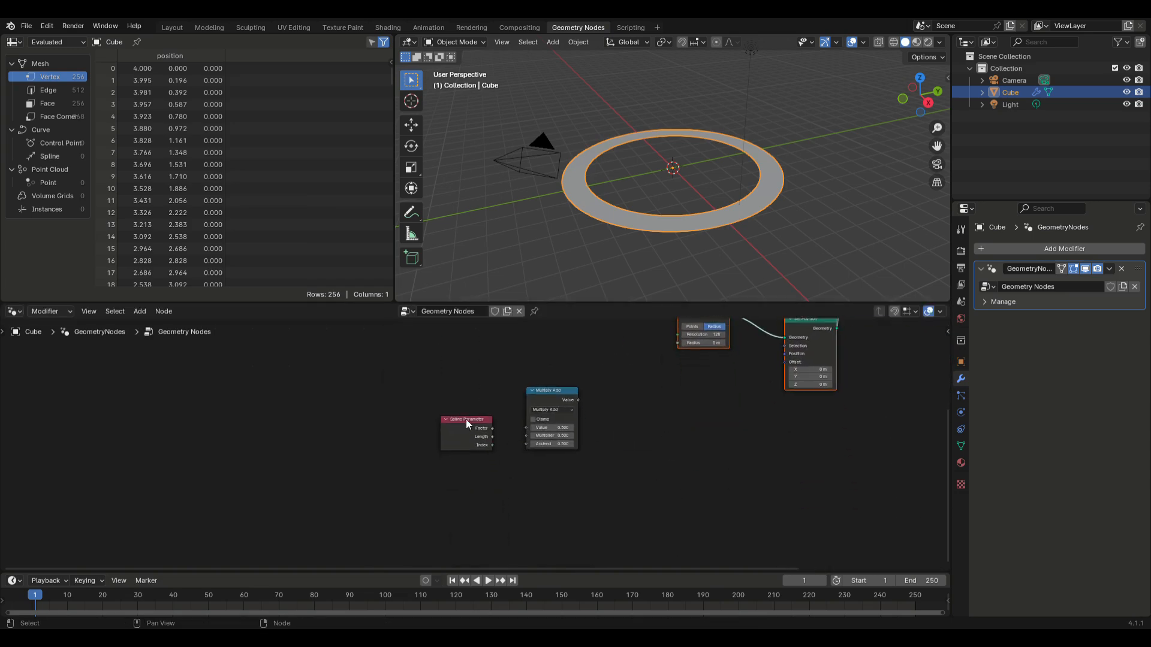
Connect the Spline Parameter's Factor to the Value and Addend inputs of the Multiply Add node
left_click_drag(466, 423, 526, 445)
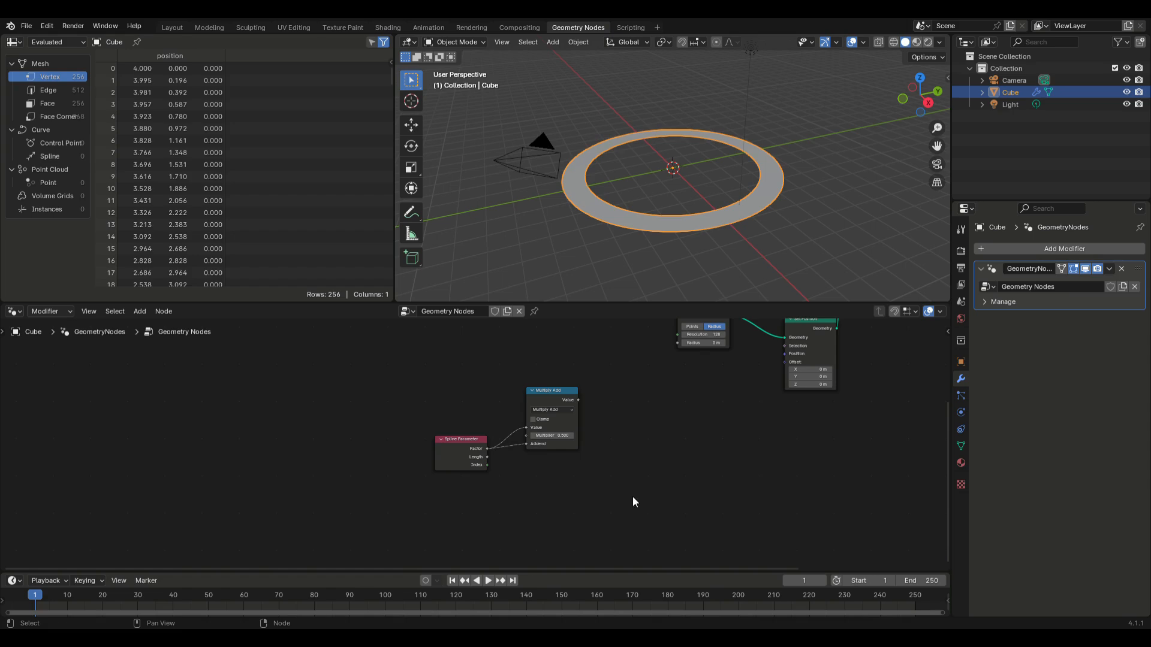
middle_click_drag(554, 482, 629, 469, "ctrl")
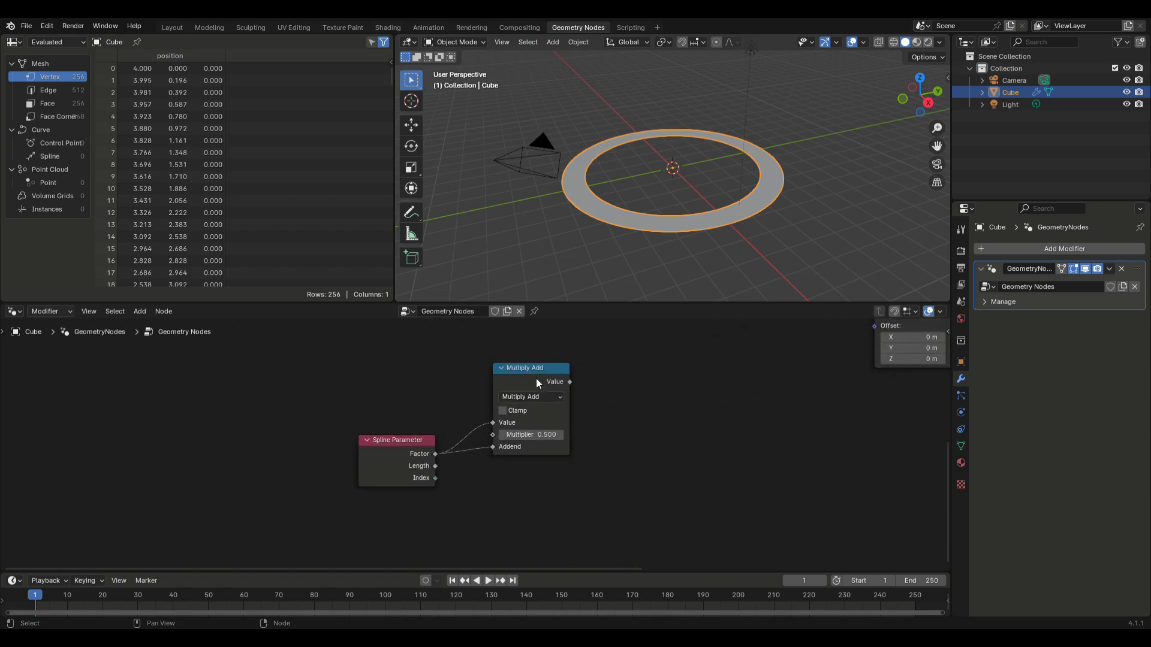
left_click(513, 373)
right_click(513, 373)
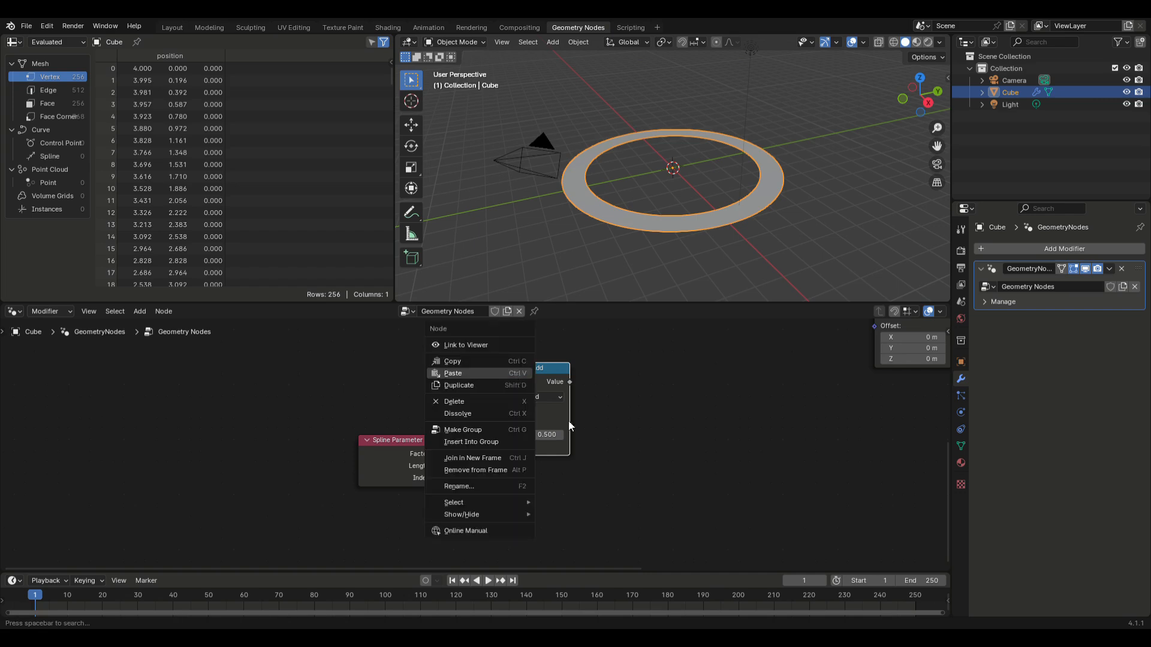
left_click(584, 426)
Drive the Multiply Add node's Multiplier with the expression #5.0+1.5*sin(0.0875*frame)
left_click(560, 437)
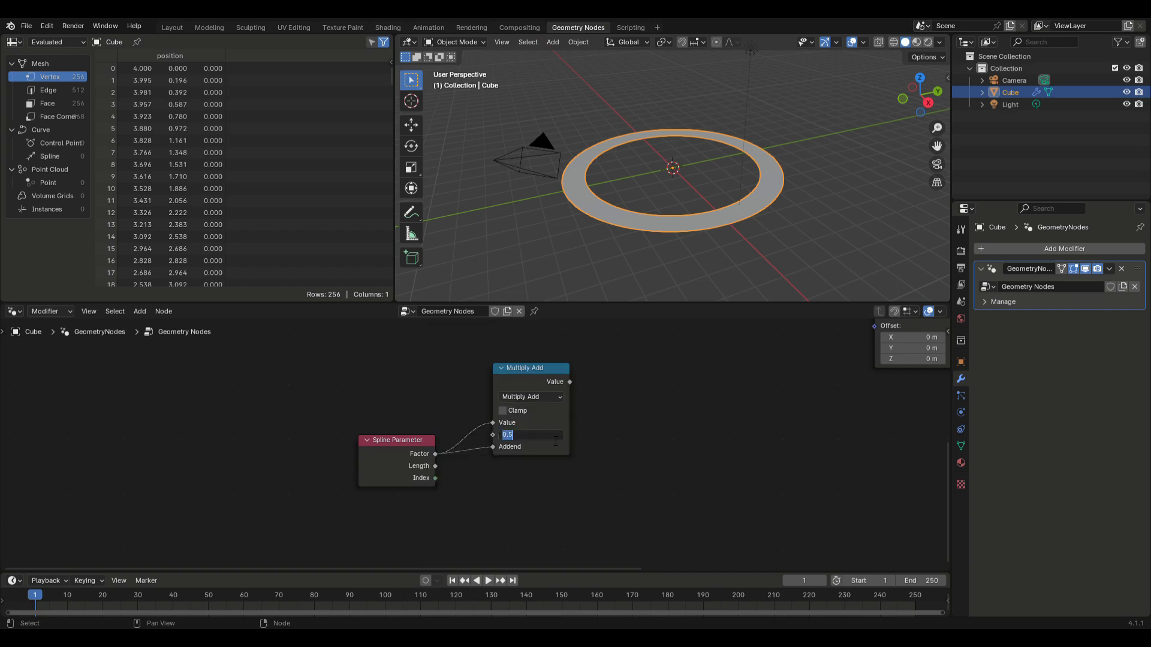
type("#")
type("5.0+")
type("1.5*s")
type("in(0.0875")
type("*frame")
type(")")
key("Return")
right_click(547, 368)
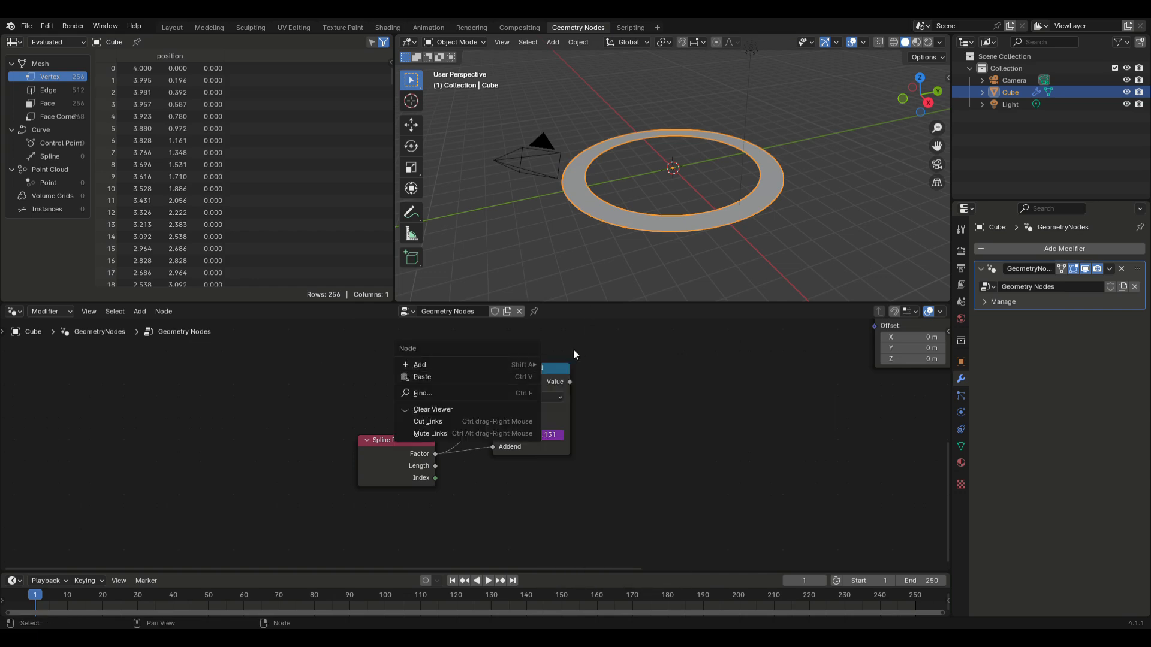
left_click(562, 382)
right_click(515, 382)
Duplicate the Multiply Add node, place the copy below the original and change its operation to Add
left_click(487, 373)
right_click(487, 374)
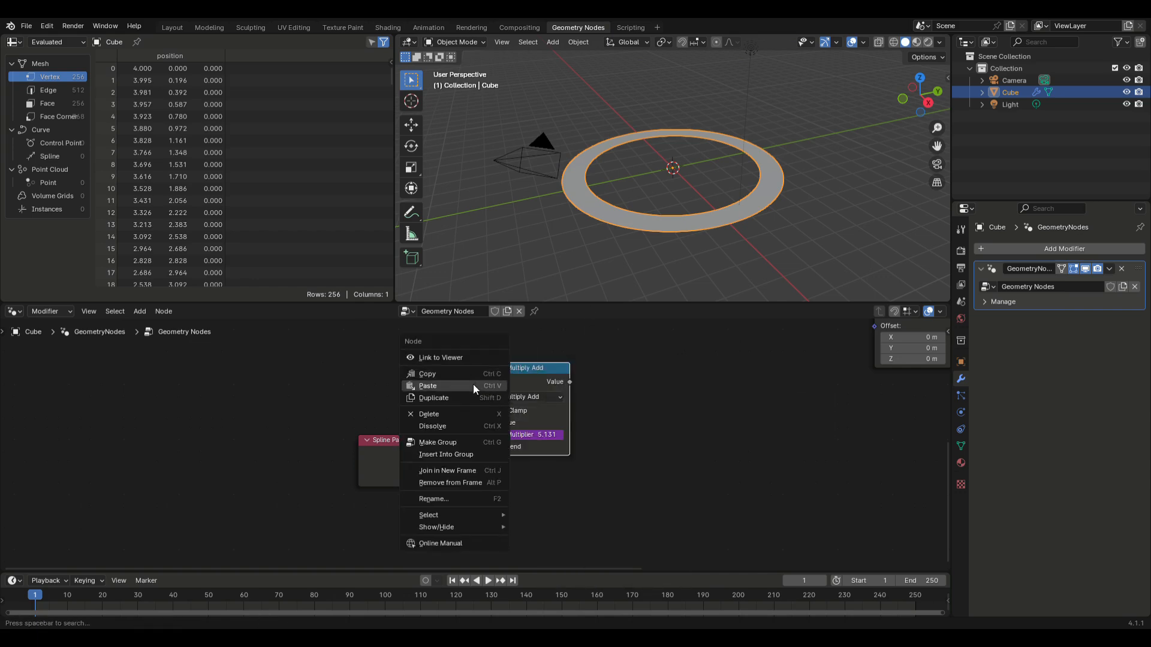
left_click(473, 384)
left_click_drag(466, 347, 522, 474)
left_click(519, 496)
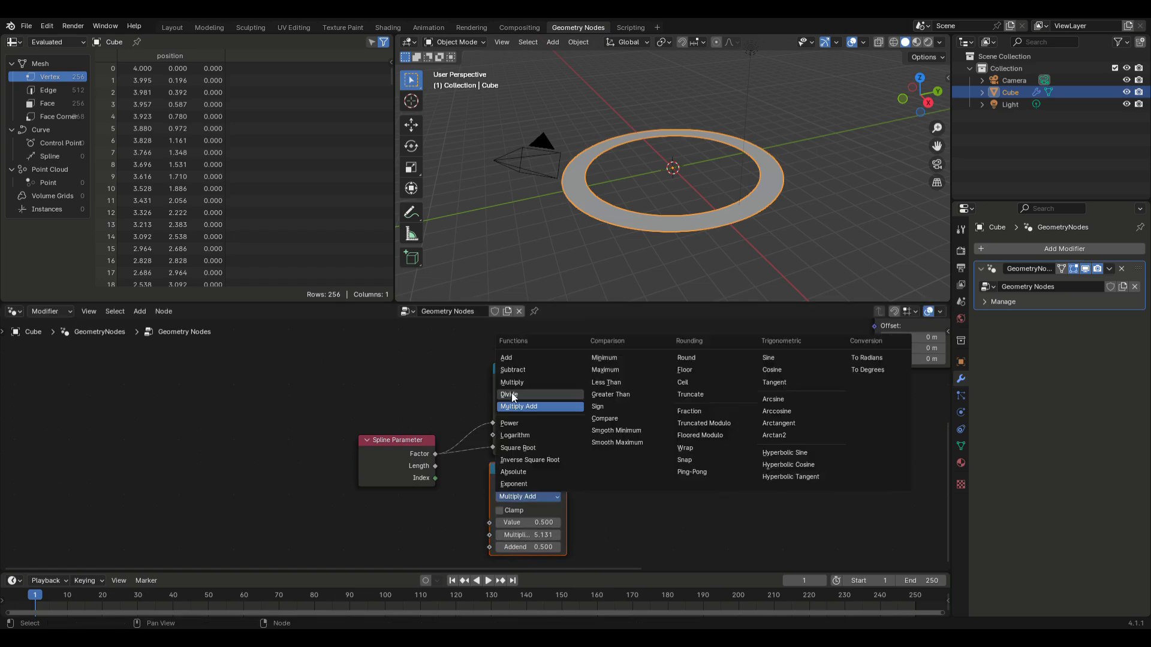
left_click(507, 358)
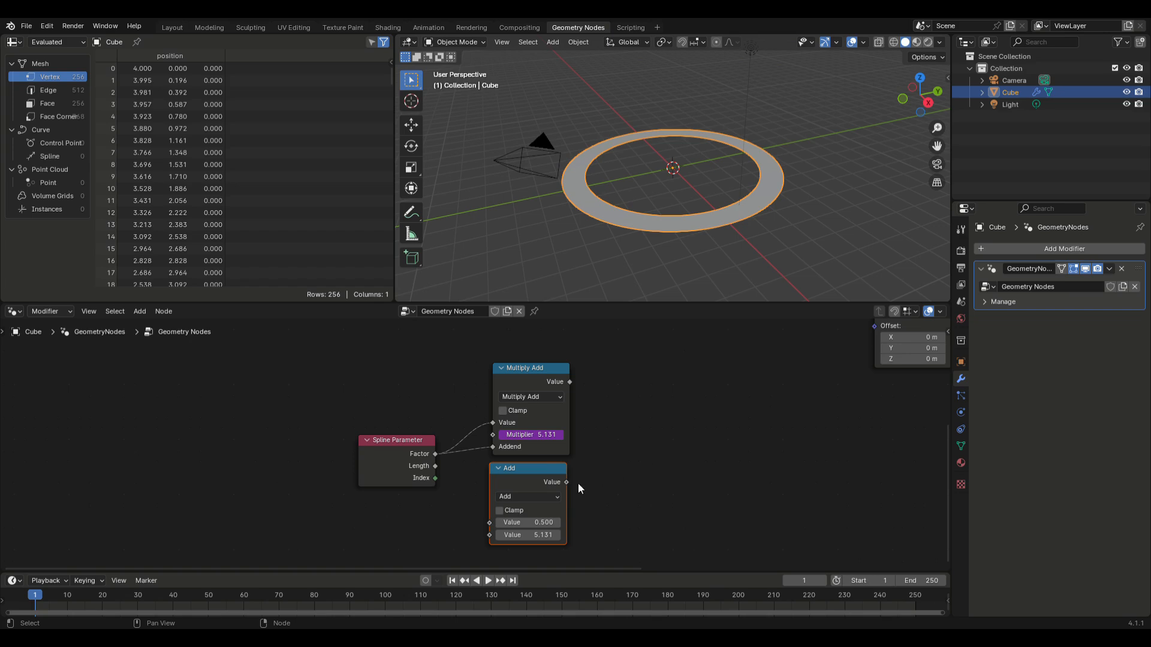
Connect the Spline Parameter's Factor to the Add node's first value and drive the second with #10.0+5.0*sin(0.0875*frame)
left_click_drag(435, 454, 489, 522)
left_click(545, 534)
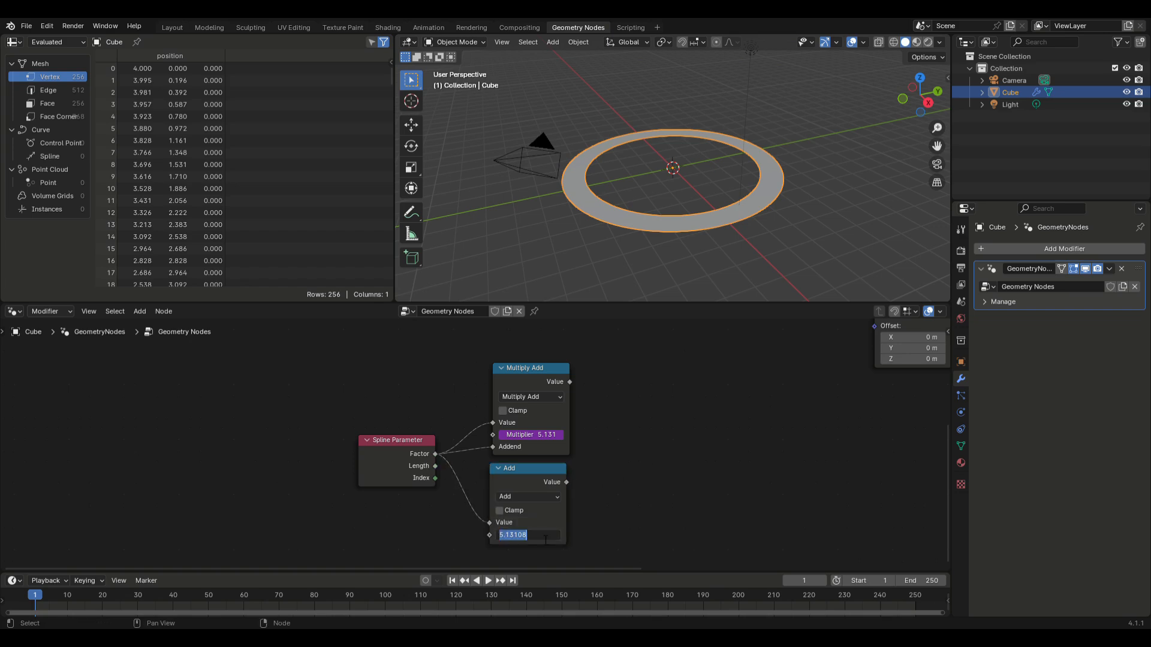
type("#")
type("10.0+5.0*")
type("sin(0.0875*frame")
type(")")
key("Return")
scroll(542, 545, "down", 3)
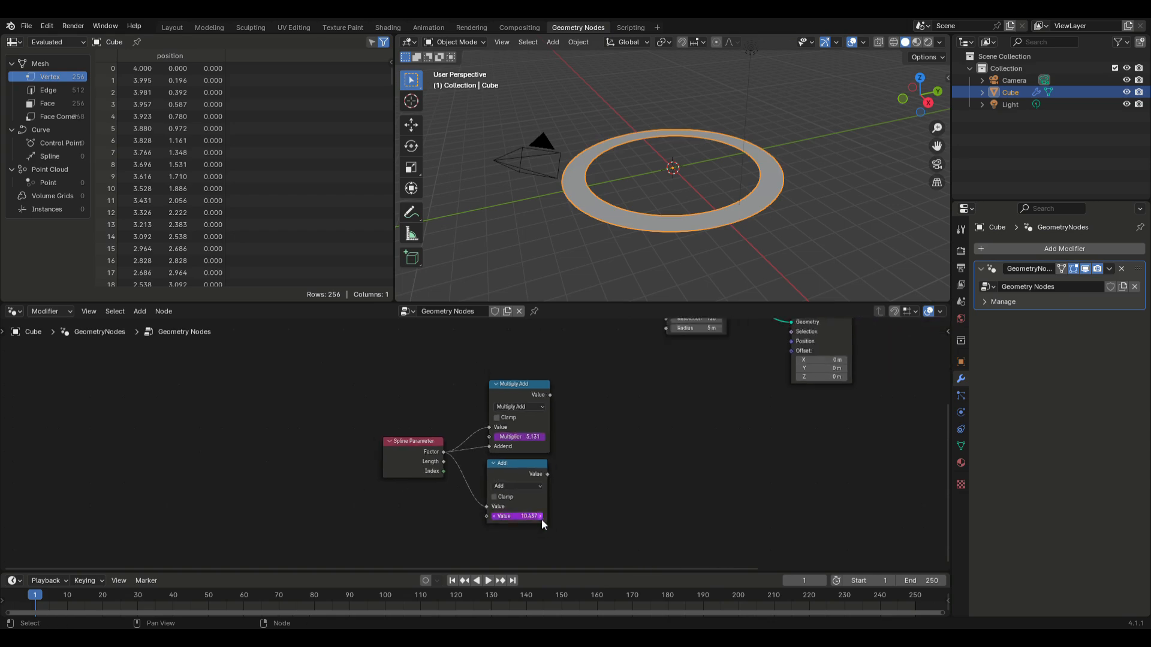
middle_click_drag(541, 520, 573, 446)
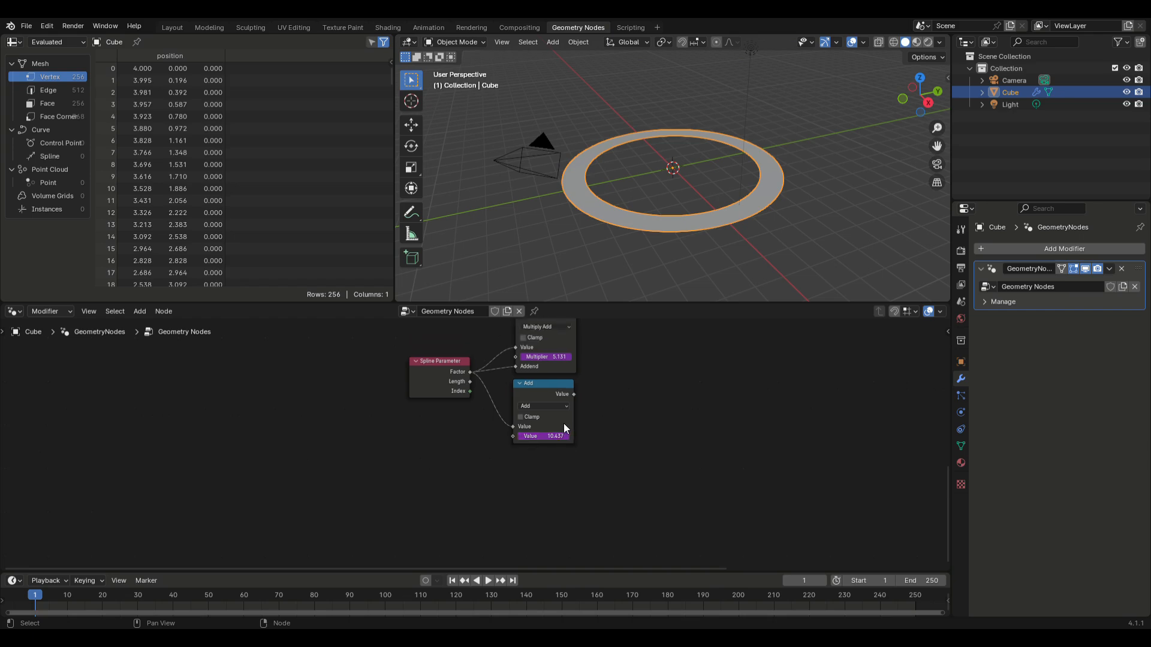
Duplicate the Add node, place the copy below it and connect the Spline Parameter's Factor to the copy's first value
right_click(497, 371)
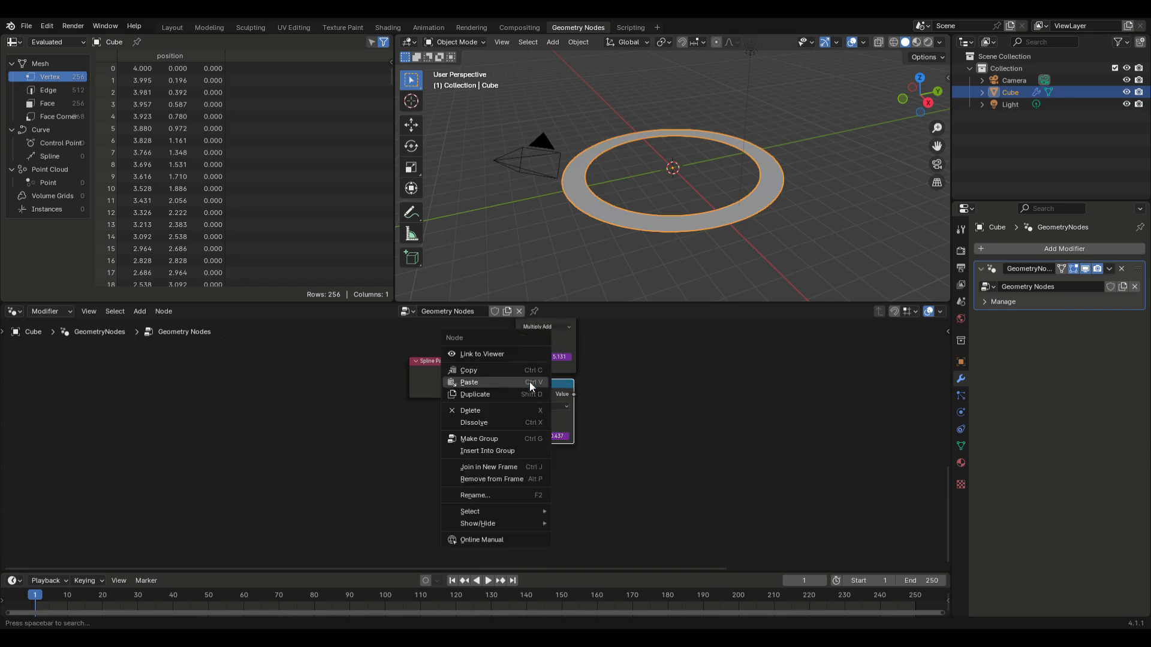
left_click(480, 398)
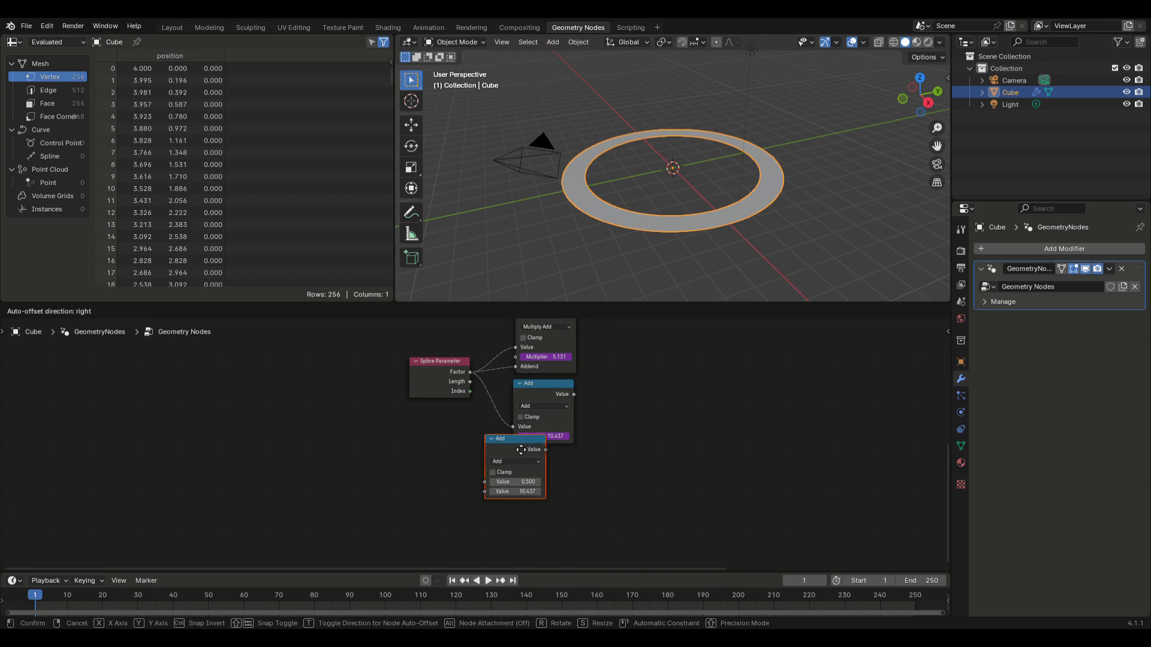
left_click(530, 457)
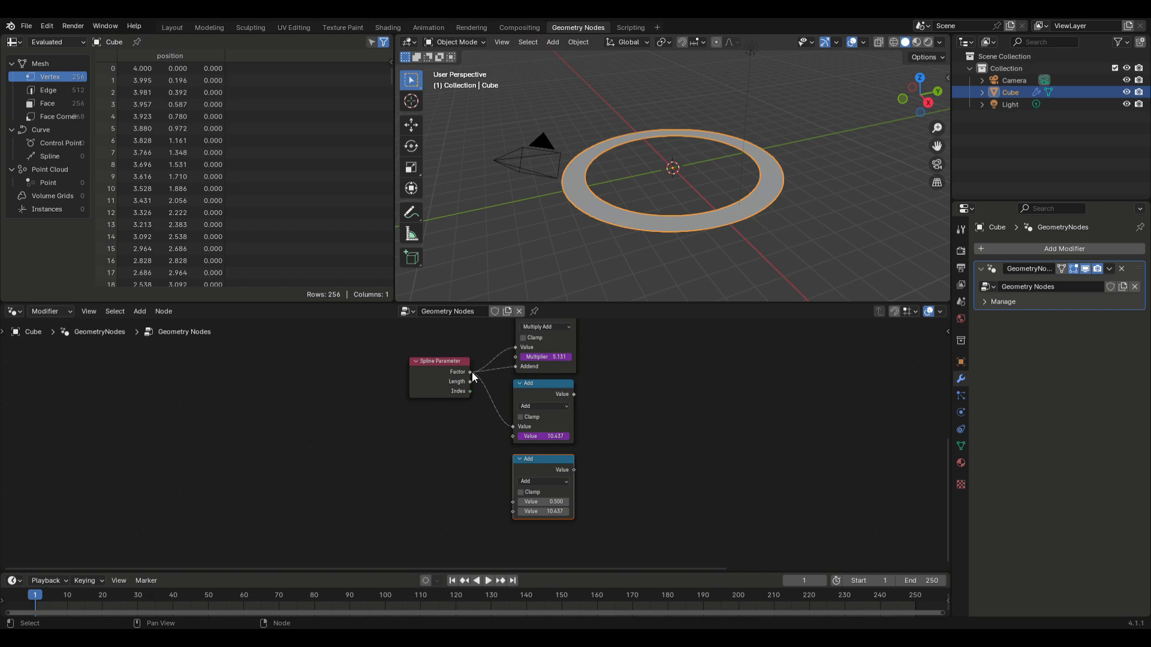
left_click_drag(472, 373, 513, 502)
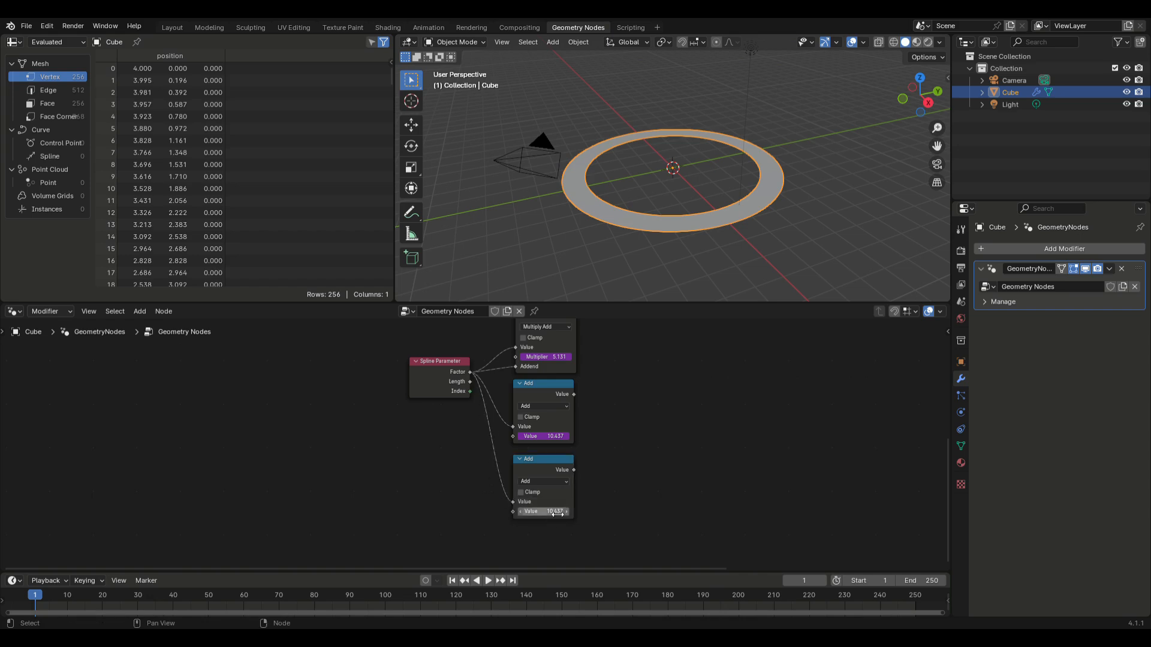
Drive the lower Add node's second value with the expression #0.25*(frame%4)
scroll(477, 445, "up", 2)
left_click(575, 533)
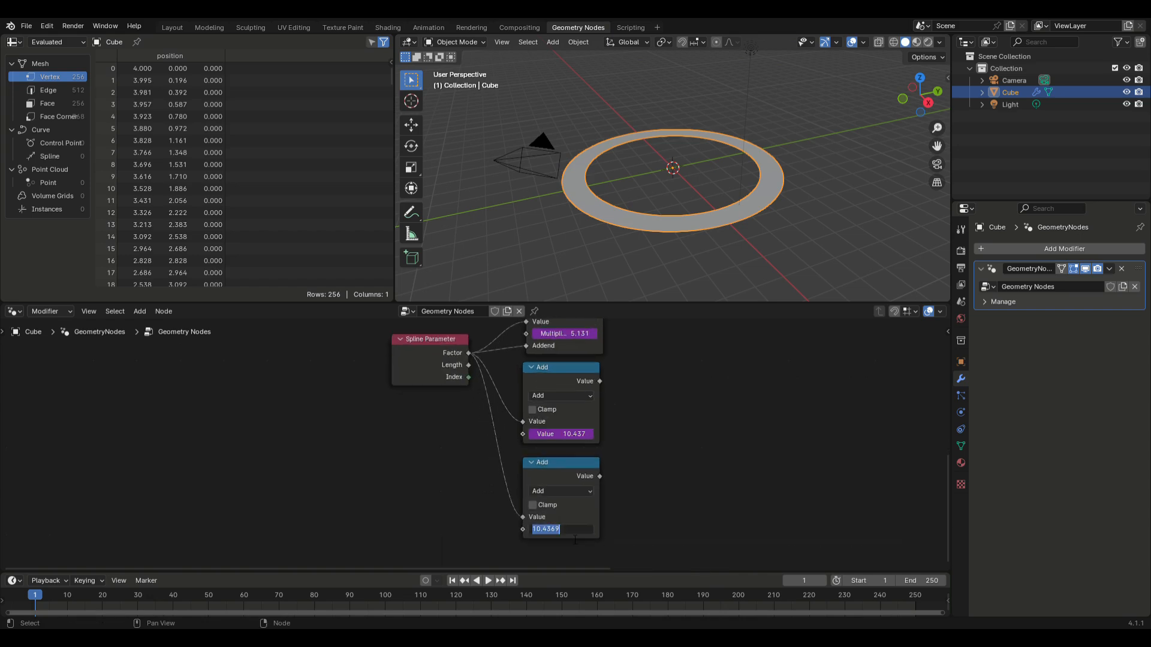
type("#")
type("0.25*(fr")
type("ame%4)")
key("Return")
Paste another copy of the Add node and place it directly below the lower Add node
scroll(581, 531, "down", 1)
right_click(578, 524)
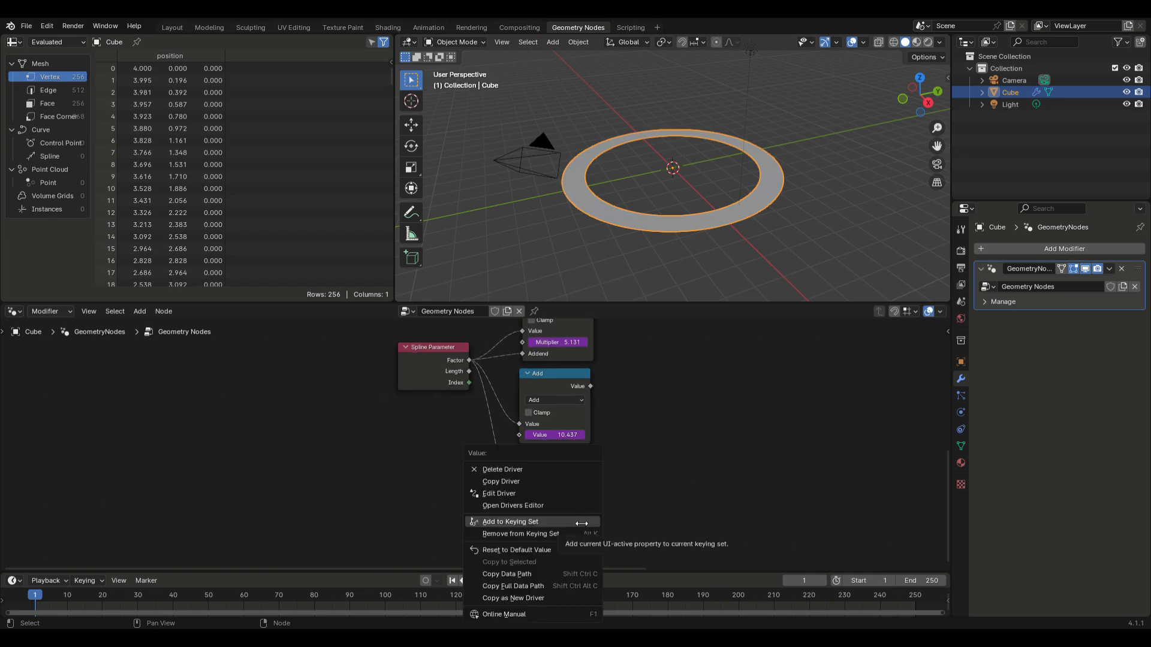
left_click(520, 480)
right_click(513, 530)
left_click(428, 542)
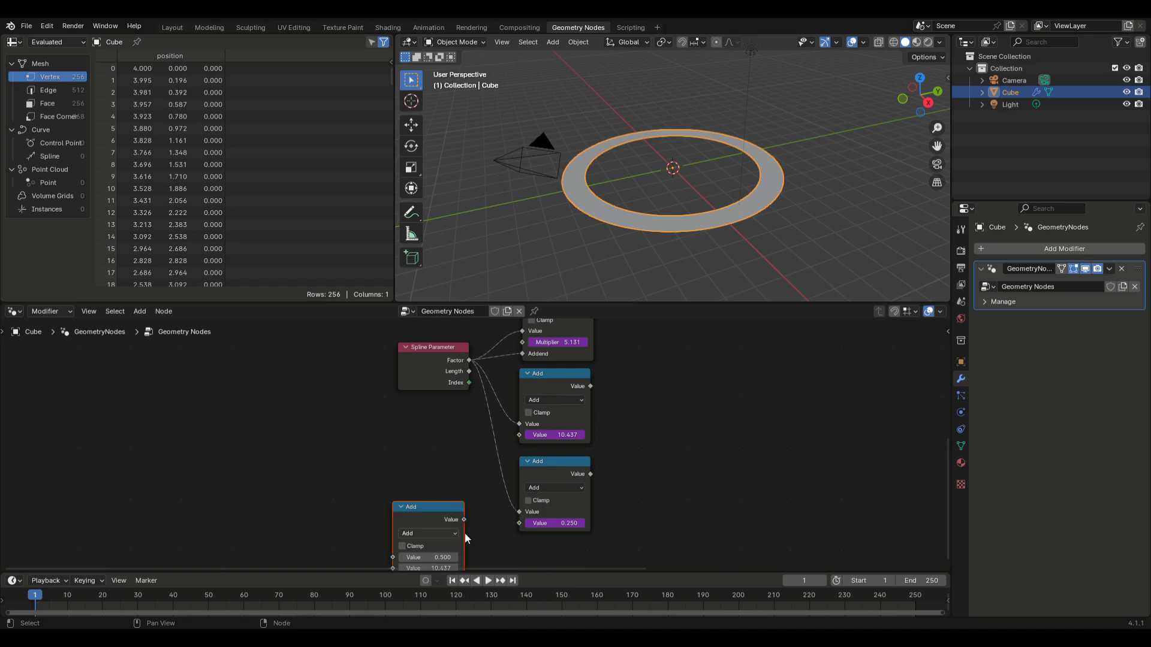
key("g")
left_click(584, 511)
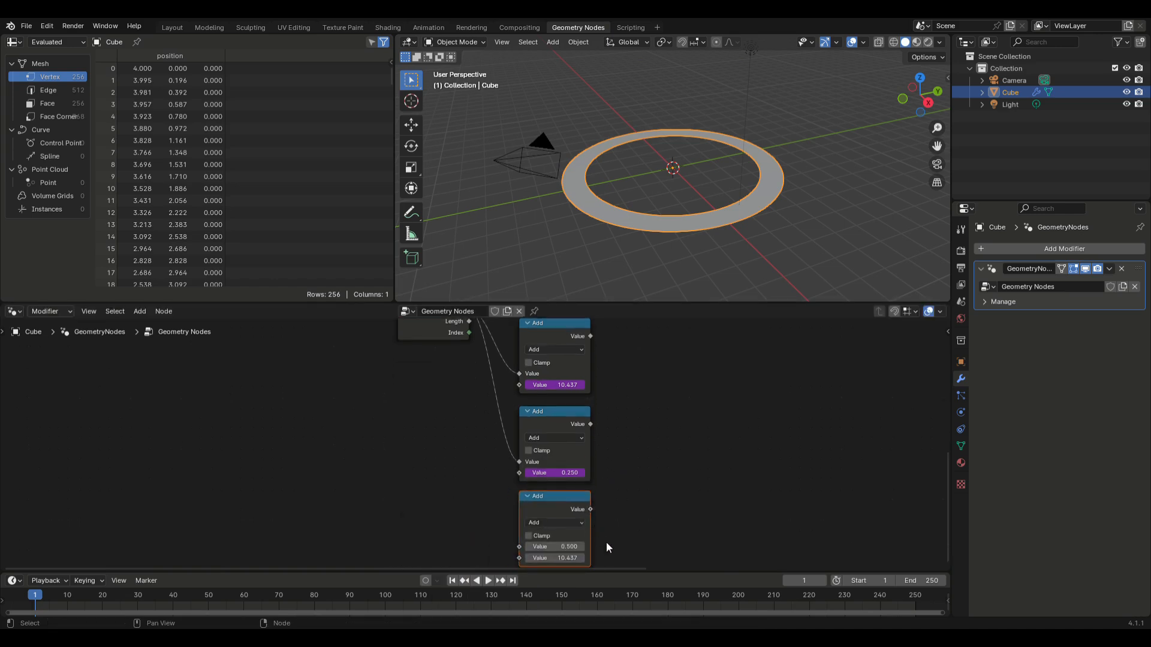
Change the bottom Add node's operation to Multiply and connect the Spline Parameter's Factor to its first value
left_click(553, 523)
left_click(555, 424)
scroll(443, 394, "down", 2)
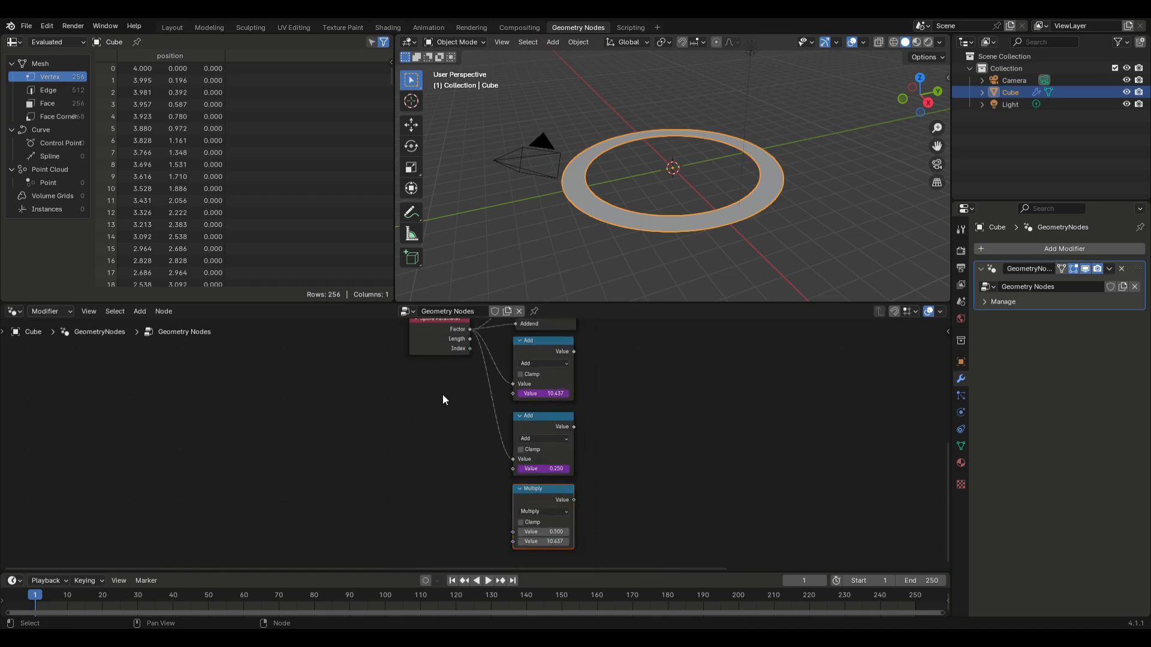
middle_click_drag(447, 379, 447, 399)
left_click_drag(471, 366, 513, 540)
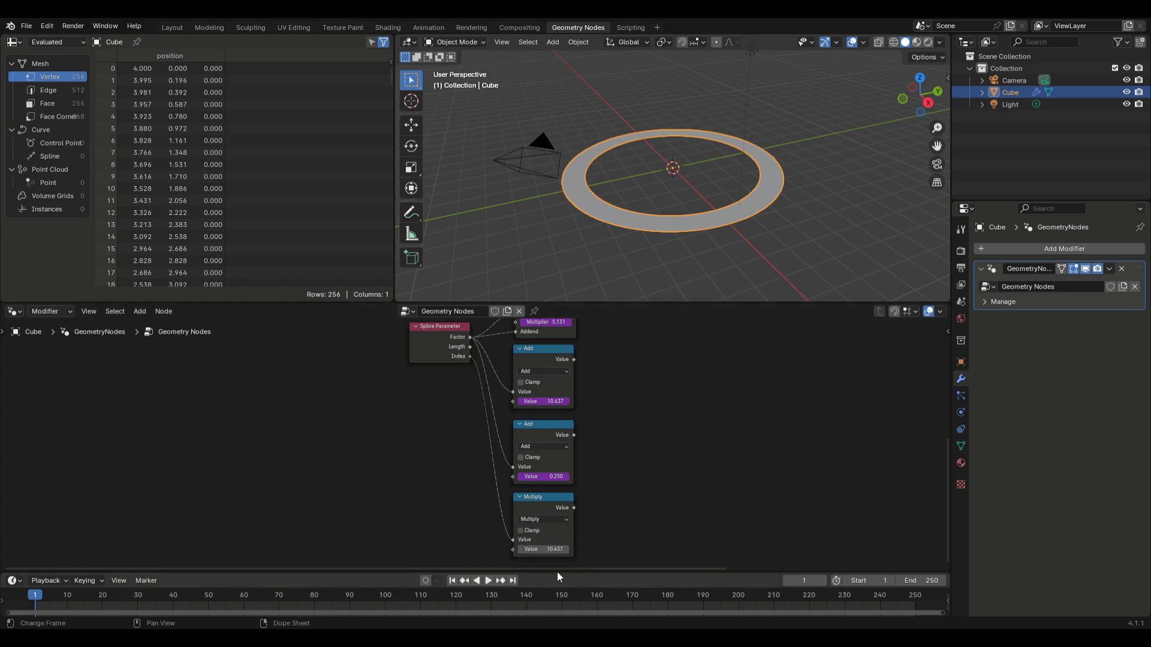
Drive the Multiply node's second value with an expression beginning #0.5*0.01*
left_click(557, 549)
type("#")
type("0.5*0")
type(".01*")
key("Return")
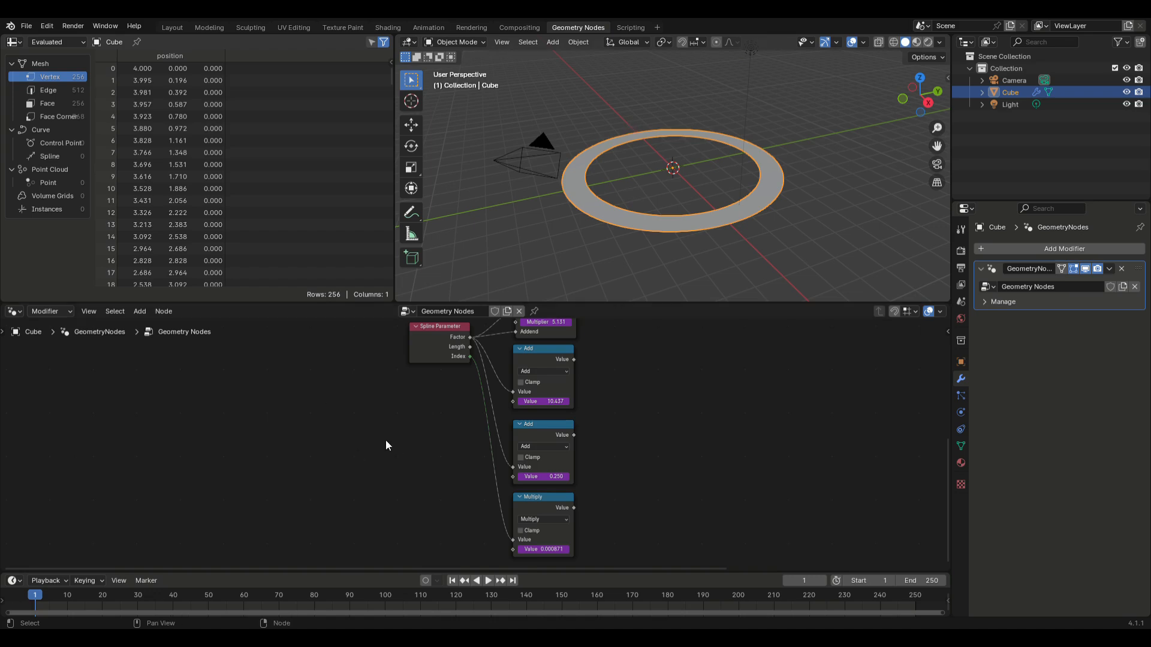
Copy the Multiply Add node, paste it beside the original and change the copy's operation to Sine
scroll(386, 440, "down", 7)
middle_click_drag(557, 360, 408, 436)
scroll(407, 437, "up", 10)
left_click(247, 382)
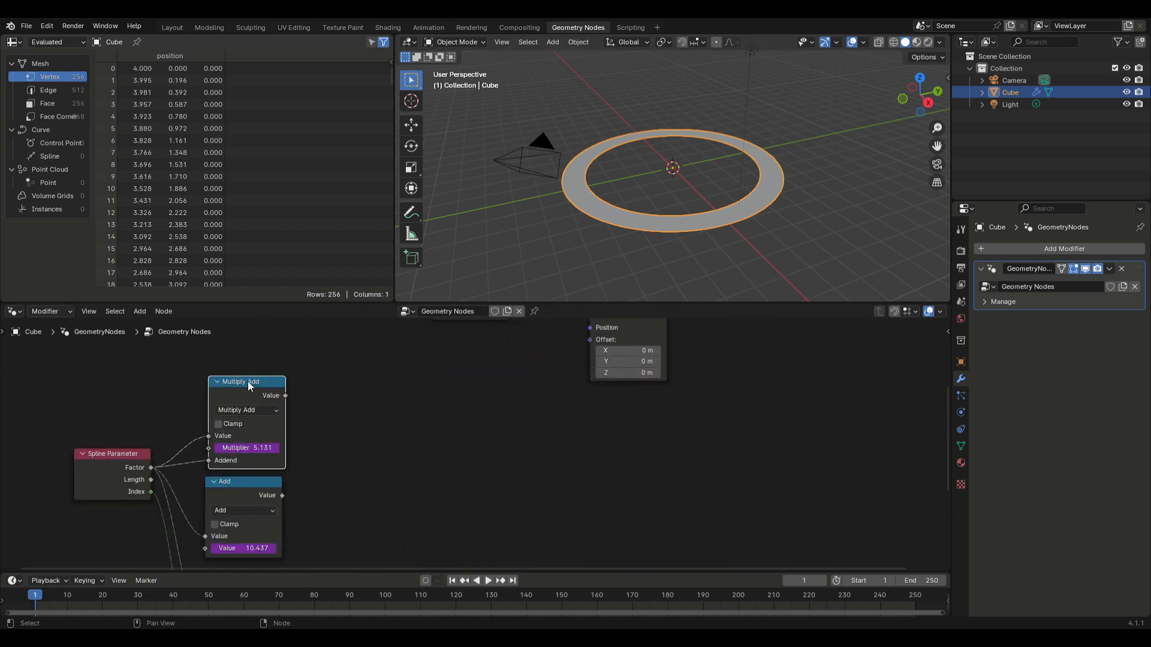
right_click(247, 382)
left_click(241, 370)
right_click(341, 411)
left_click(323, 420)
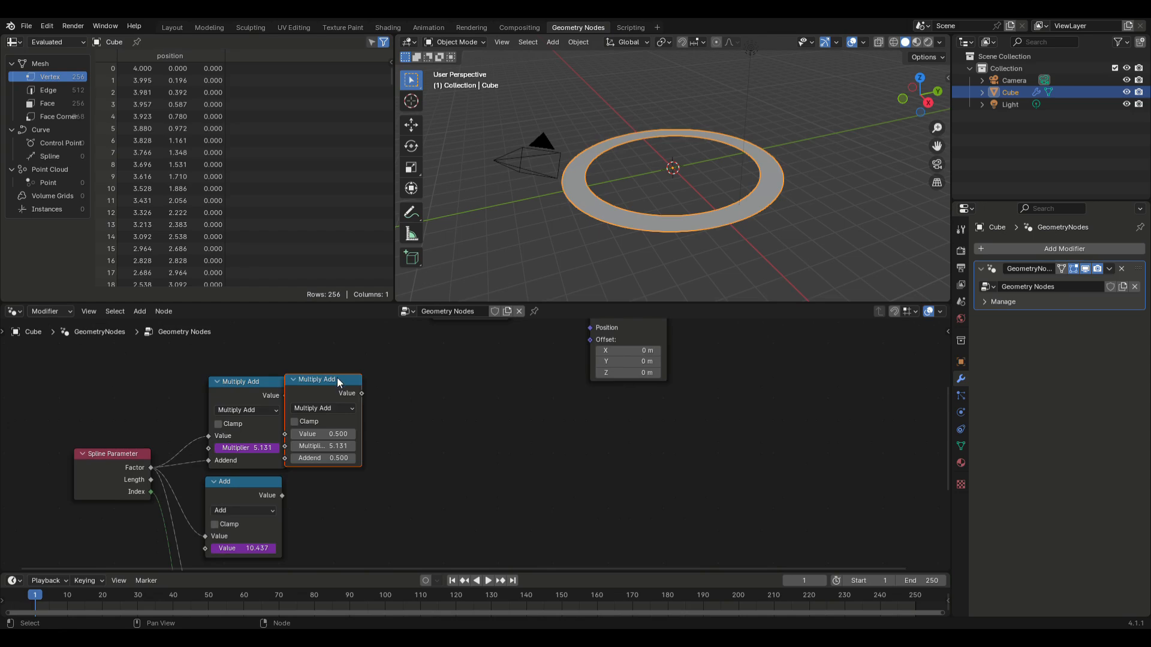
left_click_drag(339, 382, 378, 386)
left_click(373, 413)
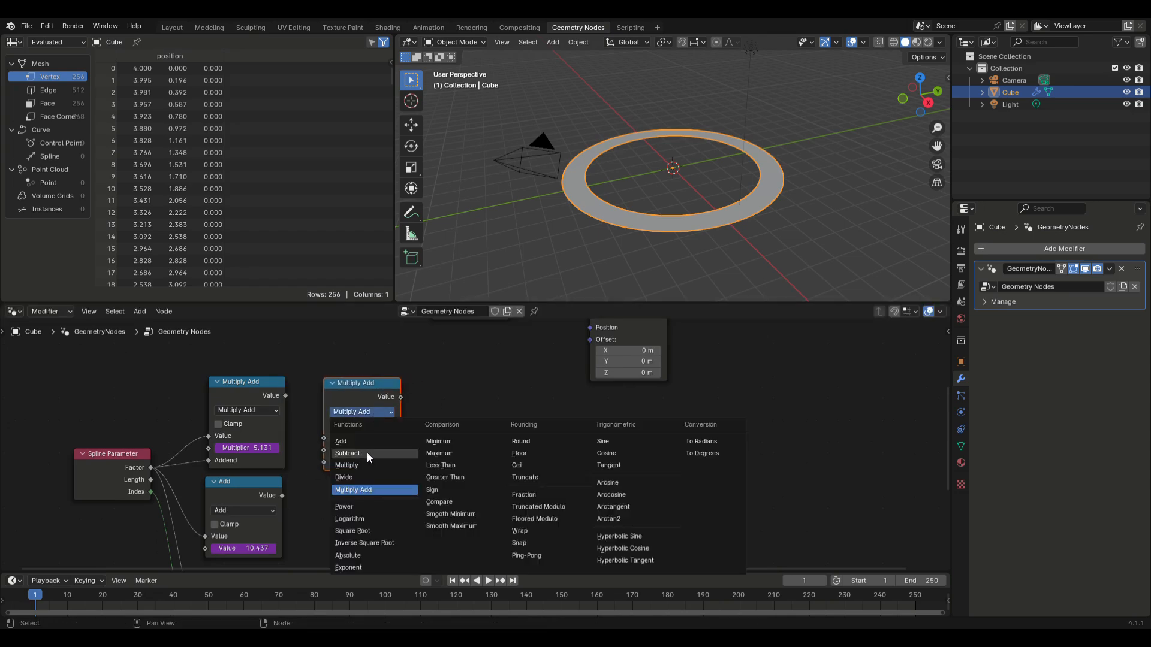
left_click(620, 443)
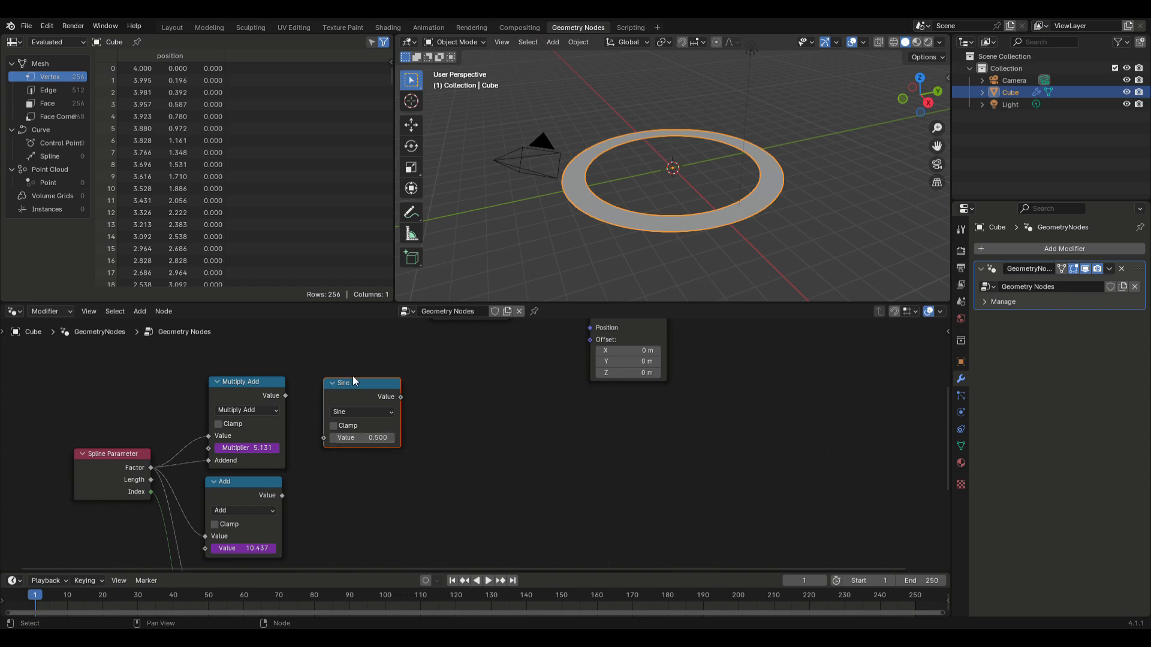
Copy the Sine node and paste three more copies near it
right_click(346, 390)
left_click(316, 380)
right_click(358, 545)
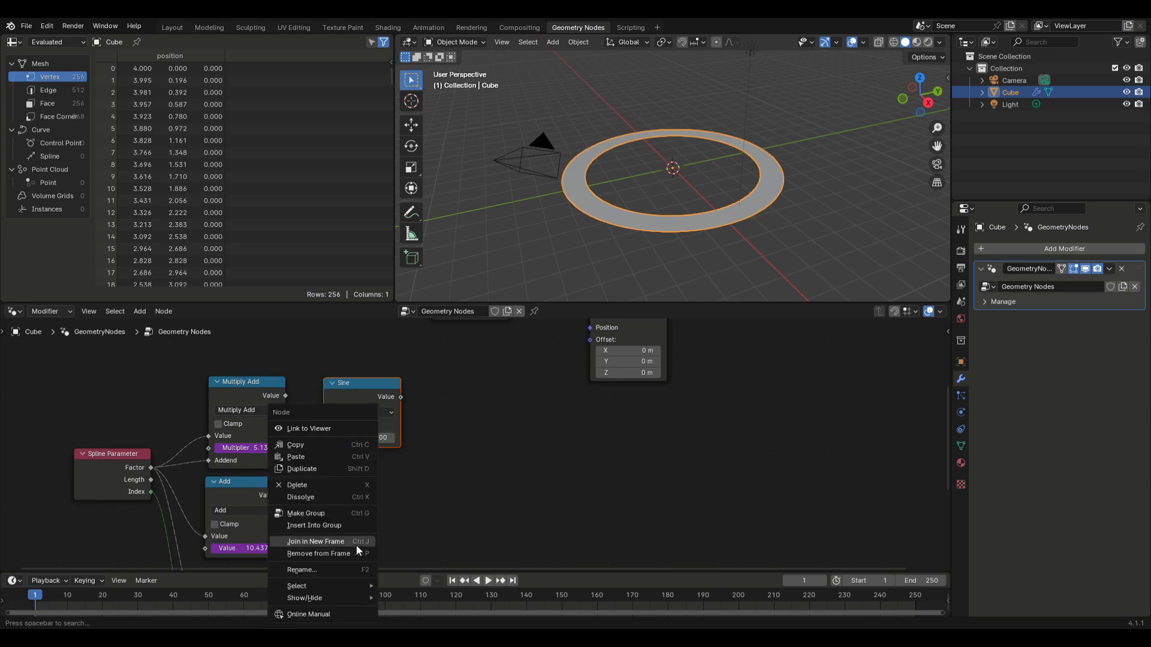
left_click(318, 456)
right_click(344, 482)
right_click(398, 467)
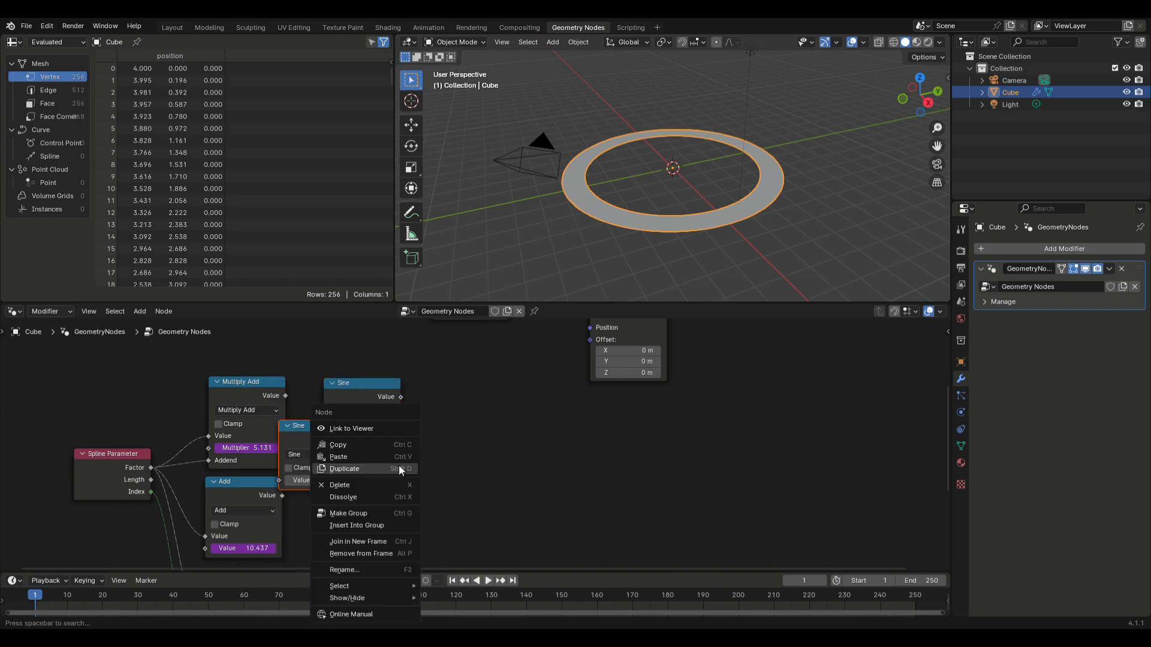
left_click(383, 457)
right_click(470, 480)
left_click(470, 480)
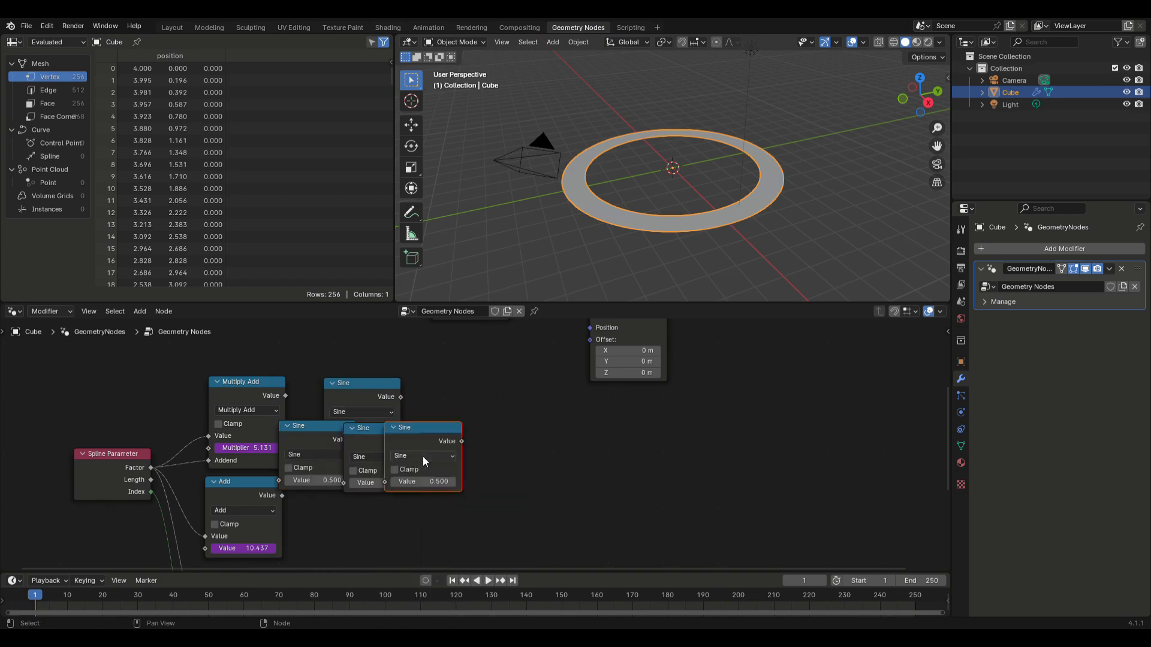
Spread the four Sine nodes out in a column beside the Multiply Add, two Add and Multiply nodes
middle_click_drag(461, 515, 662, 461)
left_click_drag(629, 386, 567, 530)
left_click_drag(594, 354, 601, 455)
left_click_drag(509, 378, 550, 407)
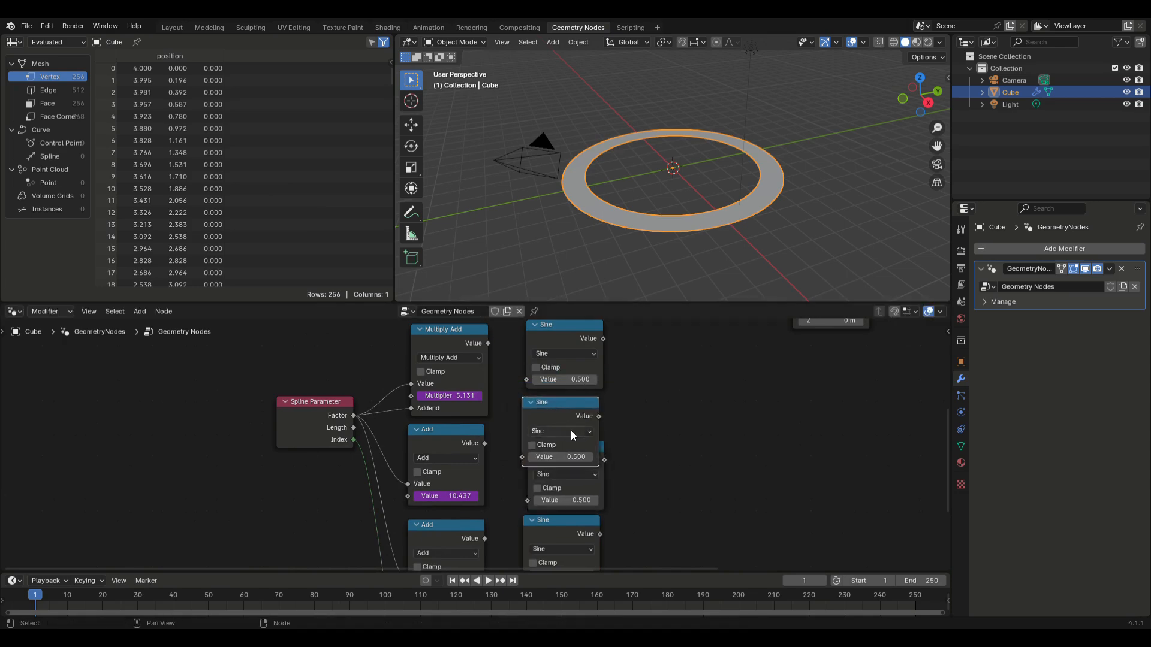
scroll(631, 498, "down", 5)
middle_click_drag(633, 500, 668, 397)
left_click_drag(560, 467, 565, 487)
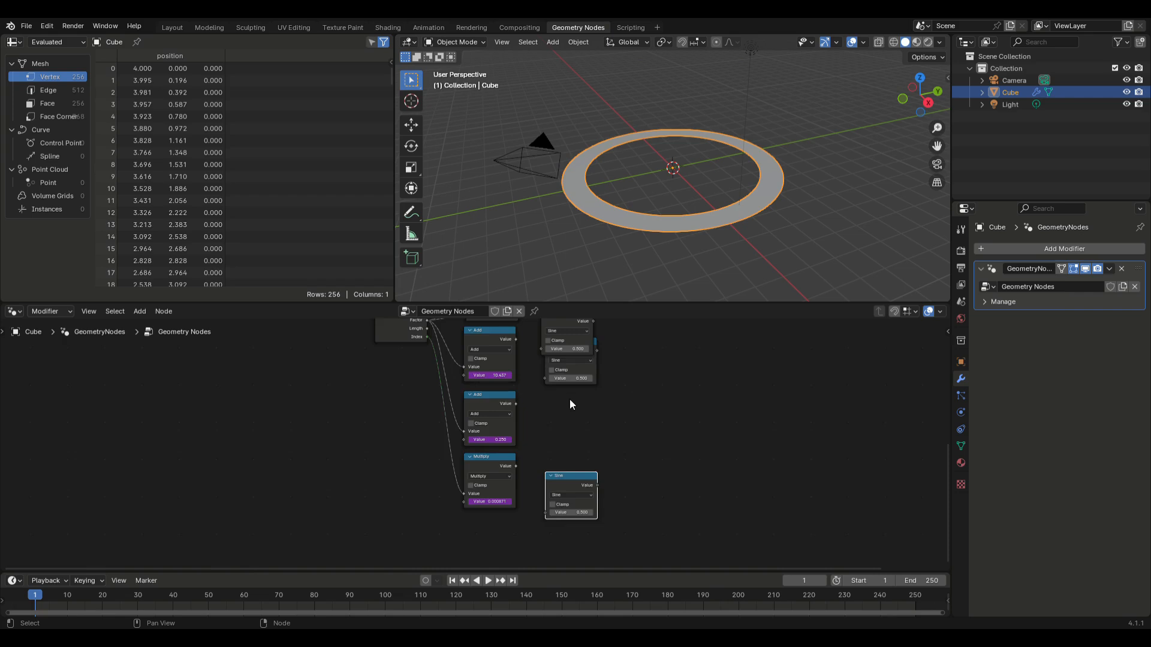
middle_click_drag(571, 323, 566, 394)
left_click(588, 441)
left_click_drag(563, 412, 561, 471)
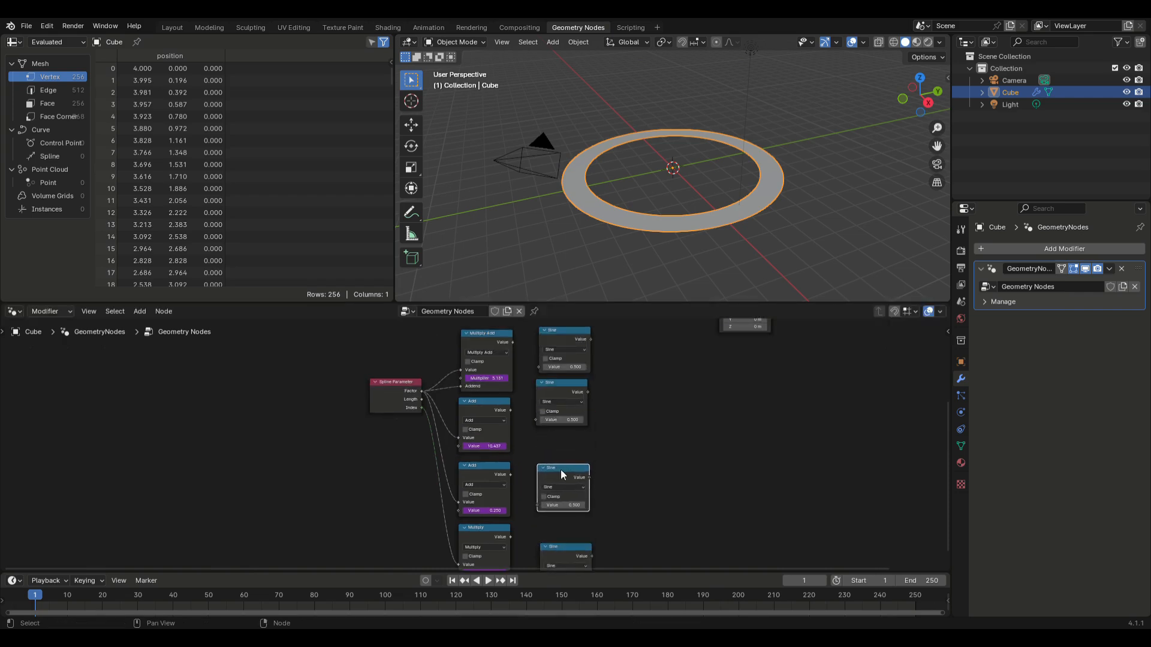
Align the Sine nodes and connect the Multiply Add, both Add and Multiply outputs each to the adjacent Sine node
left_click_drag(555, 388, 552, 413)
left_click_drag(563, 339, 548, 344)
left_click_drag(558, 408, 549, 404)
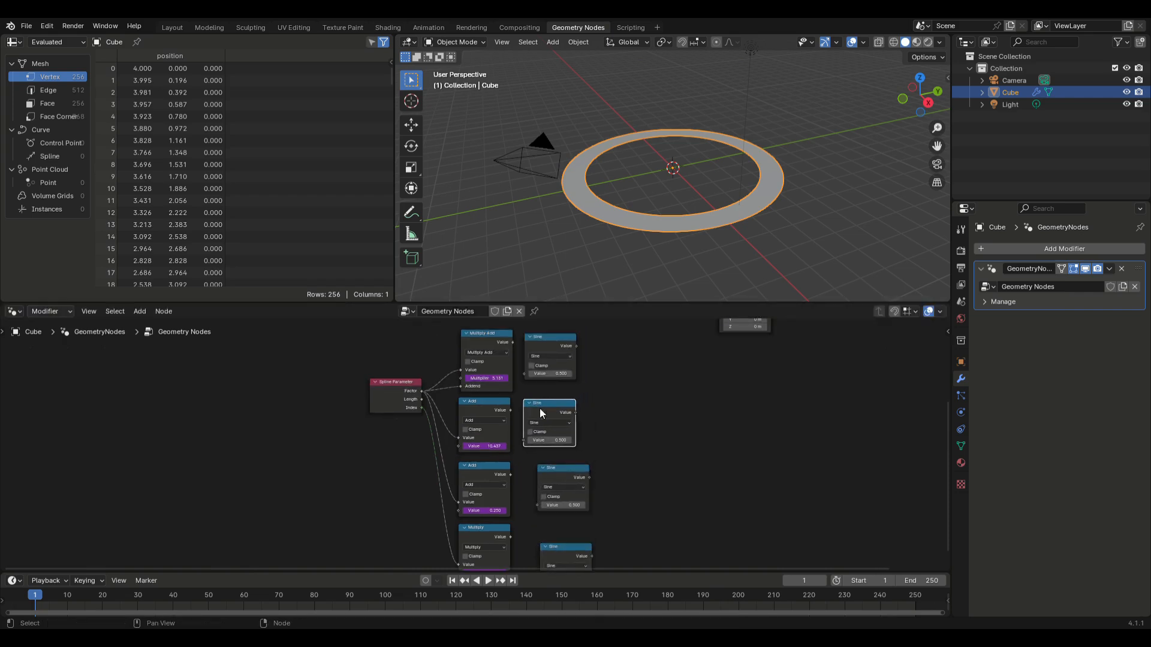
left_click_drag(562, 470, 552, 471)
left_click_drag(557, 551, 543, 534)
left_click_drag(512, 342, 548, 532)
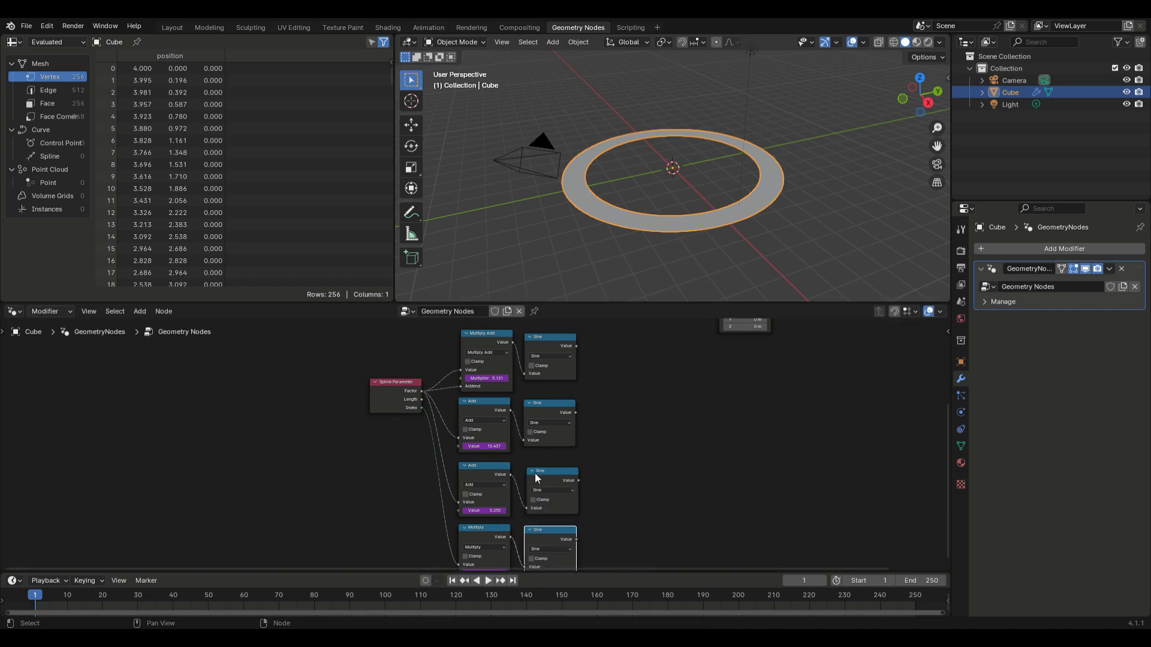
left_click_drag(546, 474, 545, 473)
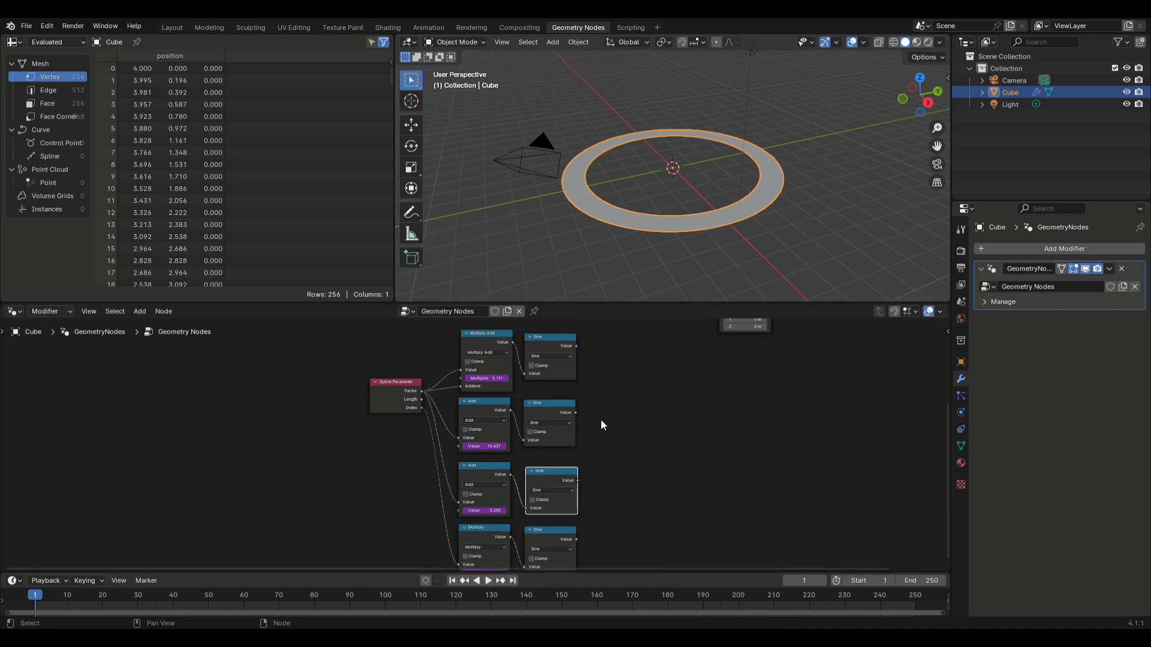
Paste another Sine node to the right of the Sine column and change its operation to Add
right_click(719, 476)
left_click(677, 430)
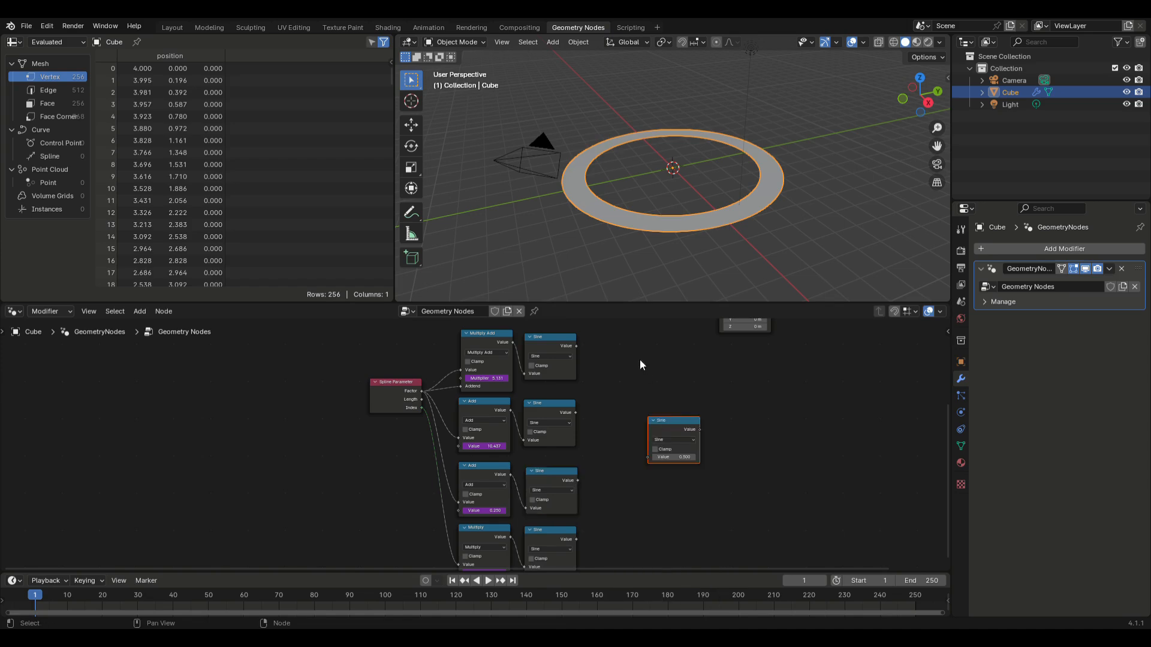
left_click_drag(688, 438, 642, 372)
left_click(626, 375)
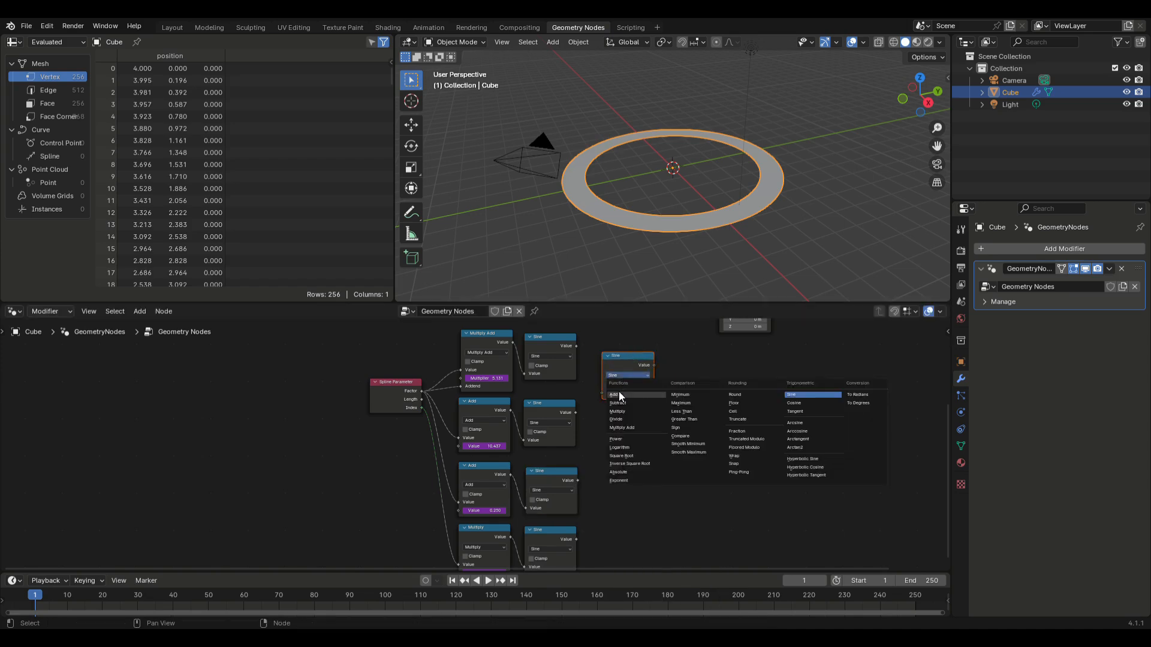
left_click(619, 395)
Copy the new Add node beside the Sine column and place the pasted copy below it
scroll(617, 408, "up", 2)
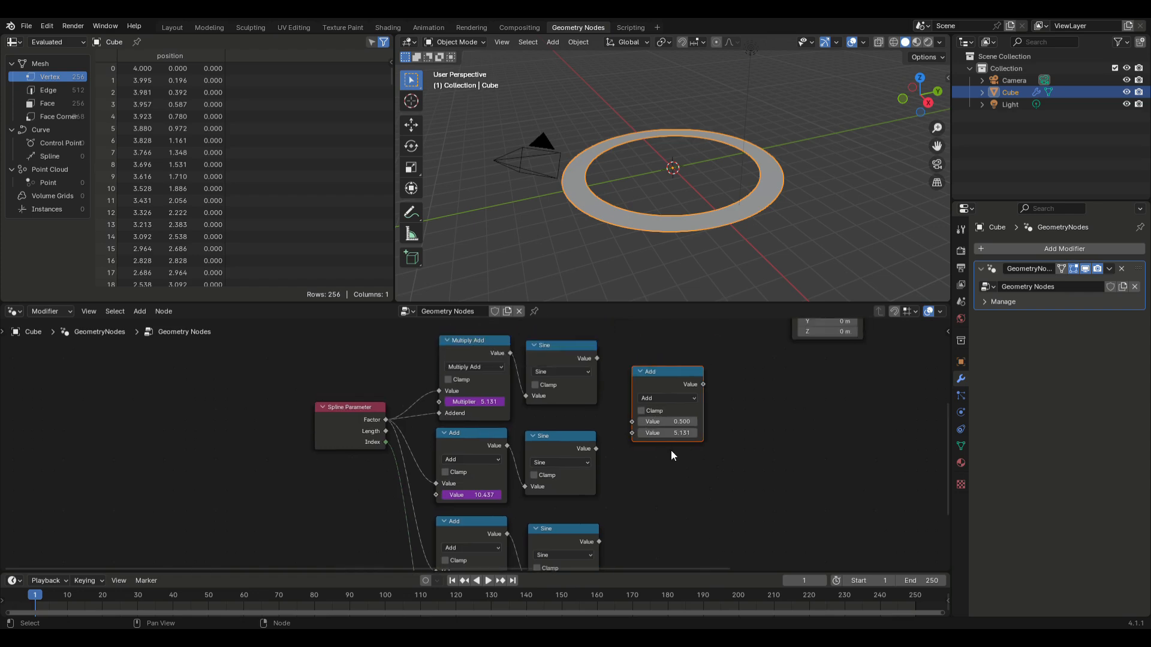
right_click(653, 371)
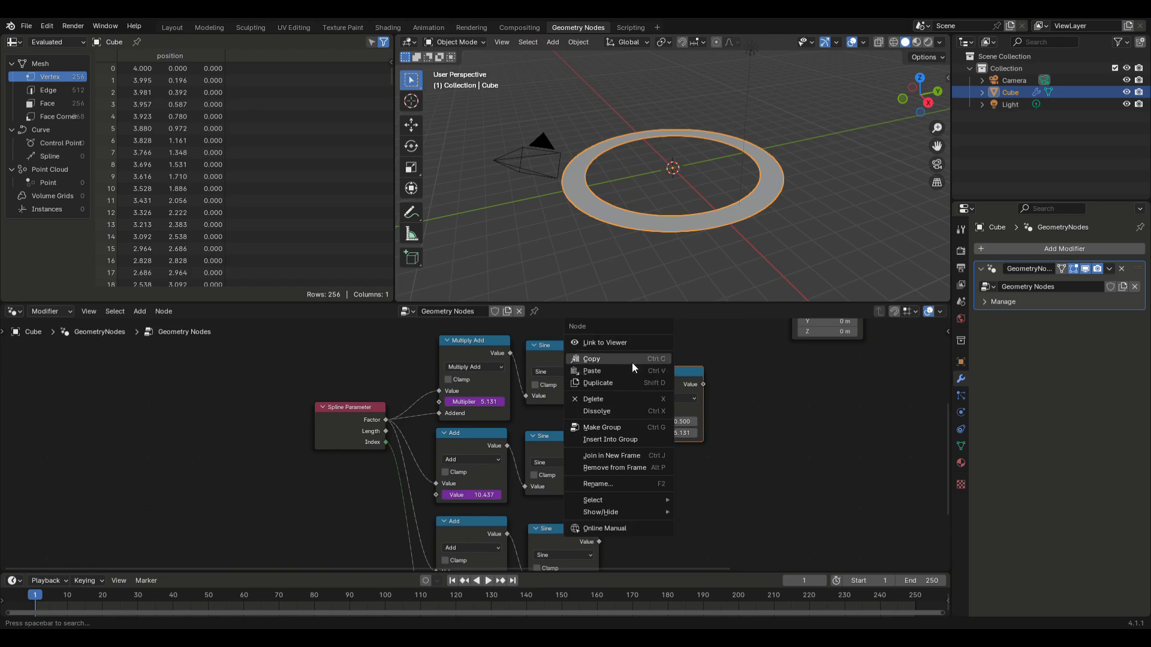
left_click(632, 362)
right_click(631, 362)
left_click(607, 373)
left_click_drag(614, 343, 675, 463)
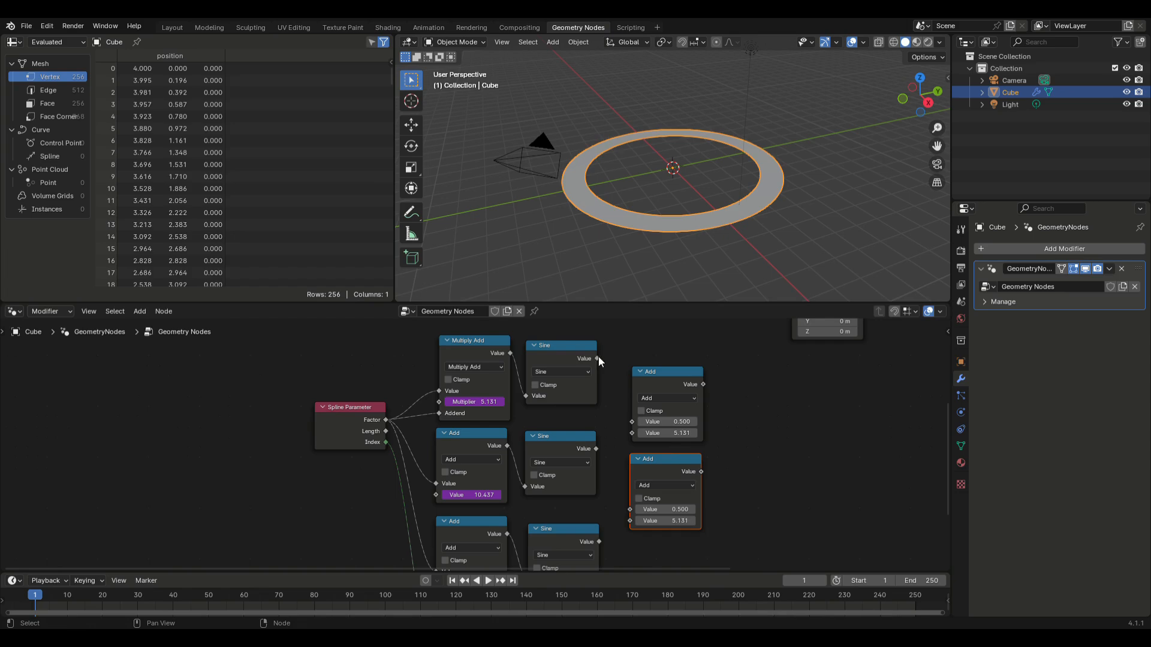
Connect the top two Sine outputs to the first new Add node, and its result plus the third Sine output to the second
left_click_drag(598, 359, 632, 432)
left_click_drag(671, 465, 752, 457)
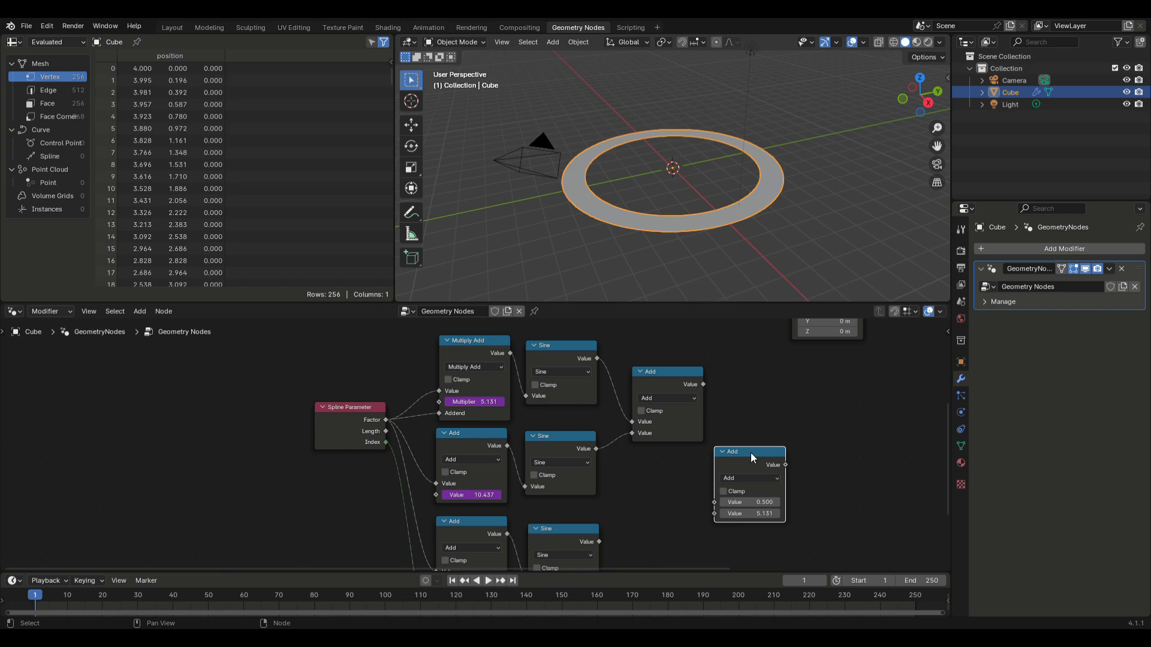
mouse_move(750, 452)
left_mouse_down()
mouse_move(764, 449)
mouse_move(755, 430)
left_mouse_up()
left_click_drag(703, 384, 719, 480)
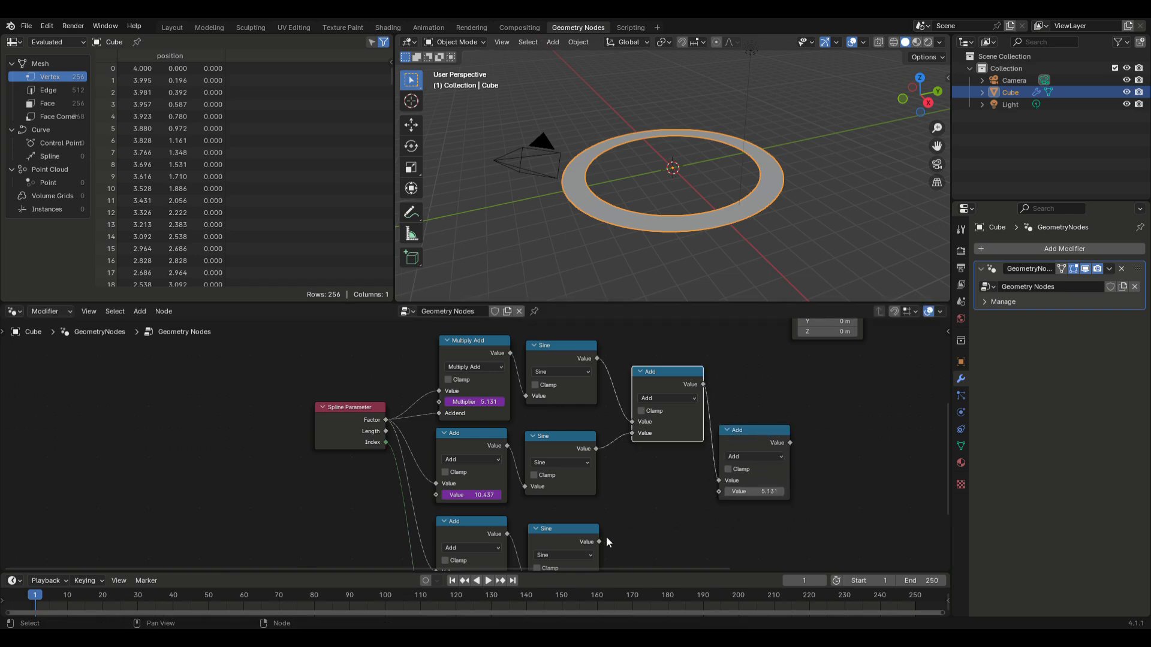
left_click_drag(598, 542, 714, 492)
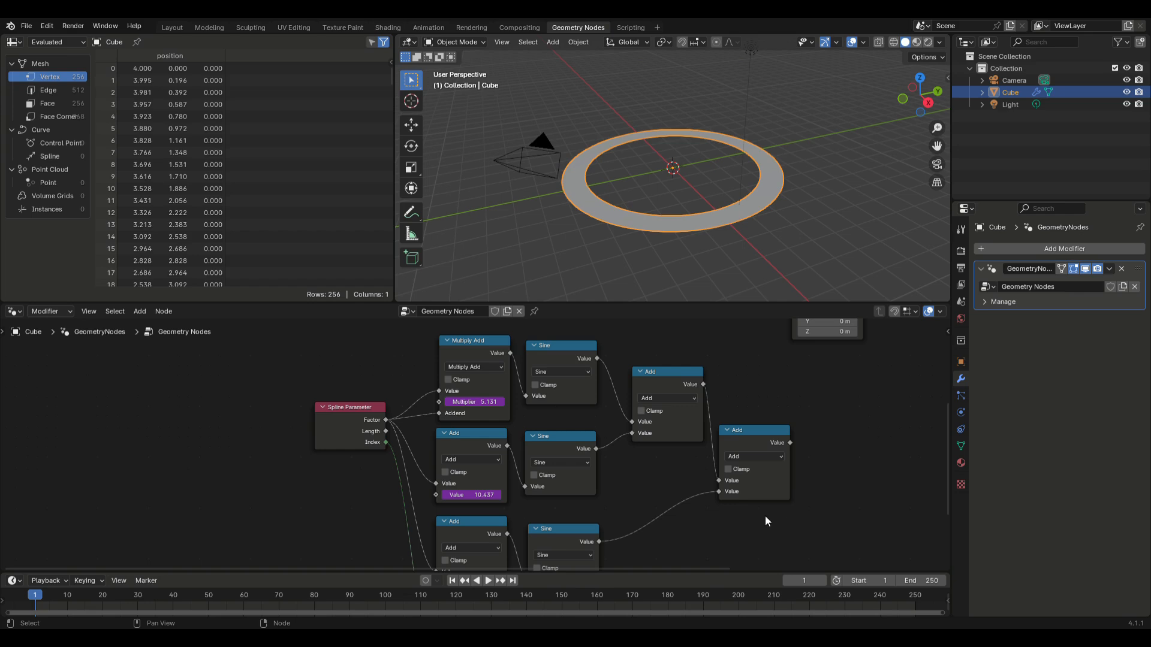
Paste another Math node to the right of the last Add node and change its operation to Multiply
middle_click_drag(768, 520, 747, 460)
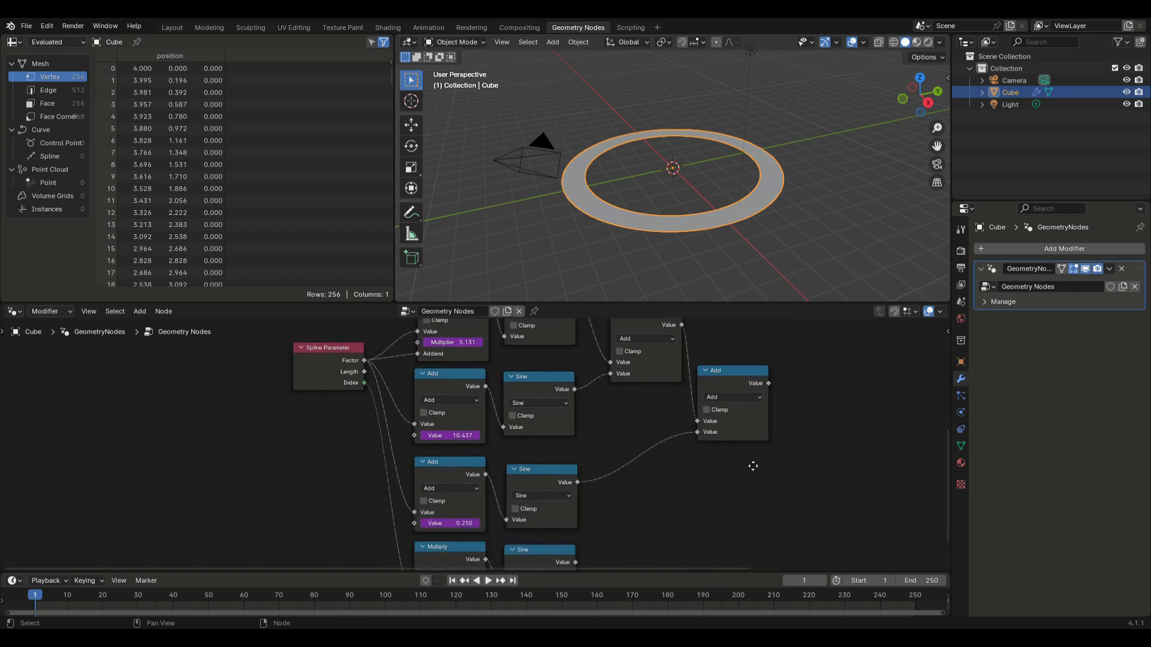
right_click(784, 398)
left_click(770, 397)
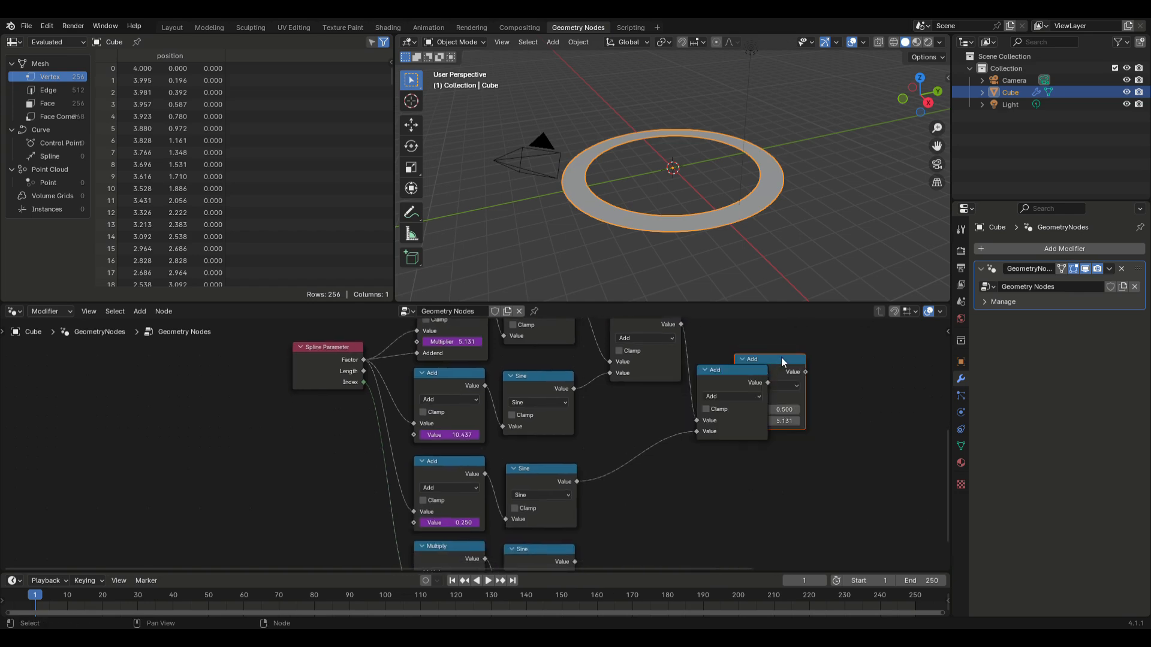
key("g")
left_click(815, 404)
left_click(817, 405)
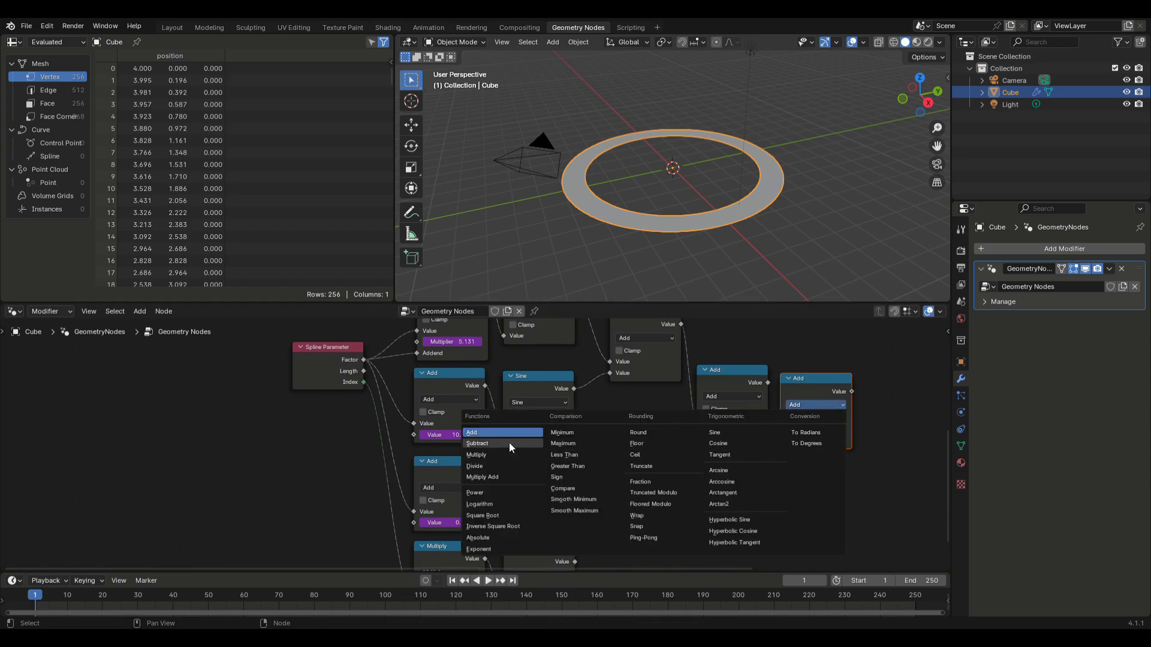
left_click(498, 455)
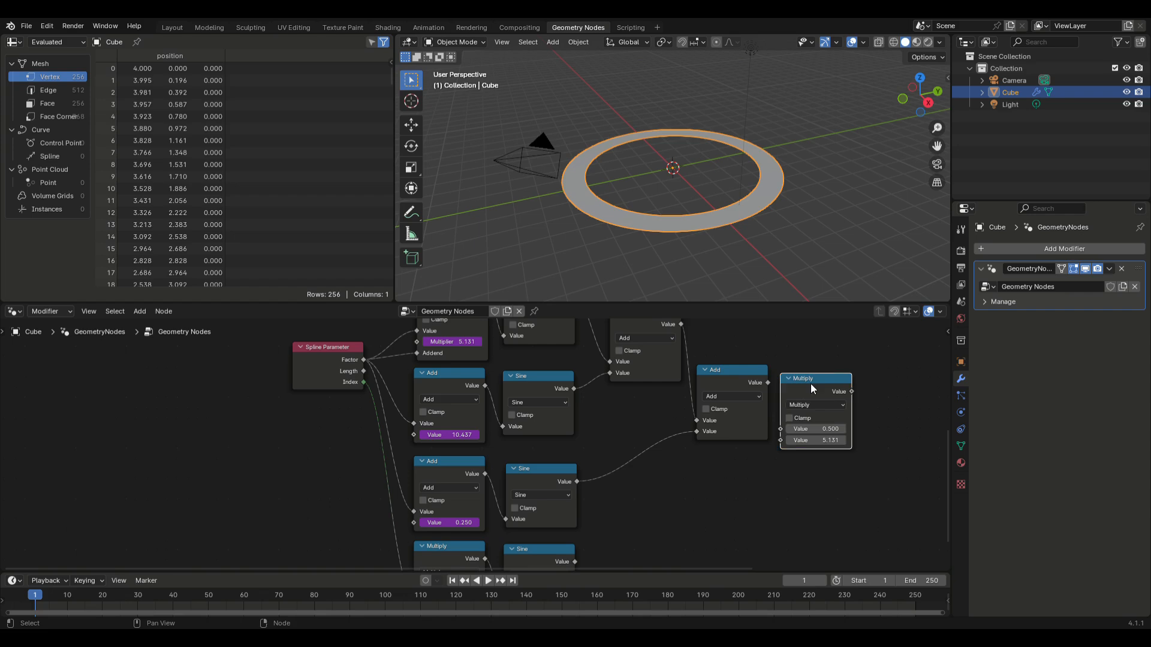
Copy the new Multiply node and place the pasted copy below it
right_click(810, 384)
left_click(789, 372)
right_click(812, 391)
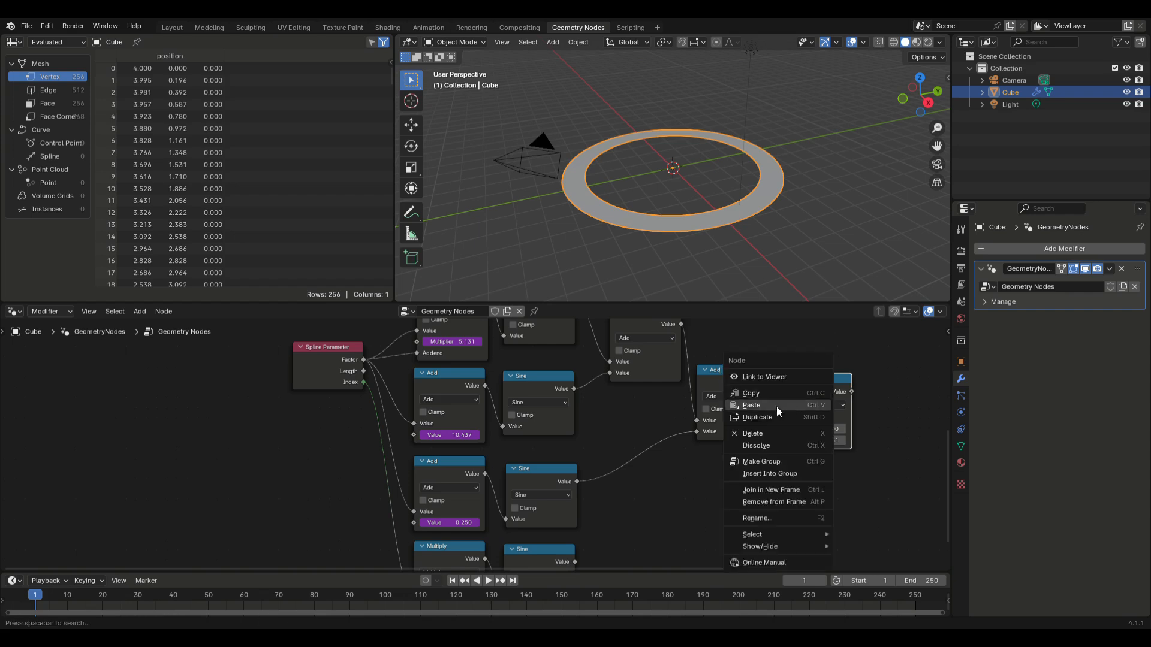
left_click(776, 407)
left_click(827, 490)
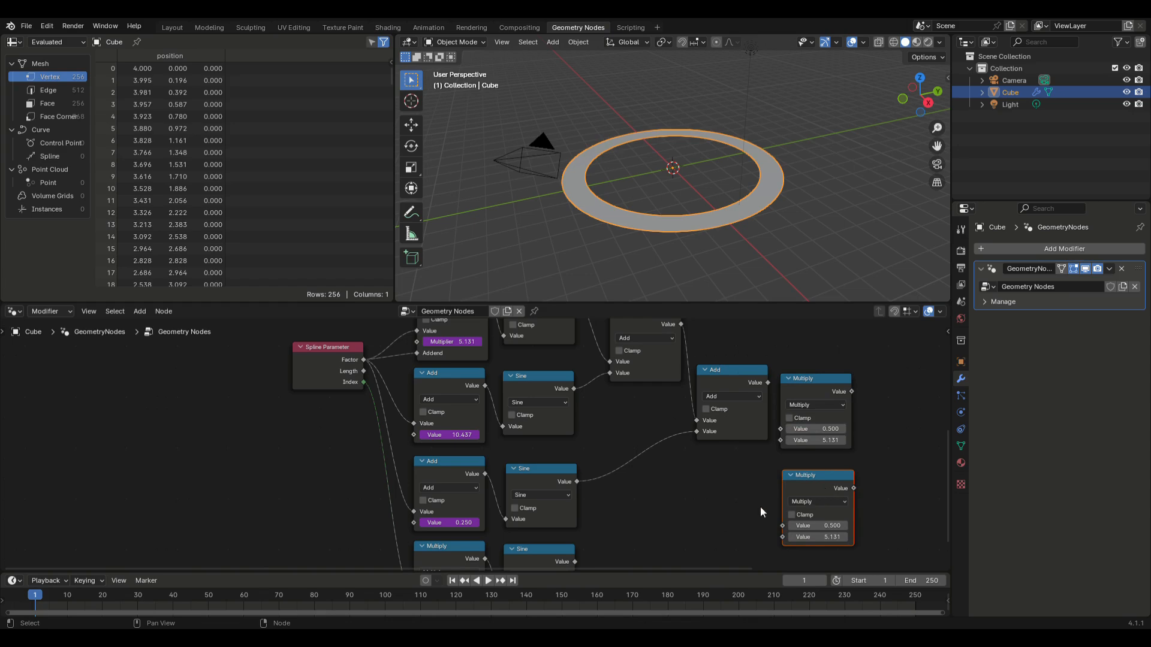
Move the first new Multiply node beside the bottom Sine node, connect that Sine output to it and set its value to 0.05
middle_click_drag(769, 503, 768, 455)
left_click_drag(832, 328, 694, 426)
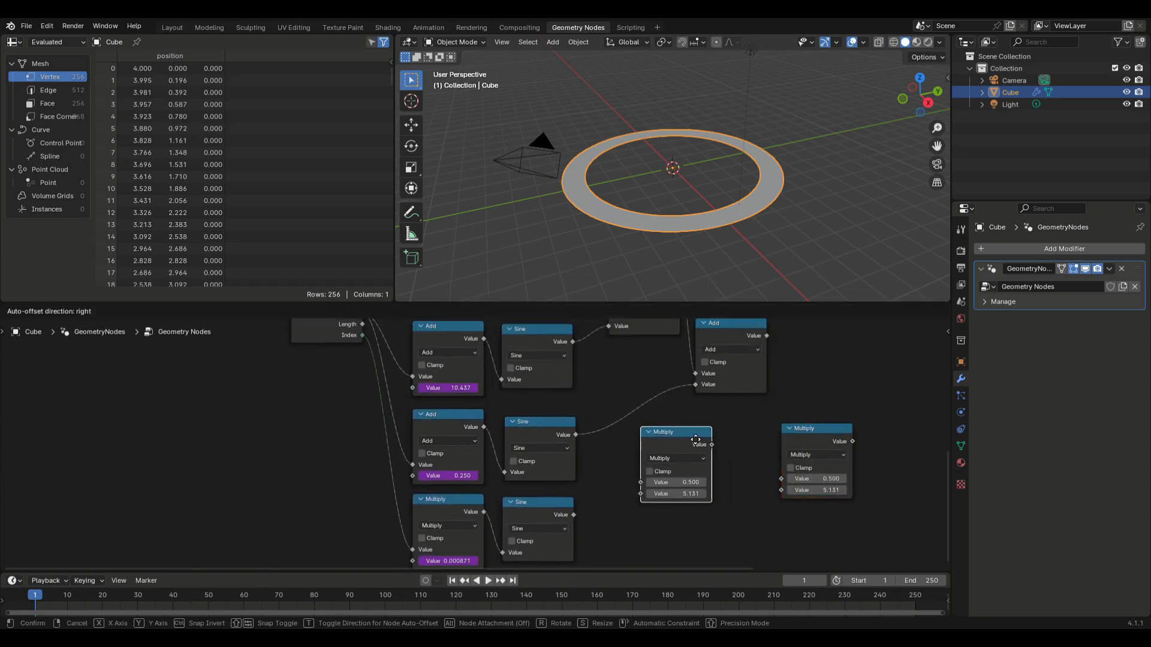
left_click_drag(573, 515, 640, 483)
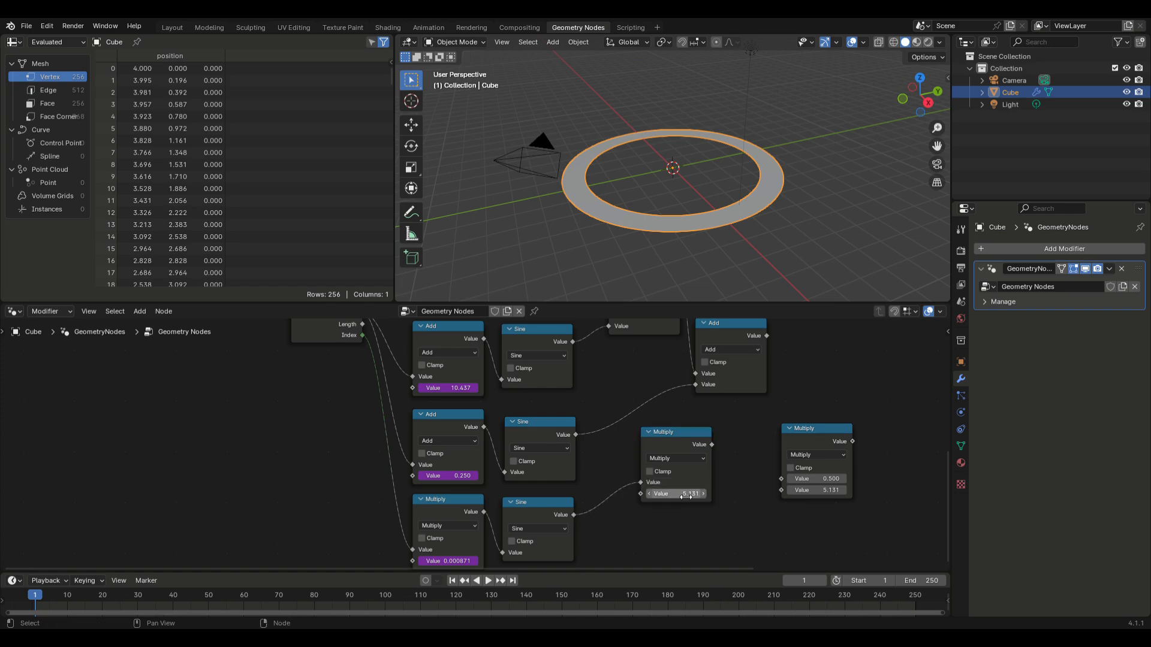
left_click(685, 495)
type("0.05")
key("Return")
Arrange both Multiply nodes and connect the last Add output and the 0.05 Multiply output to the remaining Multiply node's two inputs
left_click_drag(797, 429, 806, 399)
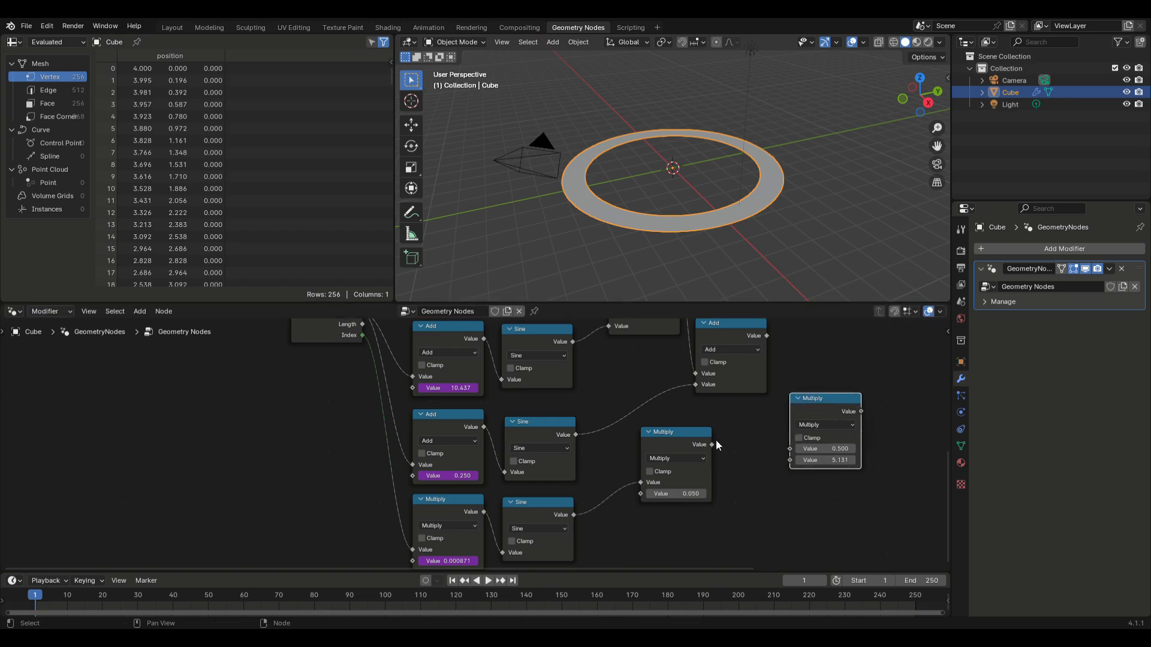
left_click_drag(682, 430, 702, 430)
left_click_drag(767, 335, 790, 460)
left_click_drag(707, 440, 736, 443)
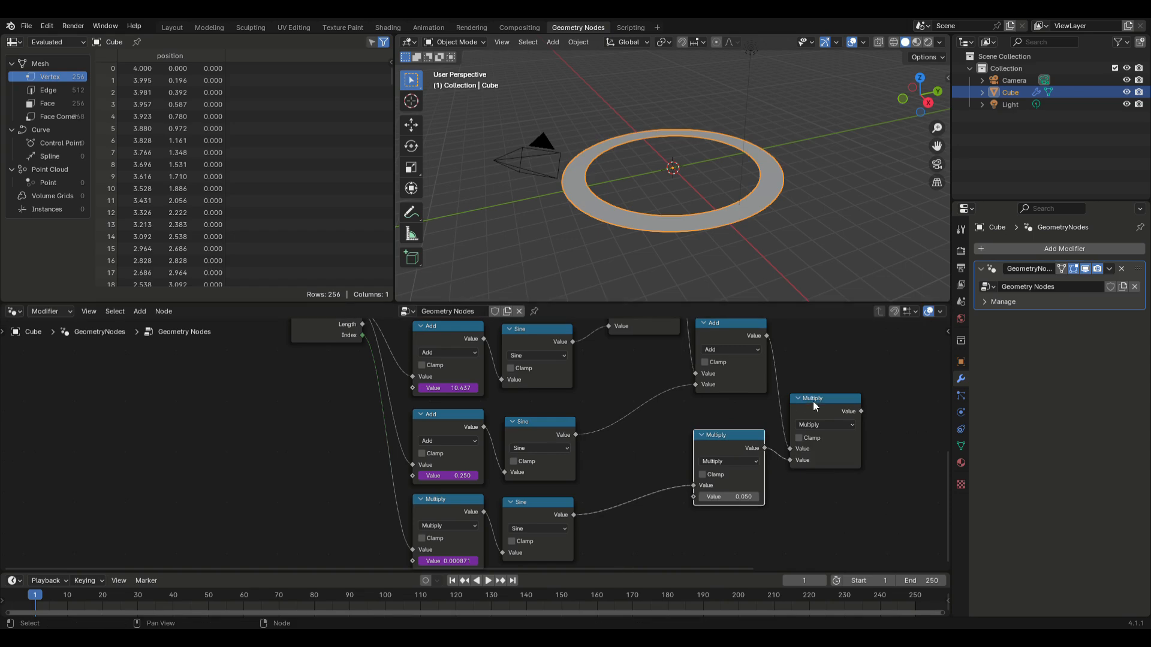
left_click_drag(813, 401, 800, 359)
scroll(747, 455, "down", 1)
scroll(749, 458, "down", 1)
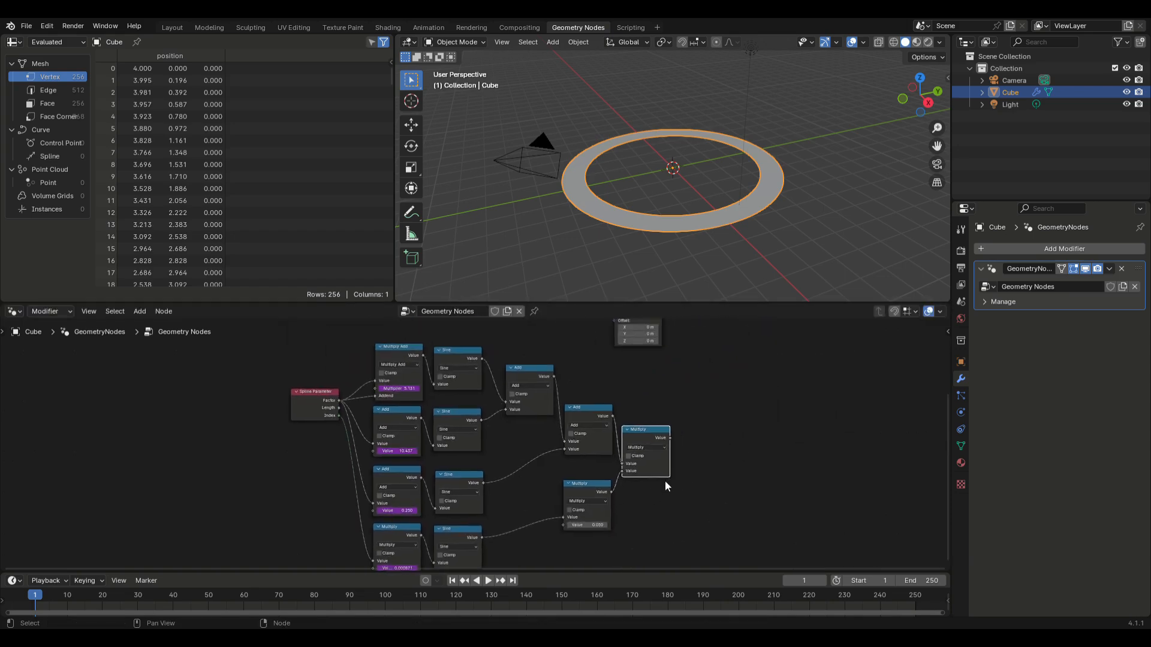
Paste two more Multiply nodes and stack them to the right of the combining Multiply node
scroll(654, 448, "up", 2)
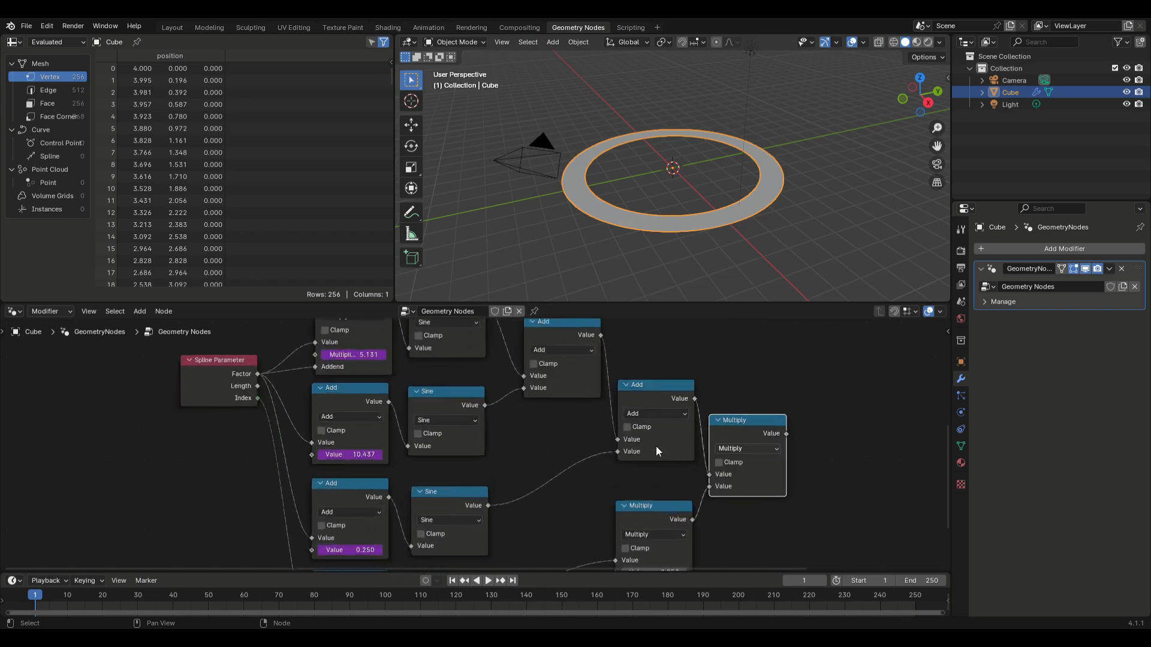
right_click(795, 413)
left_click(793, 403)
right_click(770, 462)
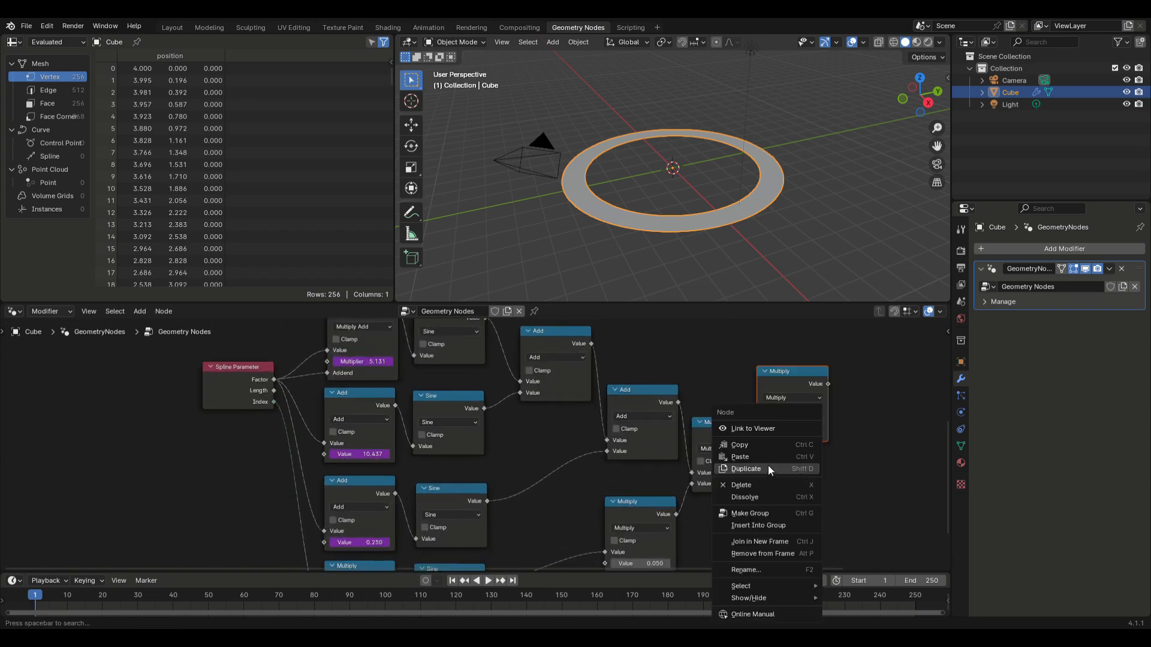
left_click(767, 467)
left_click(825, 398)
left_click_drag(782, 434, 845, 520)
left_click_drag(828, 351, 827, 427)
left_click_drag(821, 512, 819, 527)
left_click_drag(810, 405, 803, 430)
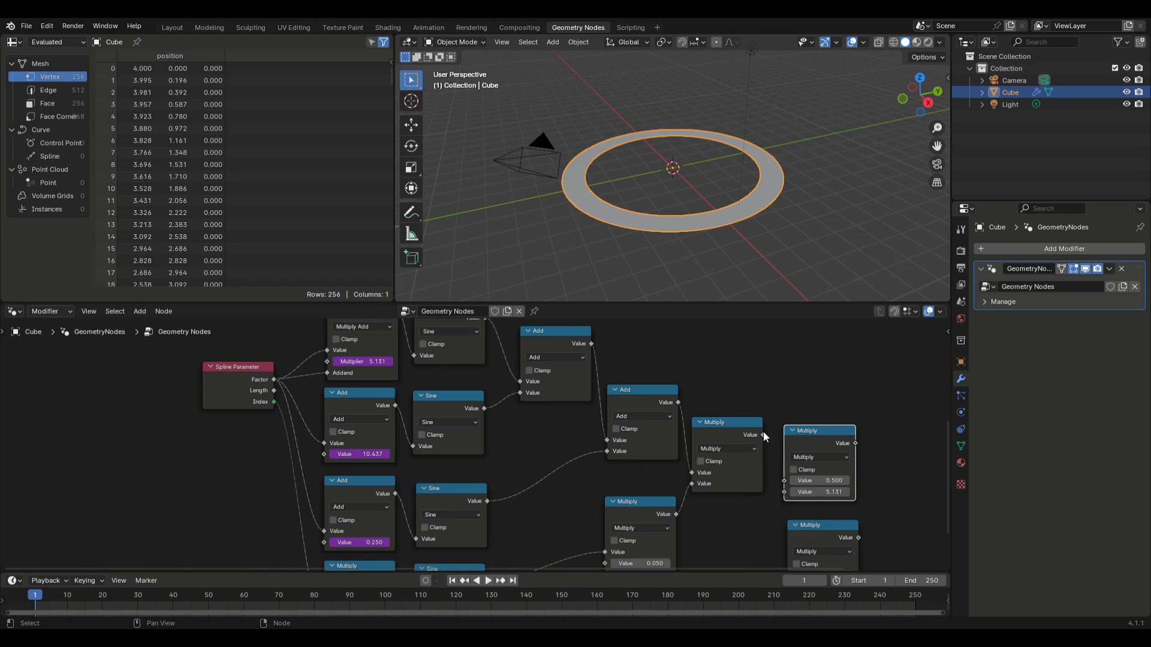
Connect the combining Multiply node's output to the first input of each of the two stacked Multiply nodes
left_click_drag(764, 435, 784, 481)
left_click_drag(811, 524, 807, 519)
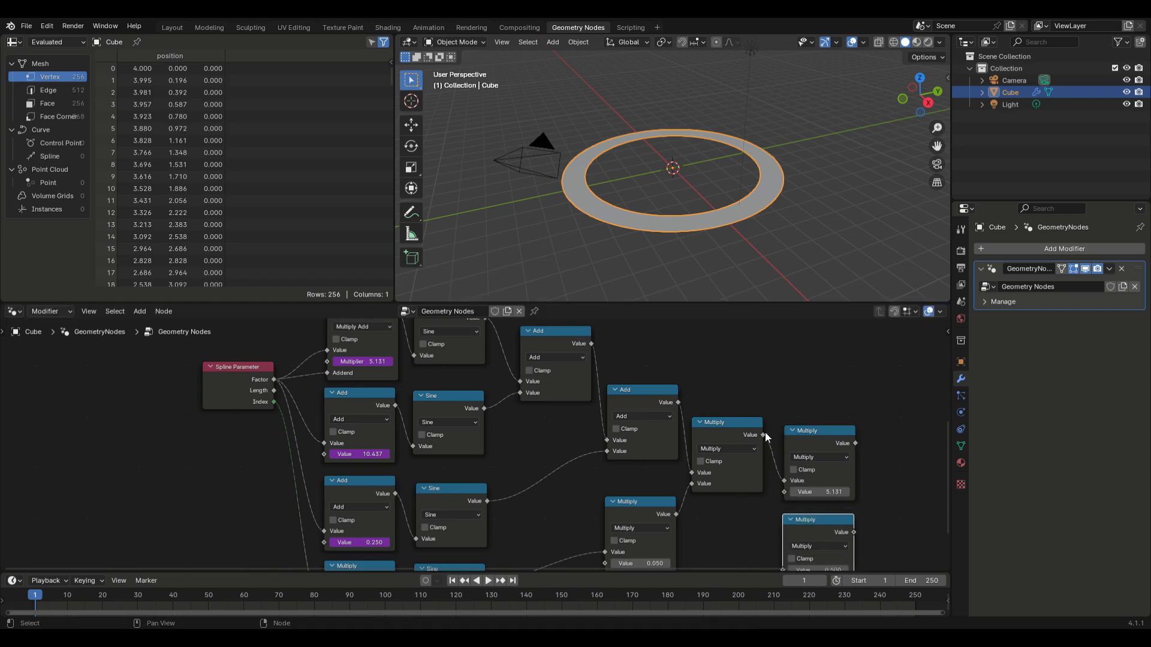
left_click_drag(763, 435, 782, 484)
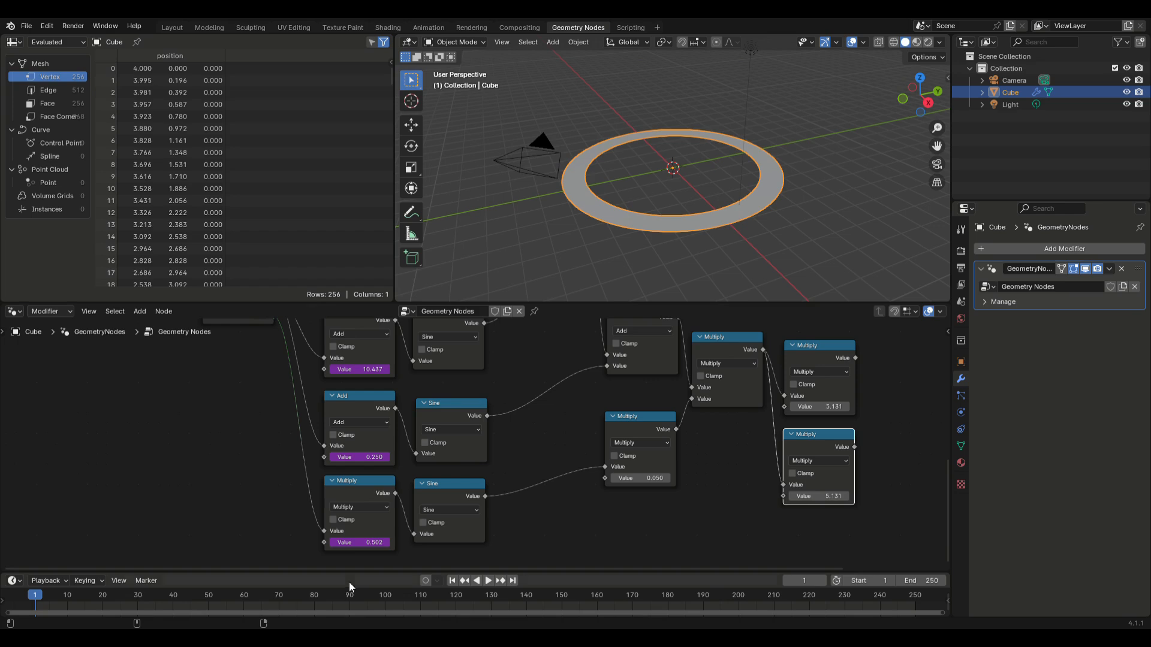
Add a Position node below the bottom frame-driven Multiply node
left_click(139, 311)
mouse_move(164, 365)
mouse_move(287, 363)
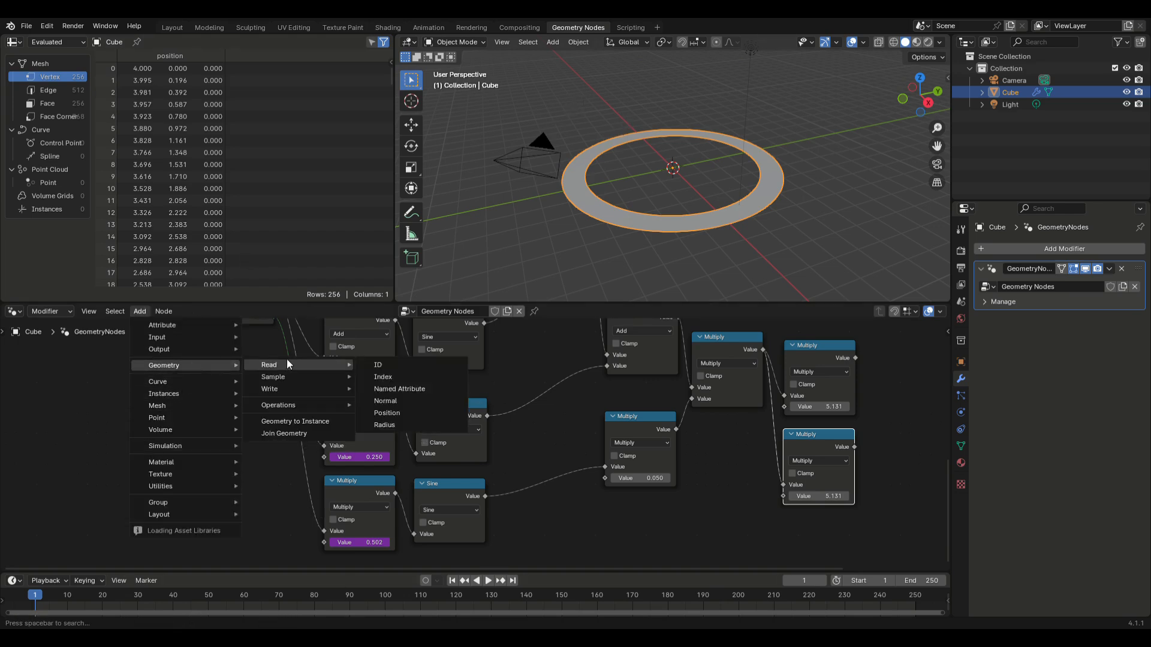
left_click(393, 416)
Add a Vector Math node to the right of the Position node and set its operation to Scale
left_click(140, 311)
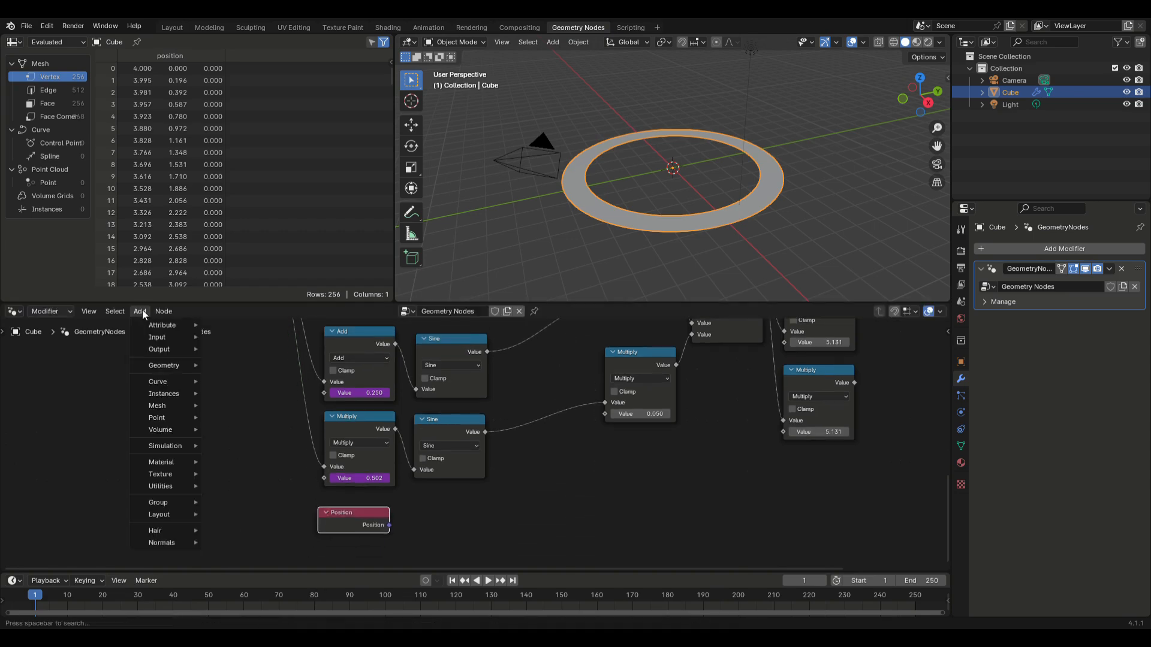
mouse_move(161, 486)
mouse_move(269, 368)
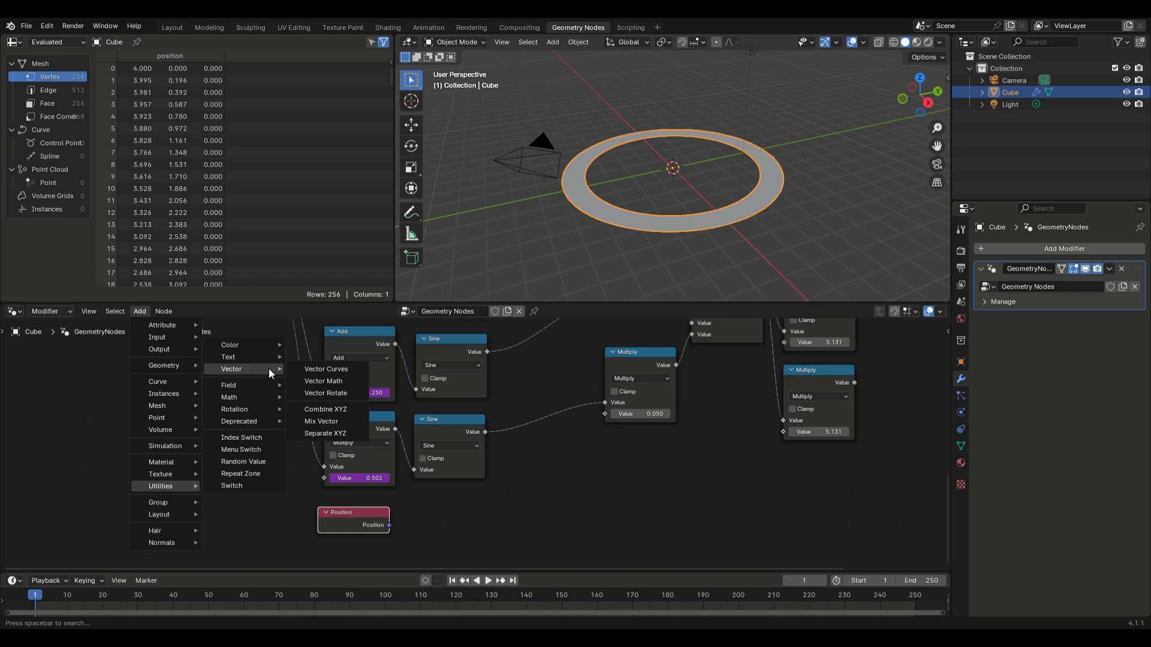
left_click(335, 381)
left_click(448, 524)
left_click(447, 521)
left_click(454, 509)
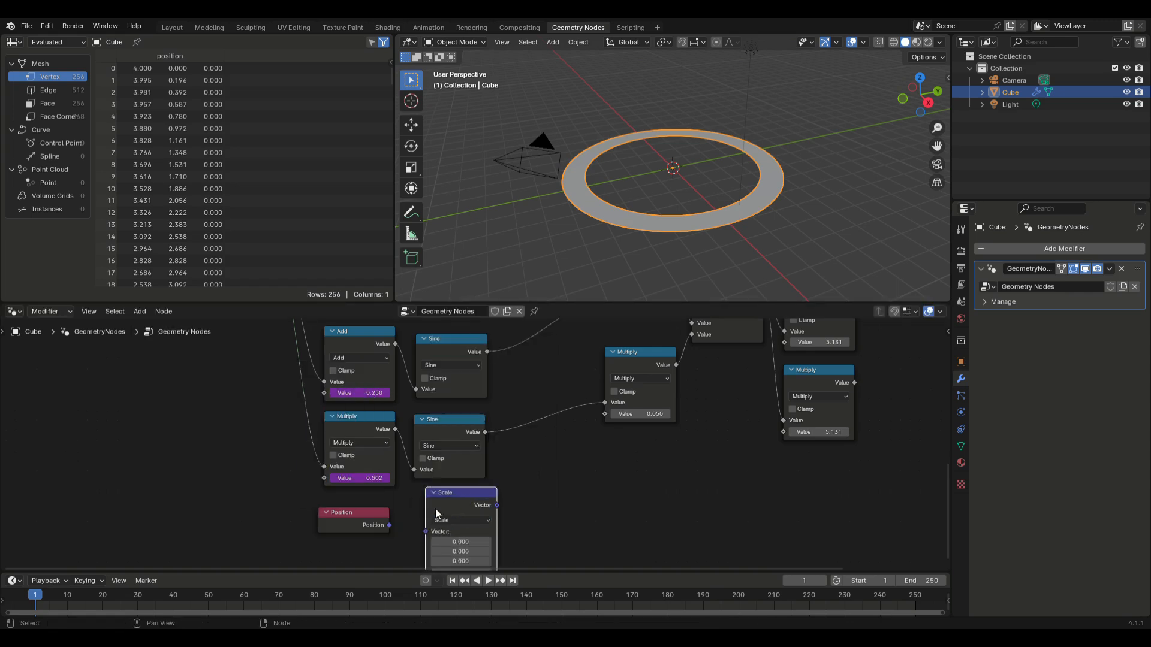
Connect the Position output to the Scale node's Vector input and set its scale to 2.5
left_click_drag(389, 525, 426, 532)
double_click(462, 542)
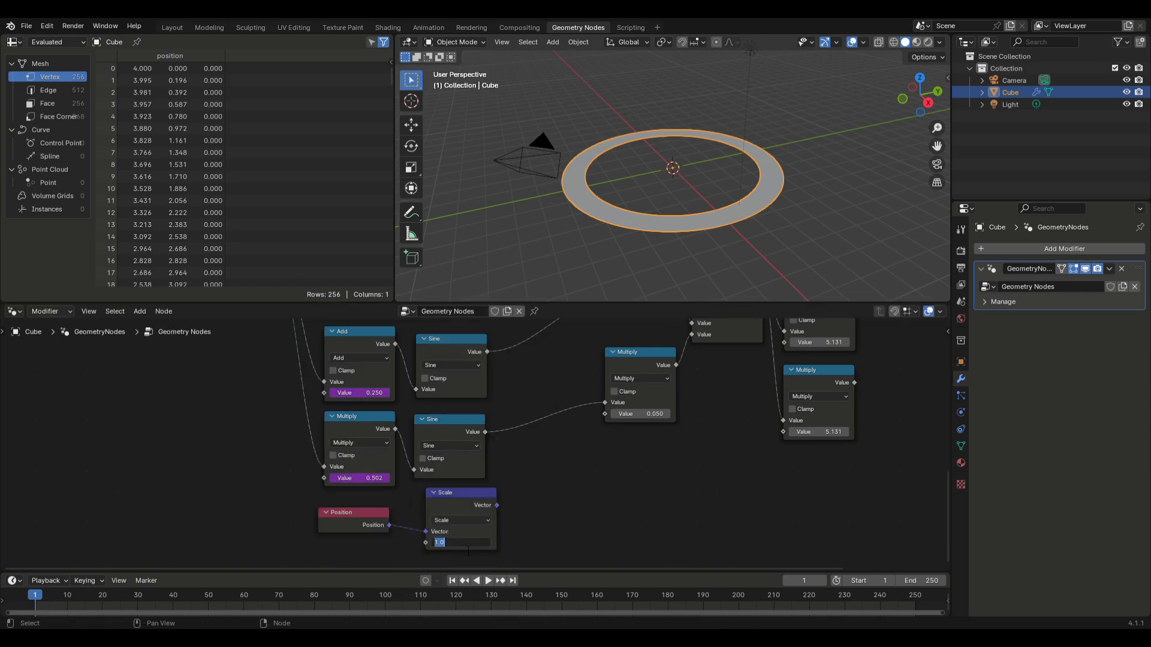
type("2.5")
key("Return")
Add a Separate XYZ node to the right of the Scale node and connect the scaled vector to it
left_click(140, 311)
mouse_move(165, 486)
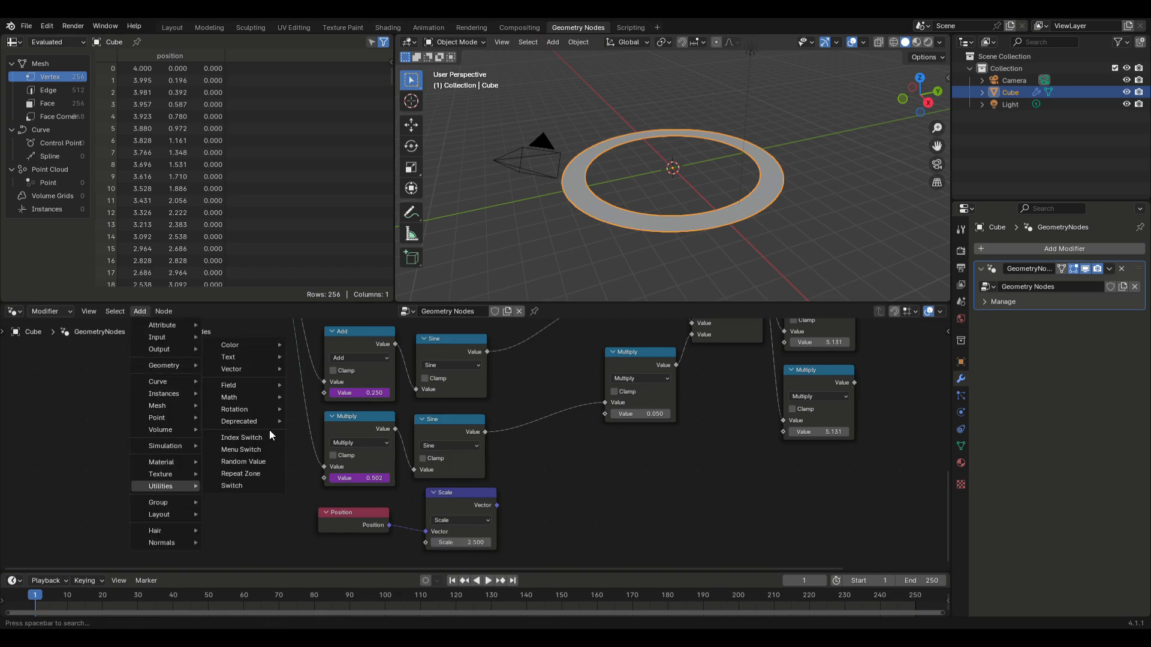
mouse_move(264, 368)
left_click(325, 433)
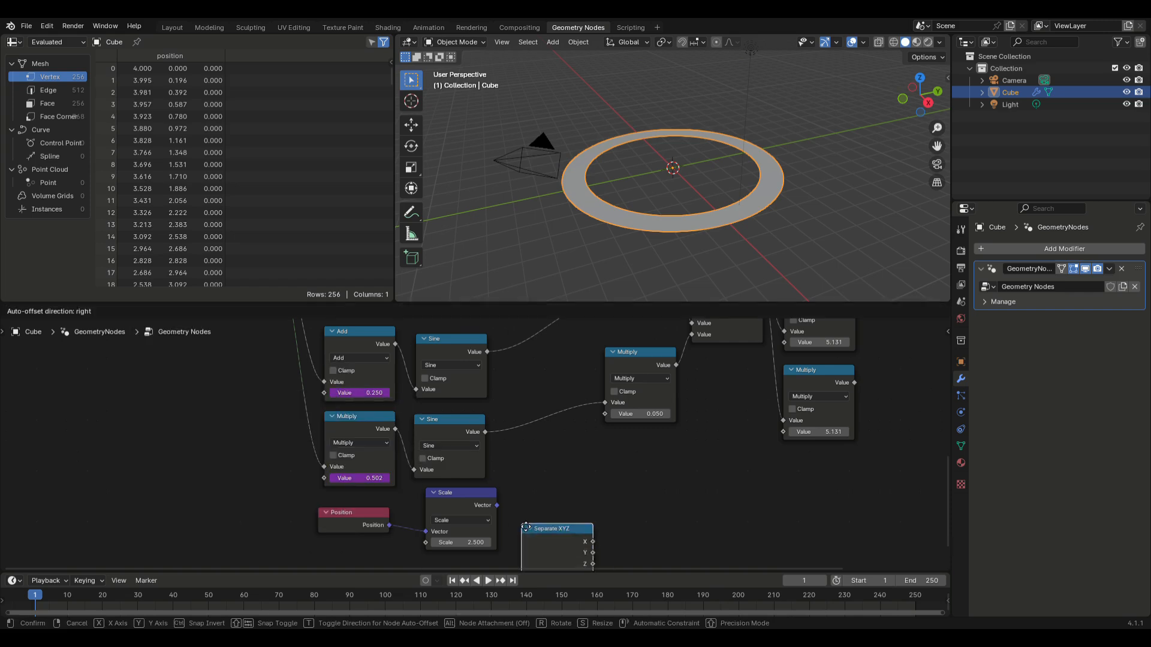
left_click(599, 518)
left_click_drag(497, 505, 567, 533)
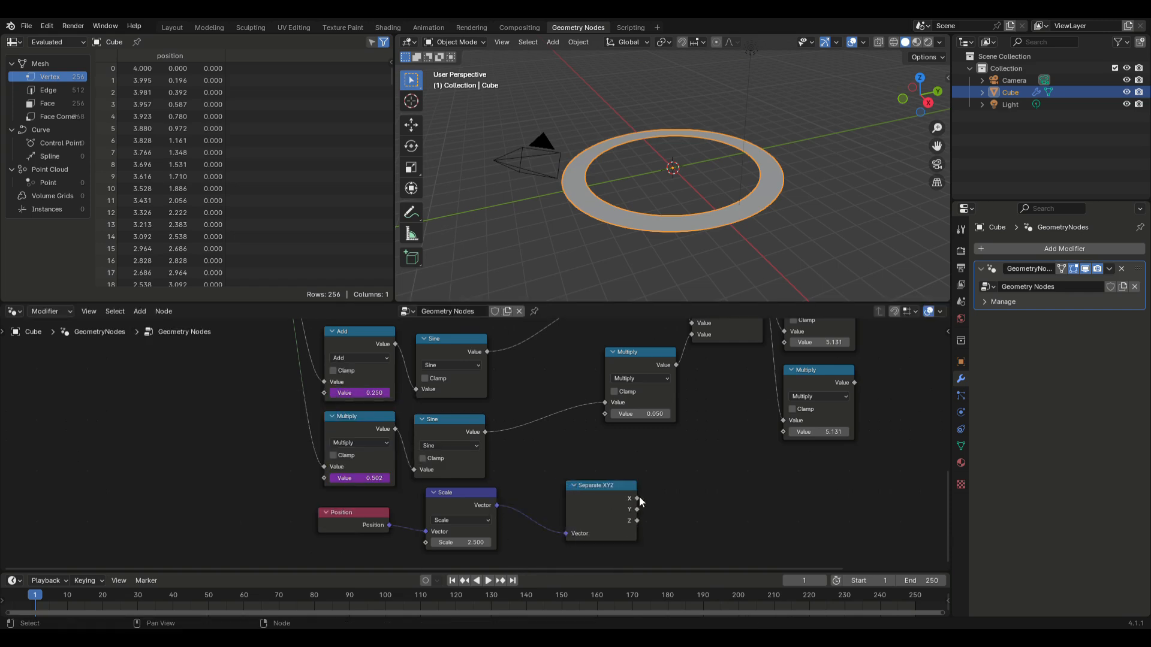
Connect the Separate XYZ X output to the upper stacked Multiply node's second input and Y to the lower one's
scroll(704, 443, "down", 2)
middle_click_drag(704, 444, 629, 499)
left_click_drag(520, 537, 664, 412)
left_click_drag(563, 540, 664, 487)
Add a Combine XYZ node and connect the upper stacked Multiply output to X and the lower one to Y
left_click(140, 311)
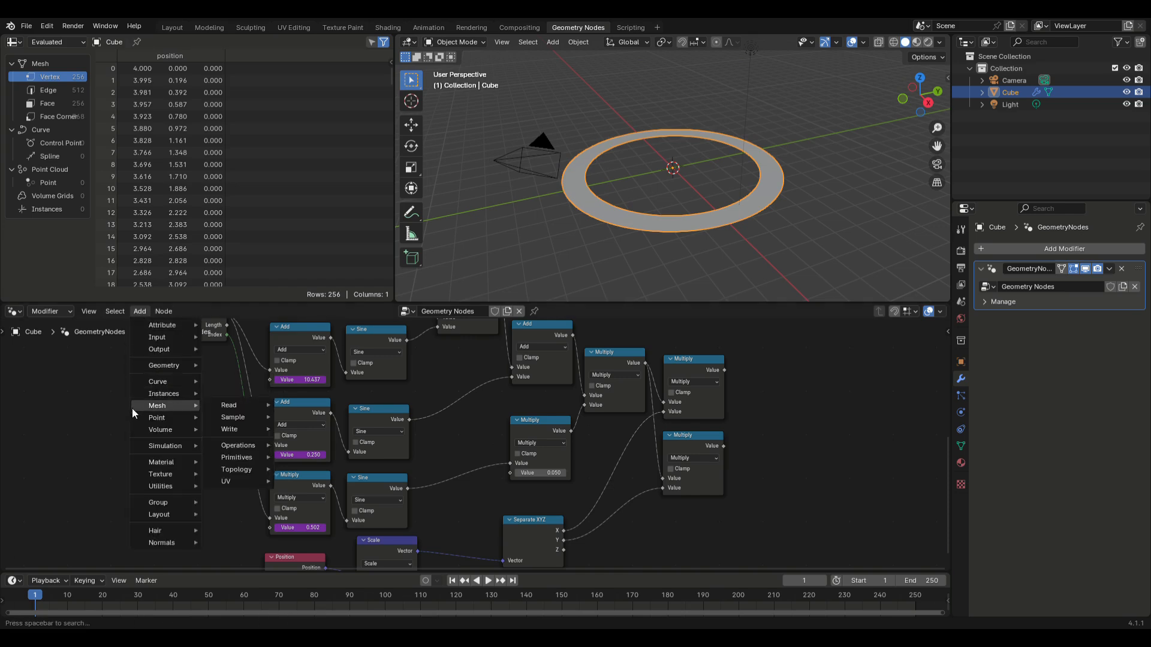
mouse_move(161, 486)
mouse_move(249, 364)
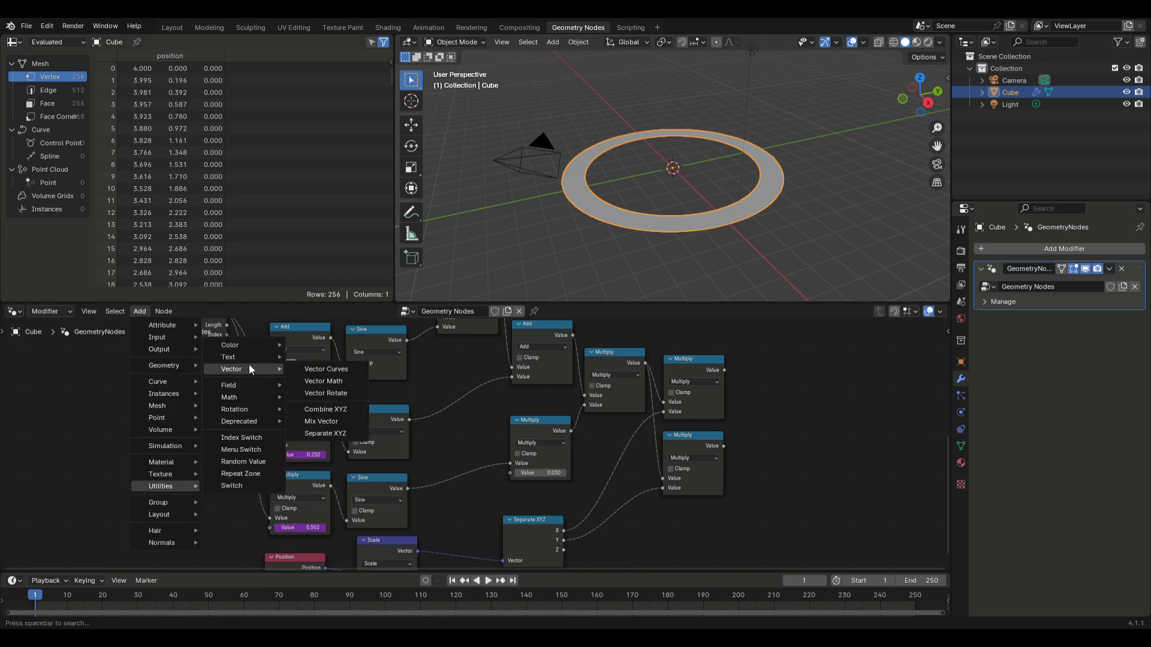
left_click(324, 410)
left_click(749, 368)
left_click_drag(724, 370, 744, 388)
left_click_drag(724, 446, 744, 398)
Select the Curve Circle, Set Position, Join Geometry, Fill Curve and Group Output nodes and move them further right together
scroll(743, 389, "down", 3)
middle_click_drag(749, 370, 680, 552)
left_click_drag(736, 446, 371, 338)
key("g")
left_click(571, 383)
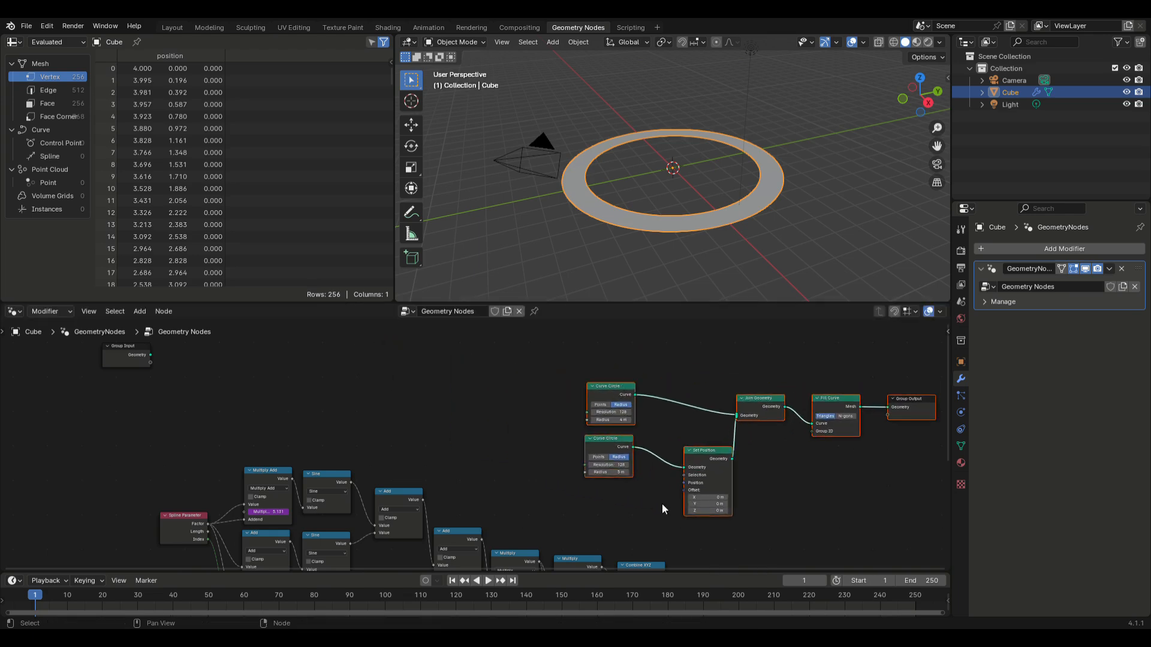
Connect the Combine XYZ vector to the Set Position node's Offset and play the animation briefly to preview the deformation
middle_click_drag(661, 504, 644, 421)
left_click_drag(647, 492, 665, 408)
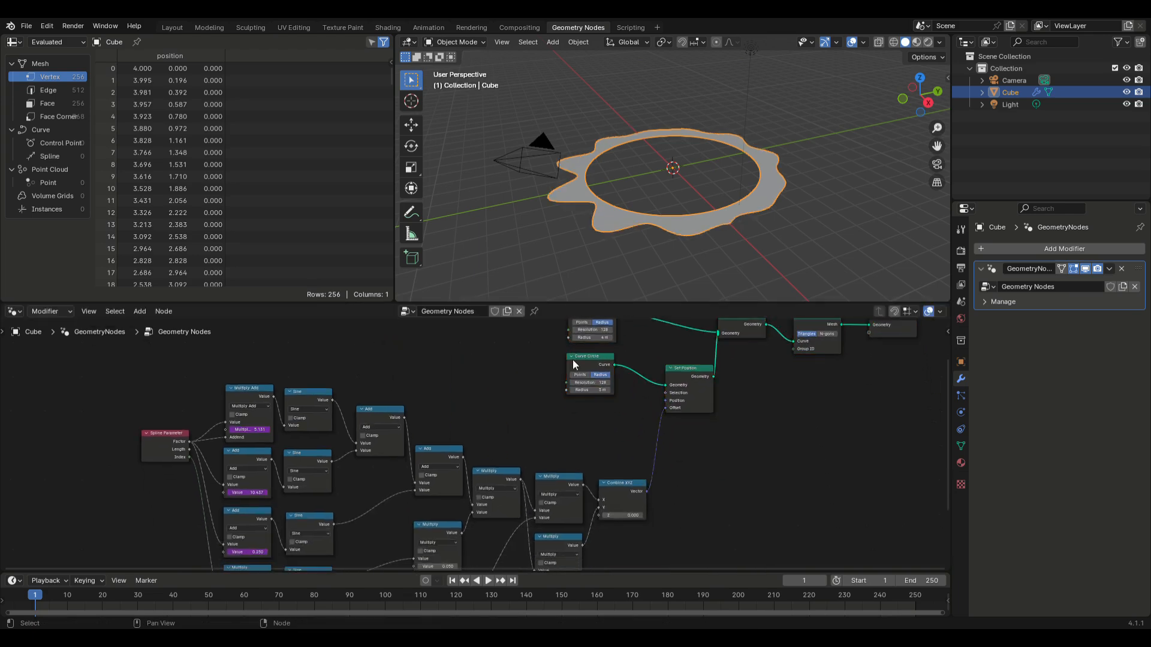
left_click(488, 581)
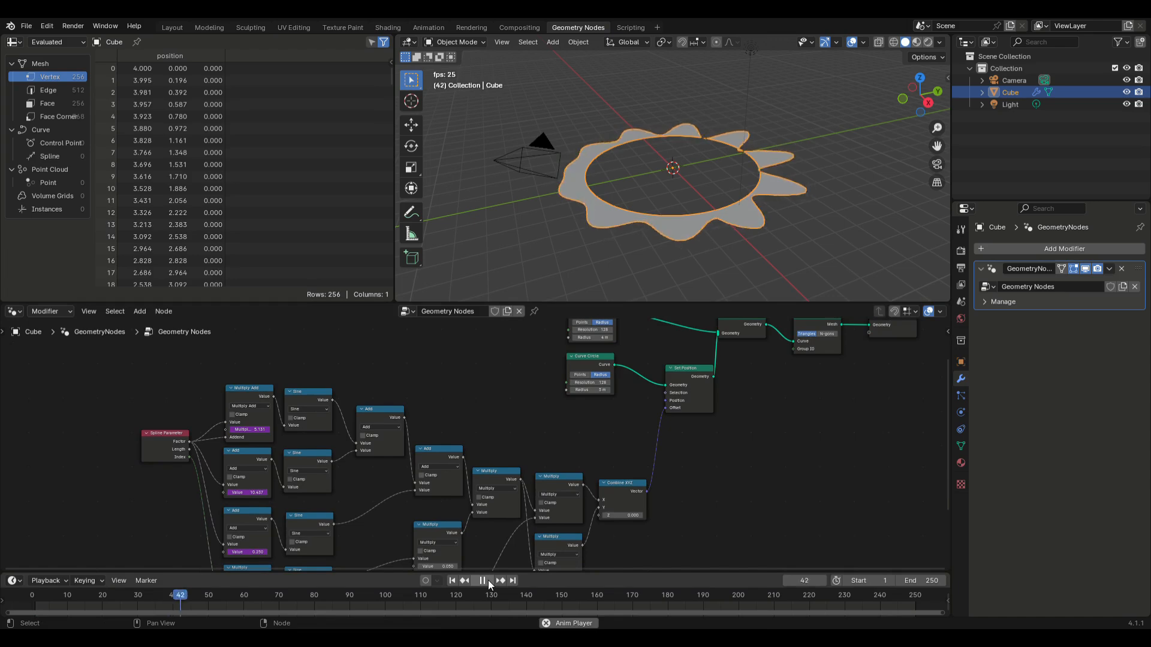
left_click(488, 580)
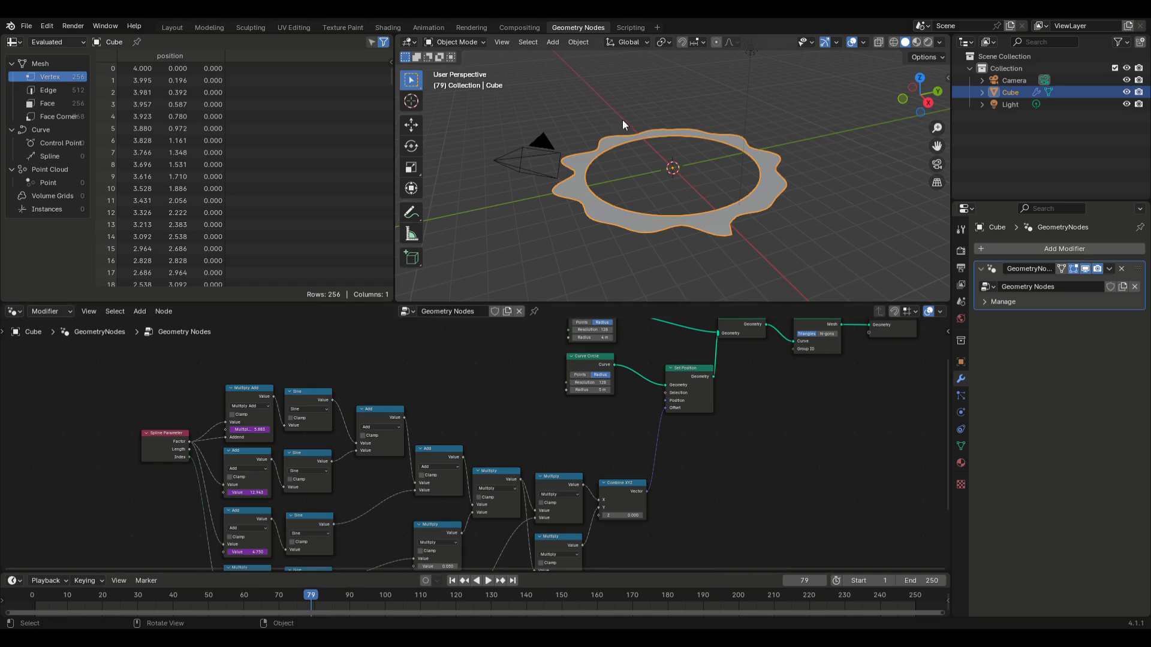
Copy the Fill Curve node and paste a duplicate near the upper Curve Circle
scroll(466, 444, "down", 2)
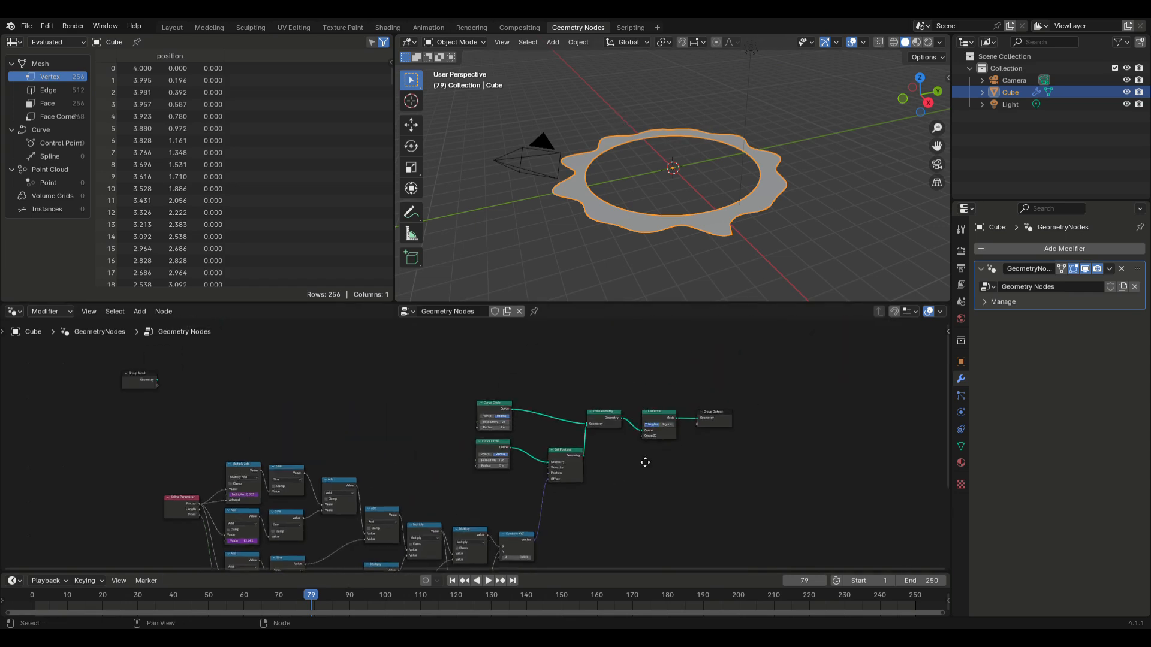
scroll(627, 469, "up", 5)
right_click(840, 391)
left_click(786, 373)
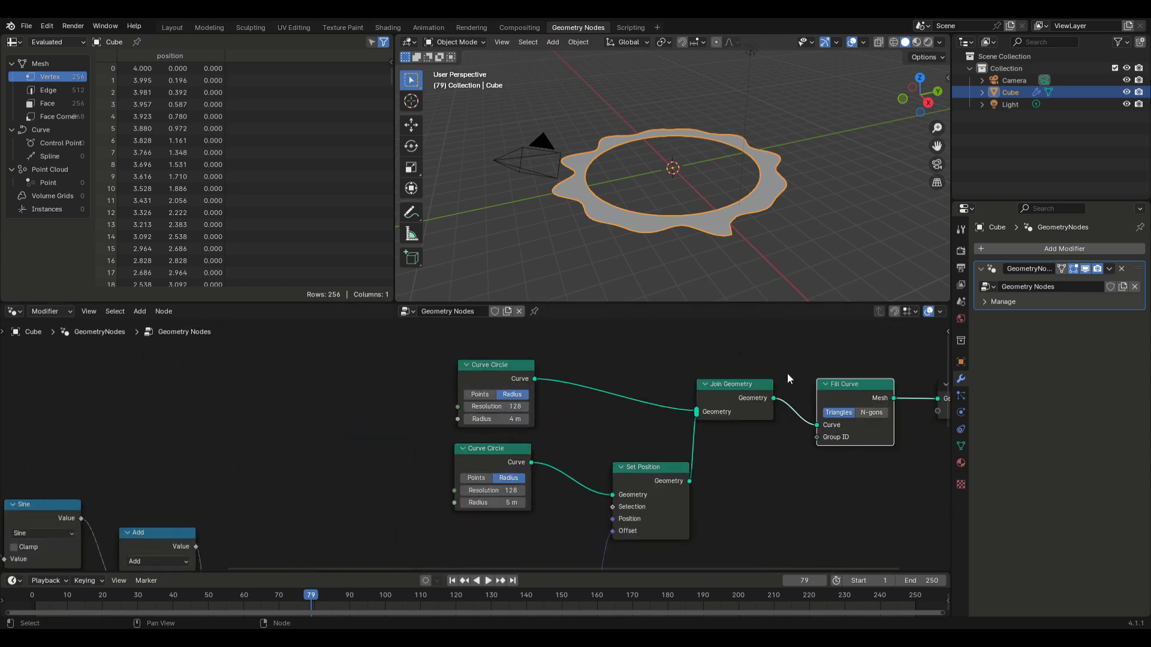
right_click(628, 351)
left_click(601, 364)
Move the duplicate Fill Curve above the main chain and connect the 4 m Curve Circle's output to its Curve input
middle_click_drag(584, 422, 566, 469)
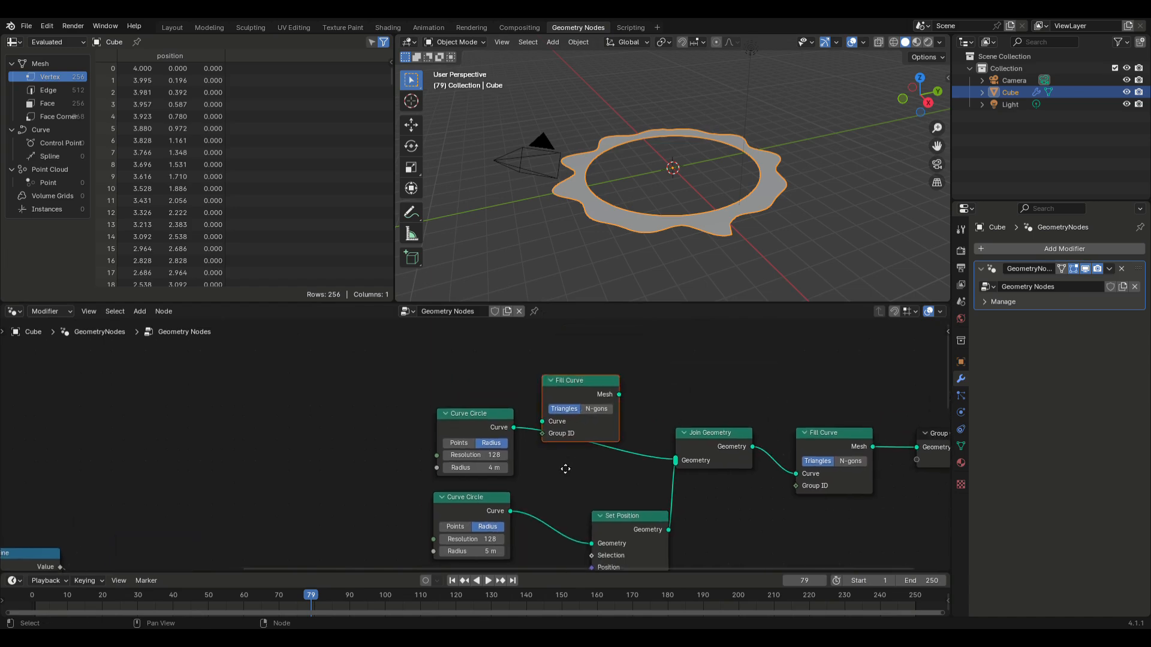
mouse_move(596, 383)
left_mouse_down()
mouse_move(612, 363)
mouse_move(619, 383)
left_mouse_up()
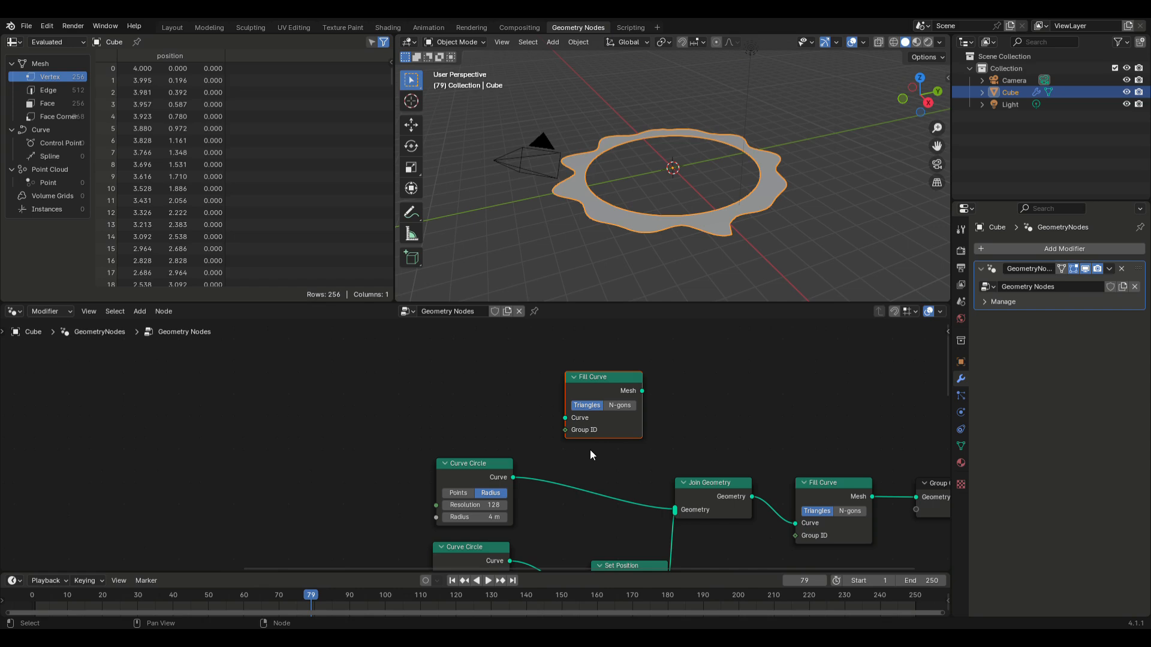
left_click_drag(513, 477, 565, 418)
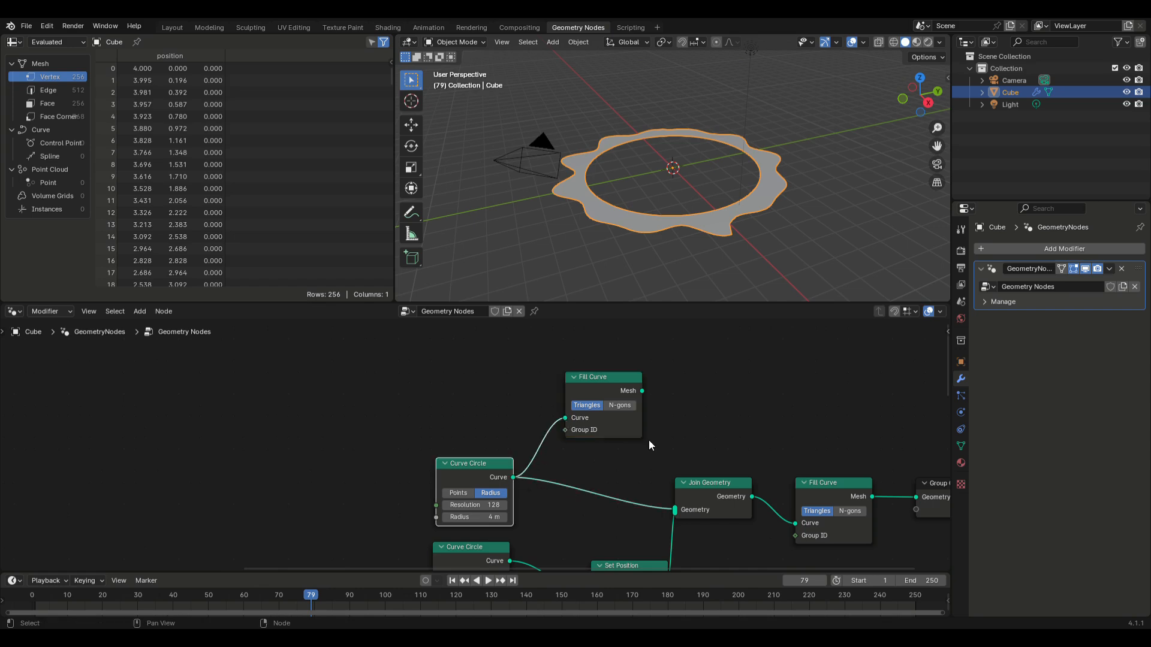
Add a Geometry Proximity node targeting Points and feed the upper Fill Curve's Mesh into its Geometry input
left_click(137, 311)
mouse_move(180, 366)
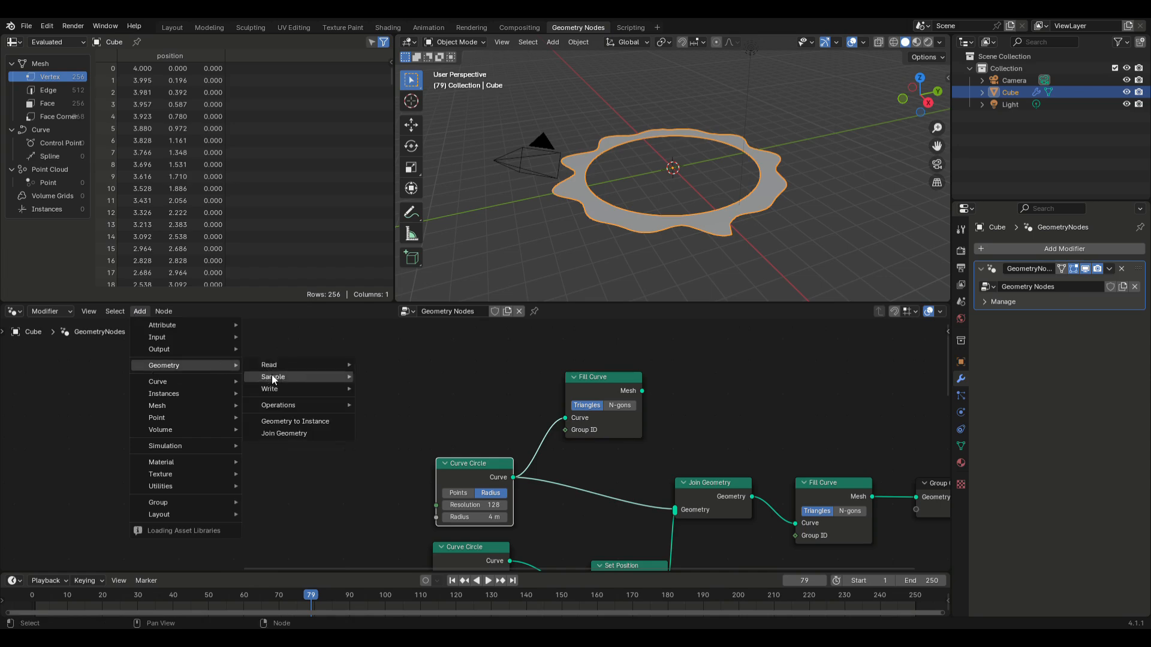
mouse_move(272, 376)
left_click(395, 377)
left_click(695, 384)
left_click(695, 408)
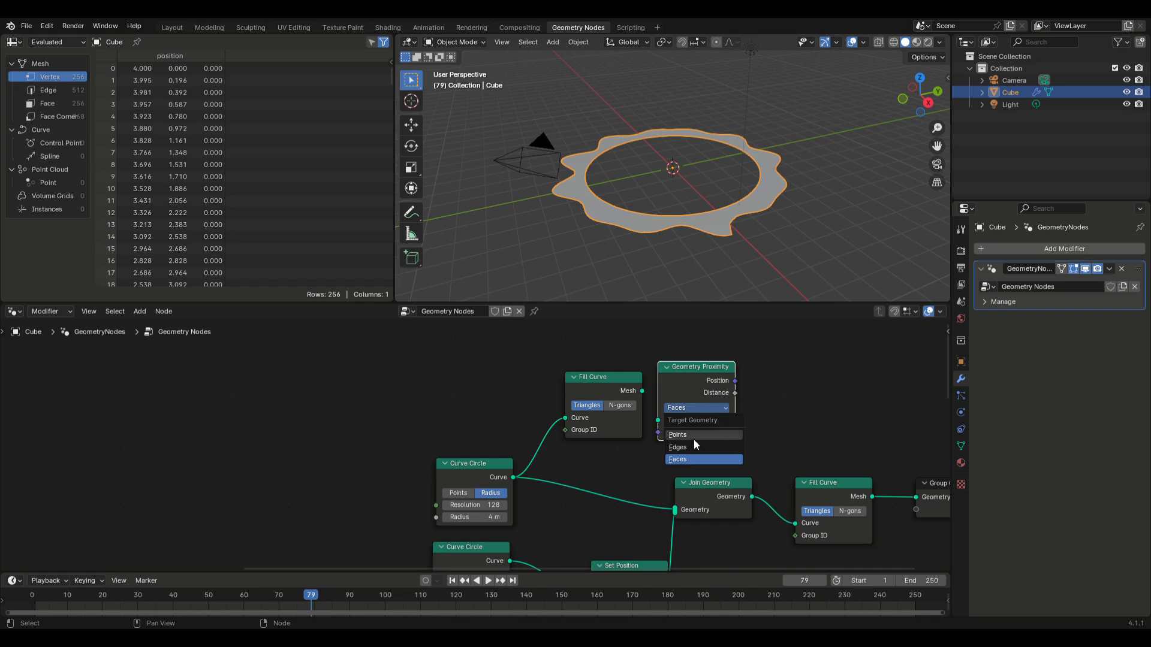
left_click(690, 435)
left_click_drag(642, 391, 658, 419)
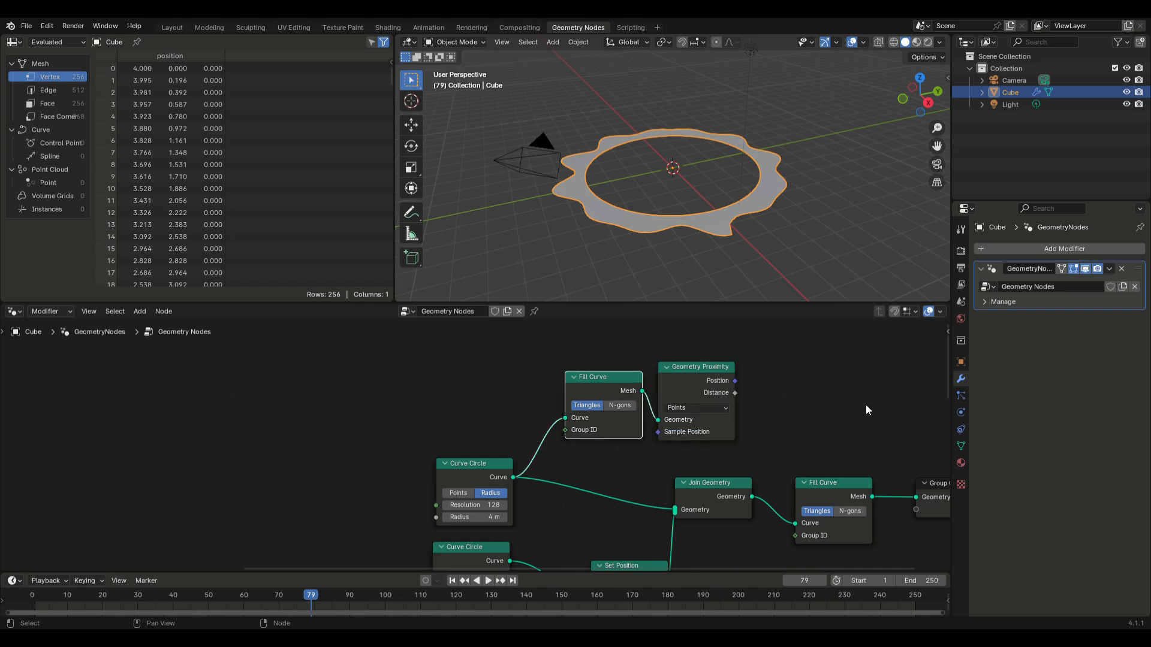
Spread out the layout by raising the 4 m Curve Circle, upper Fill Curve and Geometry Proximity, and shifting the Join Geometry-to-output chain right
left_click_drag(465, 458, 431, 384)
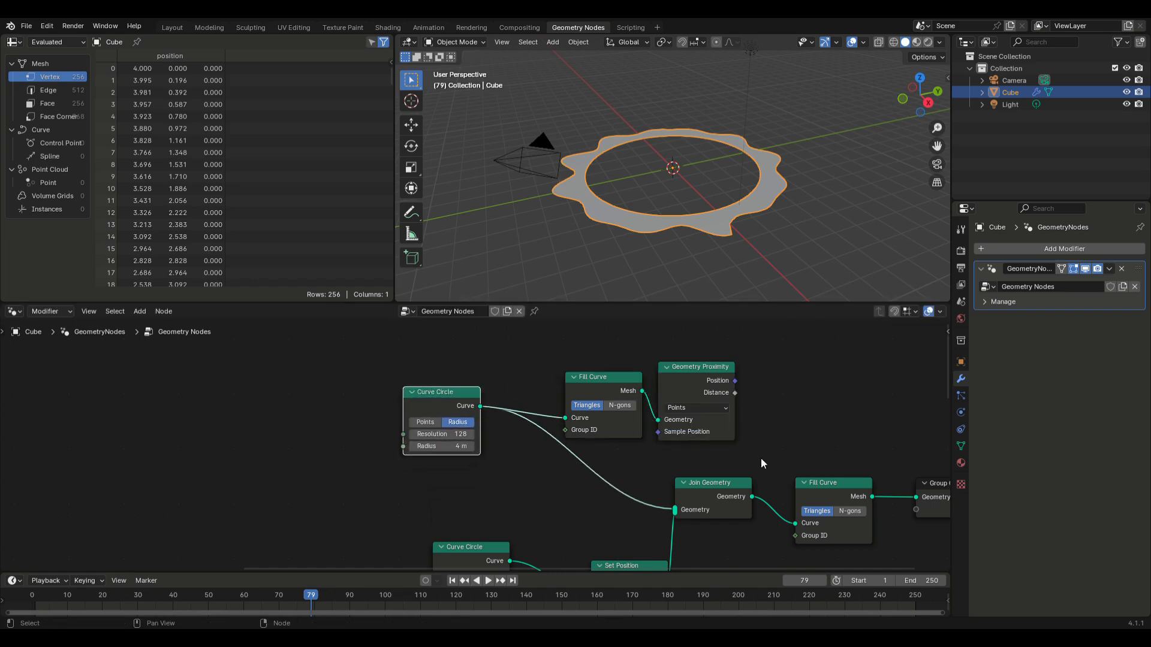
middle_click_drag(775, 539, 721, 440)
left_click_drag(677, 365, 922, 476)
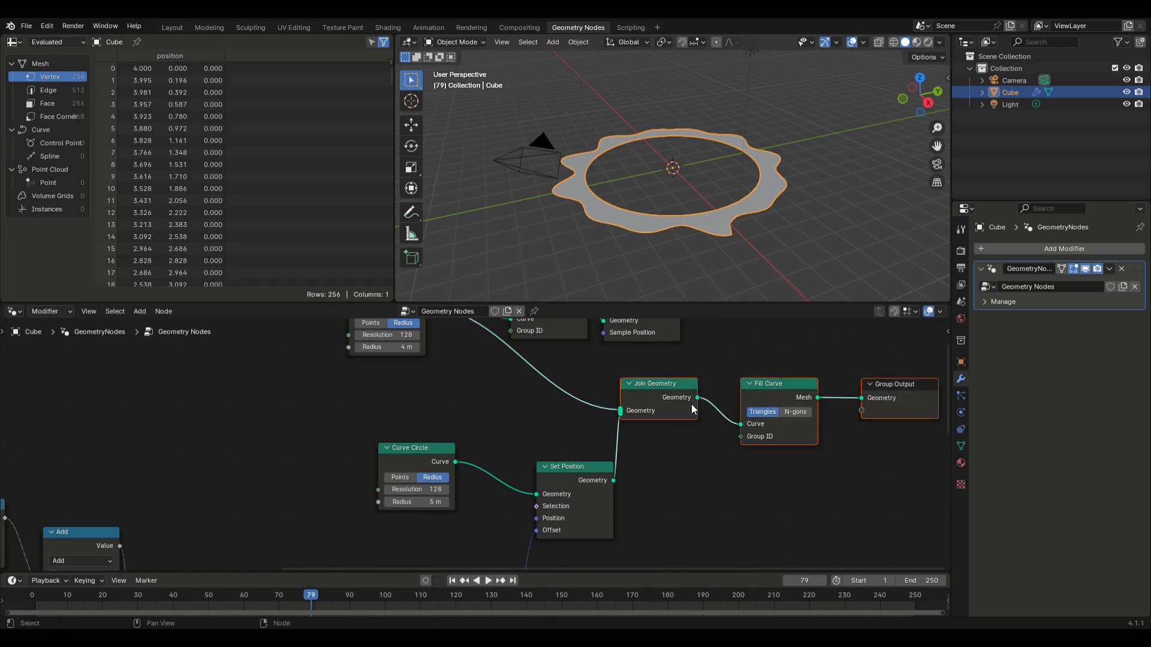
left_click_drag(697, 393, 808, 429)
scroll(480, 391, "down", 3)
middle_click_drag(534, 343, 545, 409)
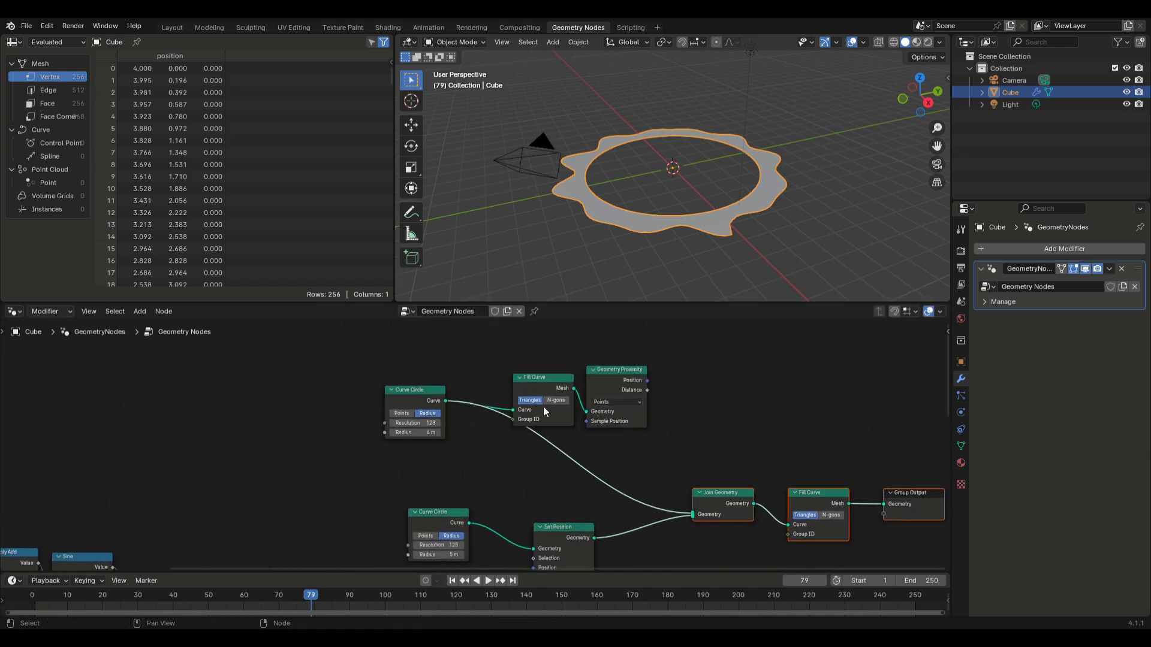
left_click_drag(665, 391, 539, 367)
left_click_drag(559, 384, 550, 355)
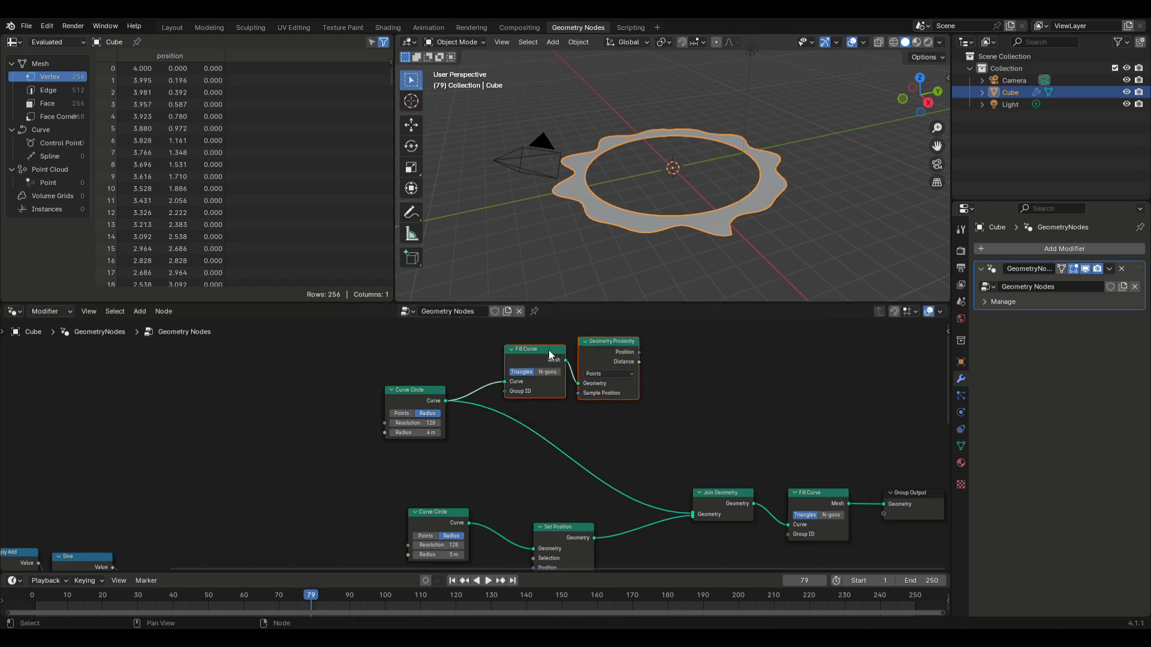
Copy the Position node from the lower end of the tree and paste a duplicate between the two Curve Circles
scroll(354, 482, "down", 5)
middle_click_drag(351, 489, 446, 273)
scroll(237, 560, "up", 4)
scroll(238, 560, "up", 2)
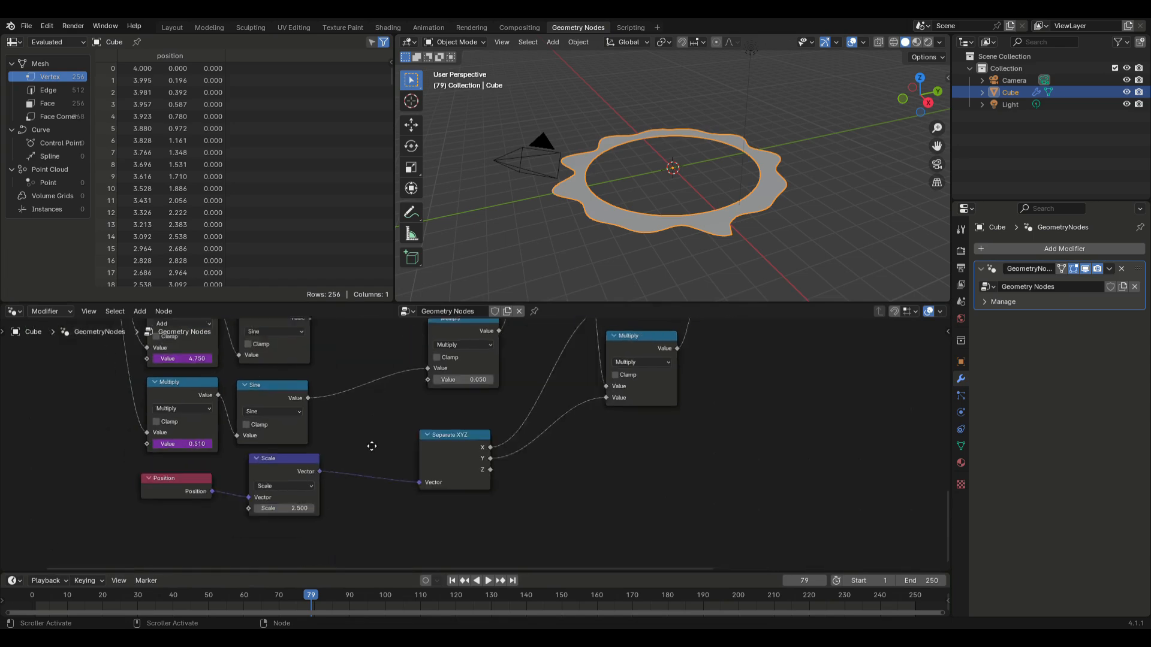
right_click(179, 472)
left_click(159, 443)
middle_click_drag(570, 395, 488, 559)
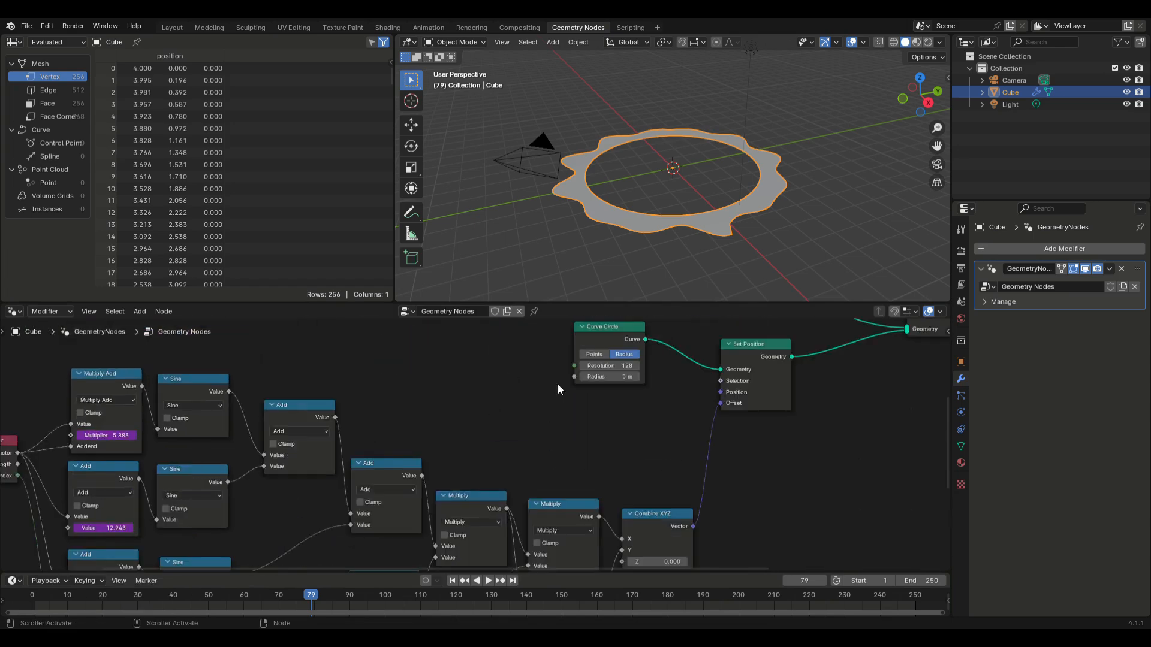
middle_click_drag(558, 375, 494, 504)
right_click(494, 376)
left_click(475, 388)
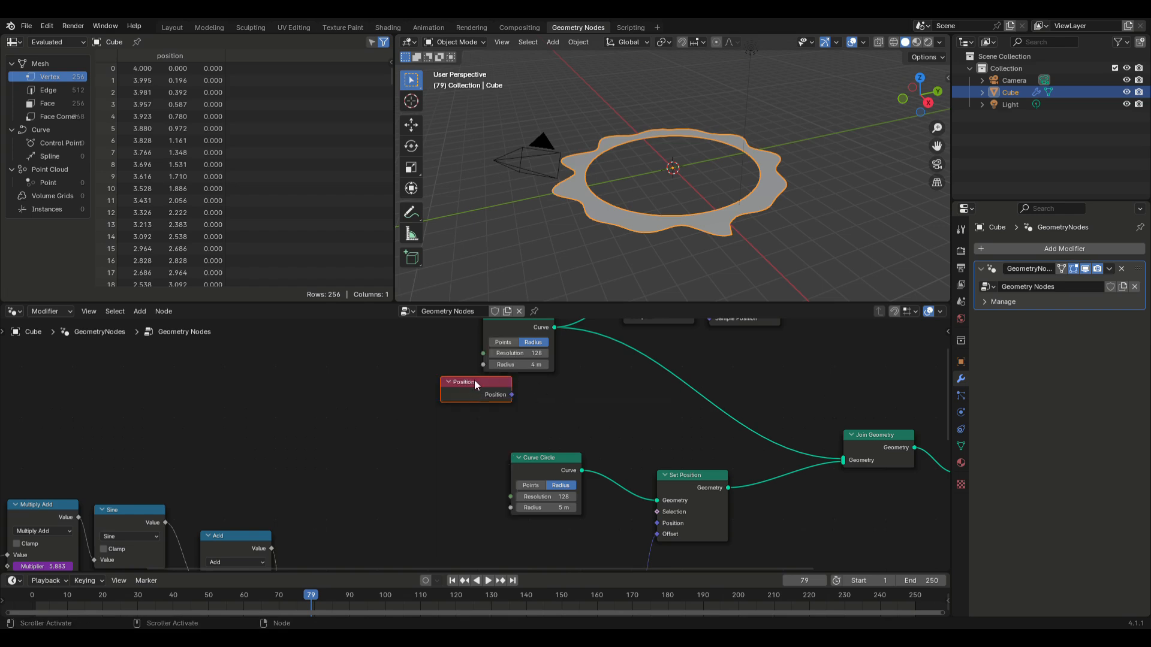
left_click_drag(473, 380, 549, 387)
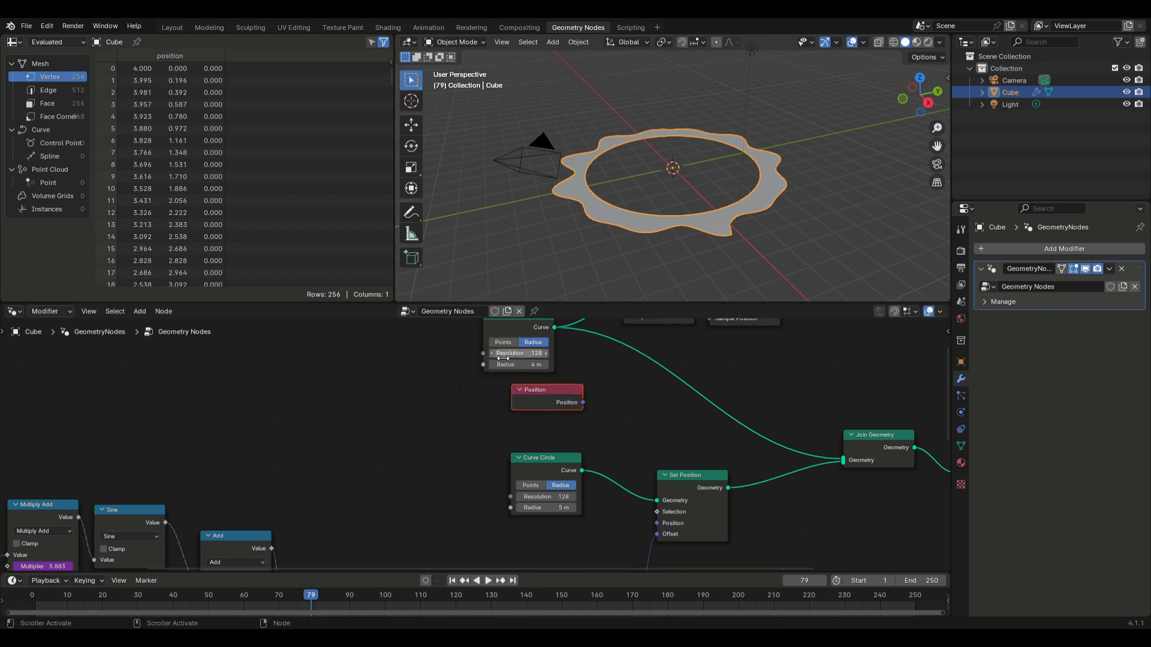
key("g")
left_click(110, 347)
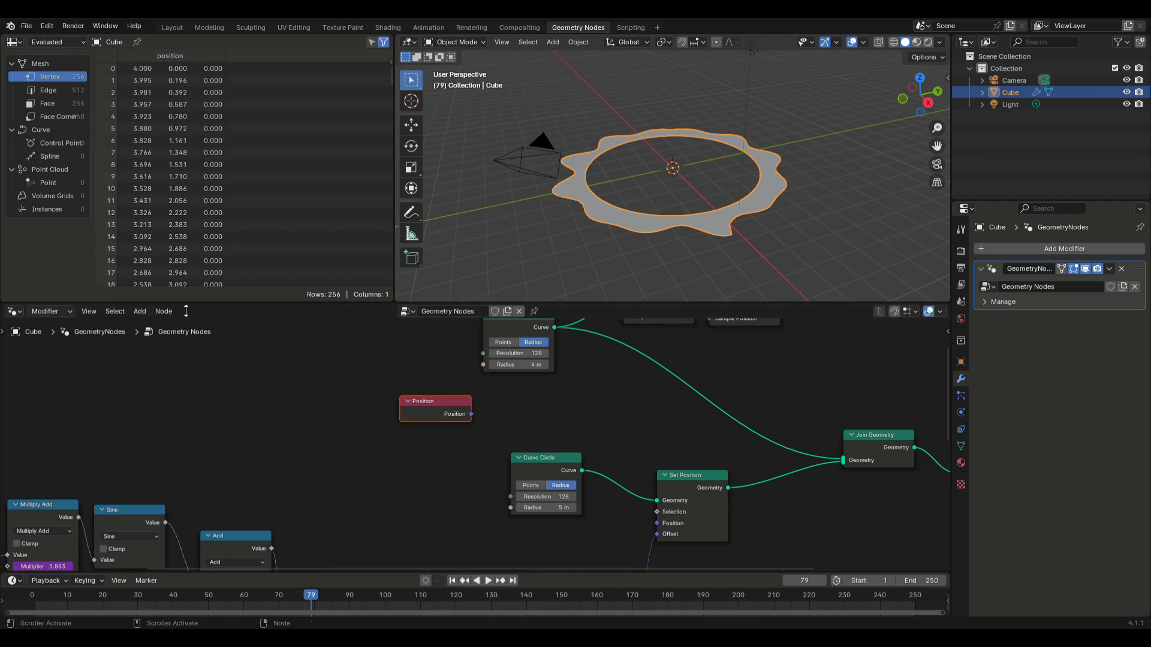
Add a Vector Math node set to Length and connect the duplicated Position node to its Vector input
left_click(139, 311)
mouse_move(164, 490)
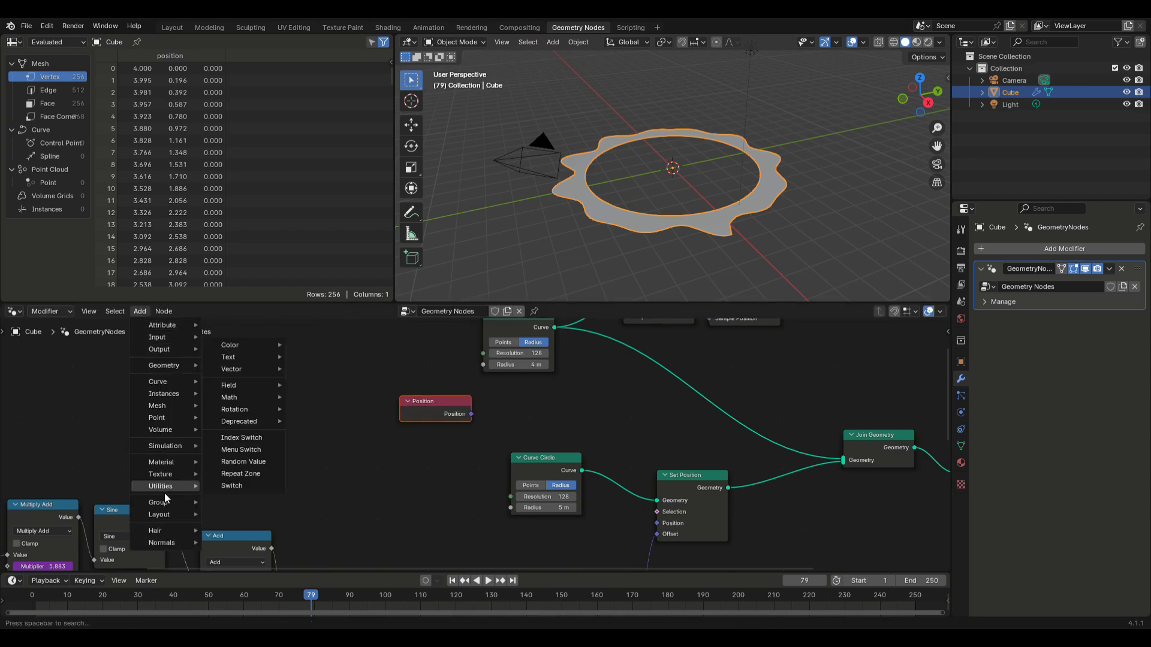
mouse_move(249, 411)
mouse_move(265, 369)
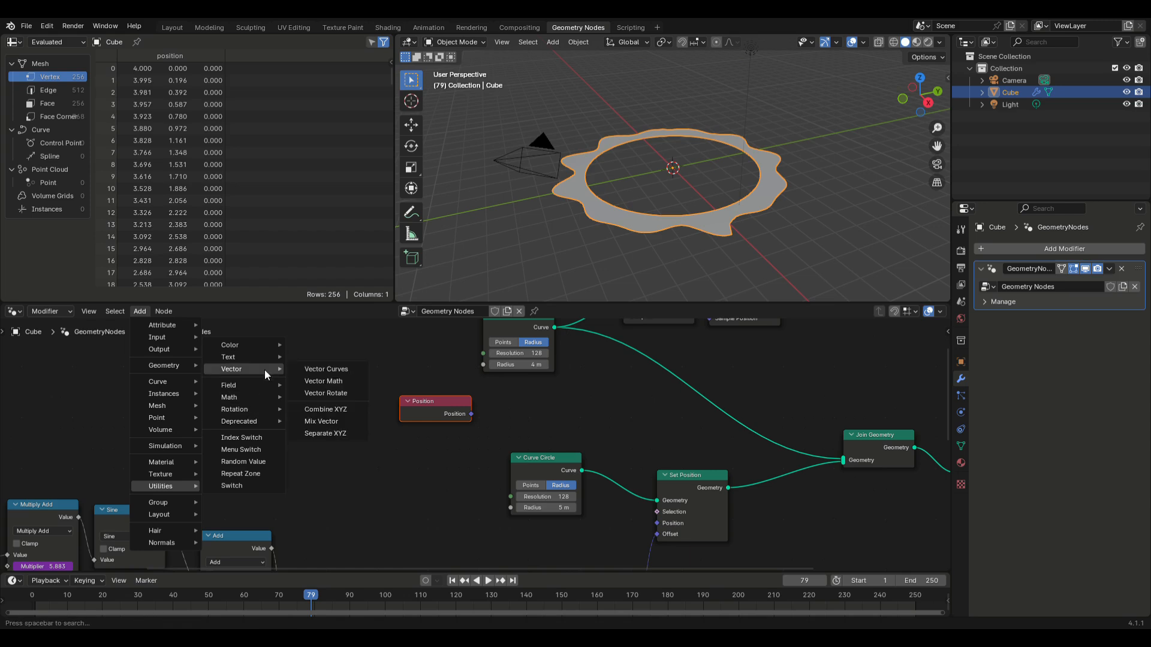
left_click(330, 383)
left_click(319, 375)
left_click(325, 403)
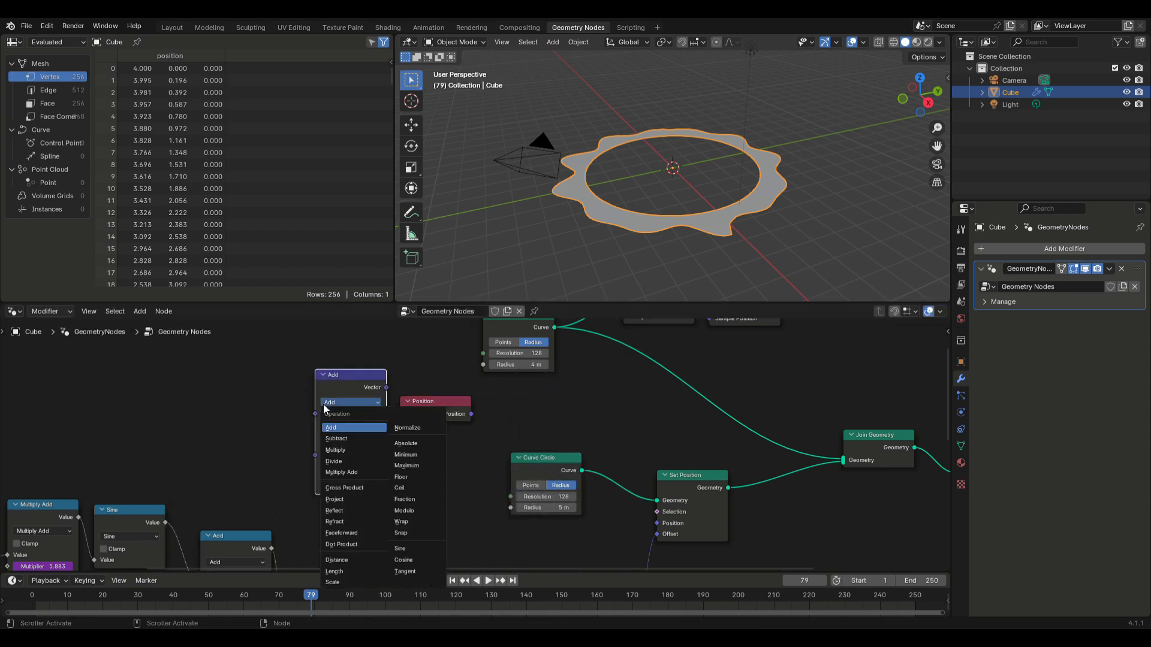
left_click(334, 571)
left_click_drag(358, 376, 606, 374)
left_click_drag(473, 416, 564, 411)
left_click_drag(436, 409, 478, 414)
middle_click_drag(669, 424, 598, 503)
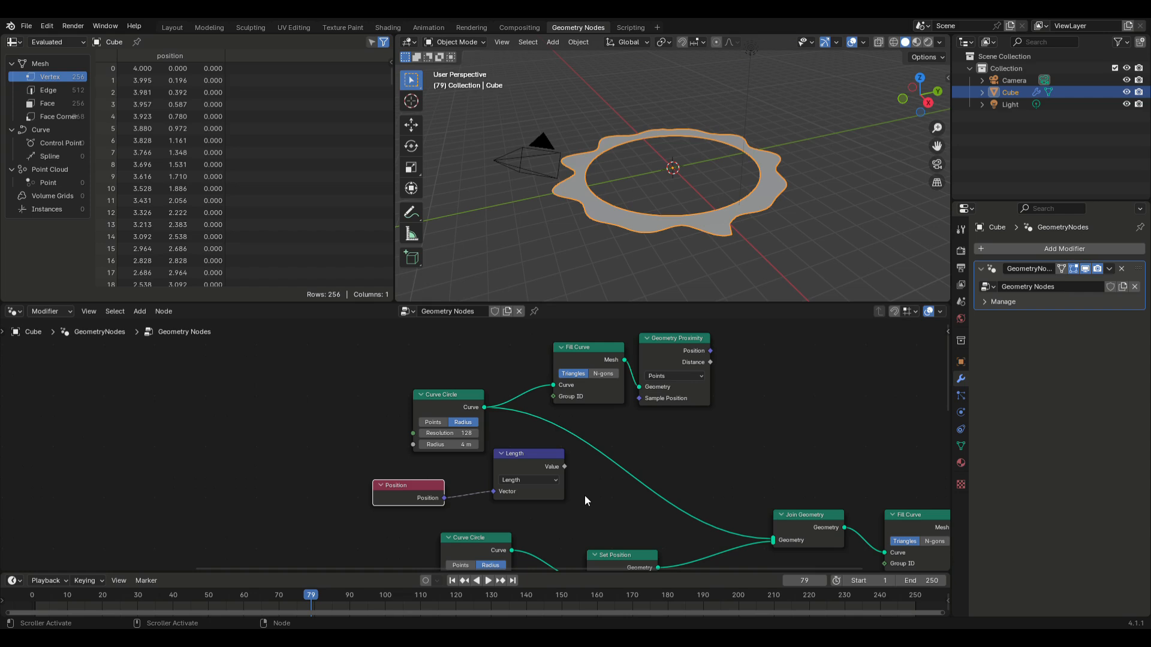
Add a Compare node set to Less Than or Equal, with the Length value as A and B set to 4
left_click(139, 311)
mouse_move(180, 486)
mouse_move(230, 387)
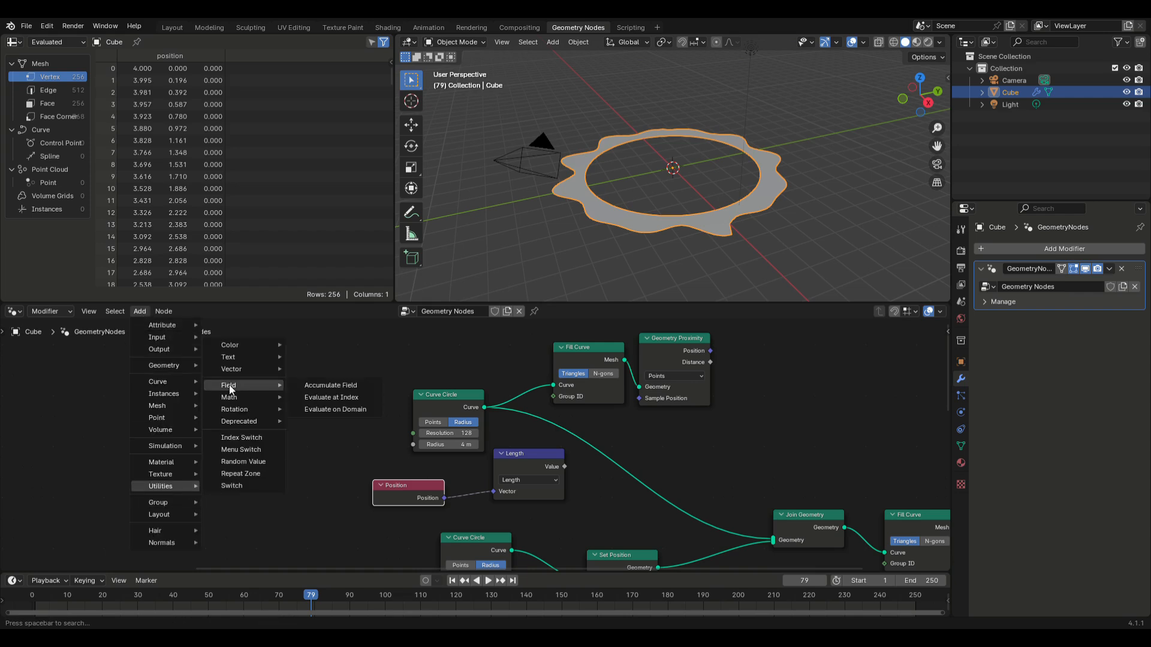
left_click(328, 422)
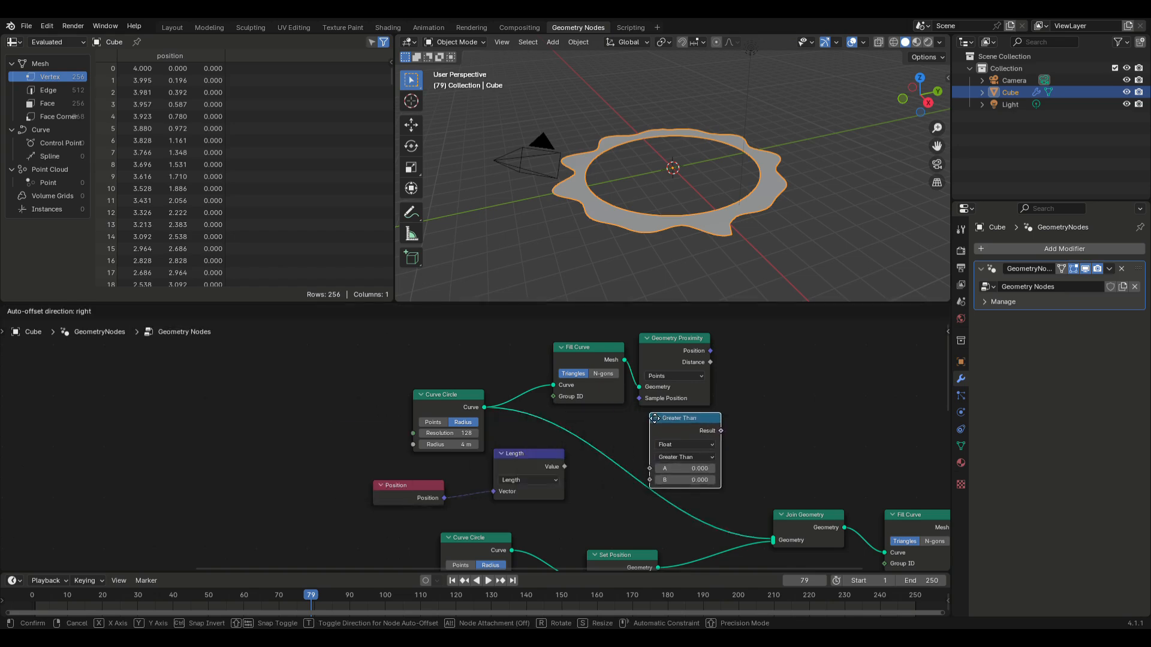
left_click(653, 418)
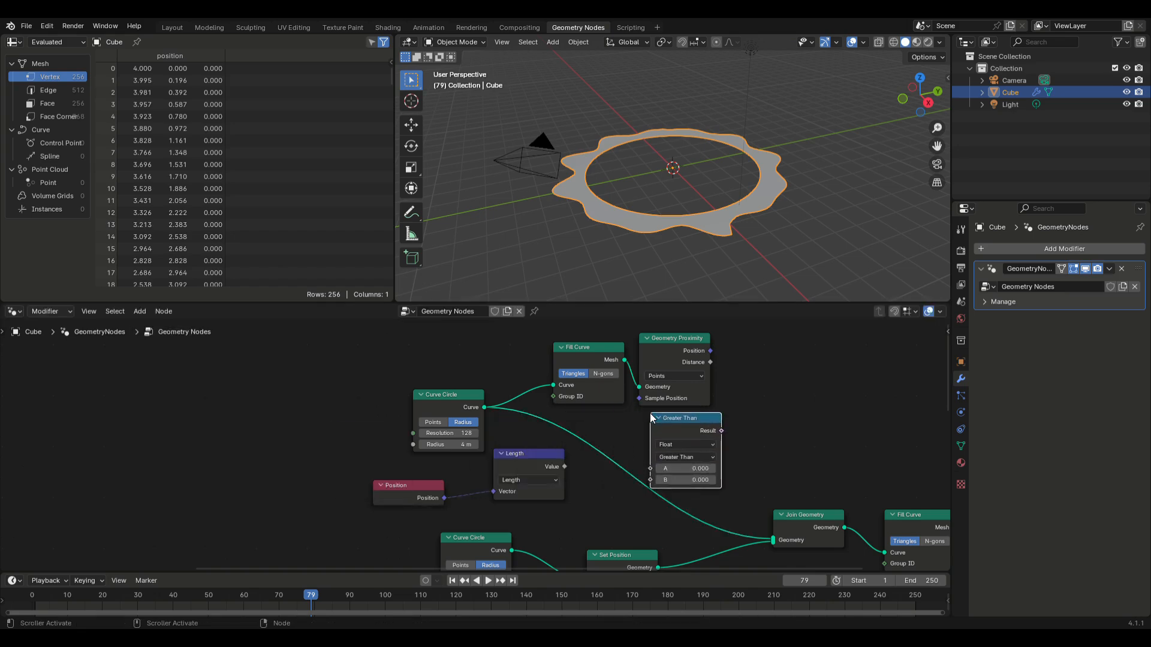
left_click(675, 455)
left_click(679, 490)
left_click_drag(564, 466, 650, 468)
left_click(689, 479)
type("4")
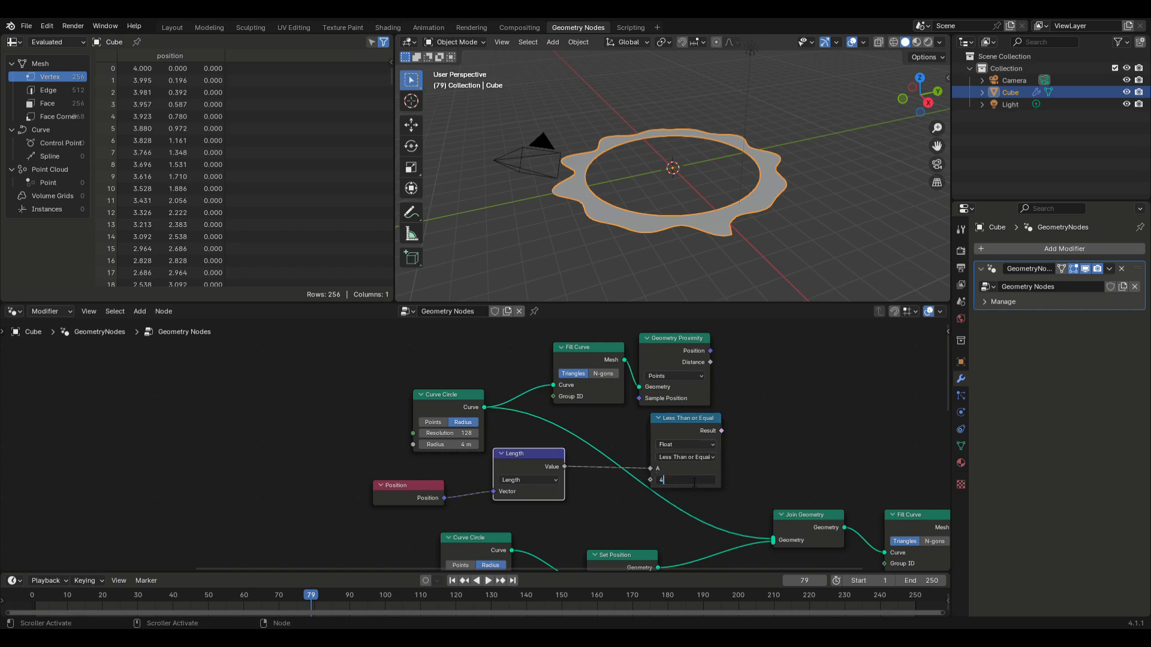
key("Return")
Add a Switch node of type Vector and drive its Switch input with the Compare node's Result
left_click(140, 311)
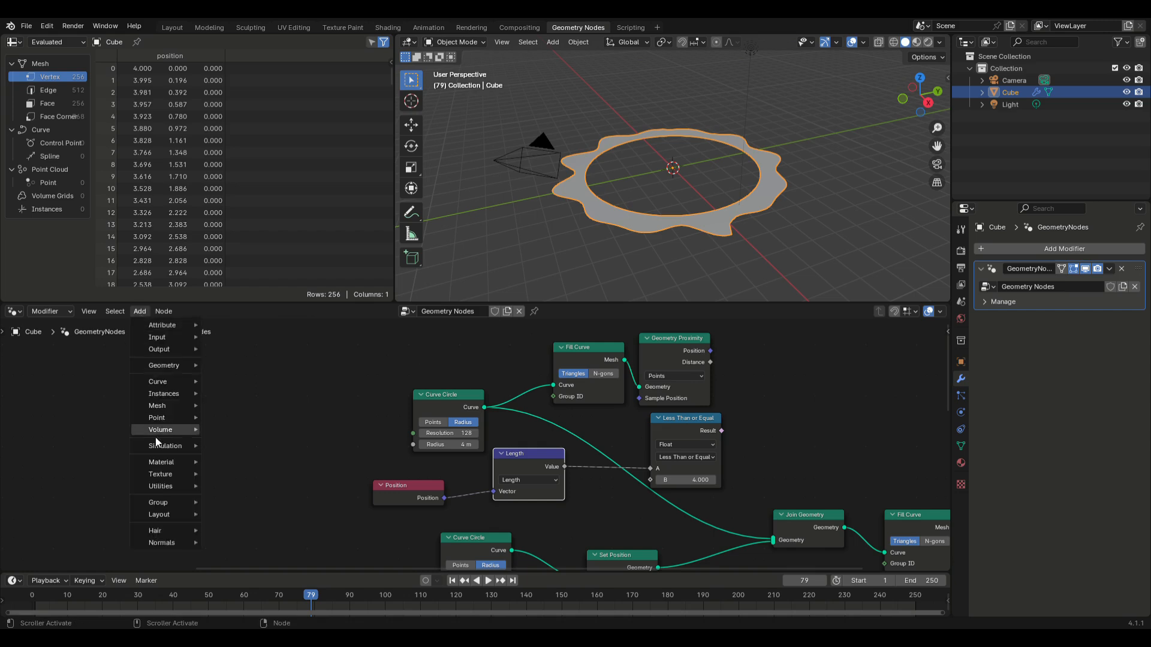
mouse_move(171, 491)
left_click(264, 486)
left_click(820, 406)
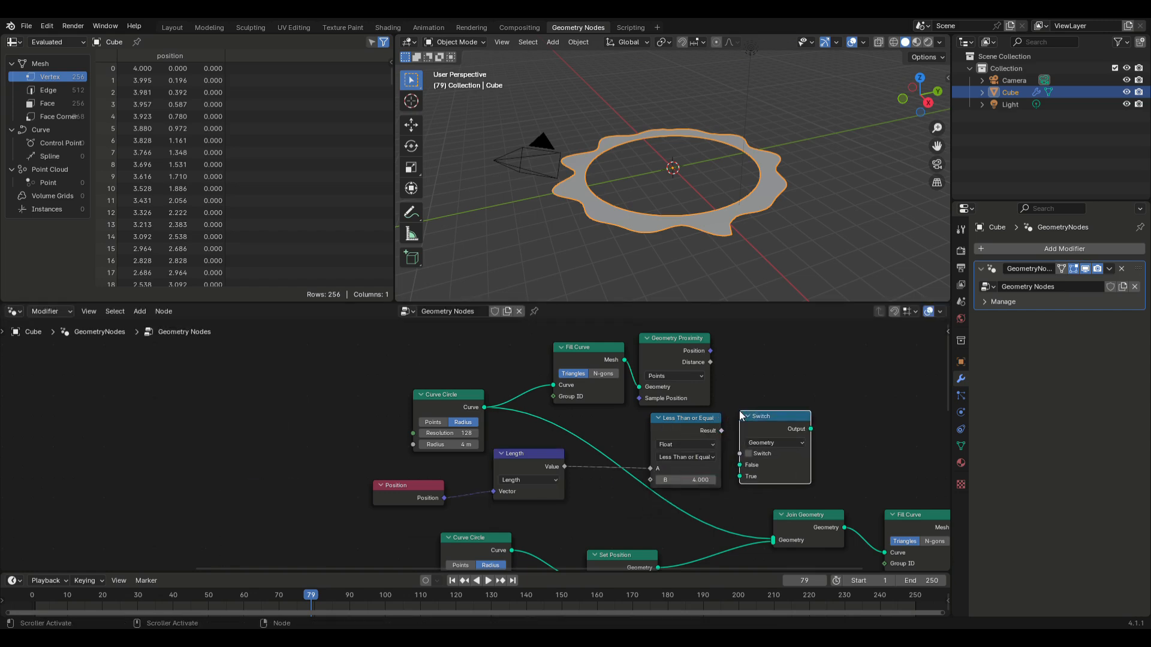
left_click(775, 443)
left_click(770, 502)
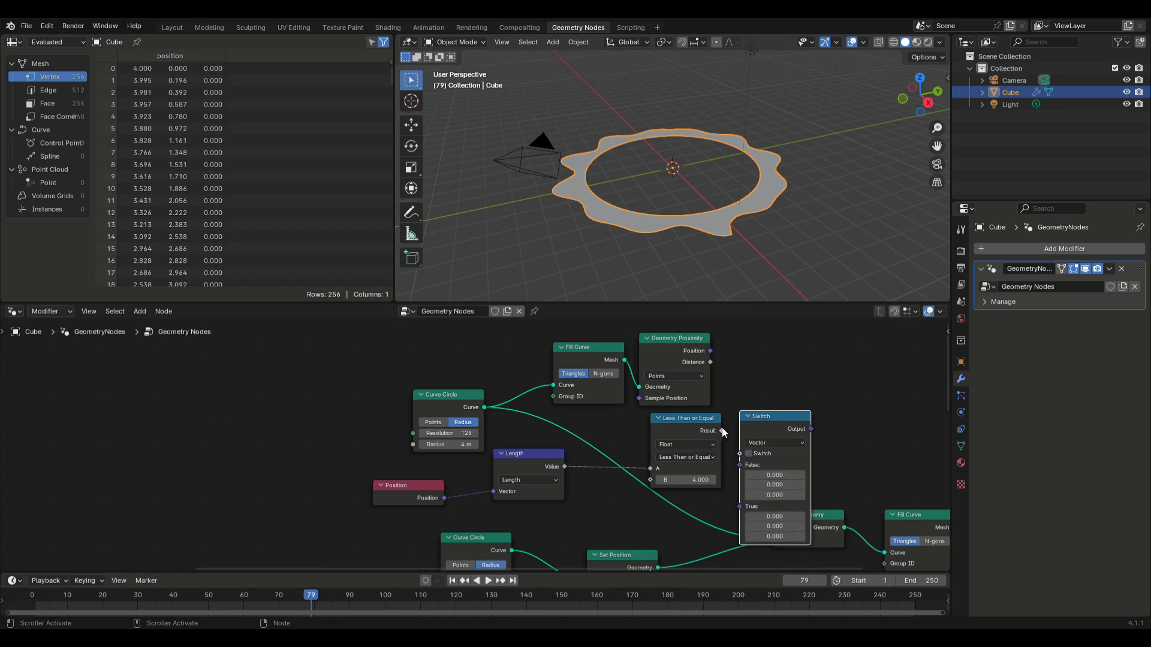
left_click_drag(722, 431, 739, 454)
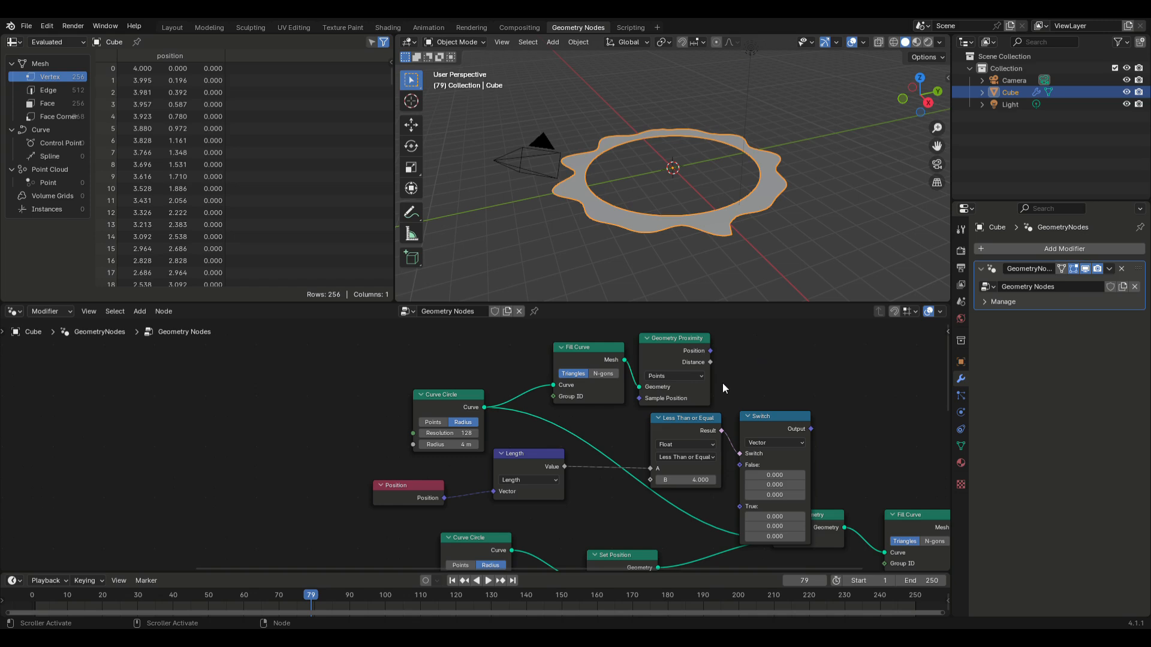
Connect the Position node to the Switch's False input and Geometry Proximity's Position to its True input
left_click_drag(445, 498, 739, 474)
left_click_drag(694, 336, 740, 476)
left_click_drag(790, 425, 800, 406)
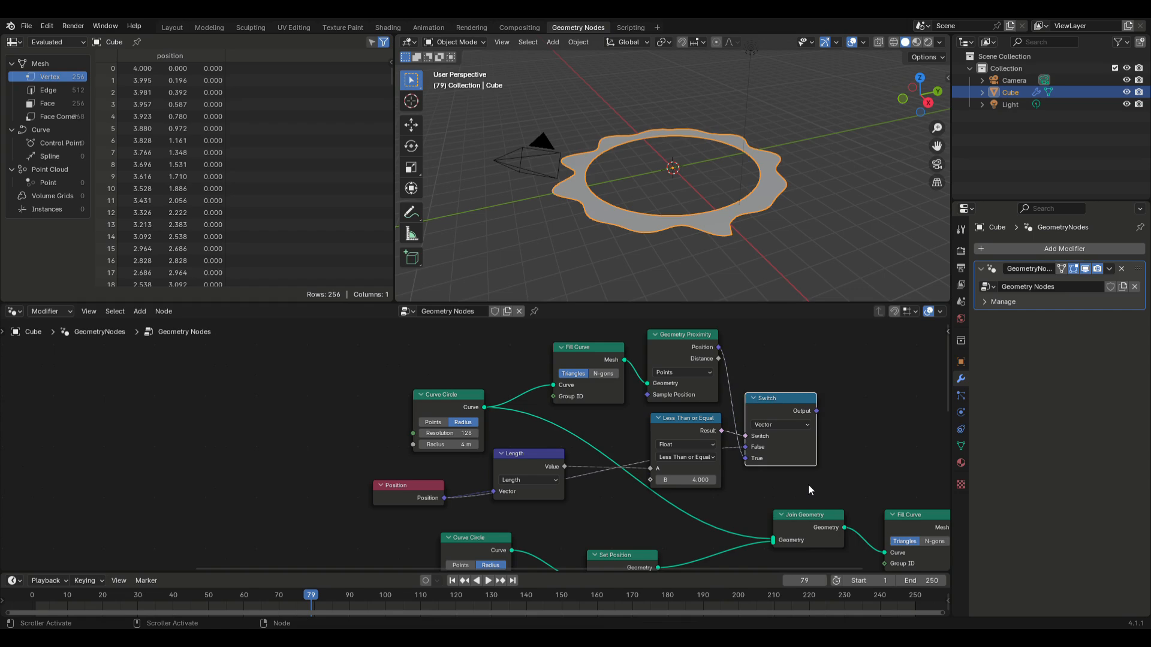
Insert a copy of the Set Position node between the original and Join Geometry, spacing the downstream nodes further right
scroll(808, 484, "down", 2)
middle_click_drag(808, 485, 790, 401)
left_click_drag(591, 431, 931, 494)
left_click_drag(758, 424, 866, 415)
left_click(761, 422)
left_click_drag(696, 447, 728, 438)
right_click(602, 439)
left_click(593, 428)
right_click(591, 430)
left_click(584, 438)
middle_click_drag(779, 372, 713, 414)
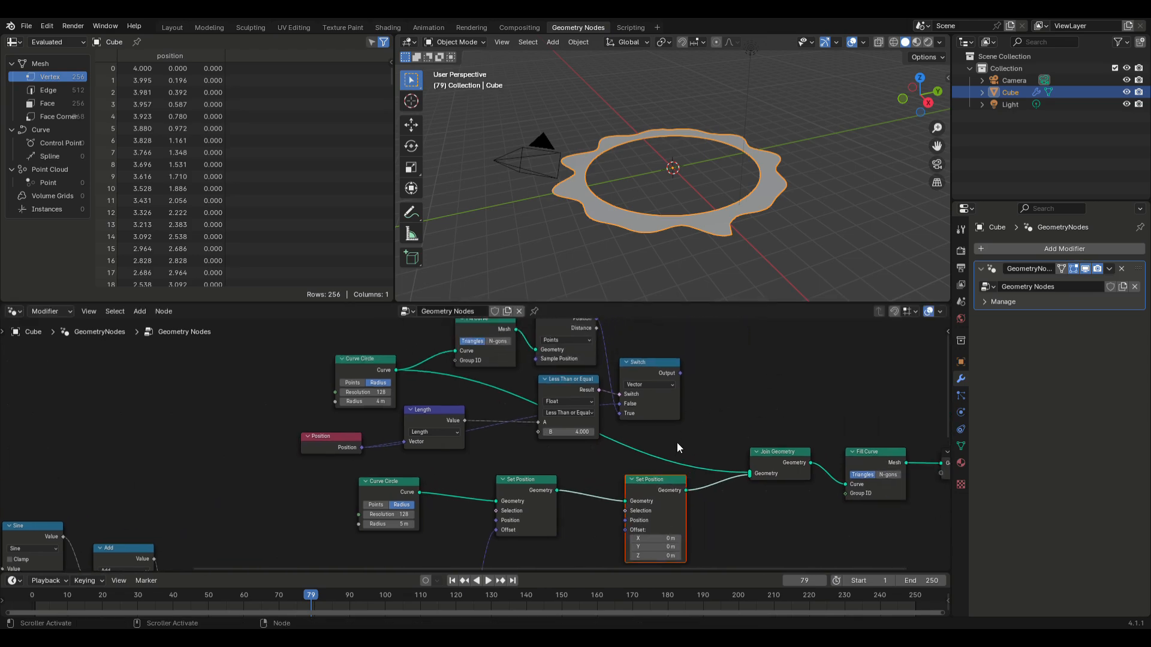
left_click_drag(677, 445, 992, 527)
left_click_drag(675, 483, 796, 451)
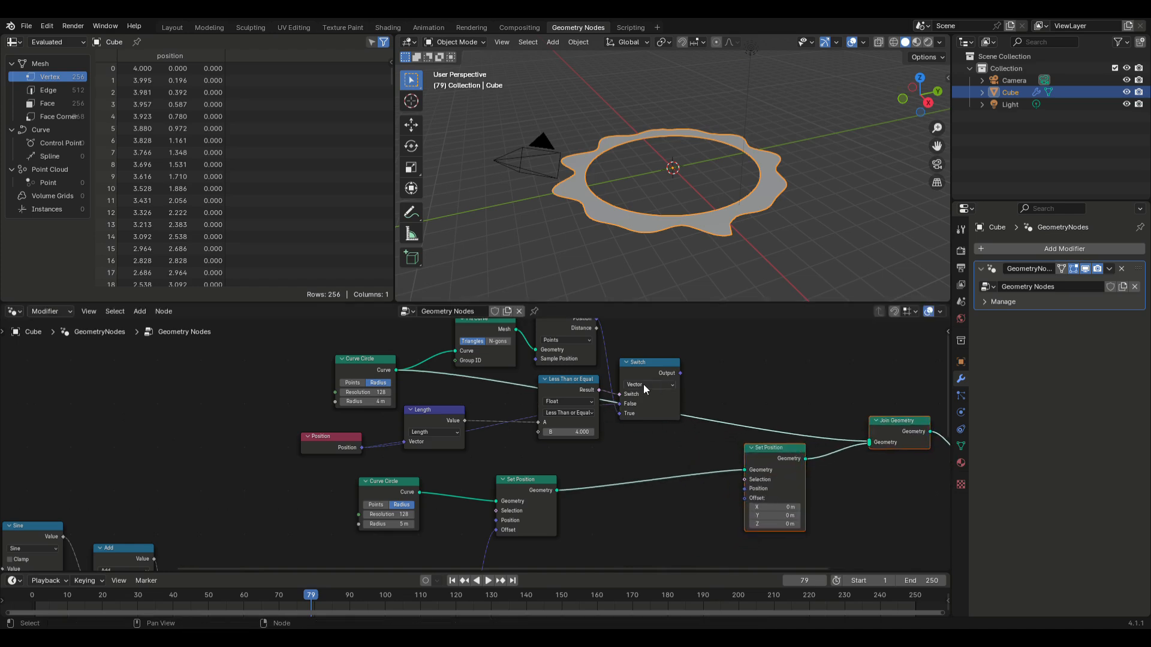
Connect the Switch output to the second Set Position's Position input and play the animation briefly to preview it
left_click_drag(681, 373, 746, 489)
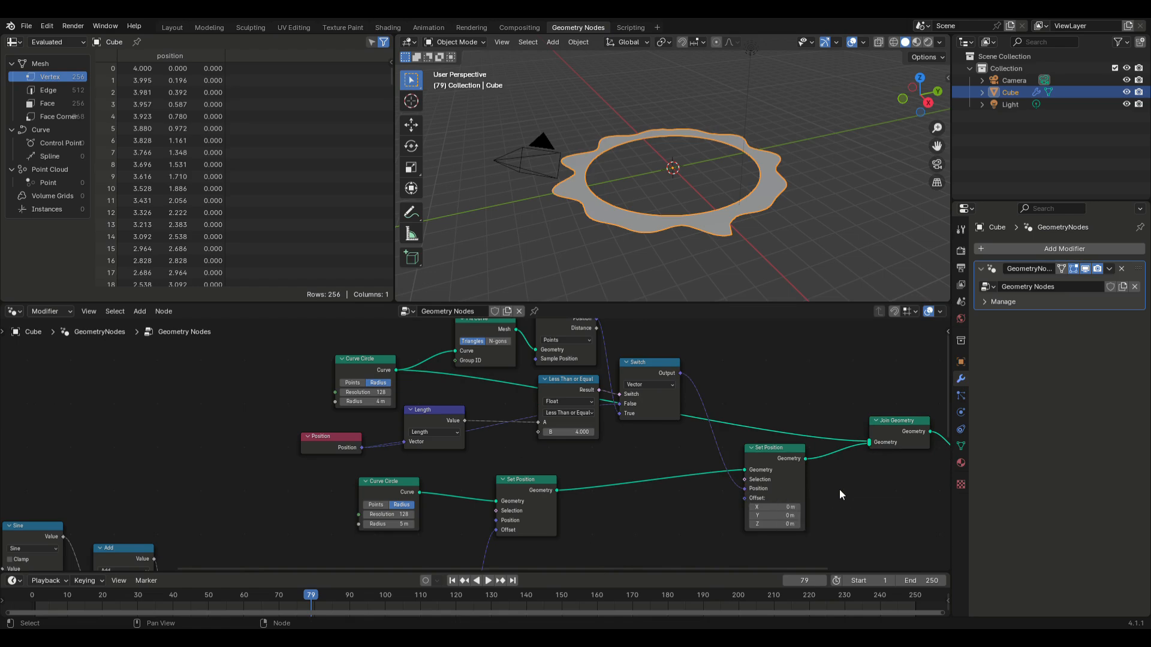
left_click(491, 580)
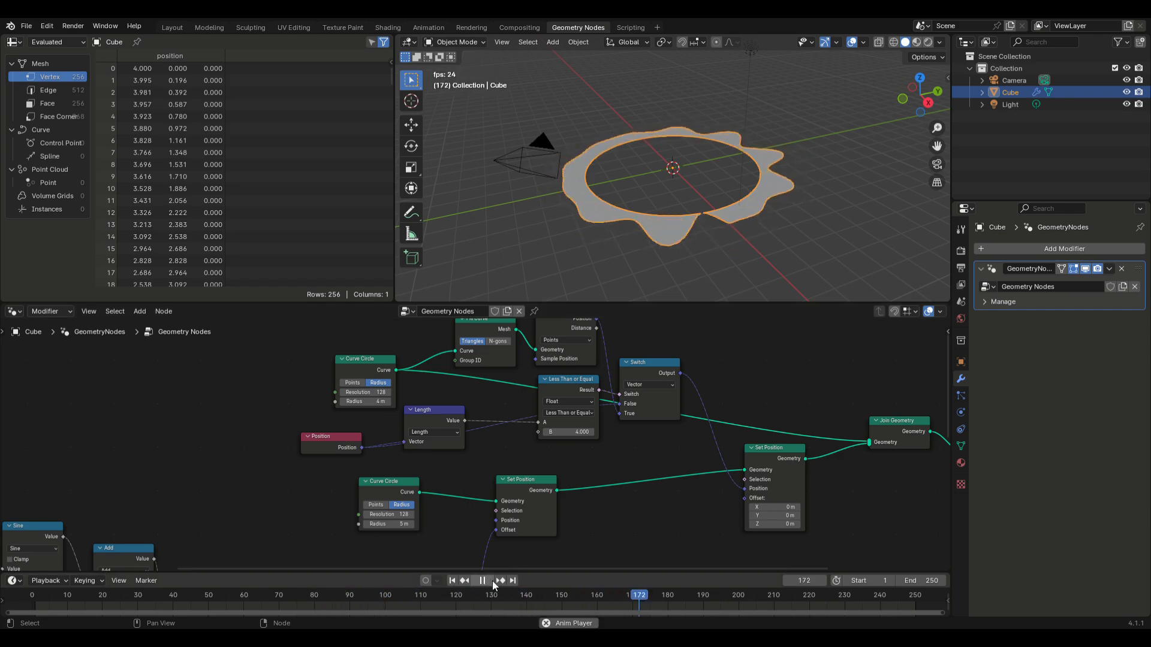
left_click(491, 580)
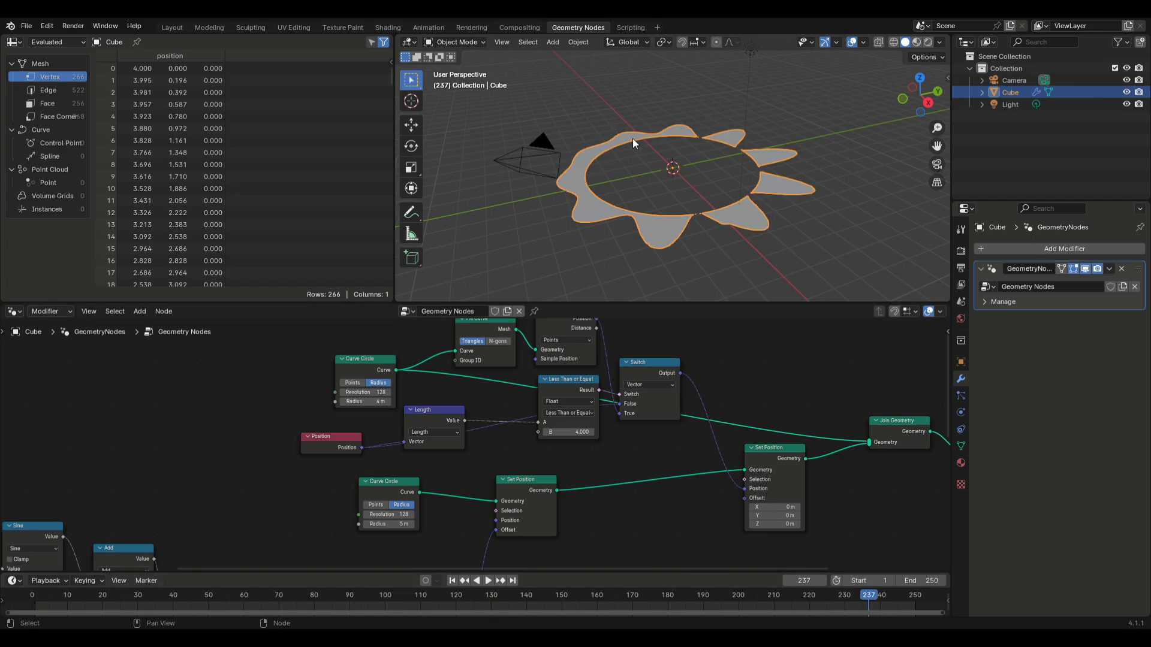
Insert a Subdivide Mesh node between the final Fill Curve and Group Output and set its Level to 3
scroll(706, 418, "down", 4)
middle_click_drag(819, 477, 558, 468)
scroll(642, 491, "up", 9)
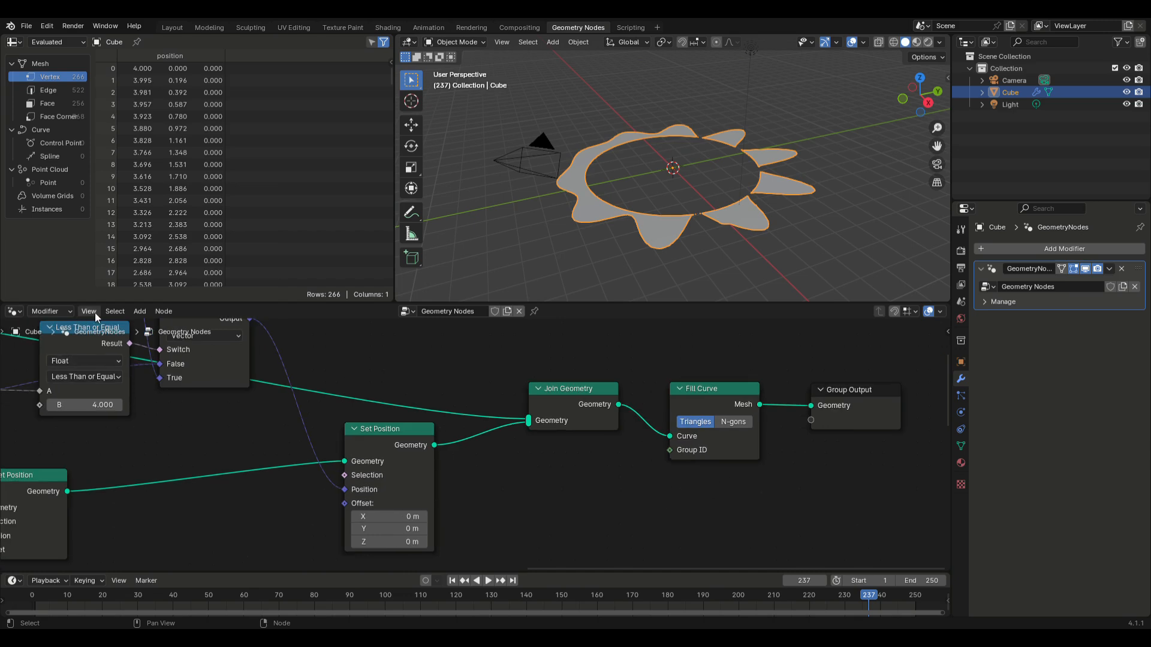
left_click(140, 311)
mouse_move(170, 406)
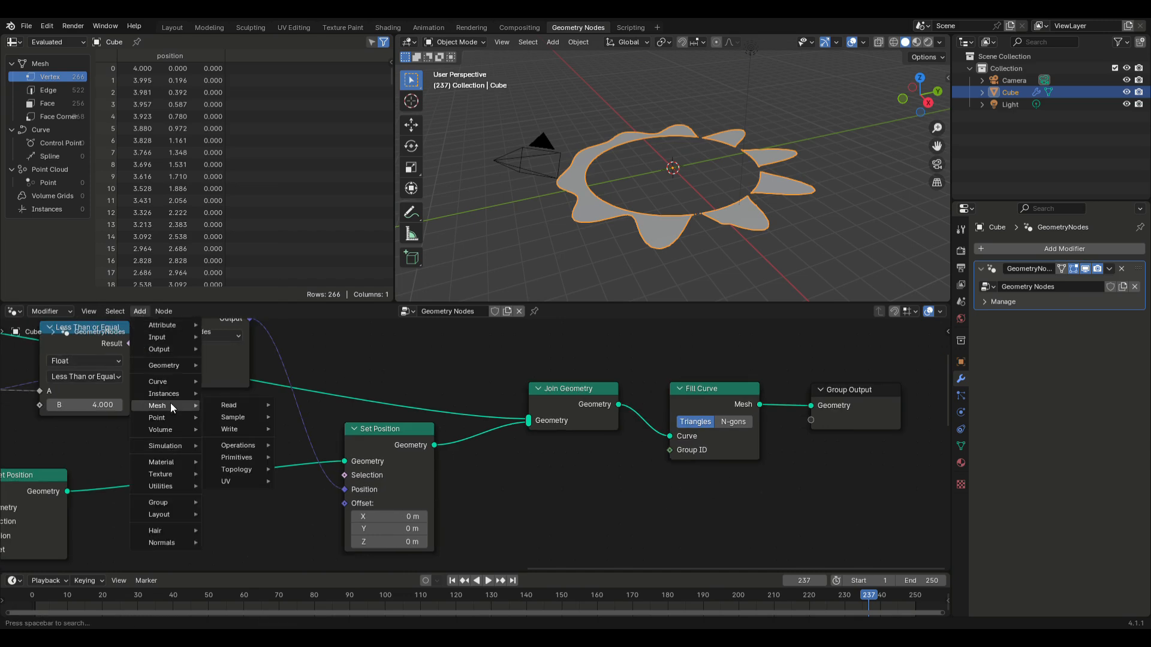
mouse_move(242, 445)
left_click(318, 577)
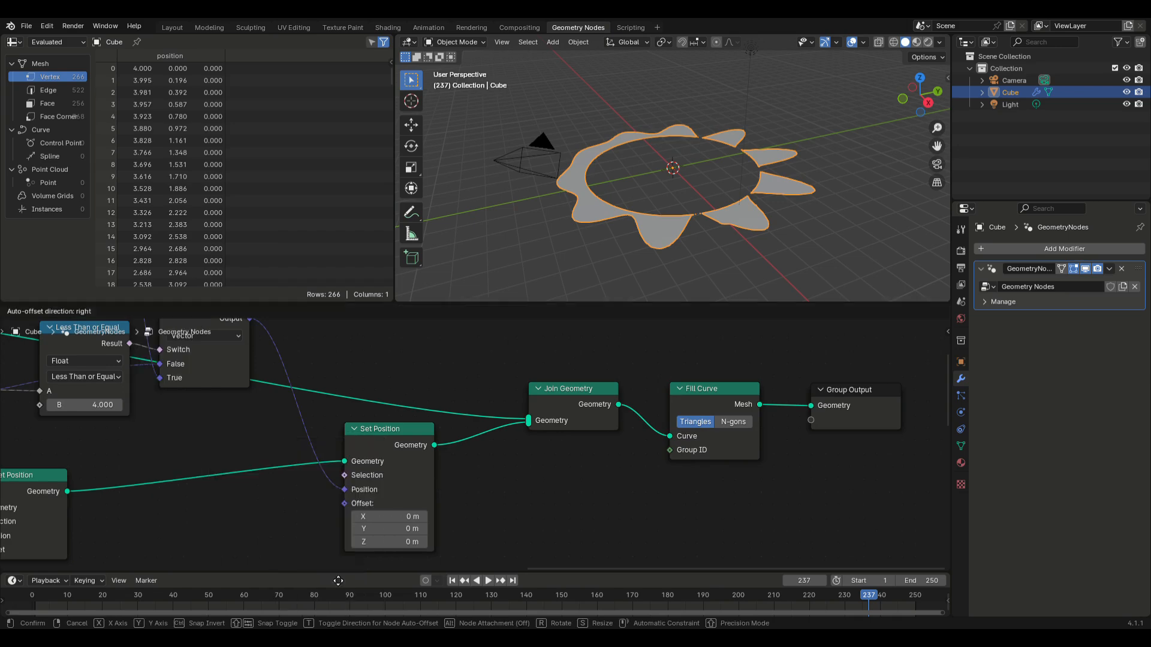
left_click(855, 396)
left_click(889, 434)
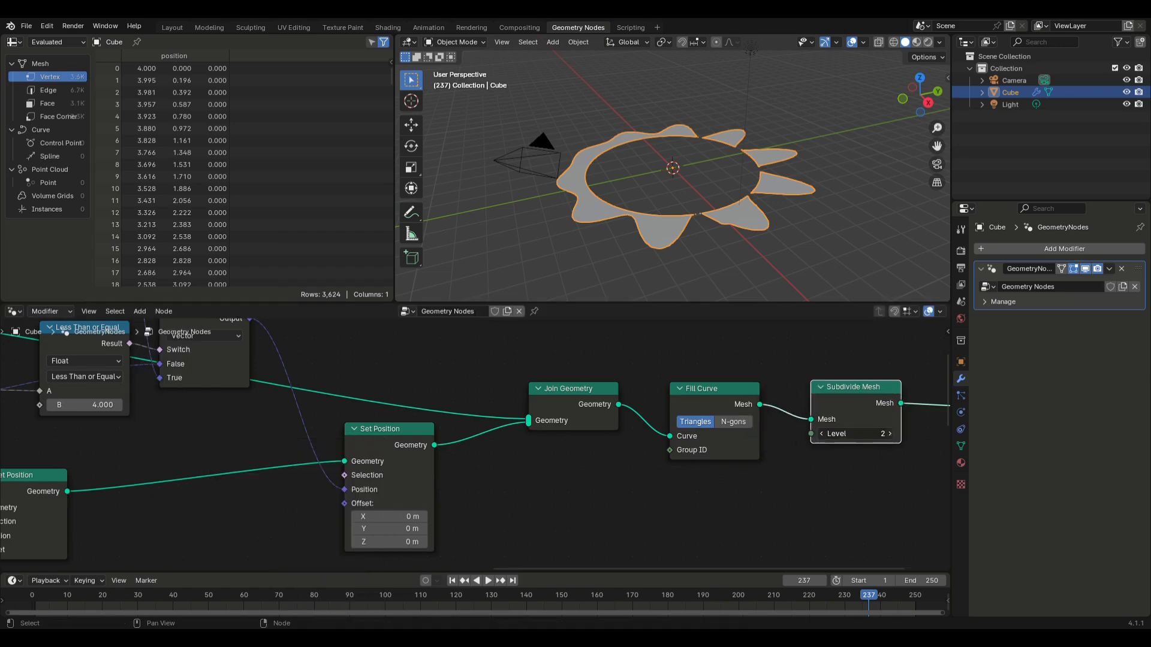
left_click(889, 434)
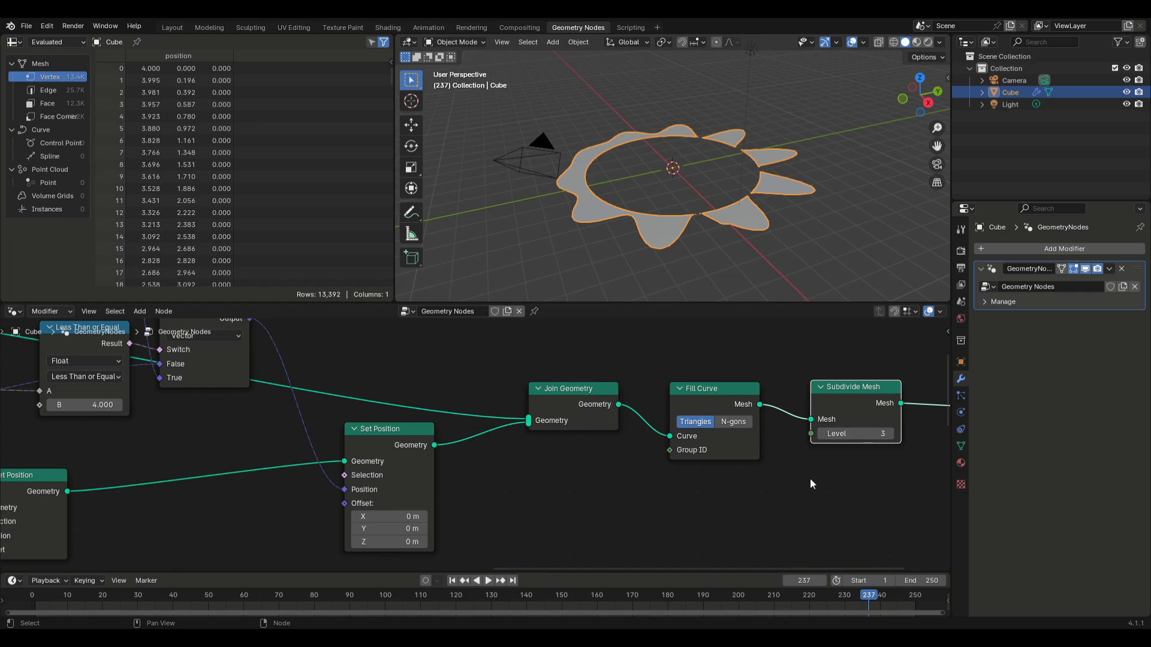
Insert a copy of the Set Position node between Subdivide Mesh and Group Output
right_click(415, 422)
left_click(387, 413)
right_click(848, 367)
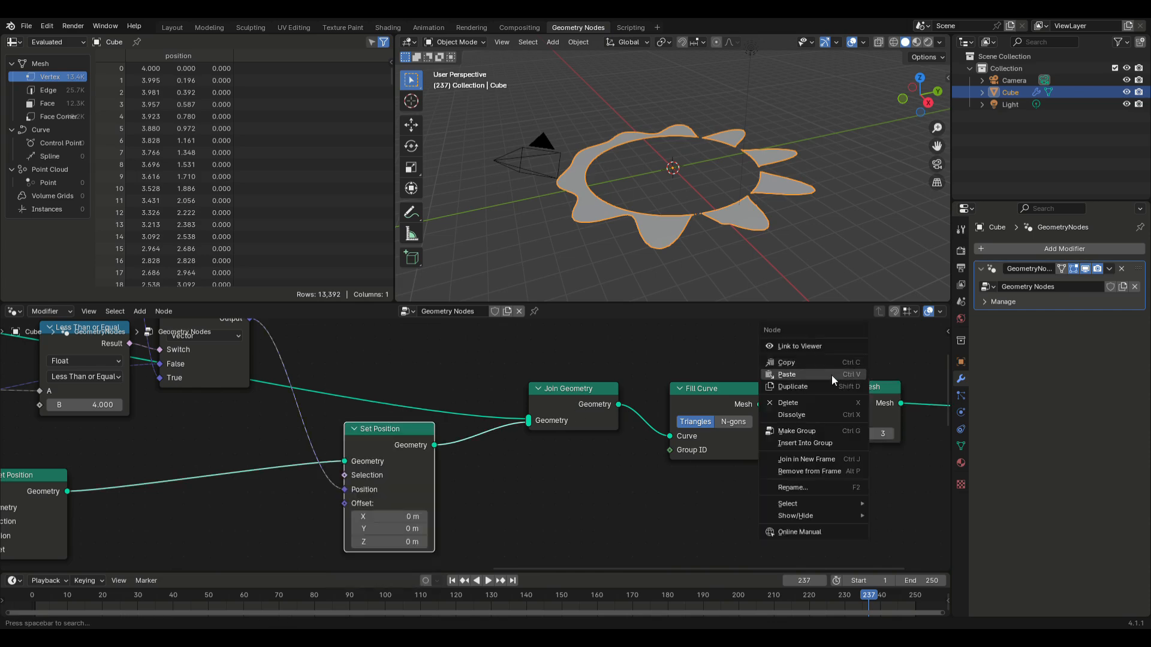
left_click(831, 380)
left_click_drag(824, 323, 899, 389)
middle_click_drag(818, 498, 619, 479)
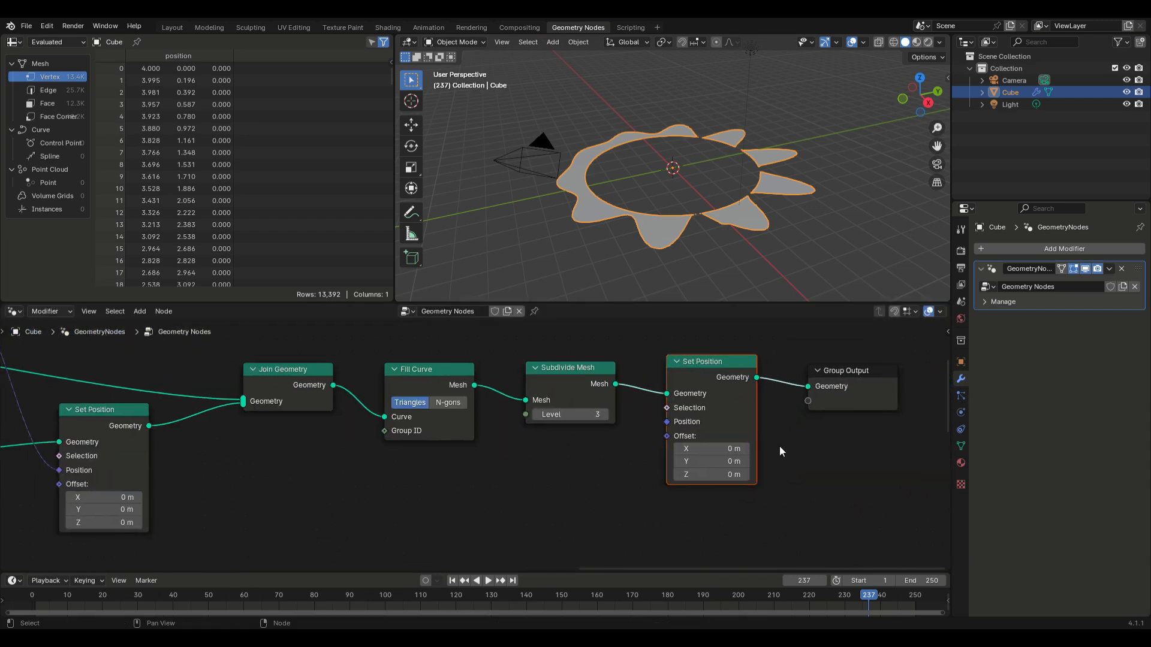
Place a copy of the Position node below the final Fill Curve and shift Join Geometry slightly left
scroll(306, 463, "down", 3)
left_click_drag(37, 430, 52, 429)
right_click(55, 426)
left_click(55, 414)
right_click(543, 487)
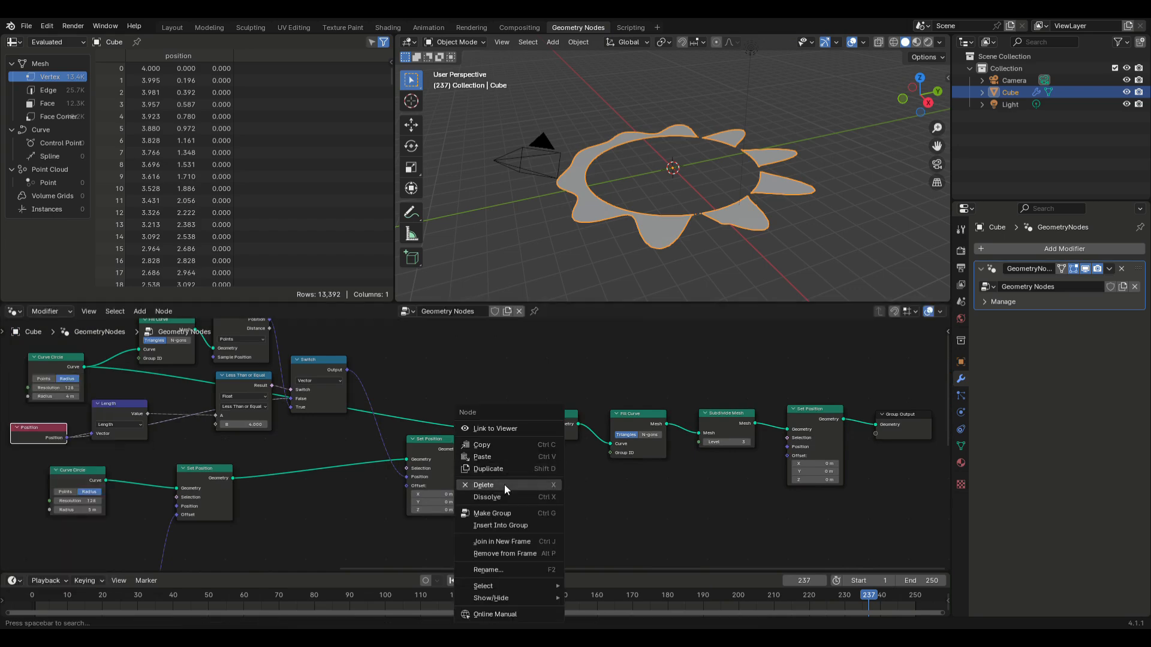
left_click(512, 468)
left_click(524, 458)
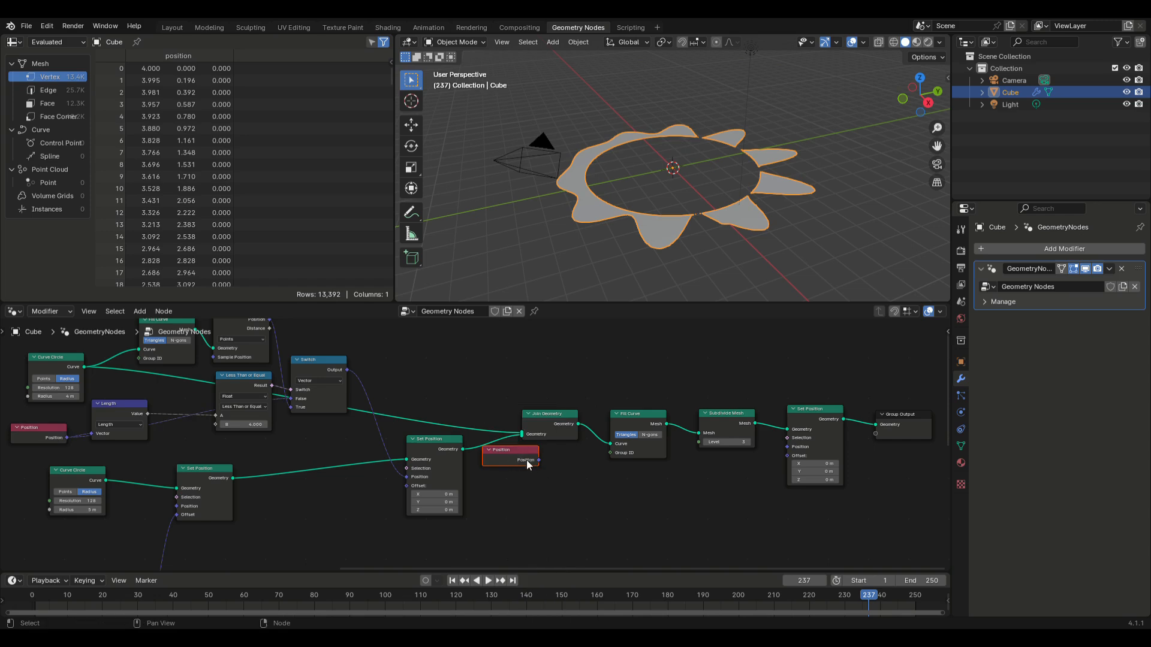
left_click_drag(512, 451, 599, 488)
scroll(762, 491, "up", 2)
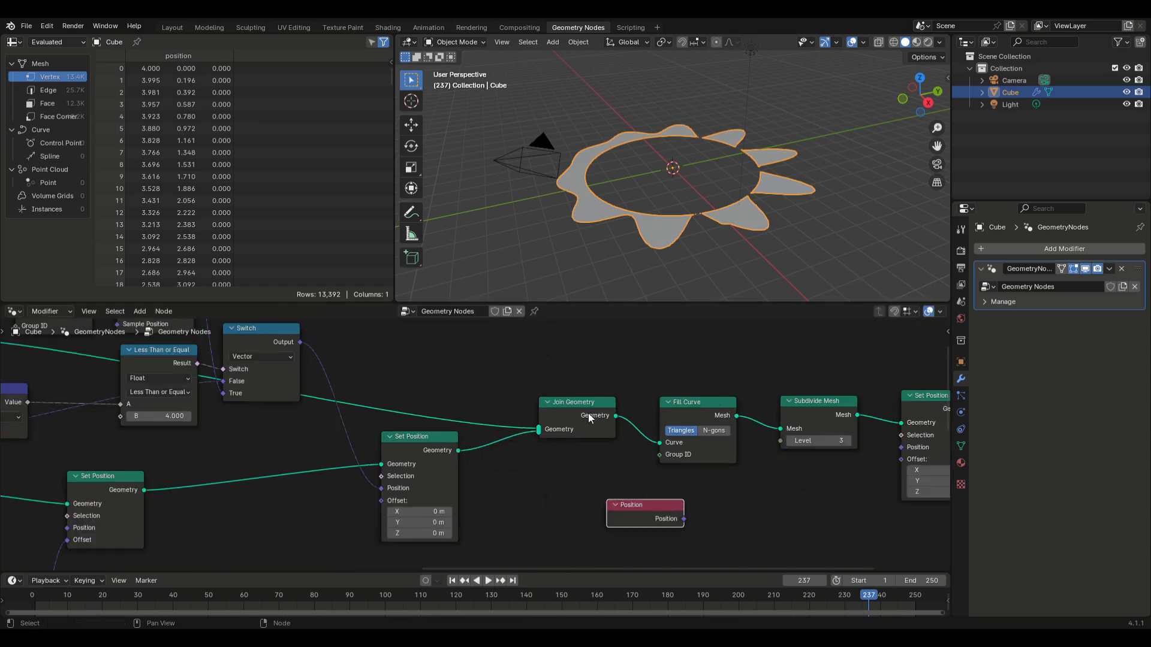
left_click_drag(589, 413, 543, 405)
left_click_drag(633, 503, 616, 521)
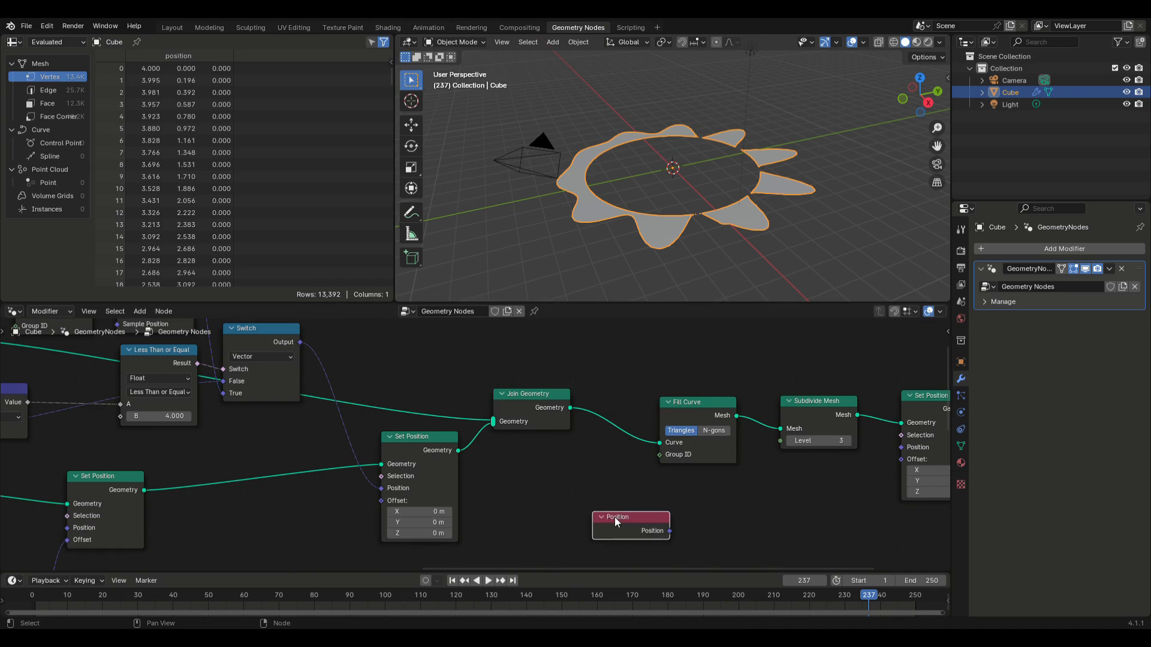
Place a copy of the Separate XYZ node beside the new Position node and connect Position to its Vector input
scroll(167, 454, "down", 3)
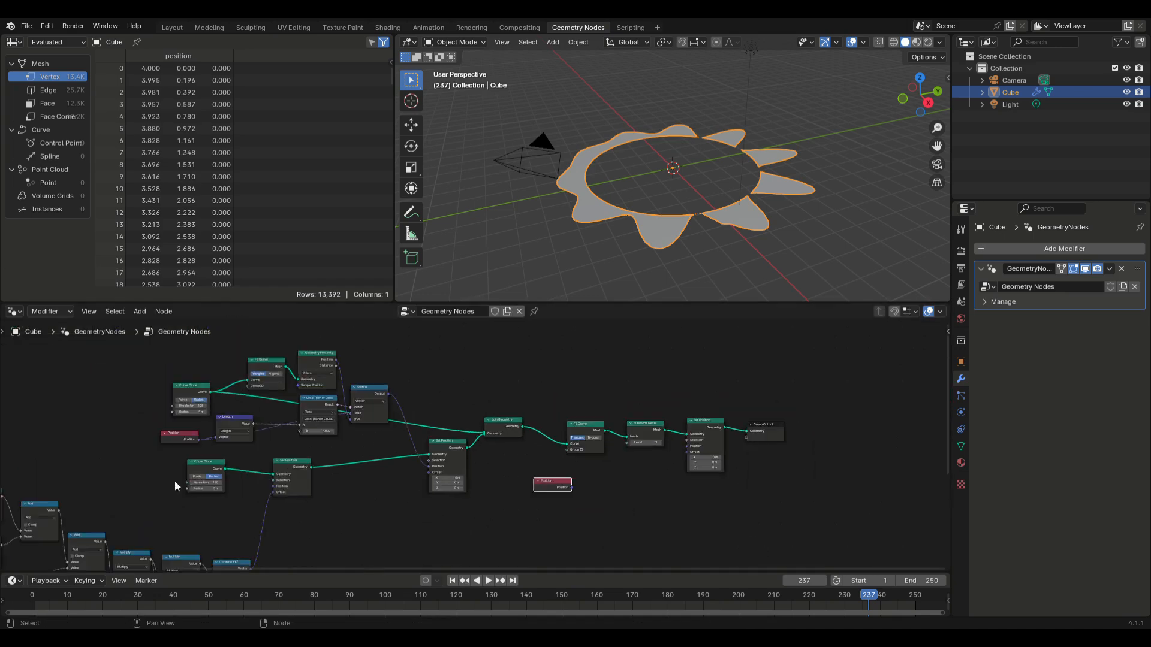
middle_click_drag(104, 491, 413, 356)
scroll(390, 465, "down", 2)
middle_click_drag(390, 465, 383, 400)
scroll(393, 446, "up", 4)
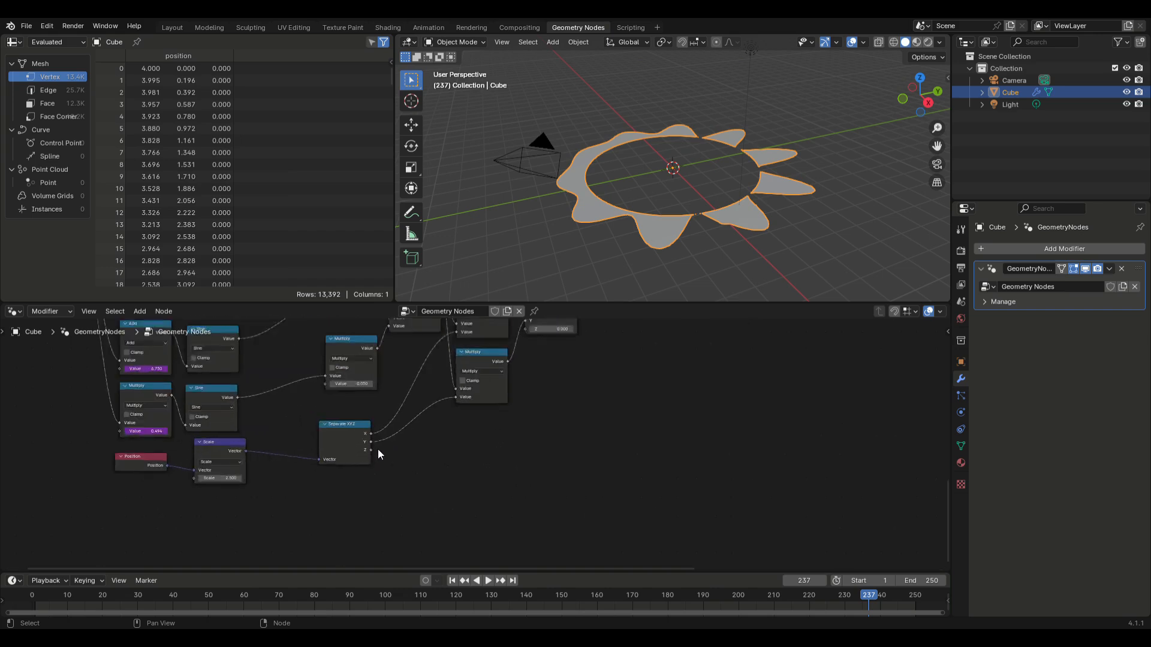
scroll(377, 454, "up", 4)
left_click(299, 419)
right_click(300, 419)
left_click(291, 409)
middle_click_drag(724, 391, 573, 468)
middle_click_drag(835, 324, 402, 547)
middle_click_drag(708, 409, 603, 509)
right_click(603, 508)
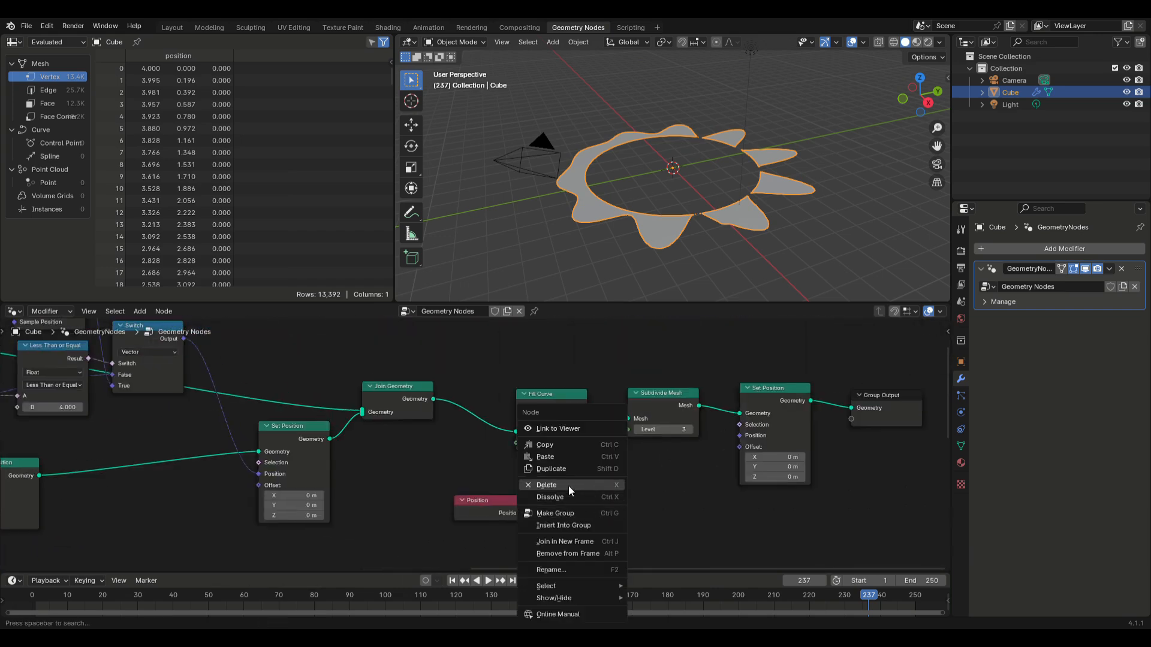
left_click(560, 457)
left_click_drag(558, 433, 583, 491)
left_click_drag(526, 513, 536, 521)
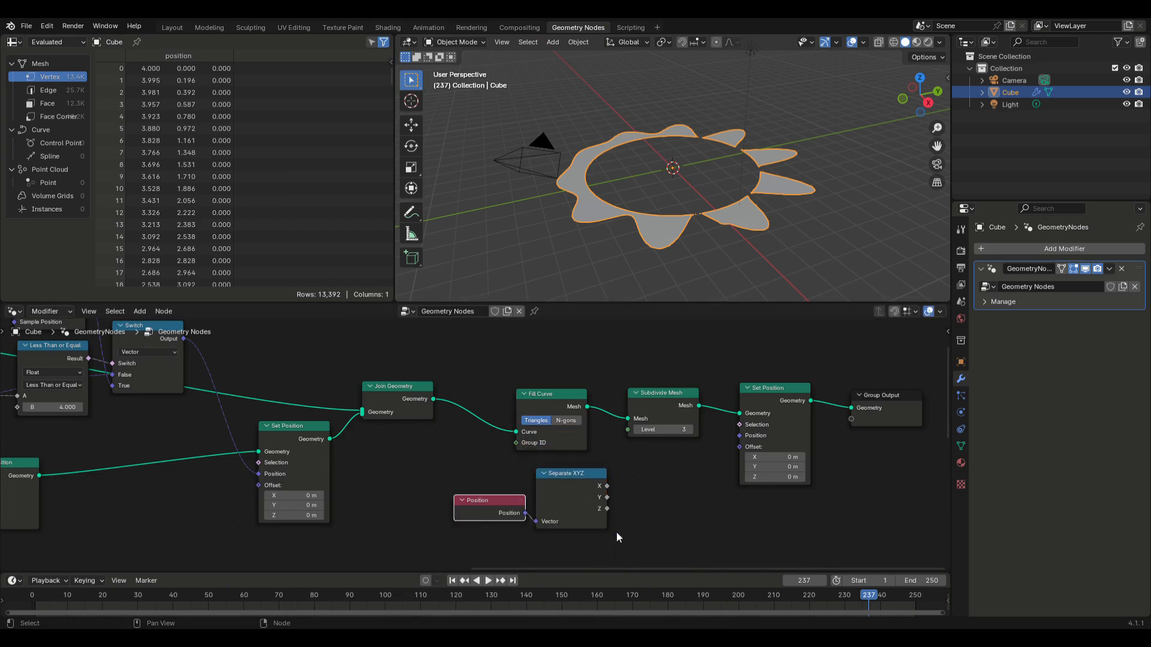
Paste two copies of a Multiply math node and stack them beside the new Separate XYZ node
scroll(422, 512, "down", 1)
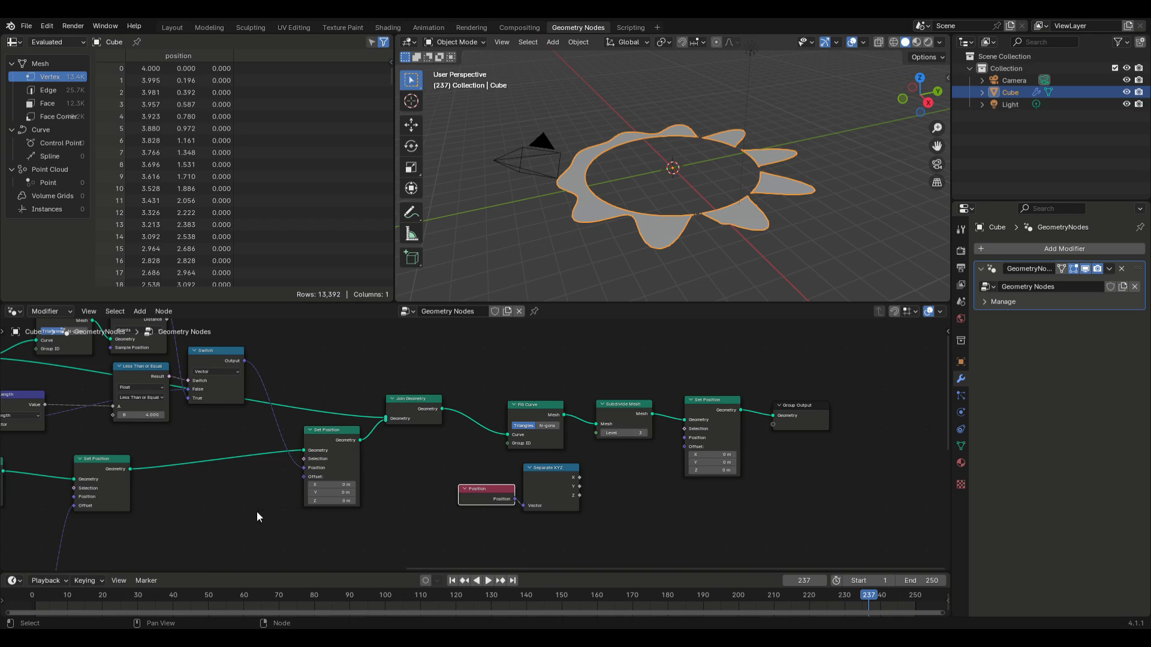
middle_click_drag(256, 512, 621, 400)
left_click(336, 479)
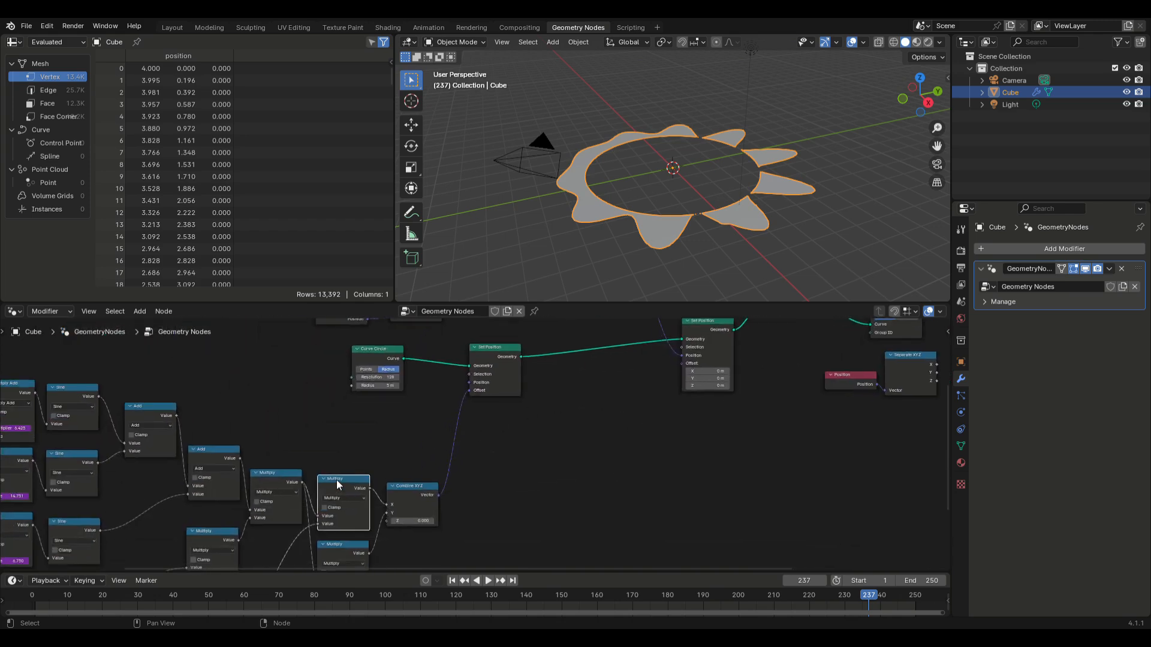
right_click(337, 480)
middle_click_drag(890, 443, 566, 487)
right_click(647, 460)
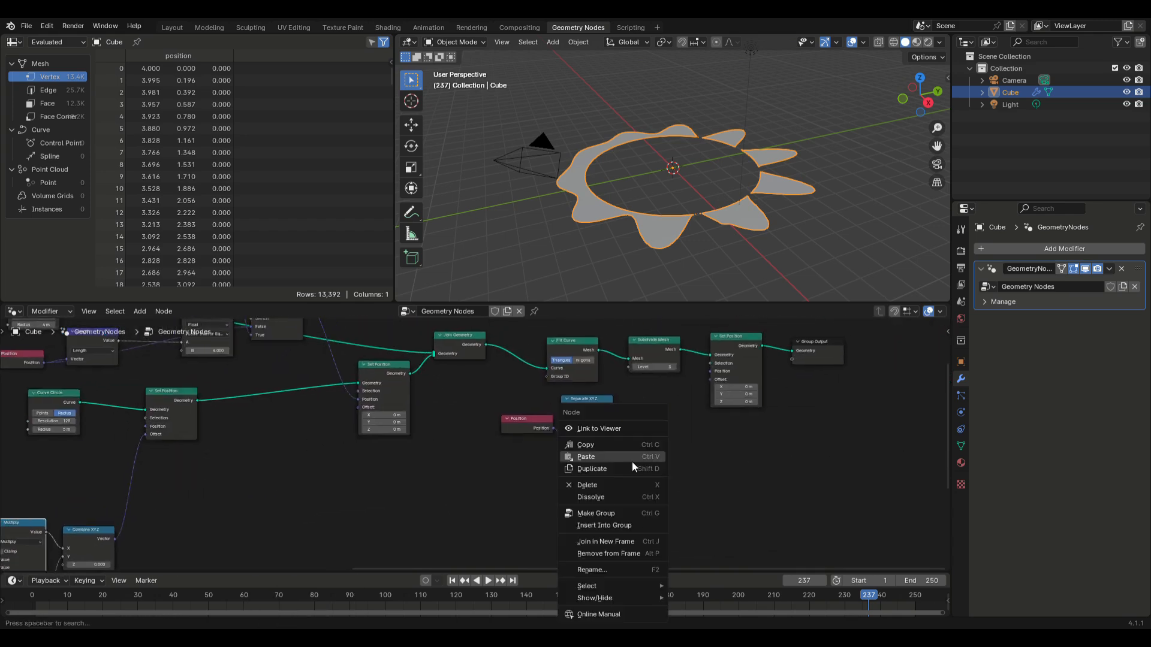
left_click(623, 461)
right_click(623, 462)
left_click(603, 460)
left_click(606, 433)
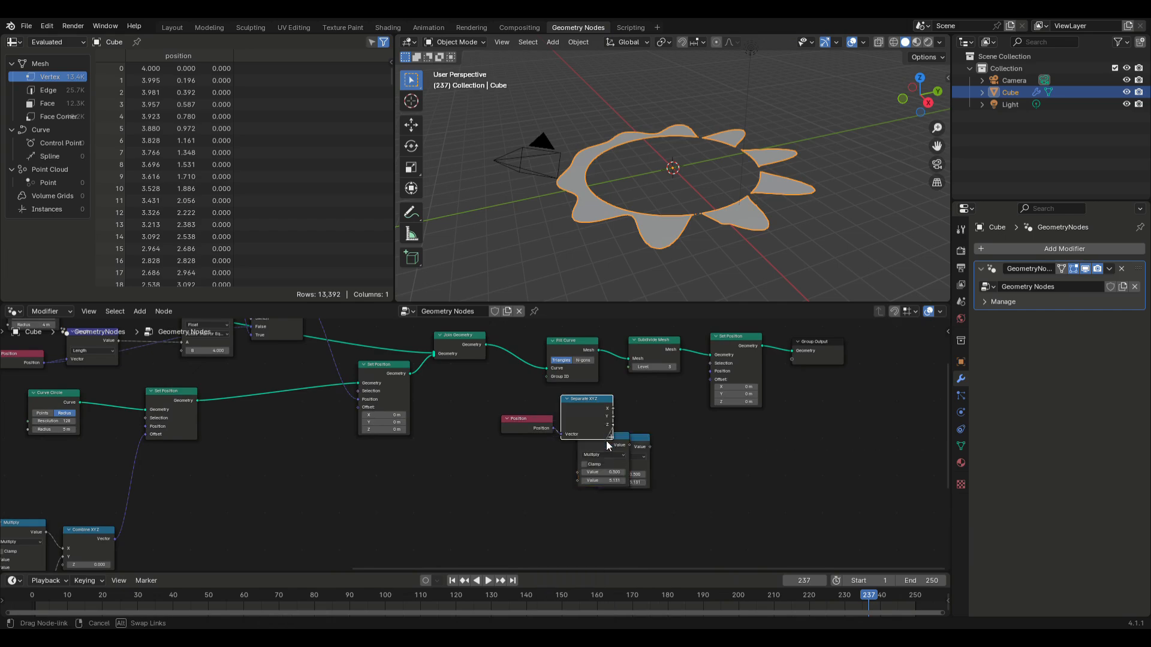
left_click_drag(620, 442, 679, 484)
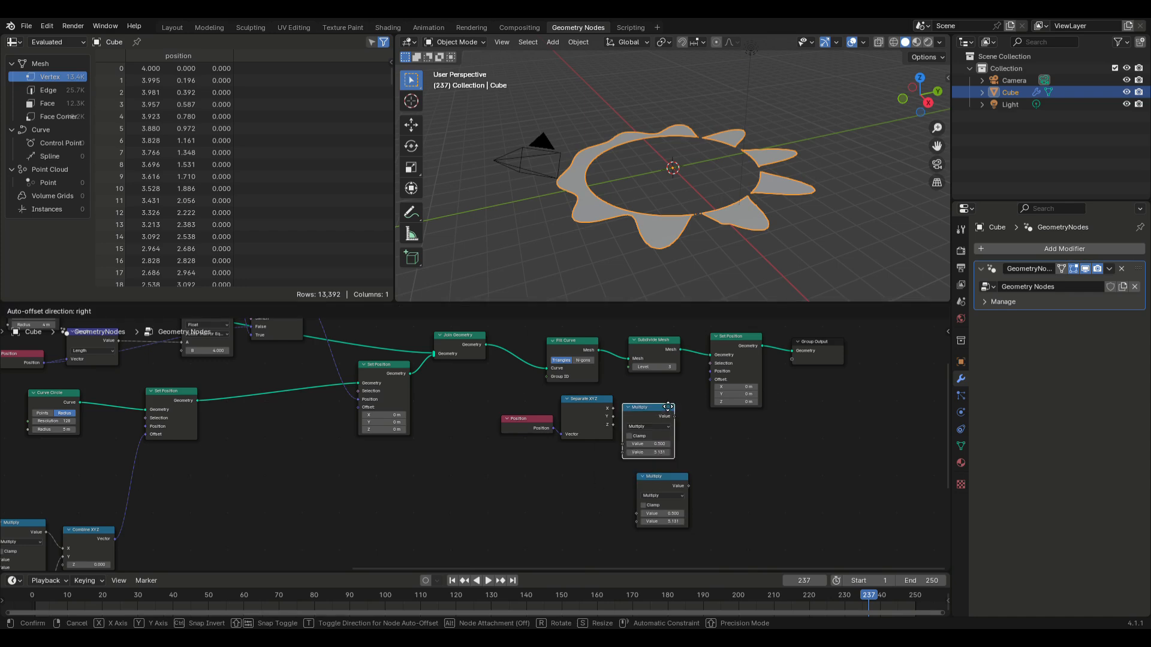
left_click_drag(636, 440, 663, 413)
left_click_drag(515, 461, 582, 455)
scroll(607, 470, "up", 4)
left_click_drag(742, 489, 723, 484)
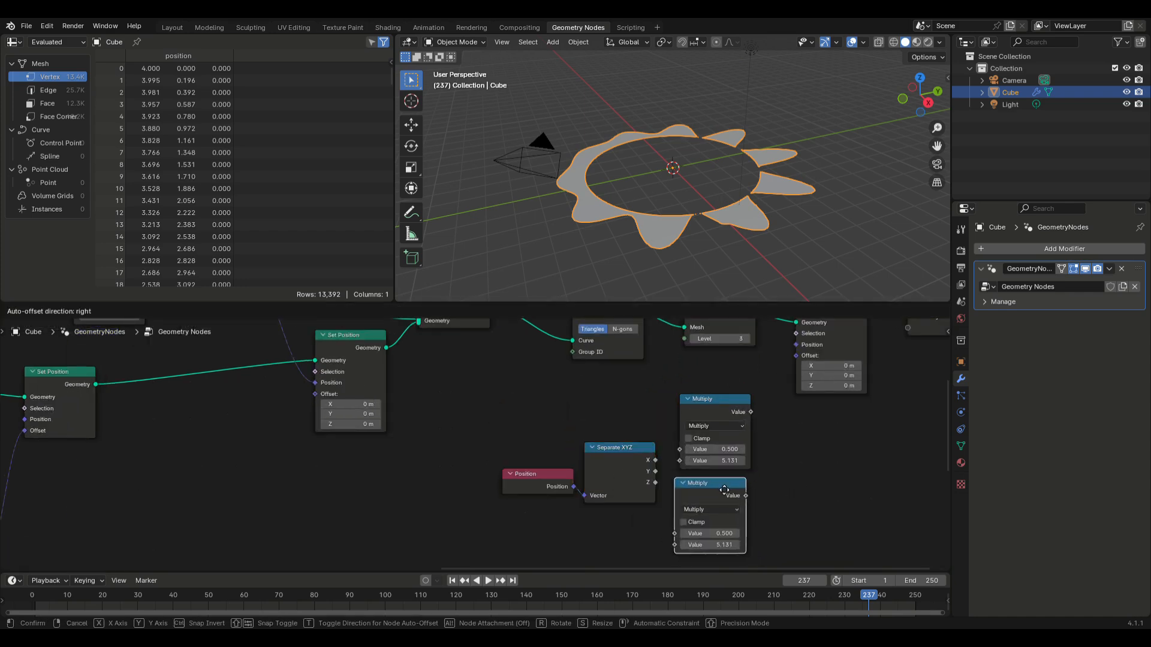
Square the coordinates by connecting X to both inputs of the upper Multiply and Y to both inputs of the lower one
left_click_drag(655, 460, 679, 460)
left_click_drag(655, 471, 670, 480)
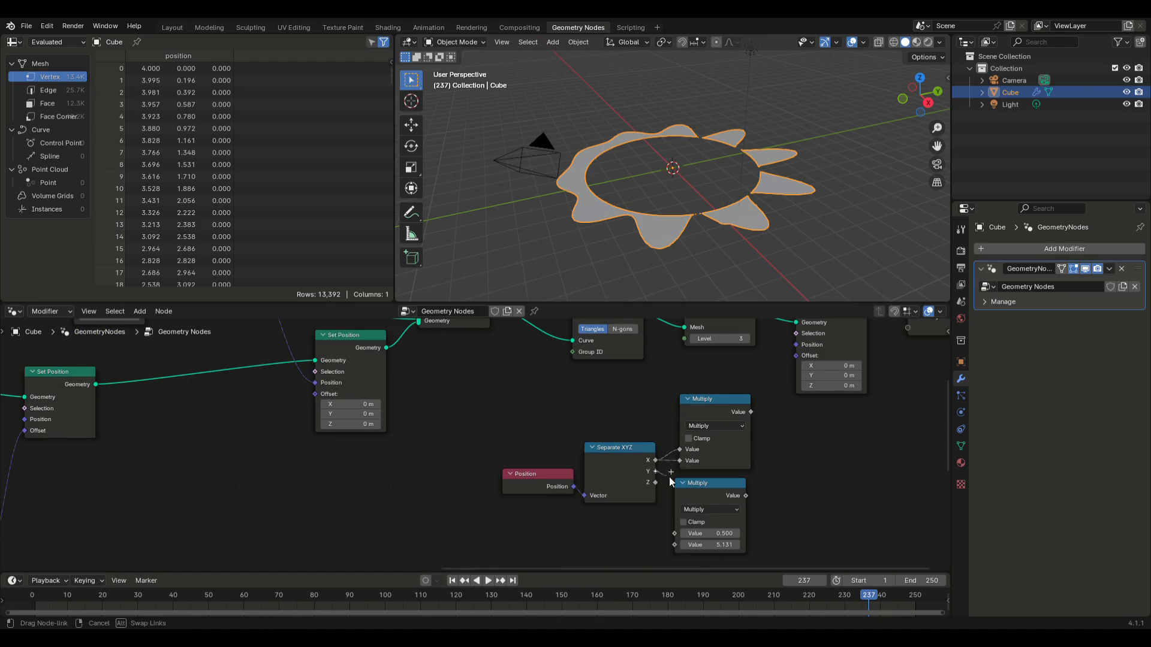
left_click_drag(684, 527, 678, 532)
left_click_drag(655, 471, 677, 545)
left_click_drag(707, 498, 712, 496)
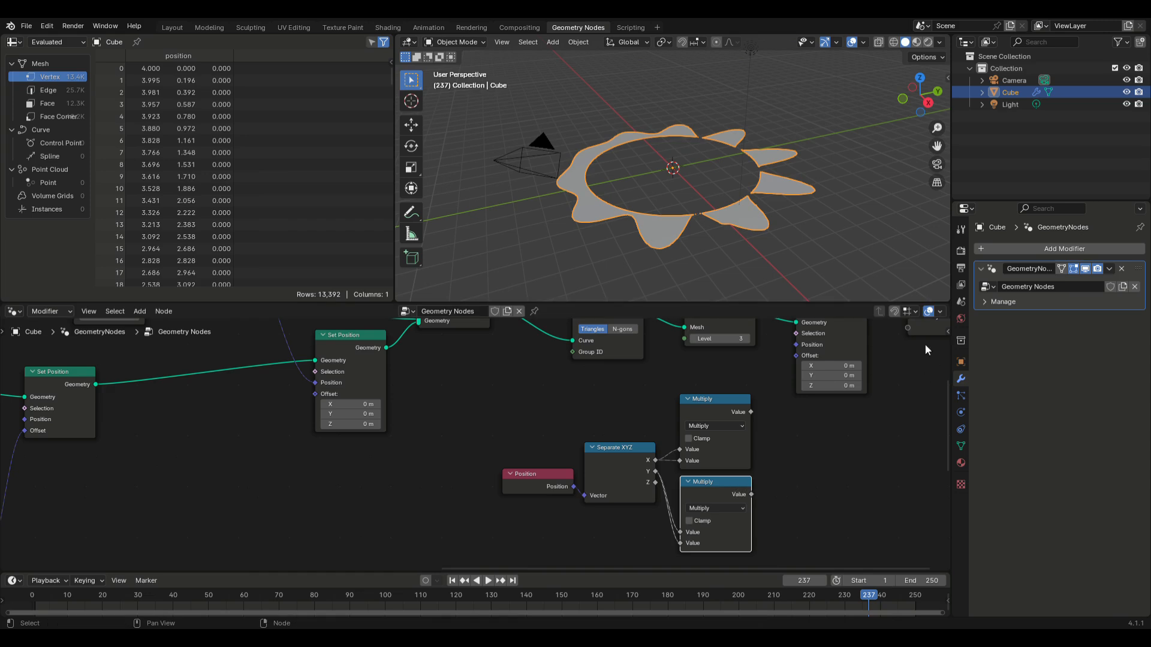
Paste another Math node, set it to Add, and place it after the two Multiply nodes to sum their outputs
right_click(868, 447)
left_click(868, 447)
left_click(864, 442)
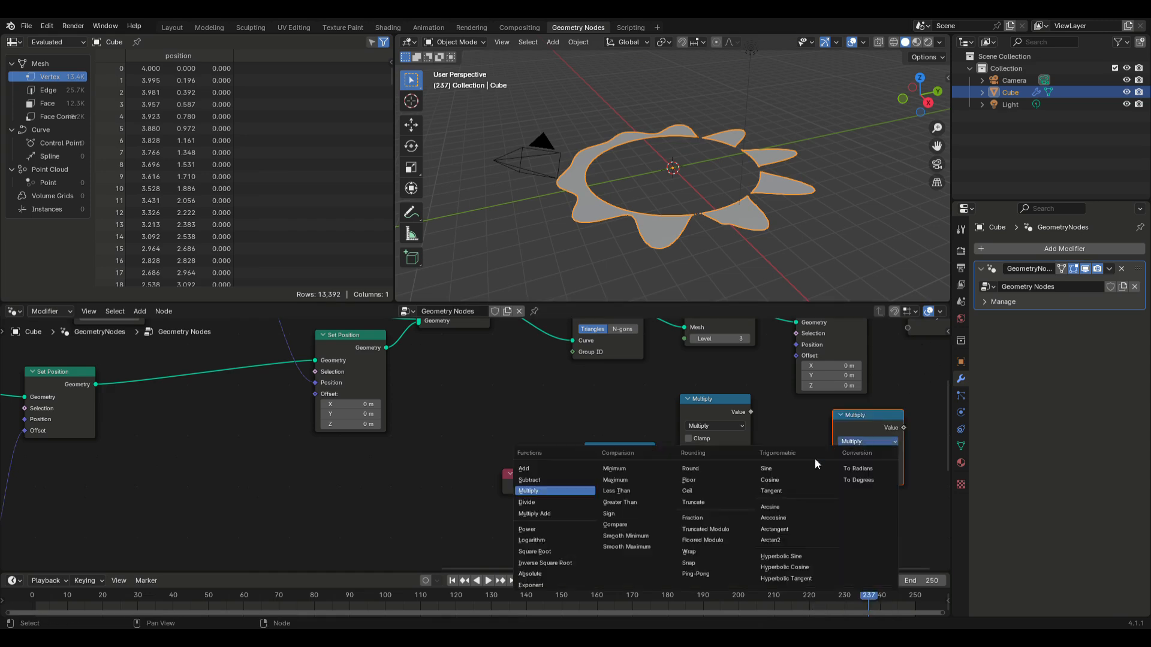
left_click(536, 470)
left_click_drag(861, 418, 776, 481)
Place another Multiply node after Add, fed by its output, and set its second value to 0.1
right_click(876, 445)
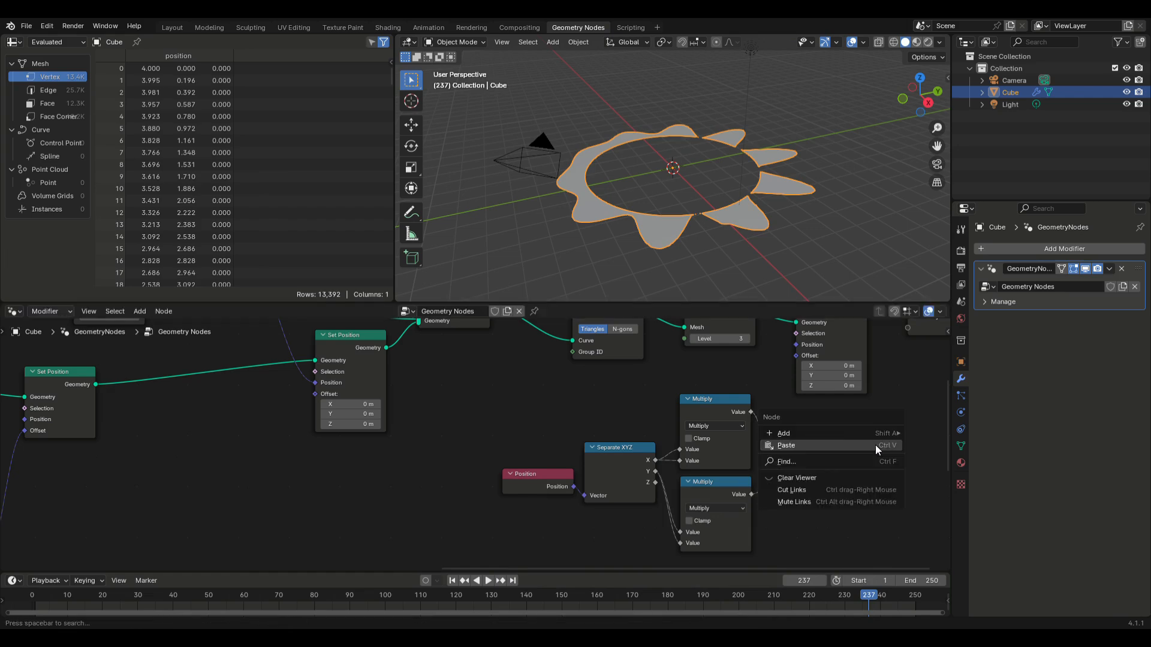
left_click(869, 445)
left_click_drag(875, 411, 860, 467)
left_click(907, 478)
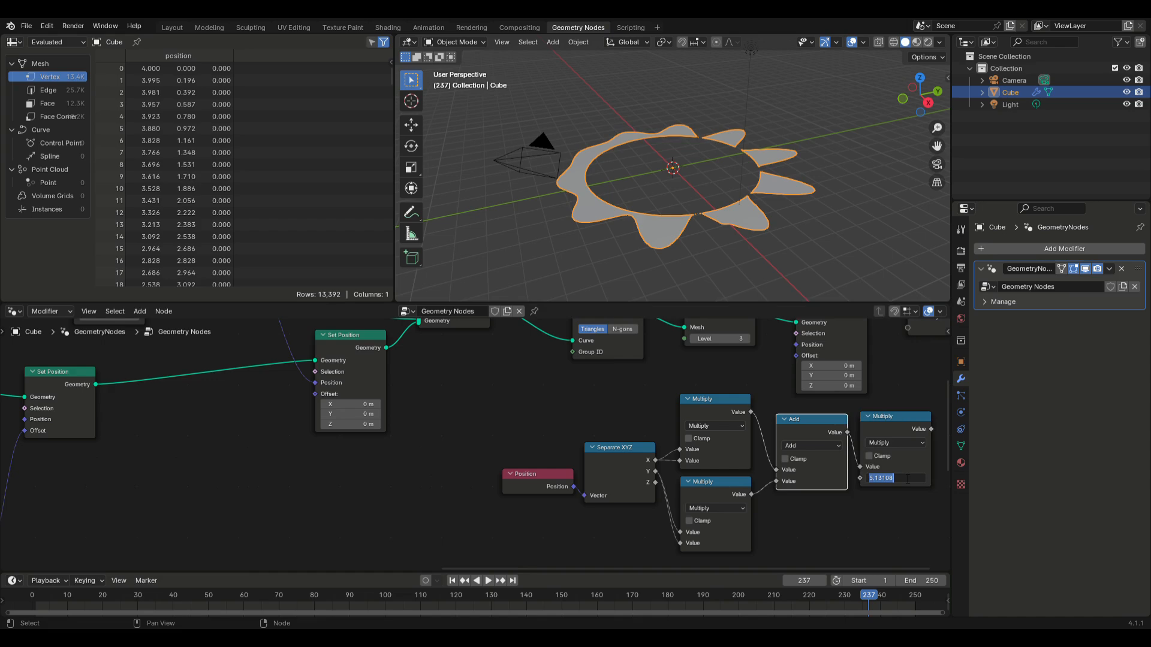
type("0.1")
key("Return")
Move the final Set Position and Group Output nodes further right, away from Subdivide Mesh
scroll(887, 498, "up", 1)
middle_click_drag(888, 497, 658, 541)
middle_click_drag(786, 449, 770, 496)
left_click_drag(795, 449, 778, 374)
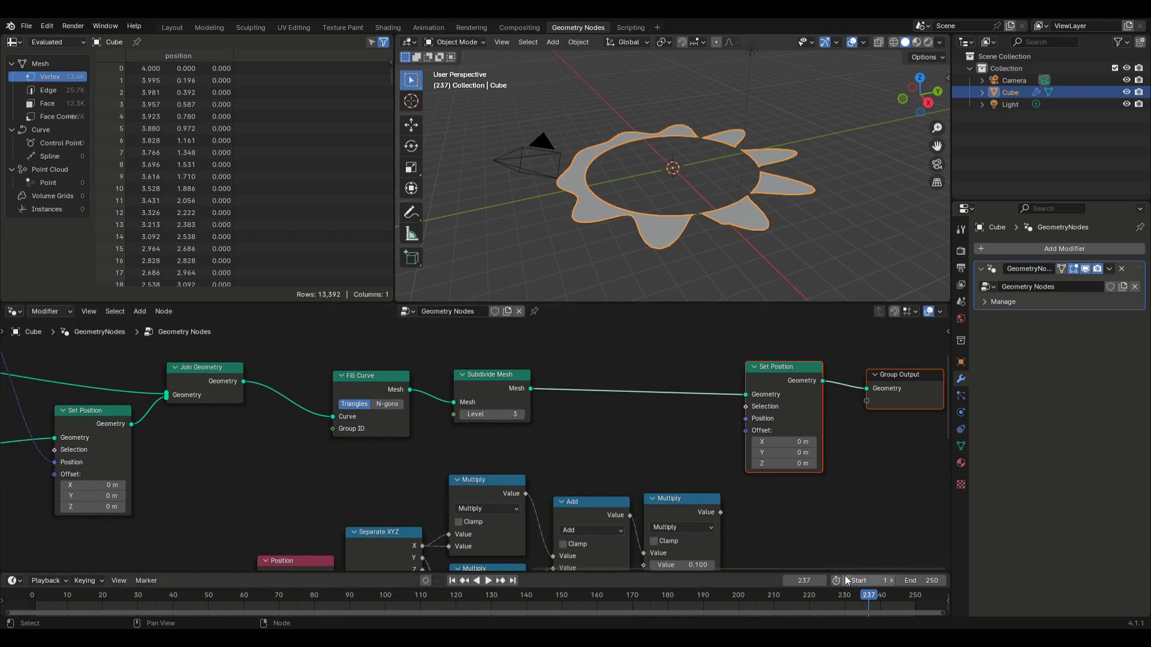
Place a copy of the Combine XYZ node after the last Multiply and connect the Multiply Value to its Z input
scroll(378, 488, "down", 4)
middle_click_drag(88, 516, 491, 394)
left_click(263, 477)
right_click(264, 476)
left_click(266, 447)
middle_click_drag(682, 464, 369, 492)
right_click(779, 430)
left_click(757, 447)
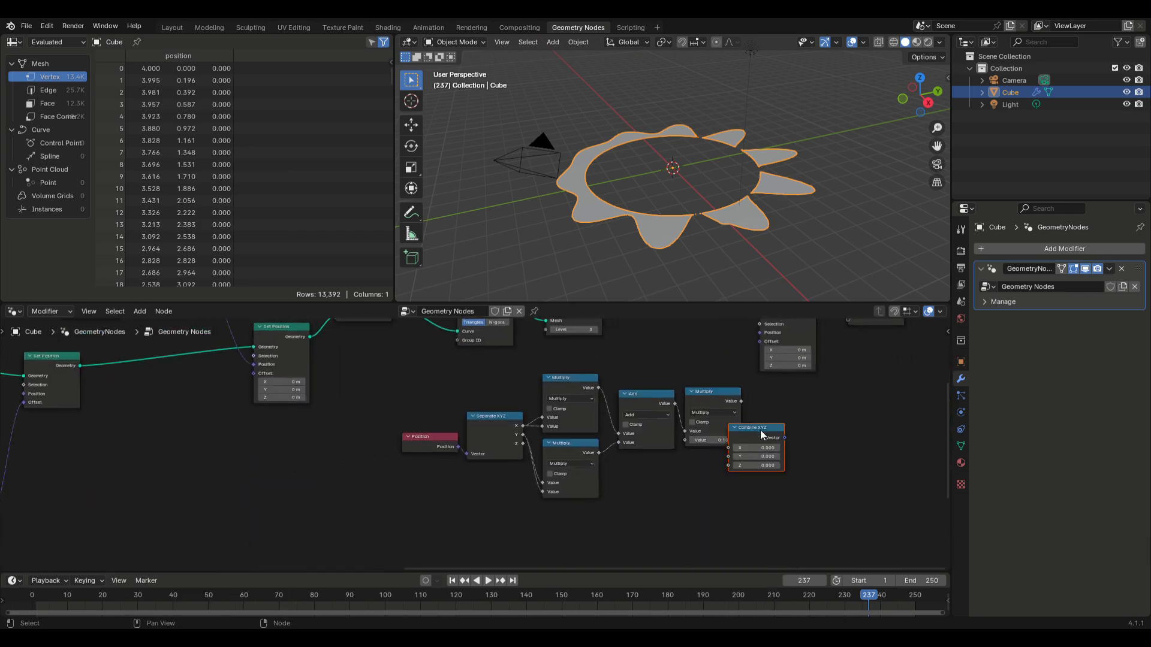
left_click(804, 418)
left_click_drag(742, 401, 759, 450)
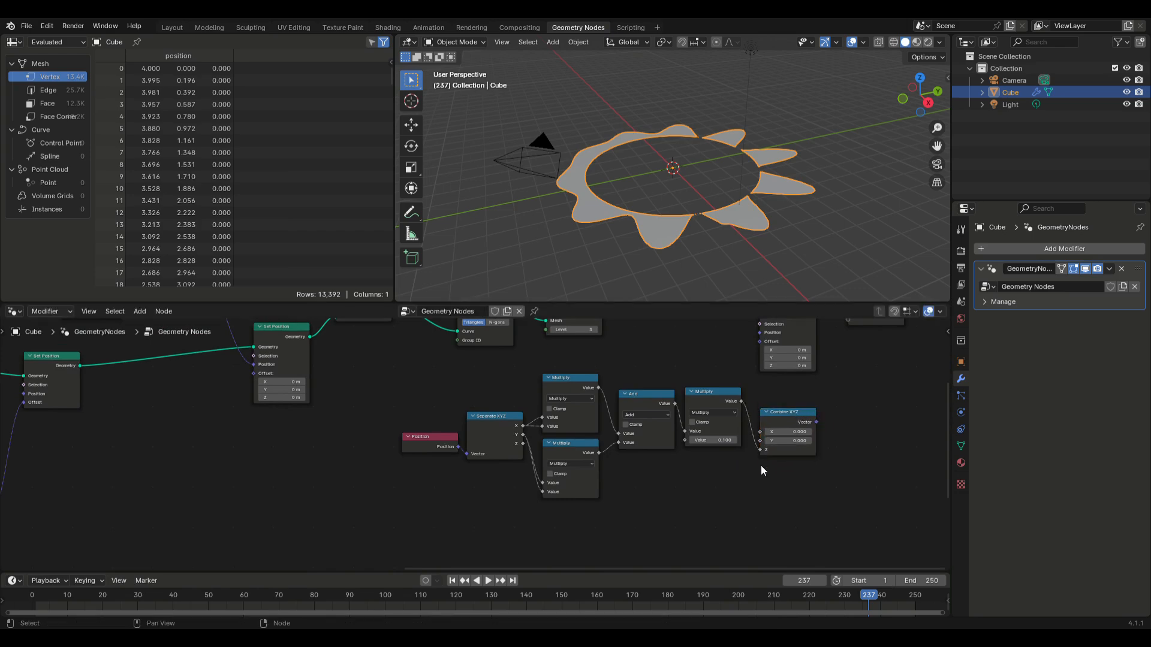
Shift the final Set Position and Group Output further right and connect the new Combine XYZ's Vector to that Set Position's Offset
middle_click_drag(849, 425, 845, 484)
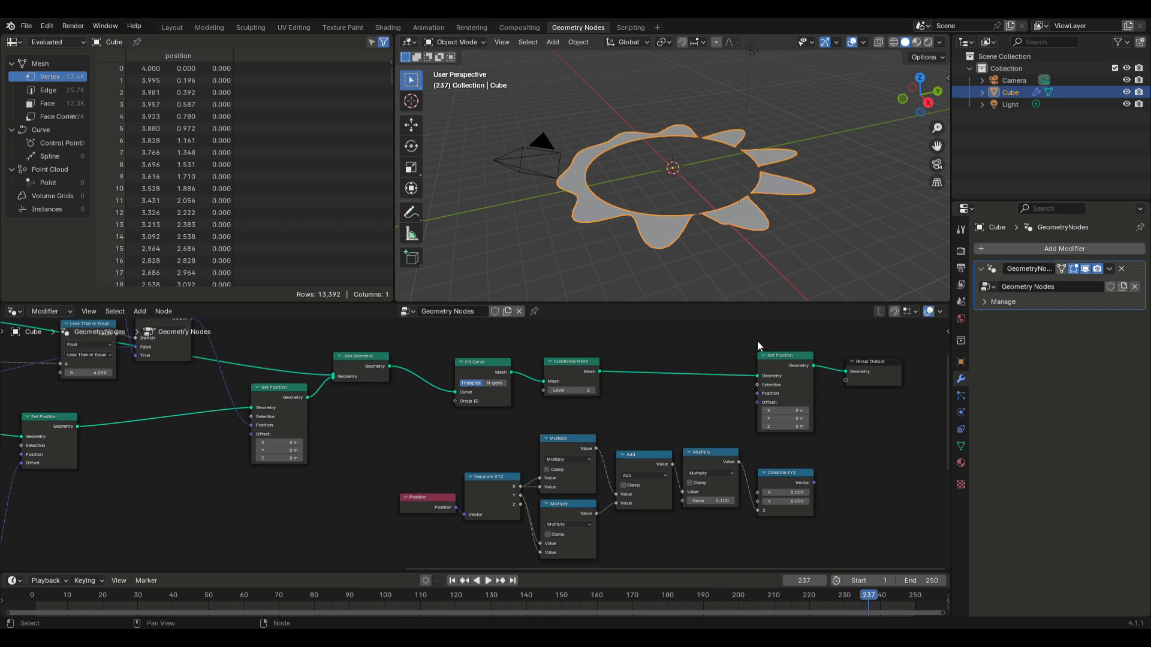
left_click_drag(758, 343, 914, 404)
left_click_drag(807, 359, 892, 360)
left_click(893, 359)
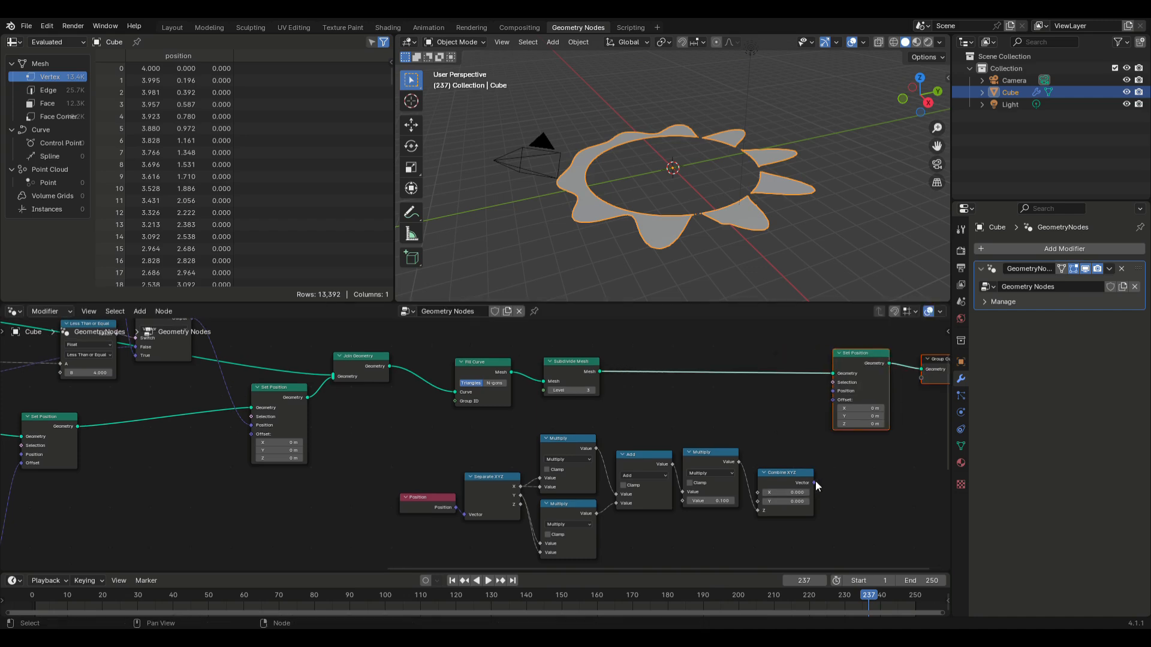
left_click_drag(814, 482, 828, 401)
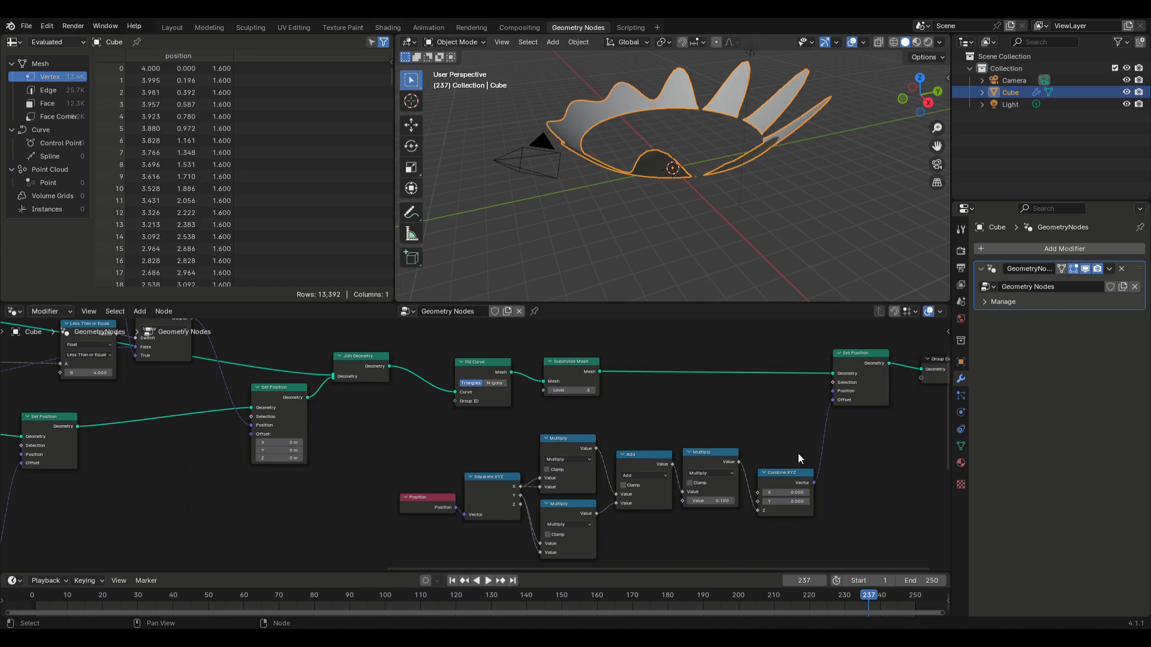
Play the animation to preview the raised petals, stop it, and return to the first frame
left_click(489, 581)
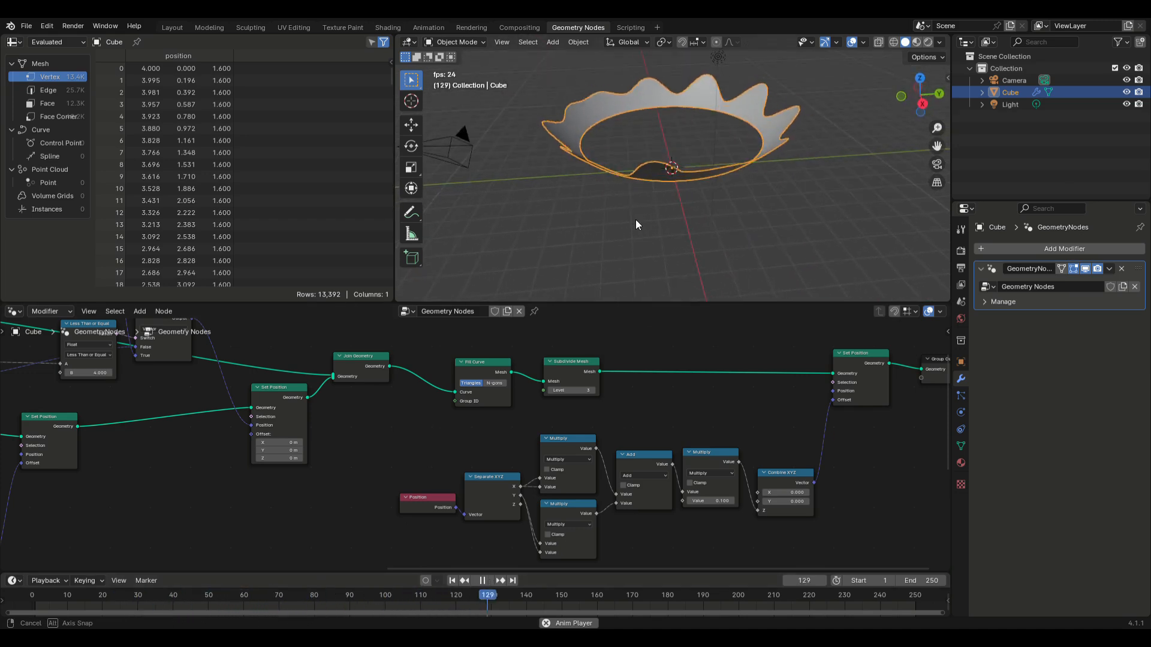
left_click(483, 581)
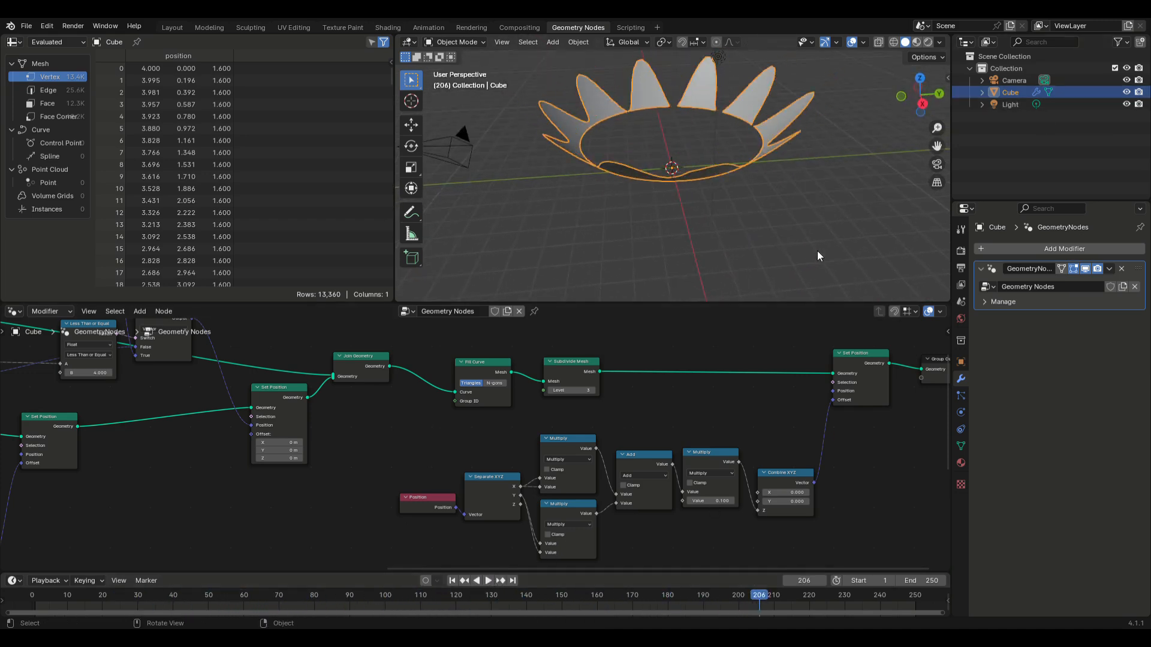
left_click(452, 580)
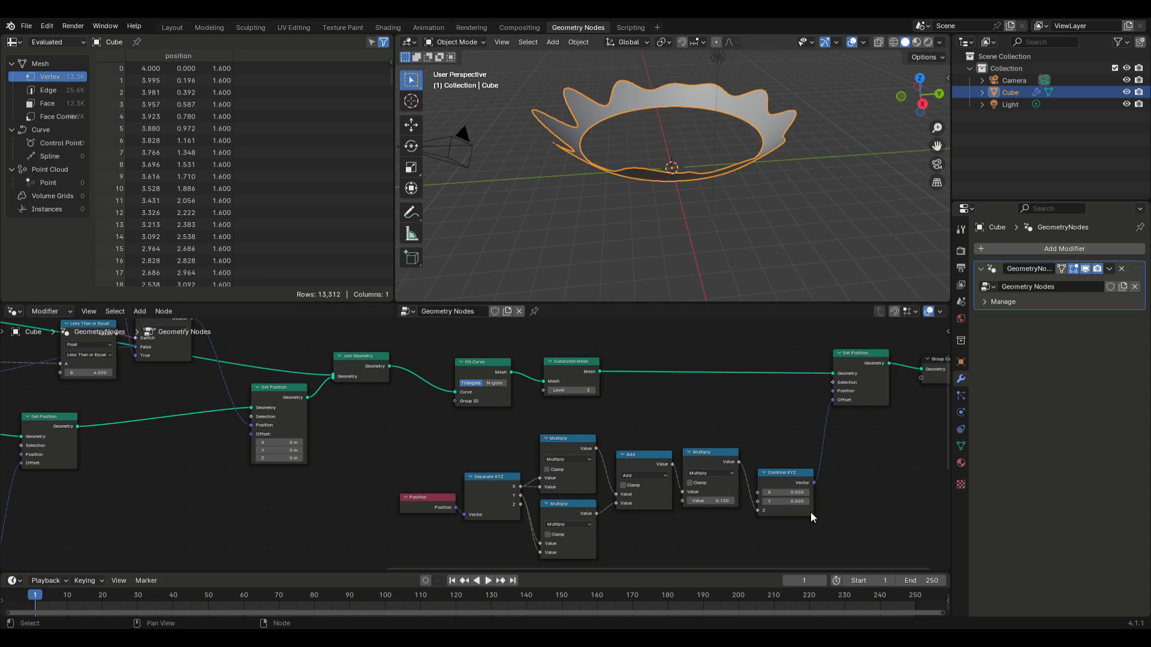
Group the nodes from Fill Curve through the final Set Position, expose the last Multiply's second value as a group input, and exit the group
left_click_drag(862, 551, 405, 330)
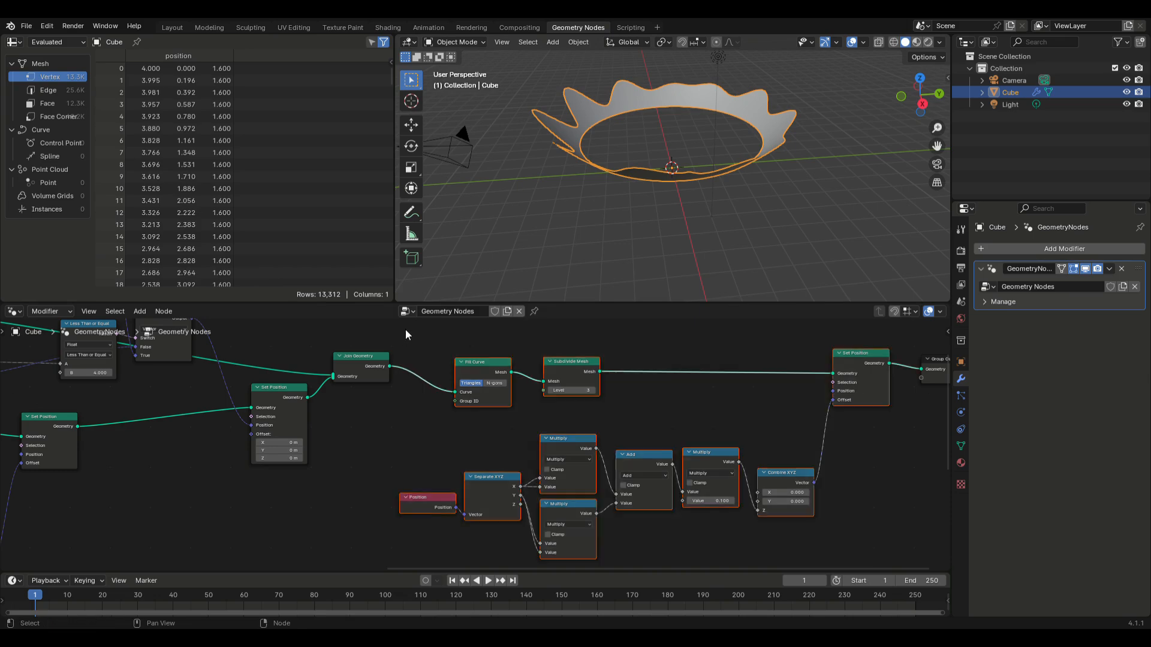
key("ctrl+g")
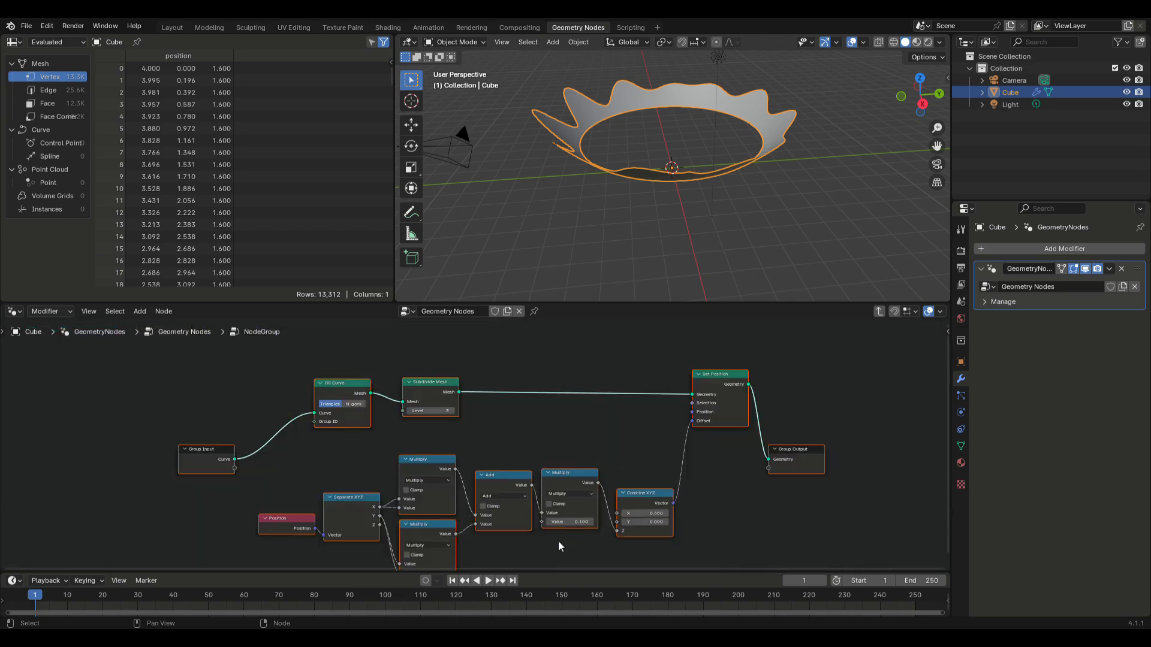
scroll(555, 535, "down", 2)
middle_click_drag(554, 533, 601, 489)
scroll(599, 488, "up", 4)
left_click(599, 488)
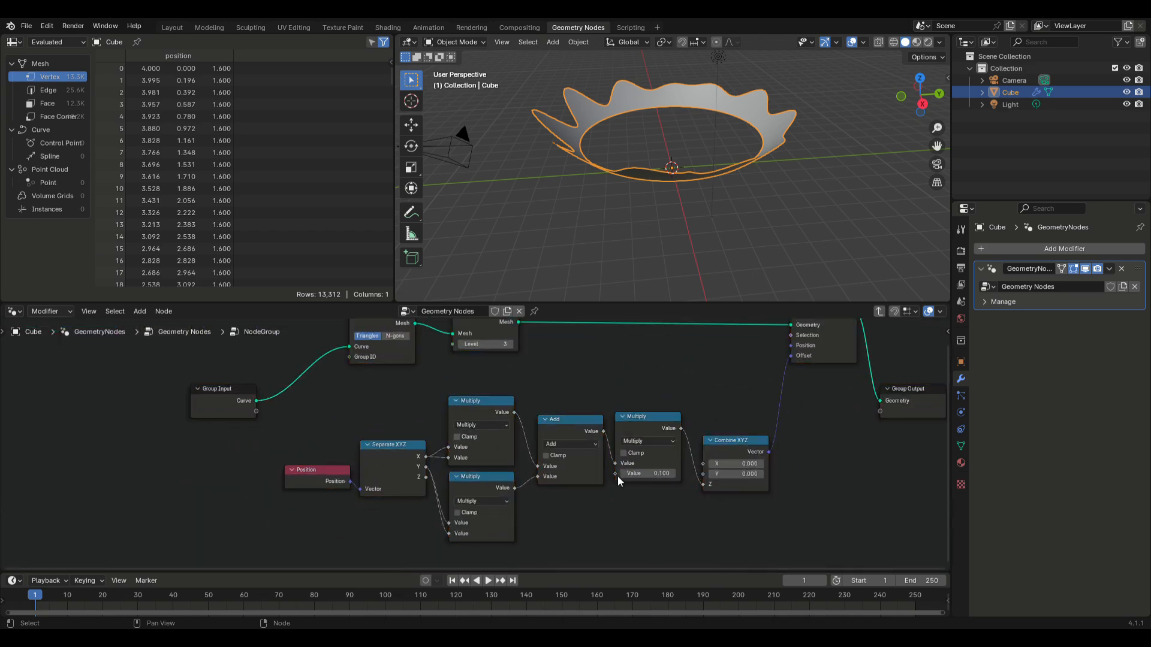
left_click_drag(617, 475, 256, 412)
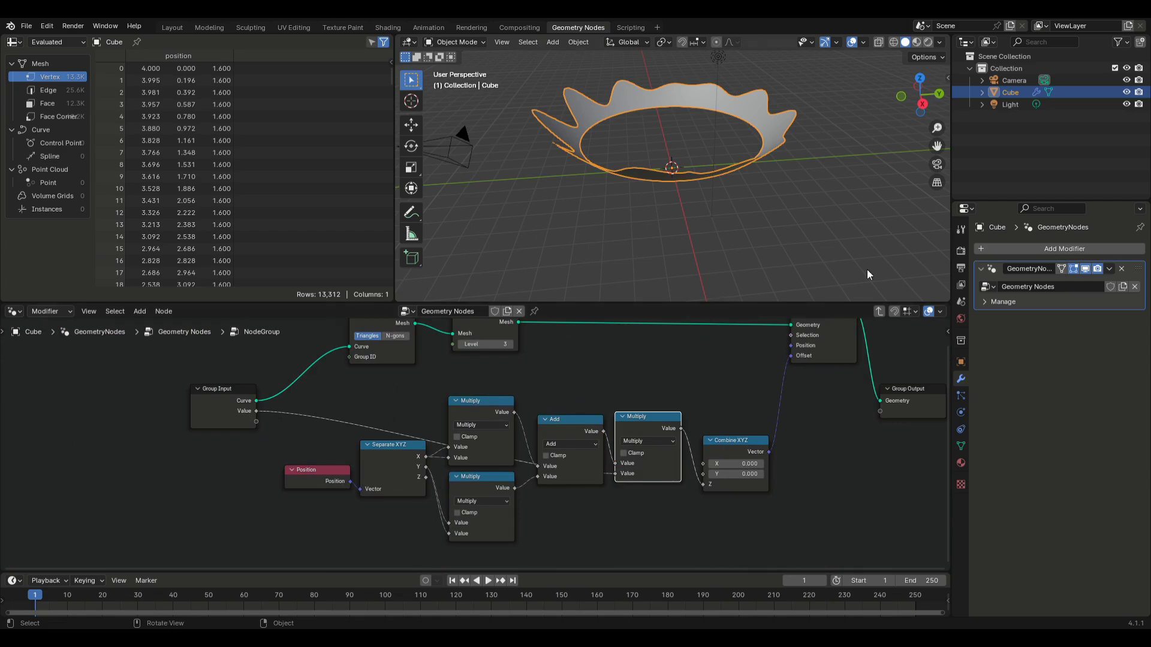
left_click(878, 312)
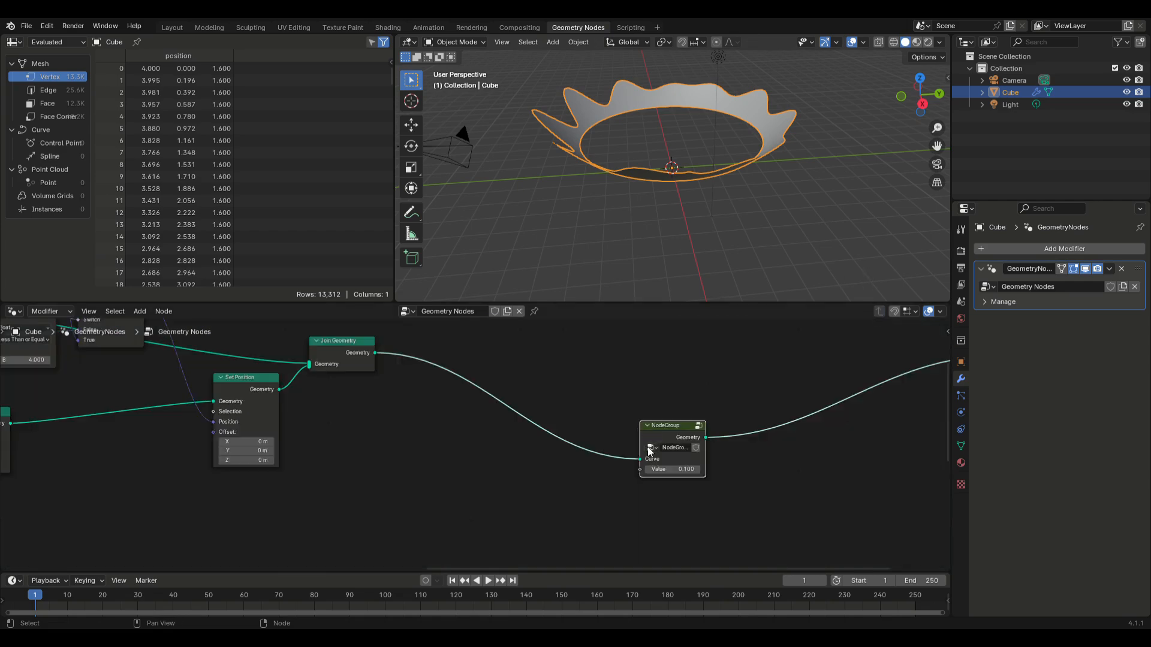
Move the node group next to Join Geometry, bring Group Output closer, and rename the group QuadraticSurface
scroll(672, 462, "down", 2)
left_click_drag(620, 434, 506, 370)
left_click_drag(881, 372, 664, 369)
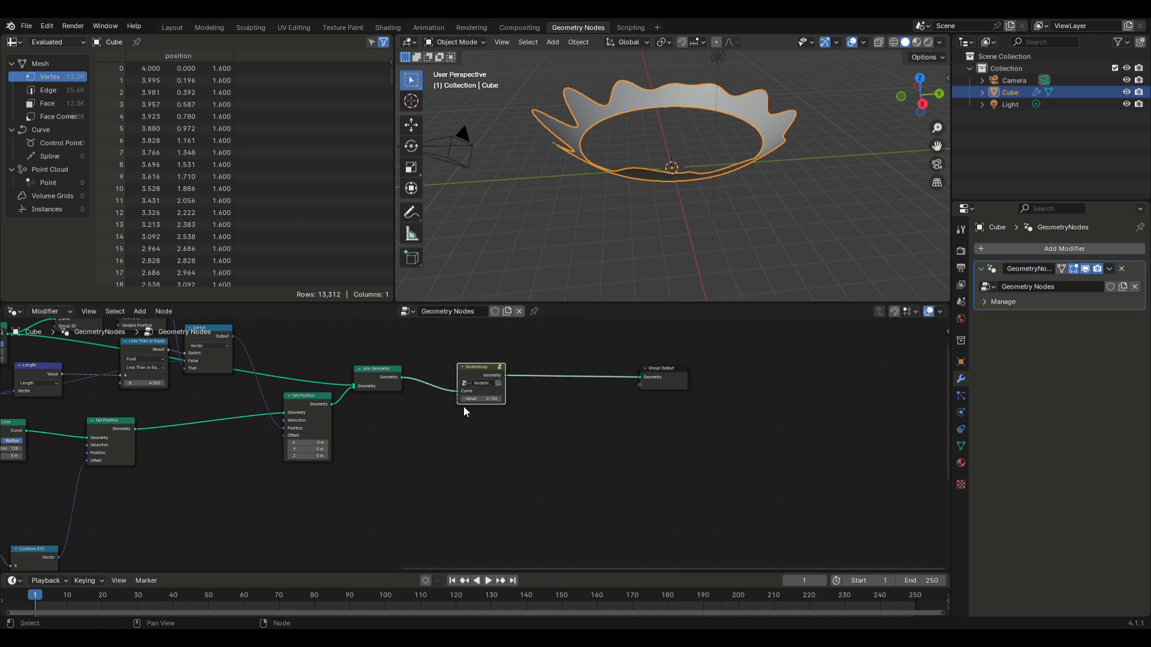
scroll(479, 419, "up", 3)
double_click(501, 412)
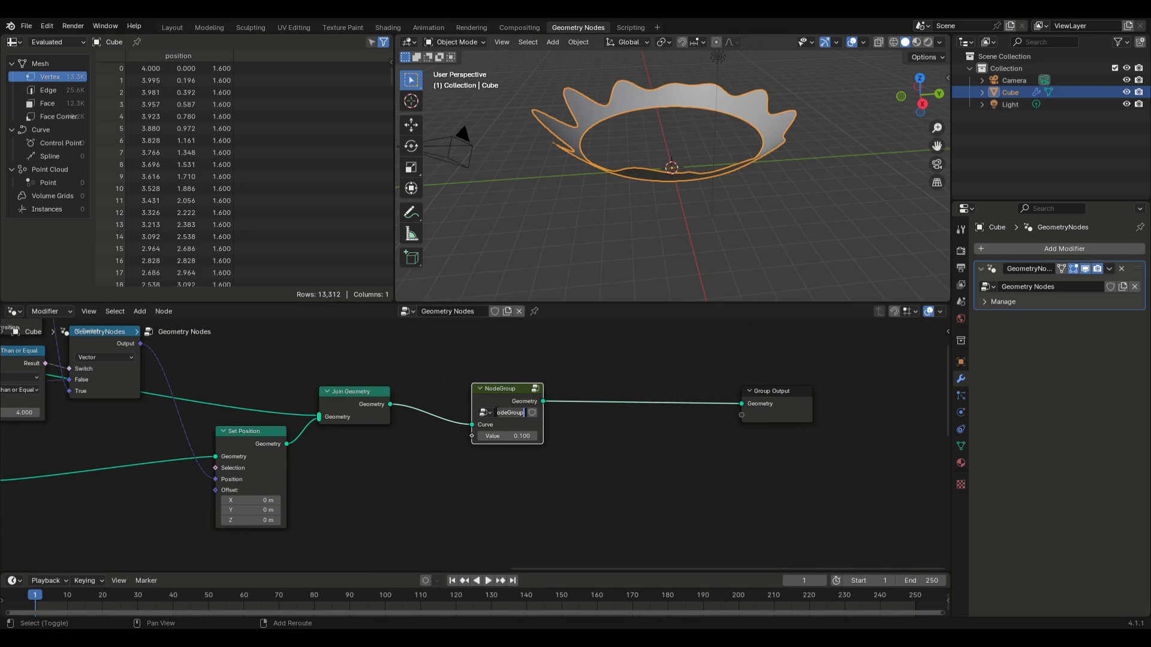
type("Qu")
Copy the 4 m Curve Circle node and place the pasted copy below the Join Geometry node
scroll(164, 482, "down", 5)
middle_click_drag(123, 459, 403, 490)
left_click(268, 398)
right_click(271, 397)
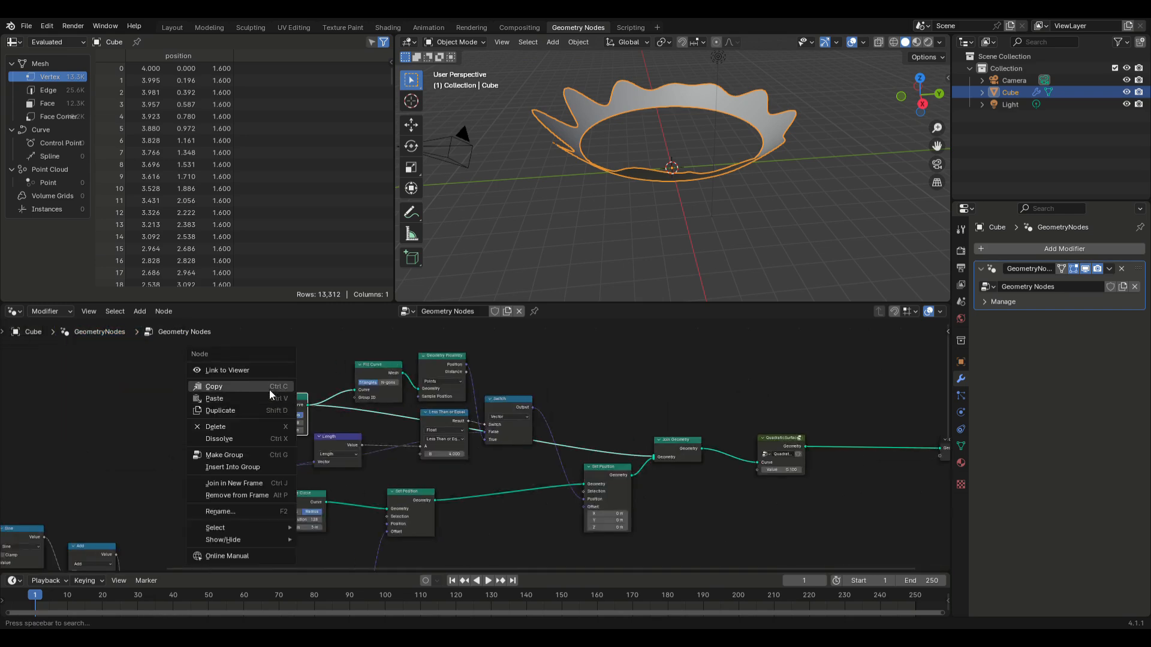
right_click(707, 519)
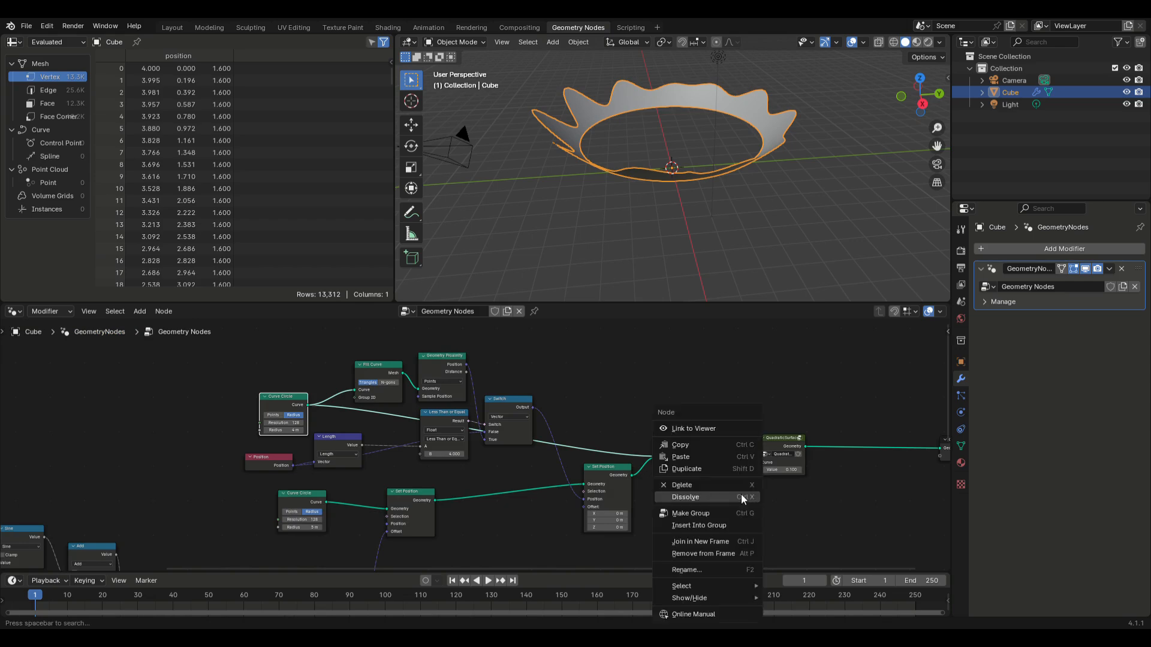
left_click(703, 458)
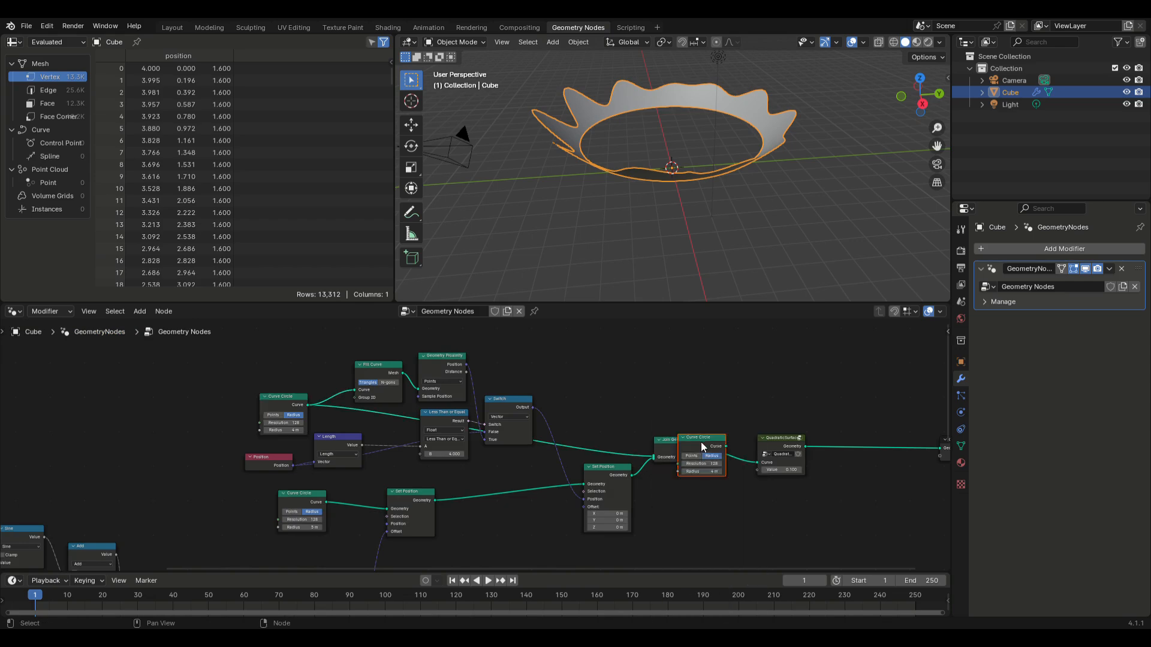
left_click_drag(700, 442, 699, 487)
scroll(715, 538, "up", 6)
middle_click_drag(762, 536, 457, 462)
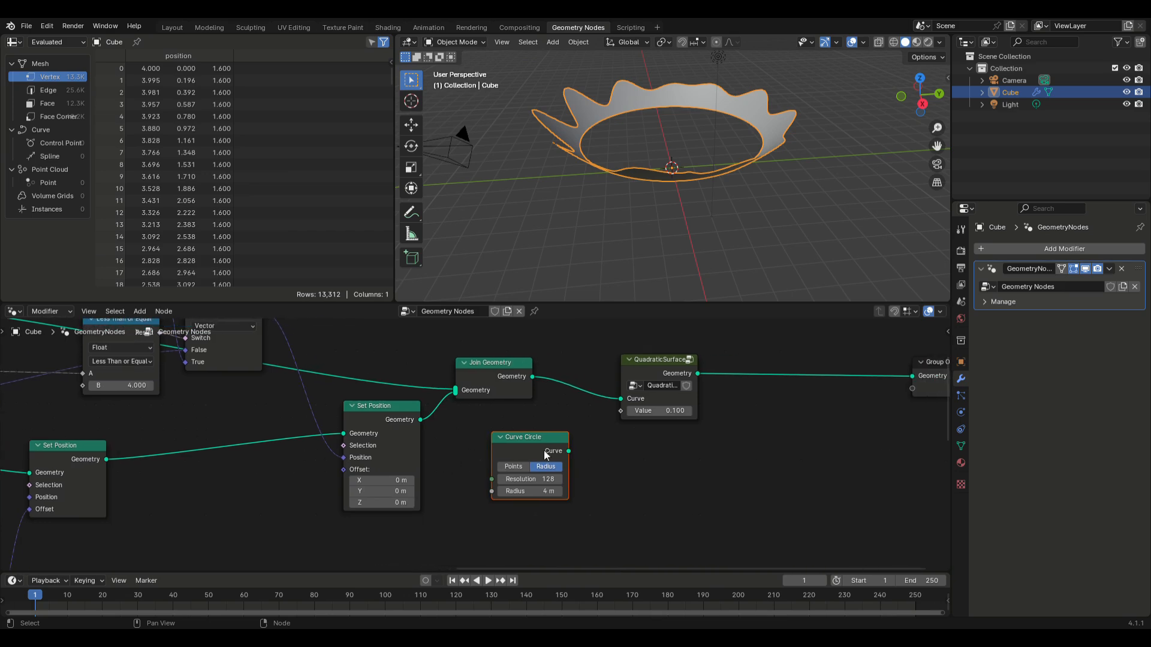
left_click_drag(542, 440, 572, 459)
Set the copied Curve Circle's radius to 14 m
left_click(572, 511)
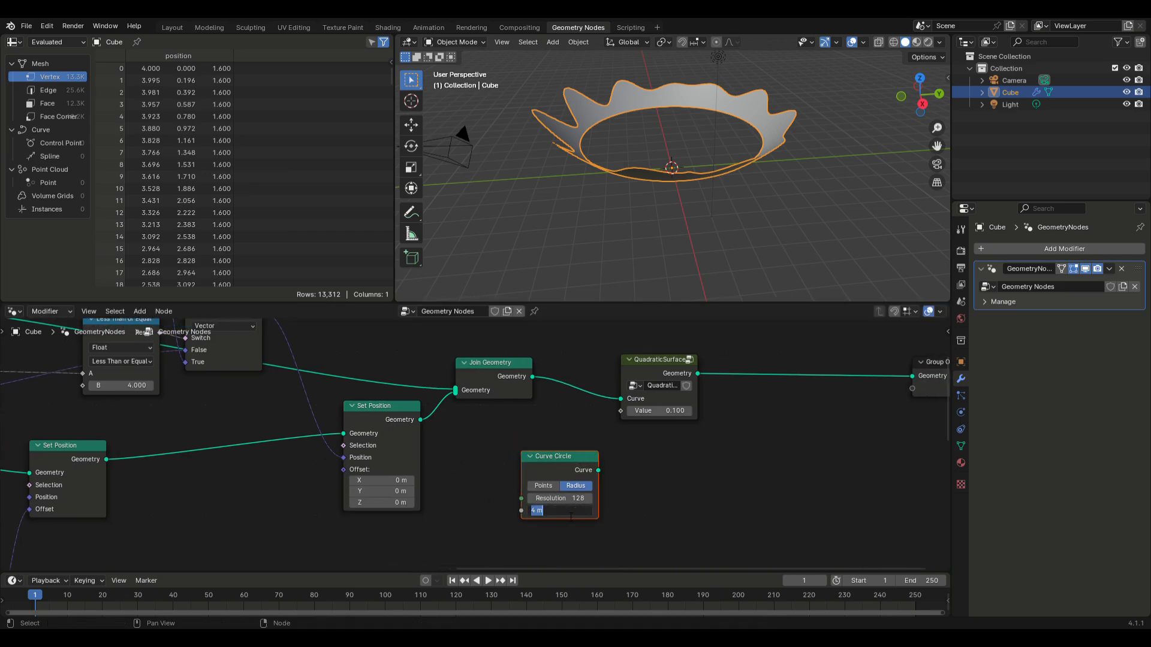
type("1")
key("Return")
Duplicate the QuadraticSurface group below the original, connect the 14 m Curve Circle to its Curve input, and set its Value to 0.02
left_click(650, 350)
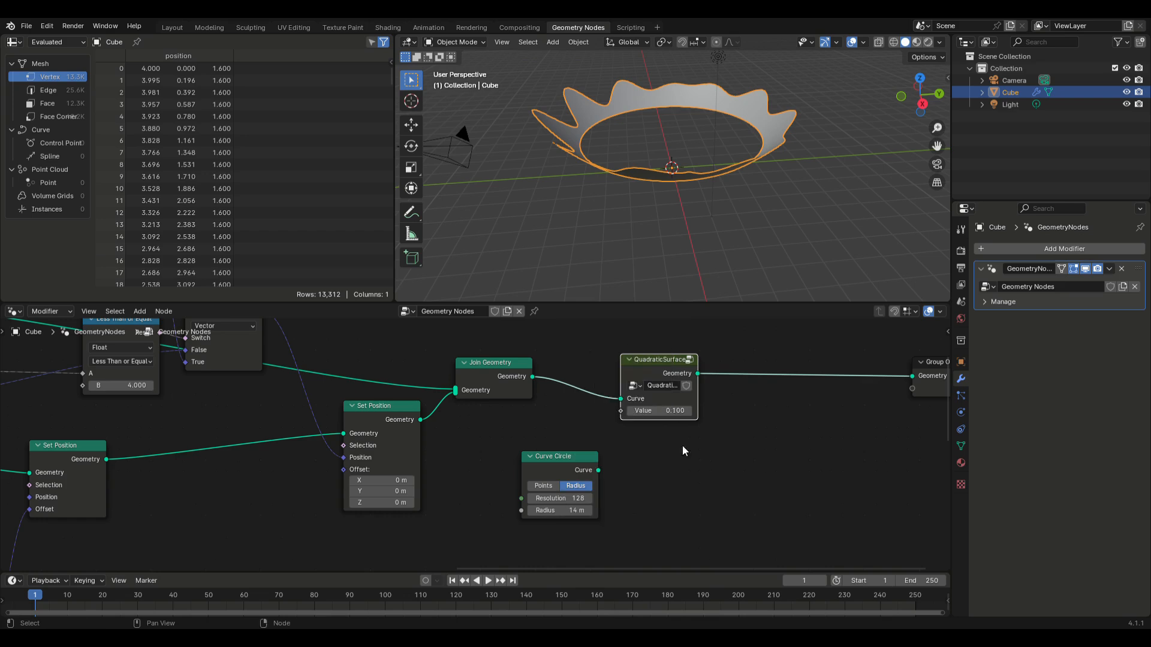
right_click(682, 444)
left_click(640, 431)
left_click_drag(635, 408, 663, 444)
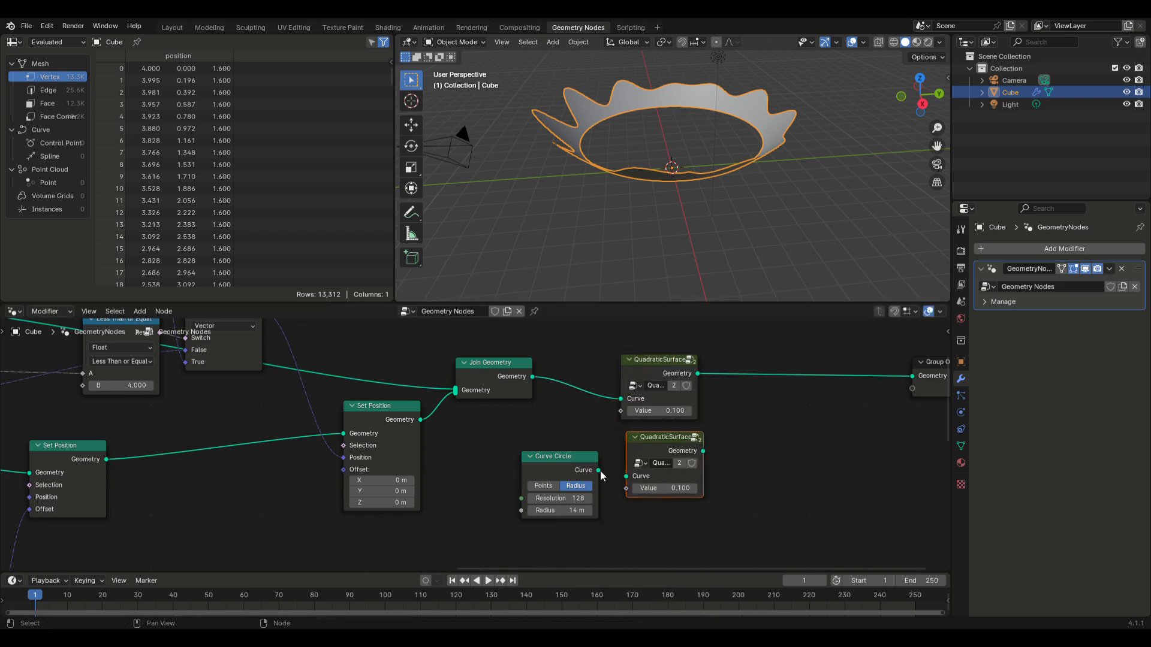
left_click_drag(599, 471, 625, 477)
left_click(675, 488)
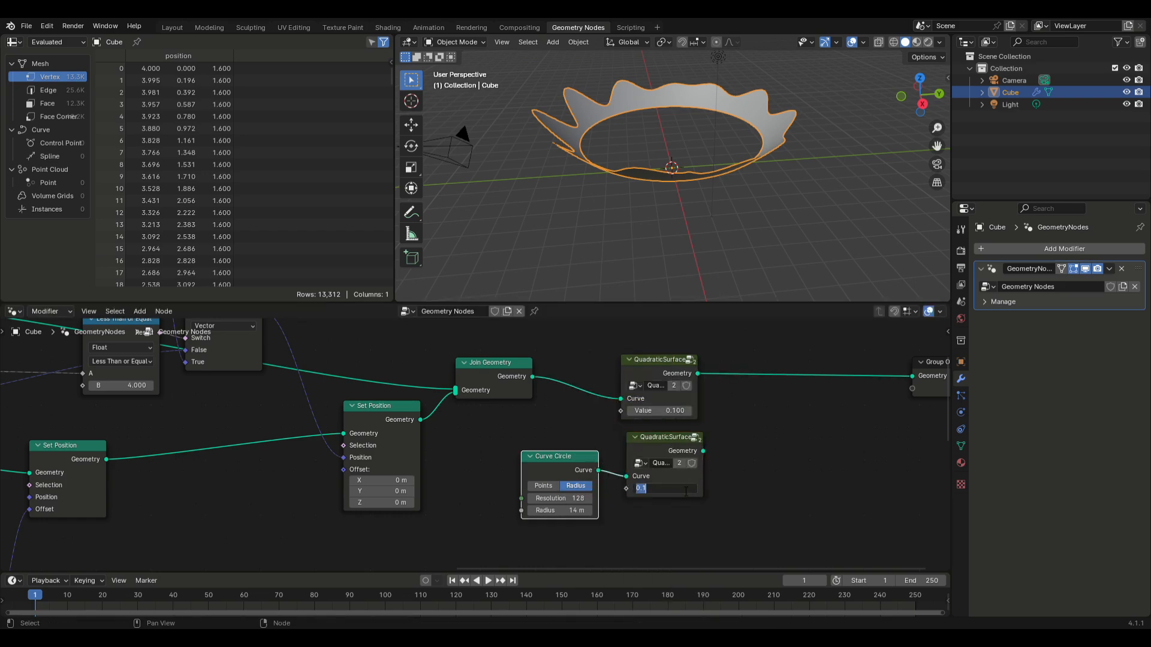
type("0.1")
key("Return")
Add a Transform Geometry node fed by the duplicate QuadraticSurface group and set its Z translation to -3 m
left_click(140, 312)
mouse_move(174, 366)
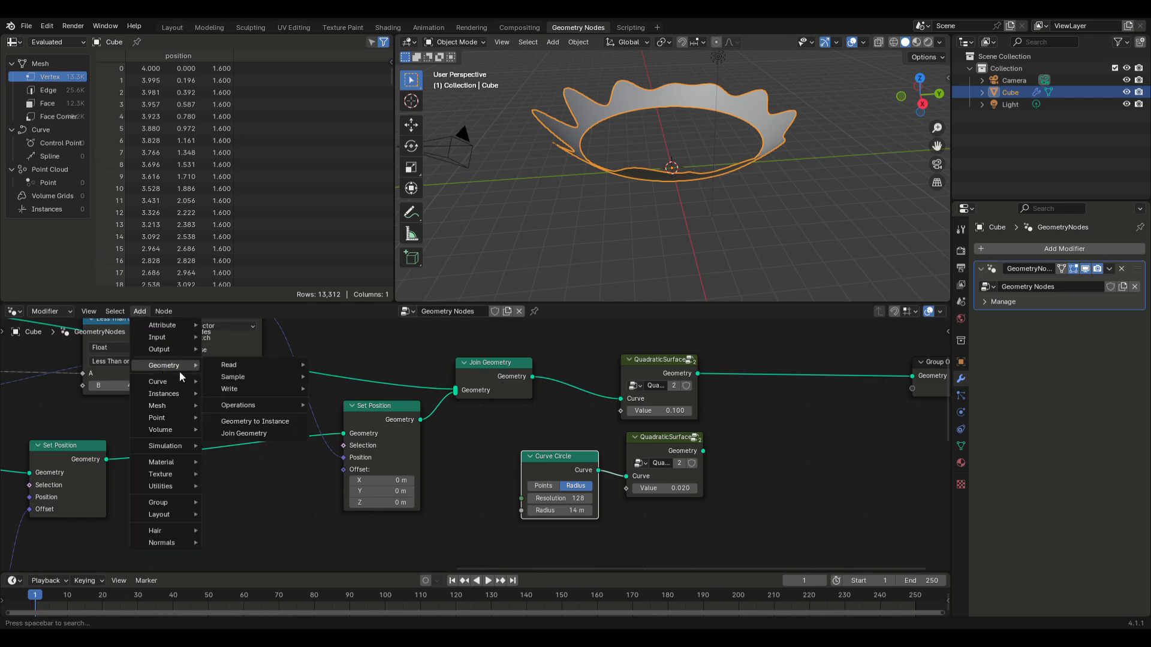
mouse_move(239, 405)
left_click(374, 488)
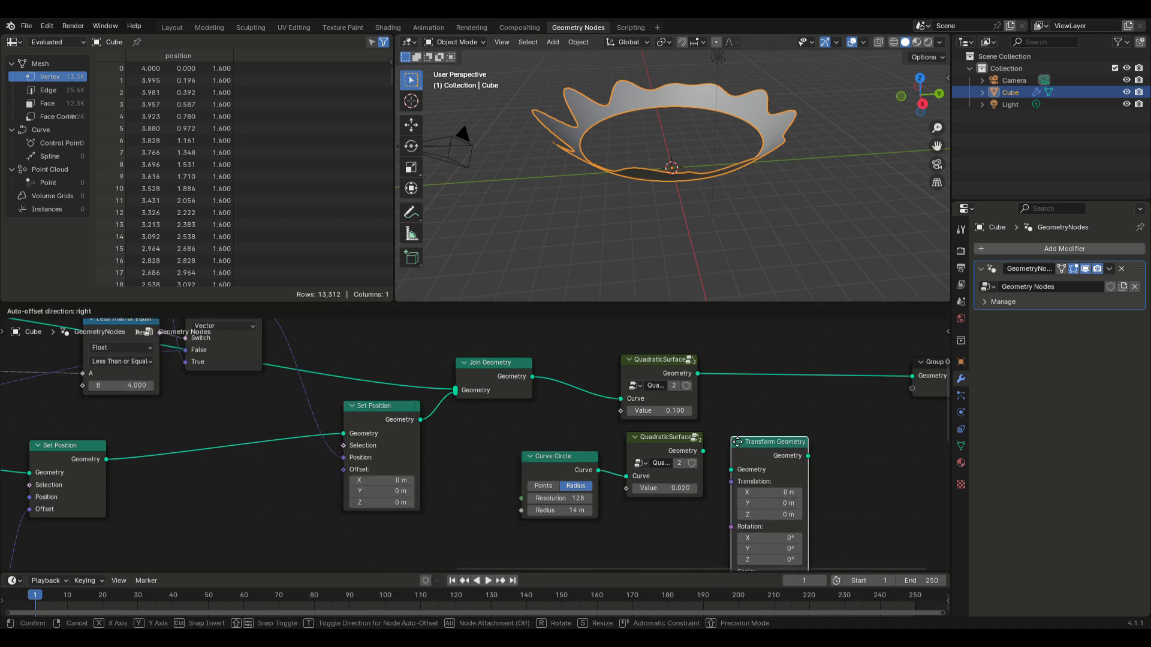
left_click(741, 427)
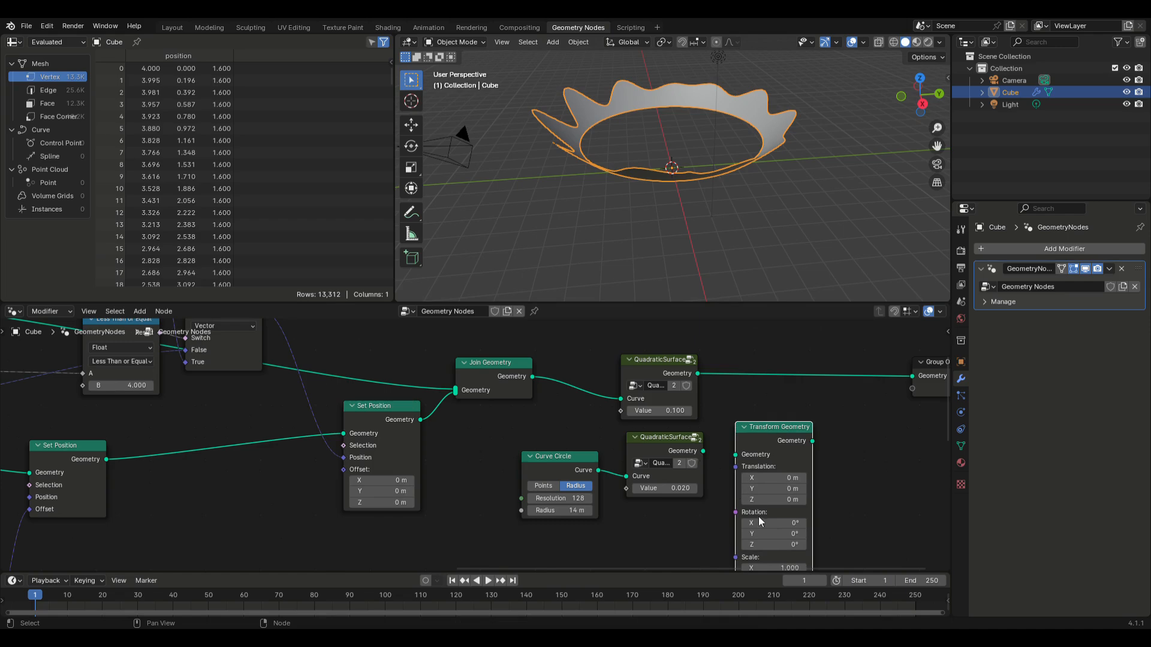
left_click(788, 501)
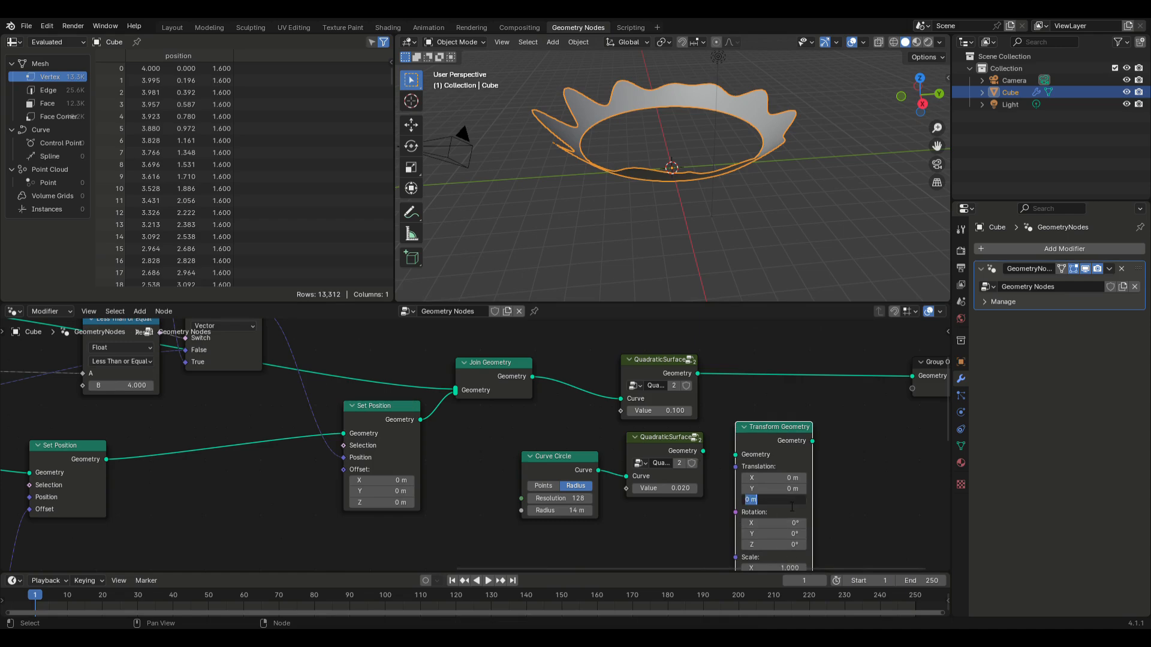
type("-3")
key("Return")
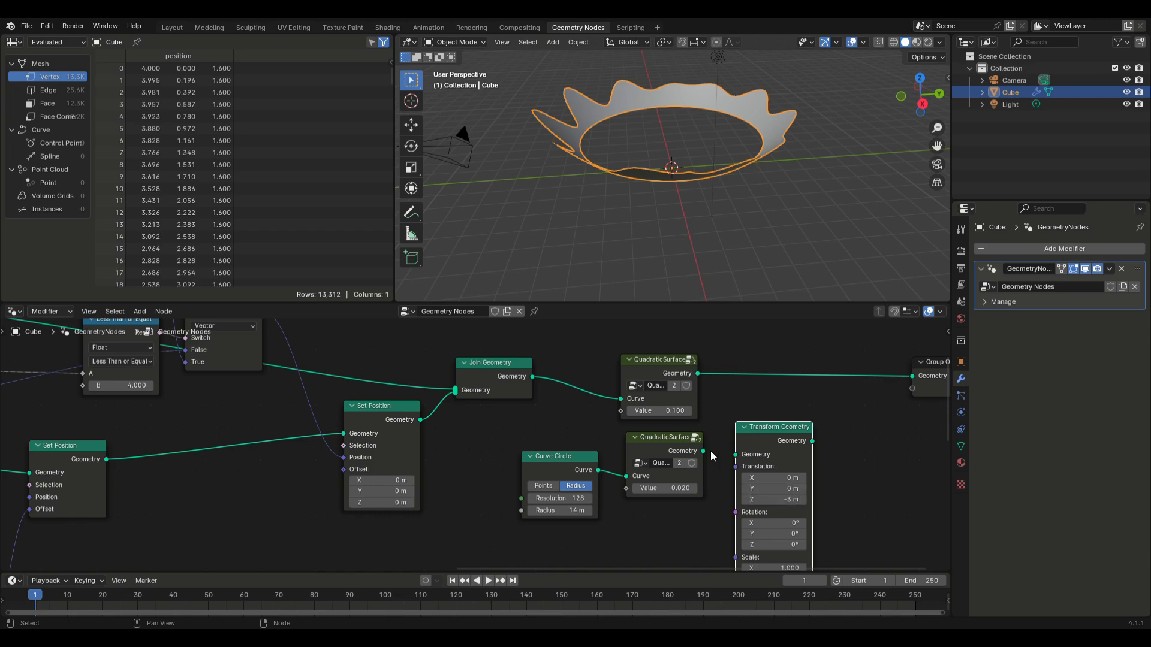
left_click_drag(703, 451, 735, 455)
Insert a Join Geometry node between the original QuadraticSurface and Group Output, and connect the Transform Geometry output to it
left_click(139, 311)
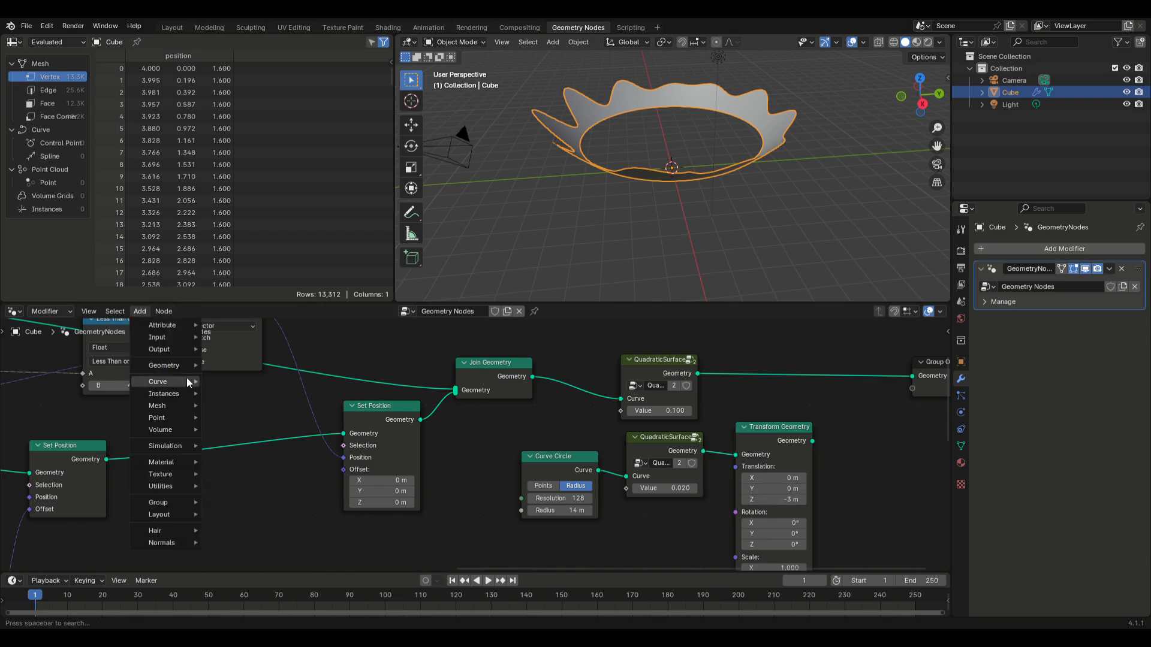
mouse_move(164, 366)
left_click(246, 431)
left_click(827, 363)
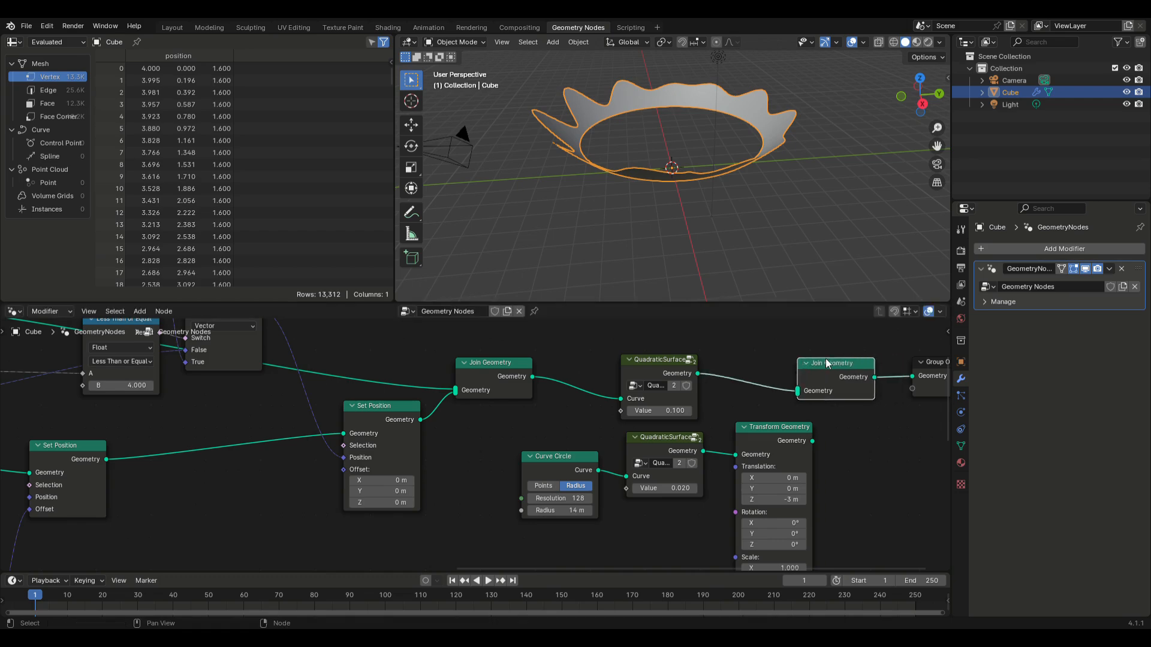
left_click_drag(835, 368, 877, 372)
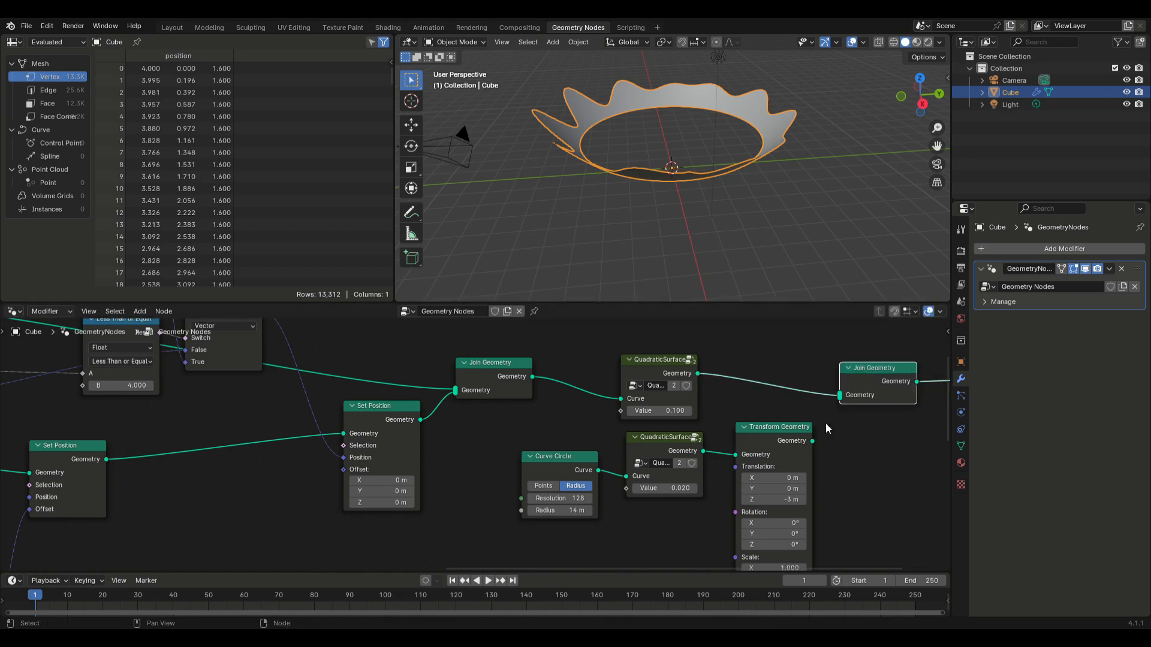
left_click_drag(812, 441, 839, 395)
scroll(700, 156, "down", 4)
middle_click_drag(700, 156, 685, 131)
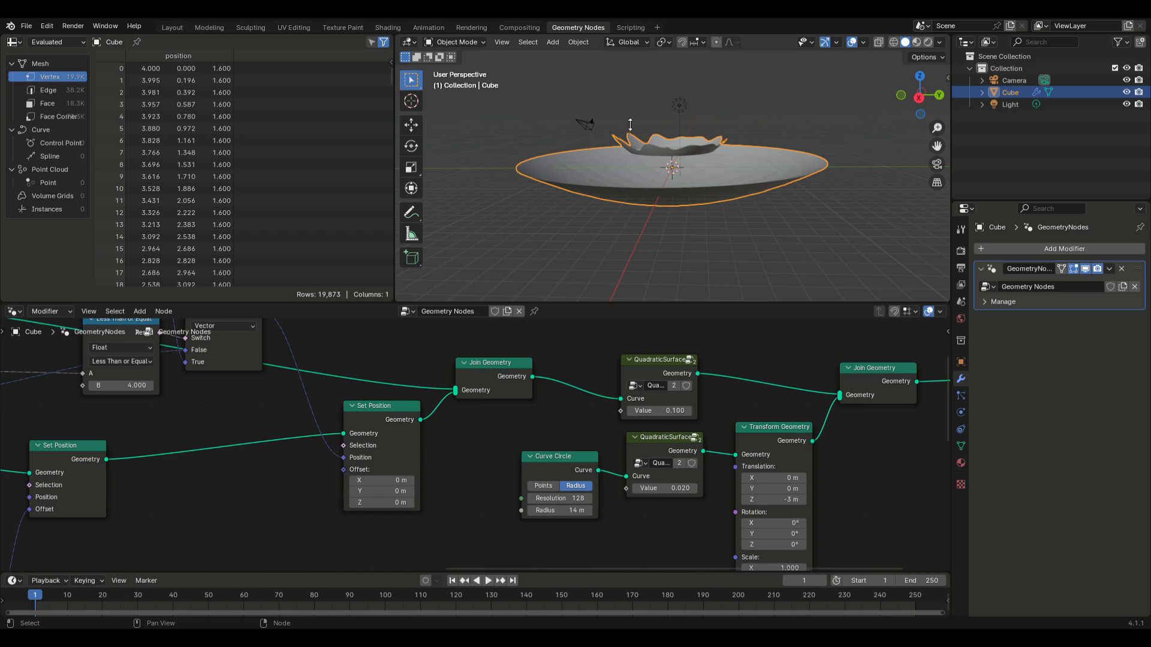
Set the world background colour to an Environment Texture using studio.exr and switch the viewport to rendered shading
left_click(962, 320)
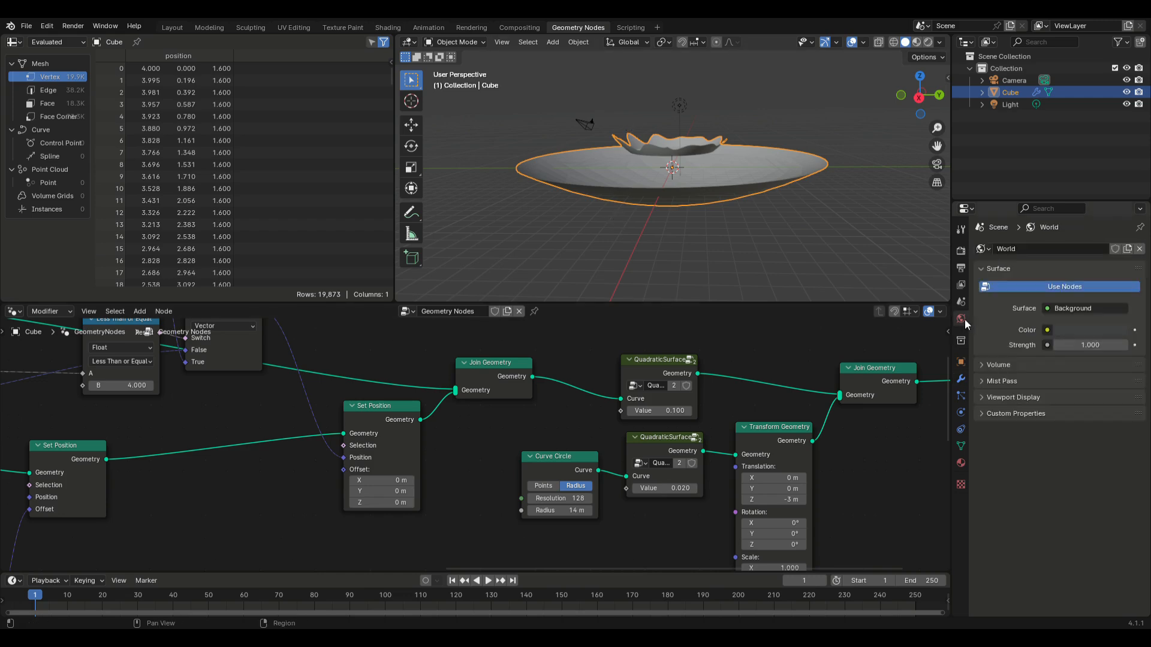
left_click(1048, 330)
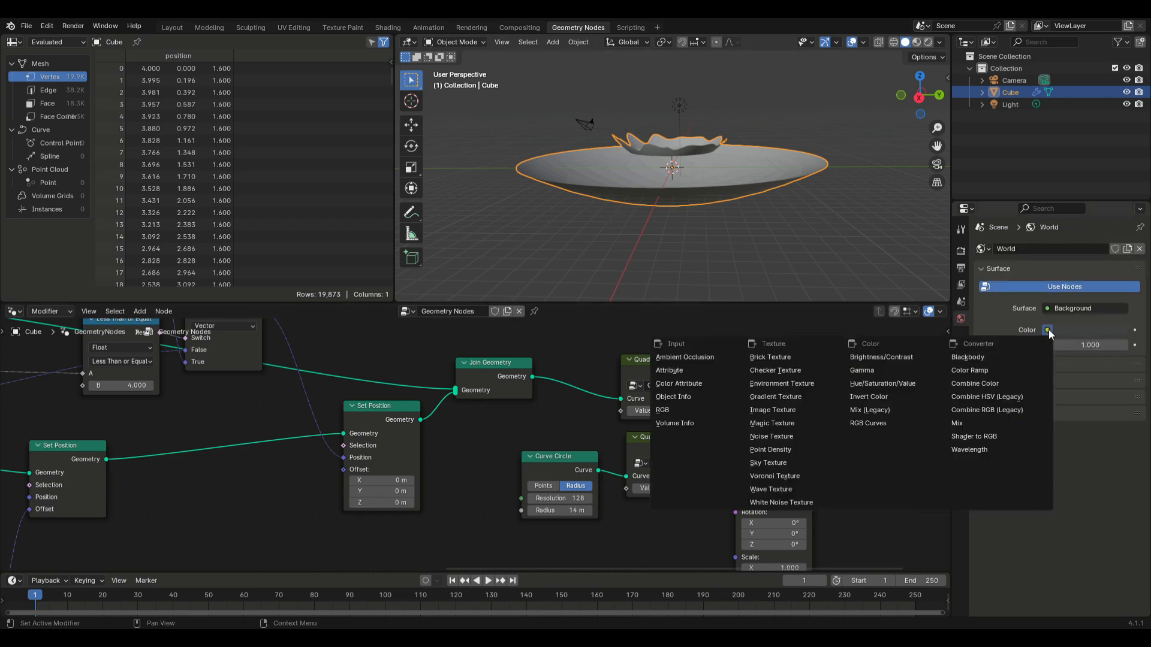
left_click(814, 384)
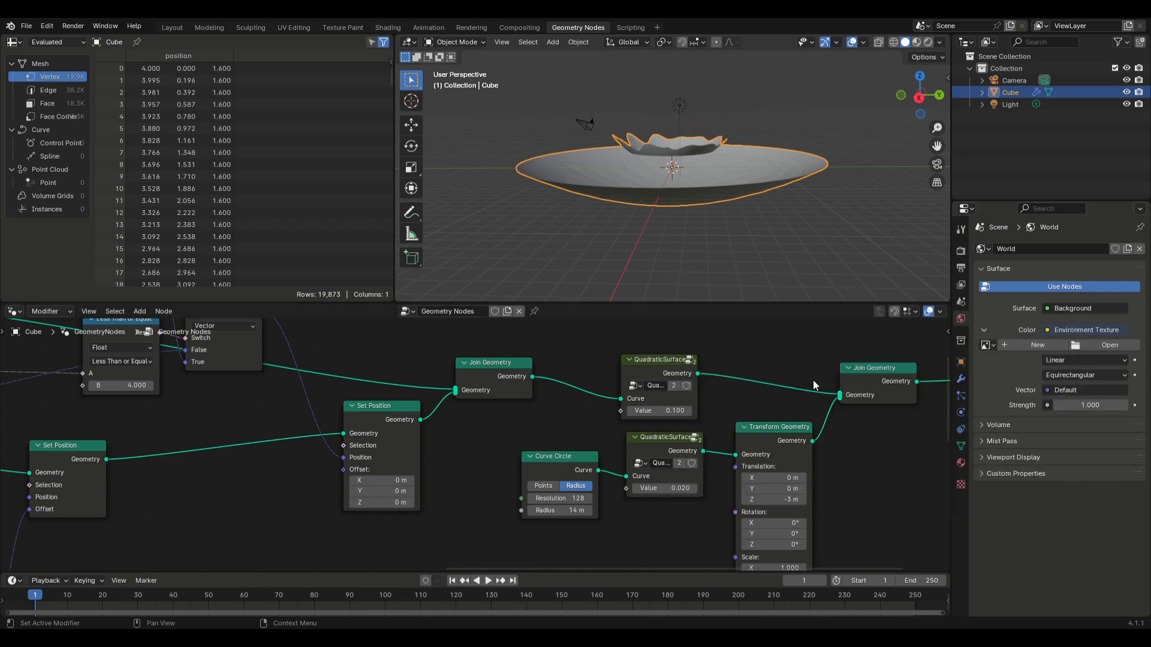
left_click(1090, 346)
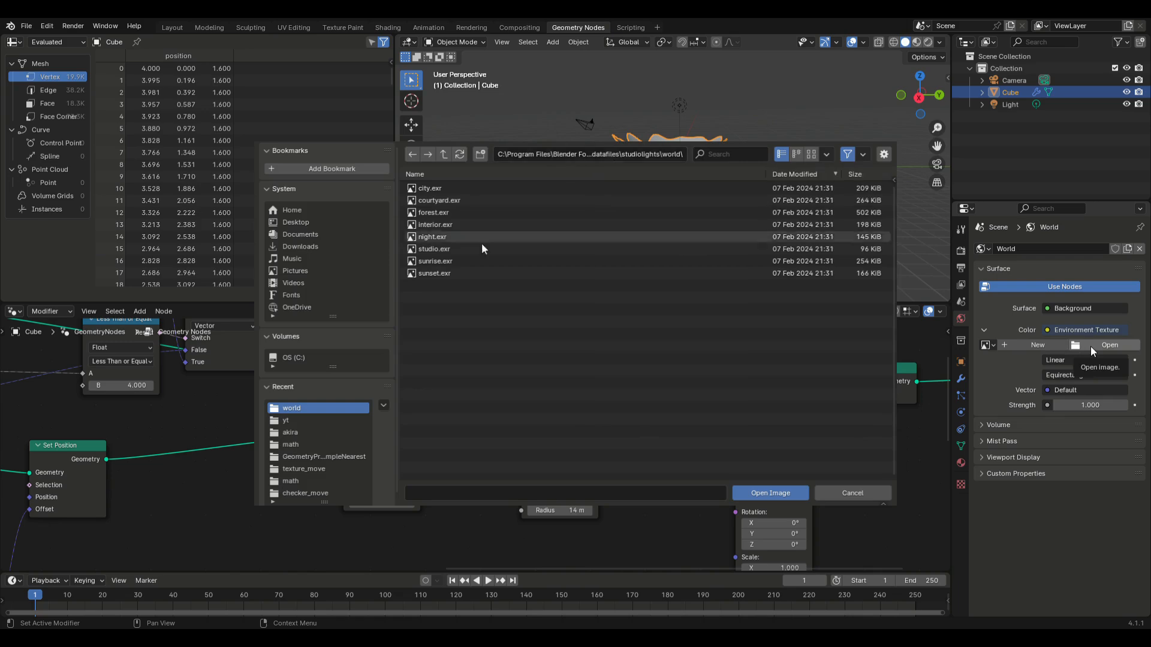
double_click(435, 249)
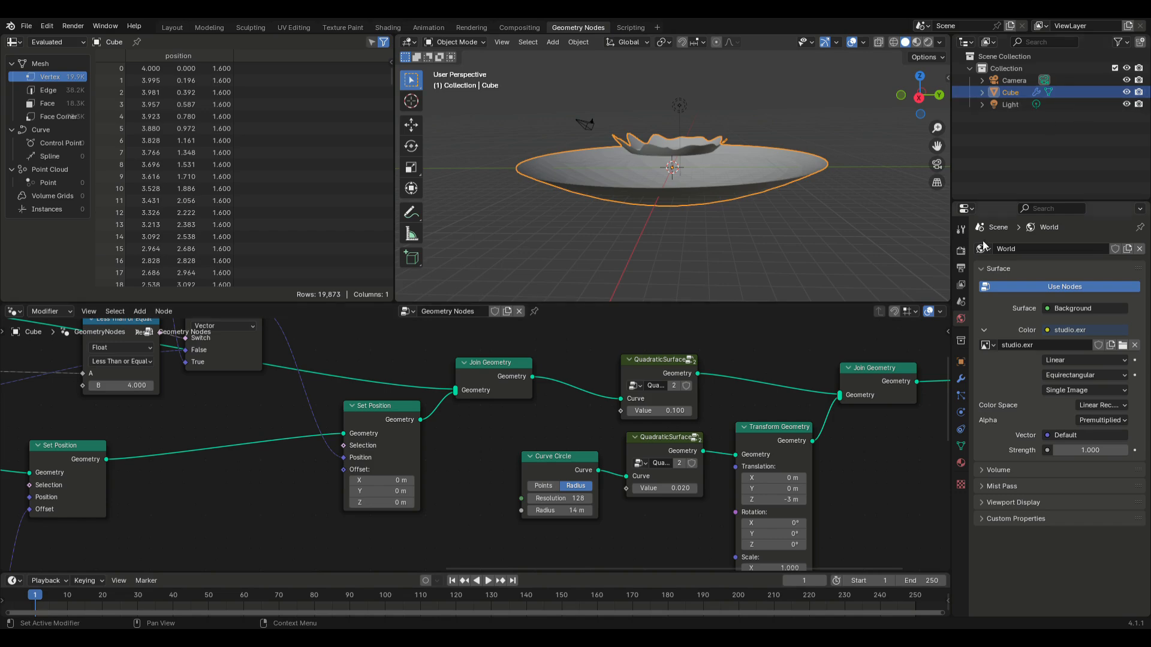
left_click(930, 44)
mouse_move(681, 189)
middle_mouse_down()
mouse_move(685, 169)
mouse_move(814, 176)
mouse_move(714, 174)
mouse_move(721, 186)
middle_mouse_up()
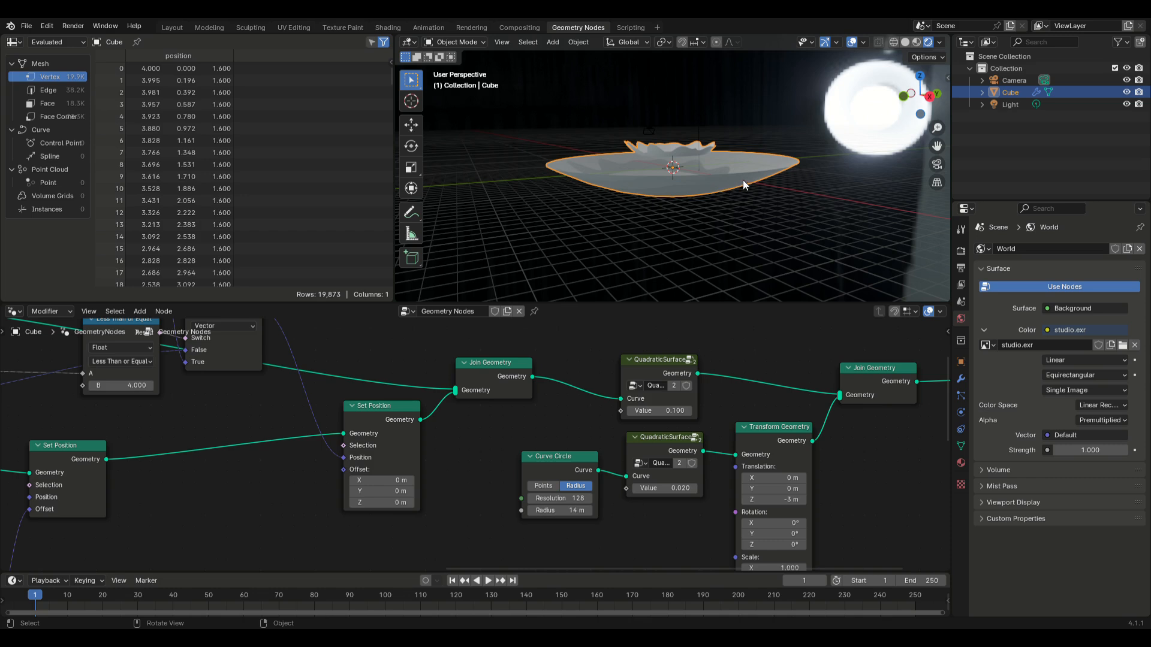
Set the Light's location to X 0, Y 0 and Z 20 m, and all its rotations to 0°
left_click(1009, 105)
key("n")
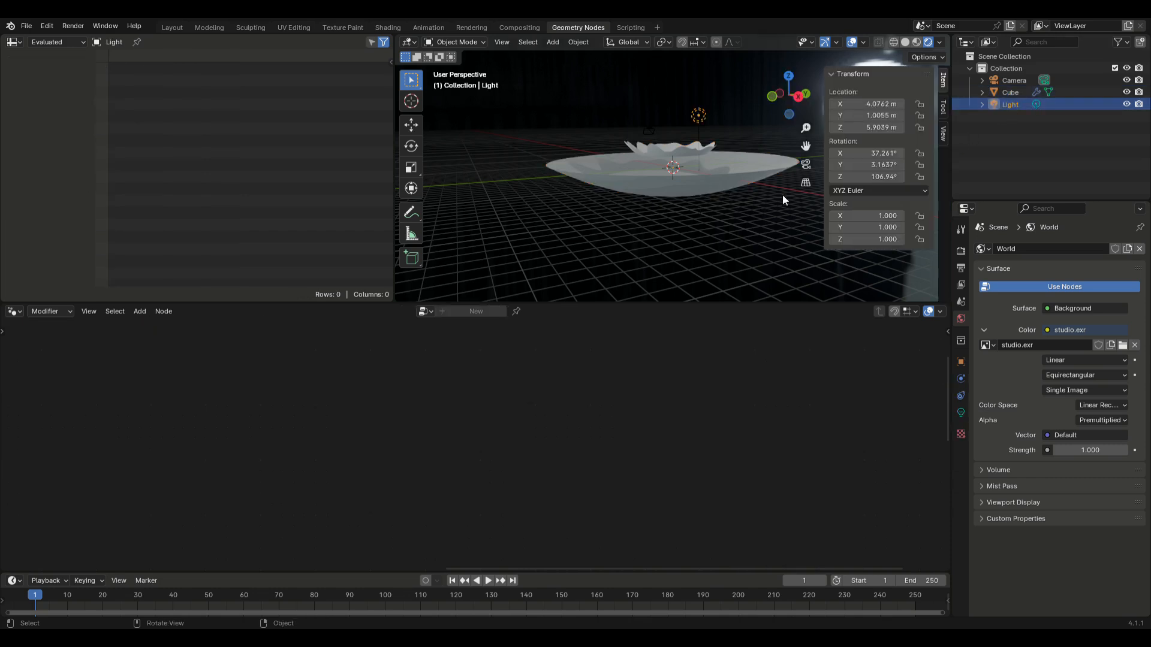
left_click_drag(866, 103, 875, 177)
type("0")
key("Return")
type("0")
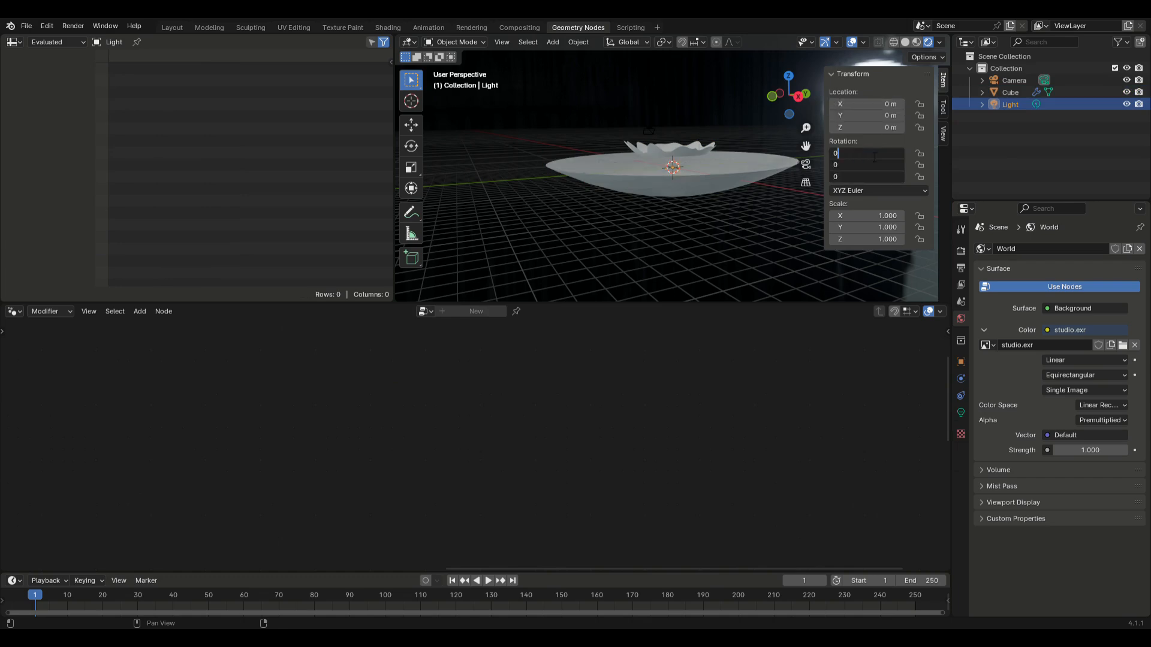
key("Return")
left_click(869, 131)
type("20")
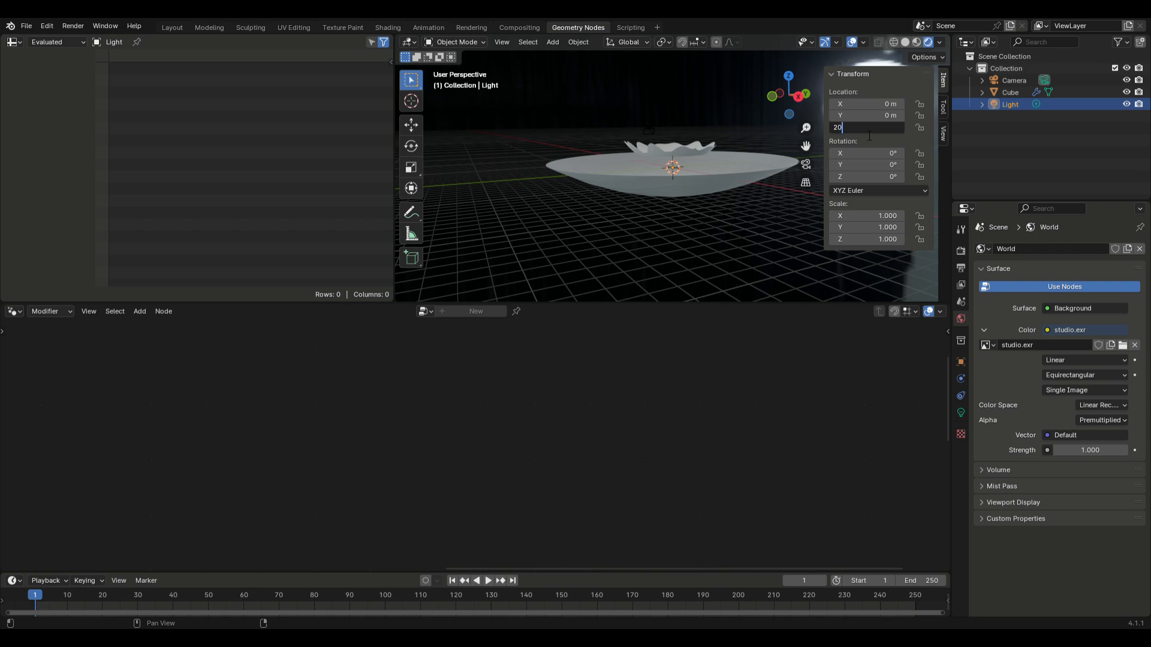
key("Return")
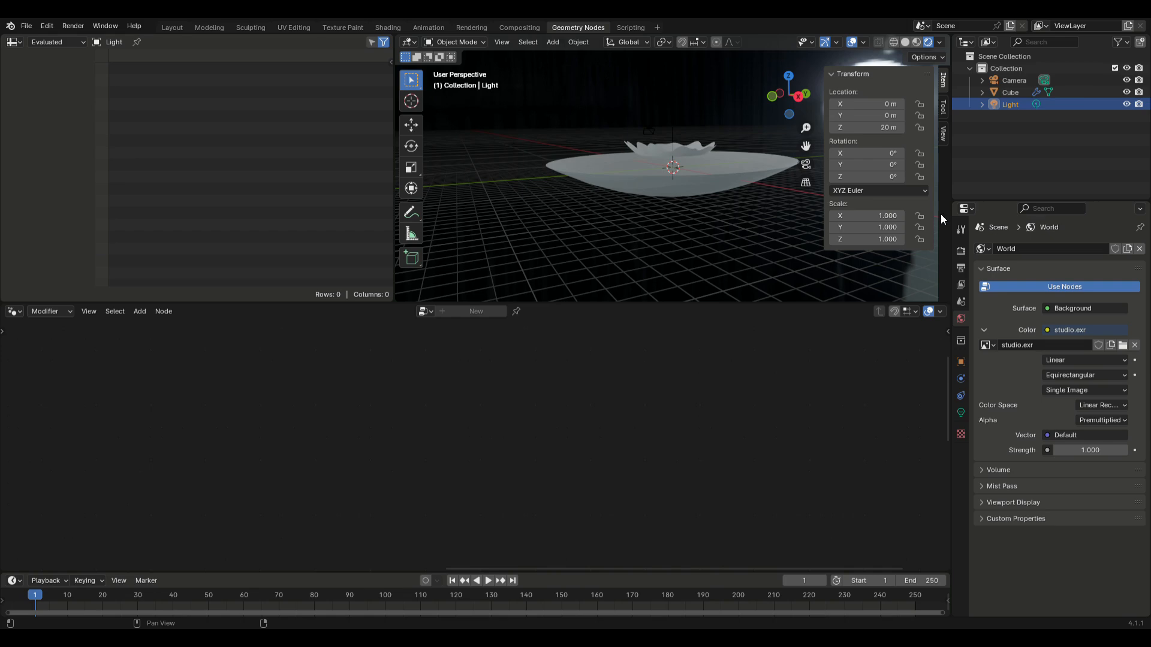
Set the Light's colour to pink with hue about 0.847 and saturation about 0.737
left_click(960, 413)
left_click(1052, 318)
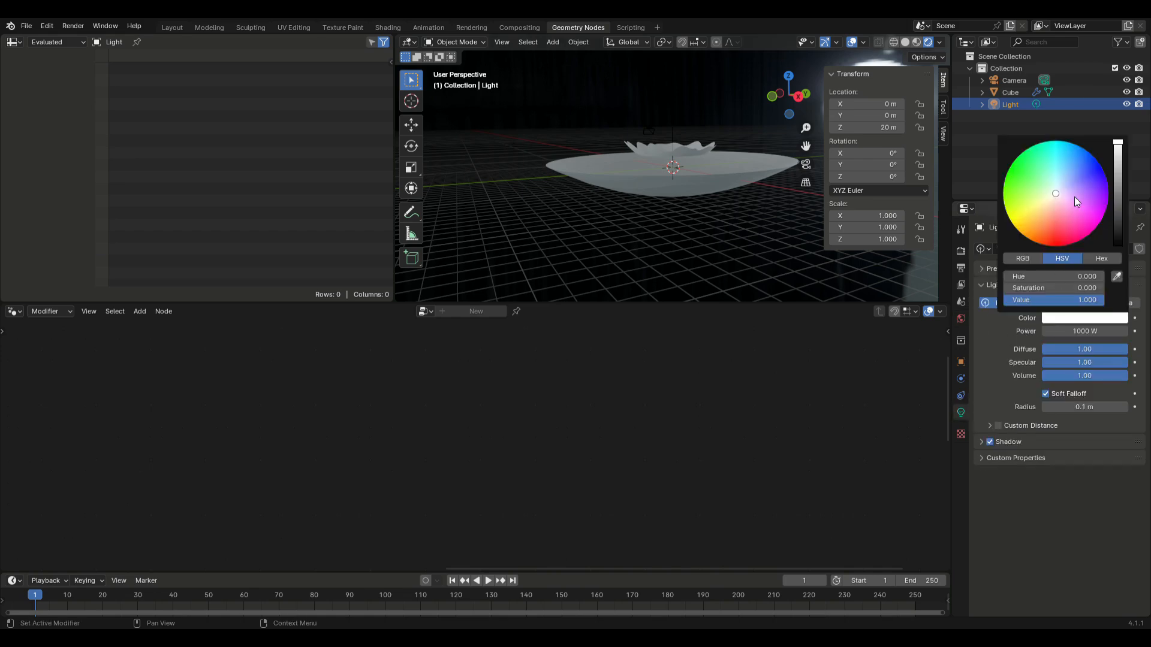
left_click_drag(1074, 200, 1075, 206)
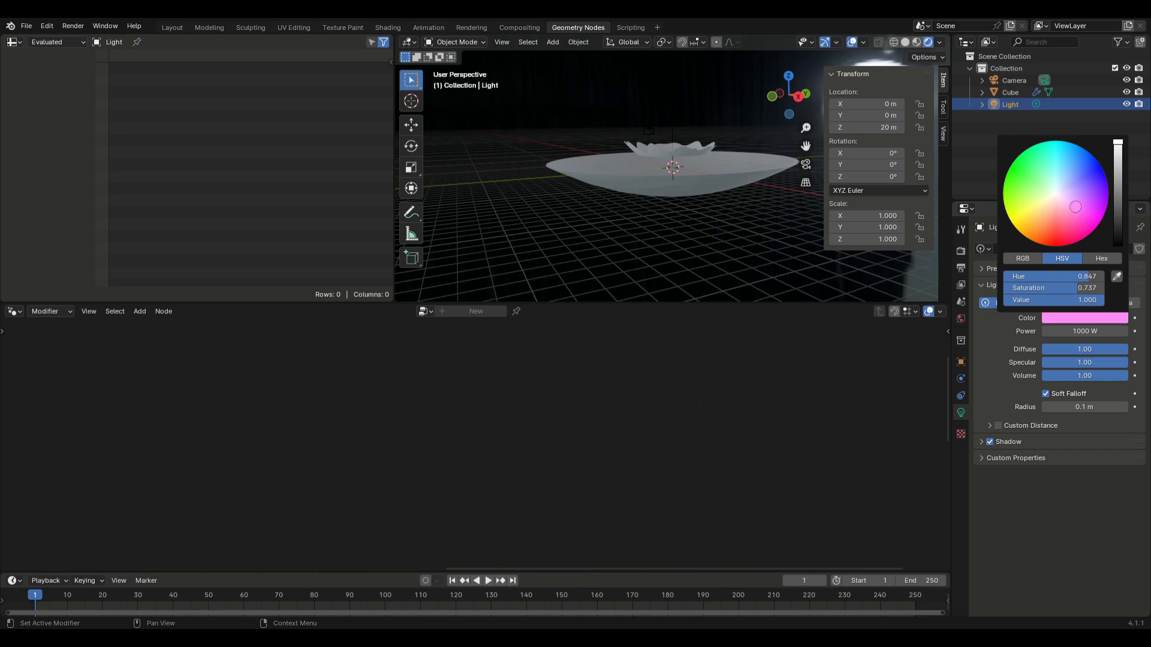
Set the Light's power to 10000 W and its radius to 2 m, and inspect the shadow on the dish
left_click(1057, 332)
left_click(1057, 332)
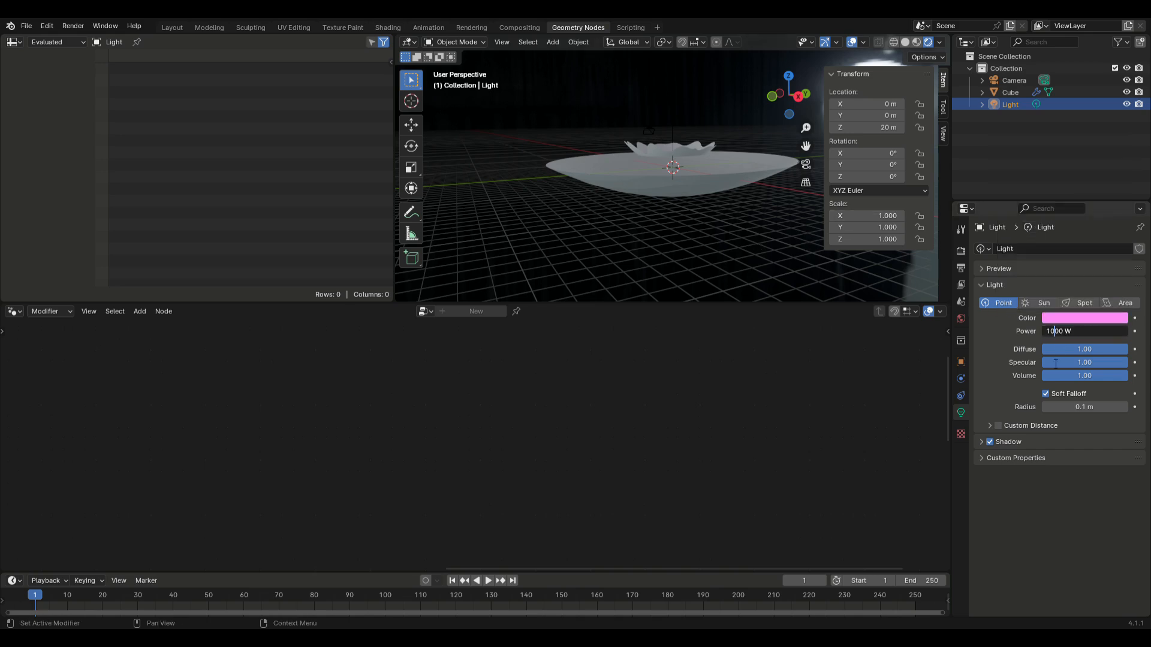
key("Return")
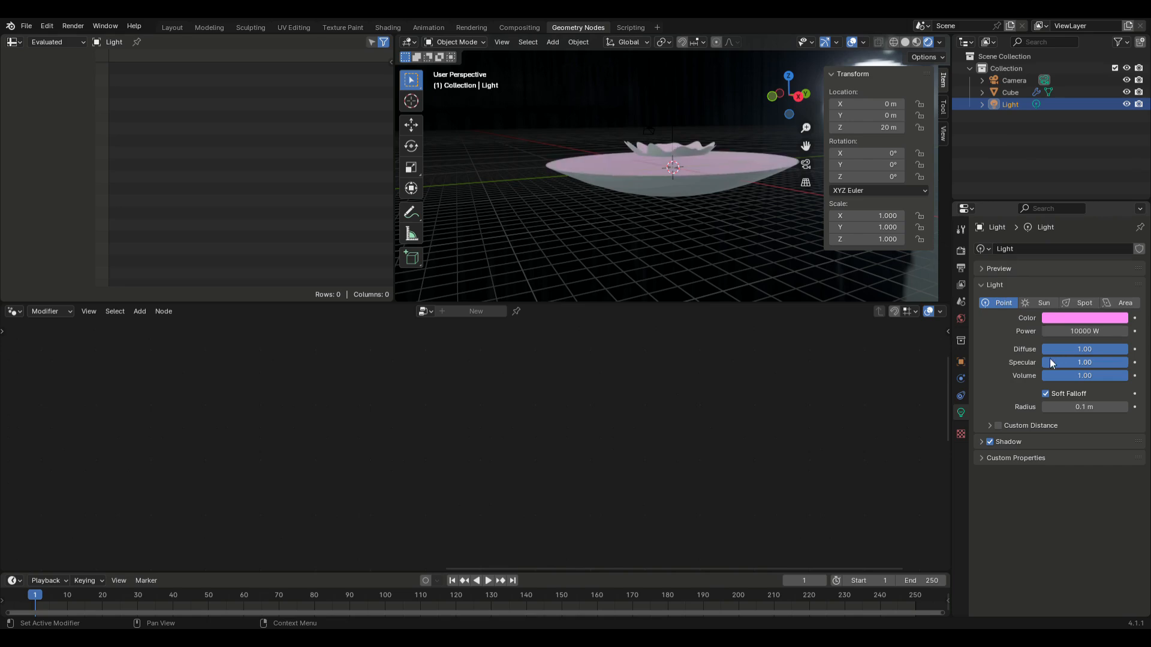
left_click(1086, 409)
type("2")
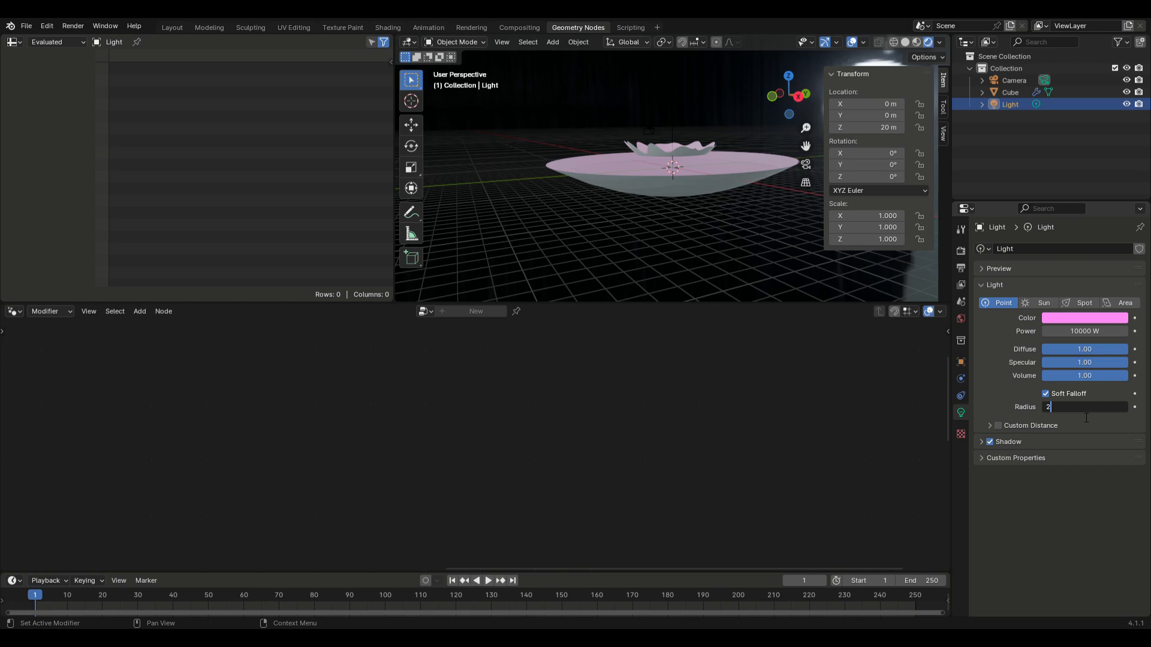
key("Return")
middle_click_drag(708, 195, 686, 216)
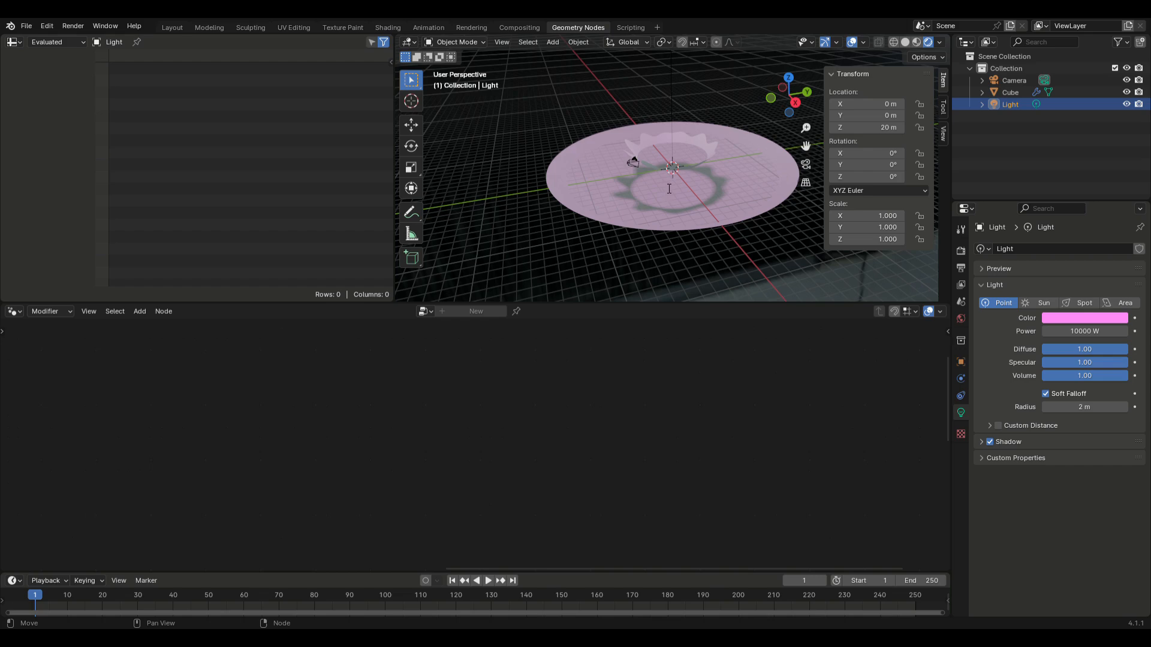
Select the Cube, show its material in the Shader Editor and rename that material Plate
left_click(992, 91)
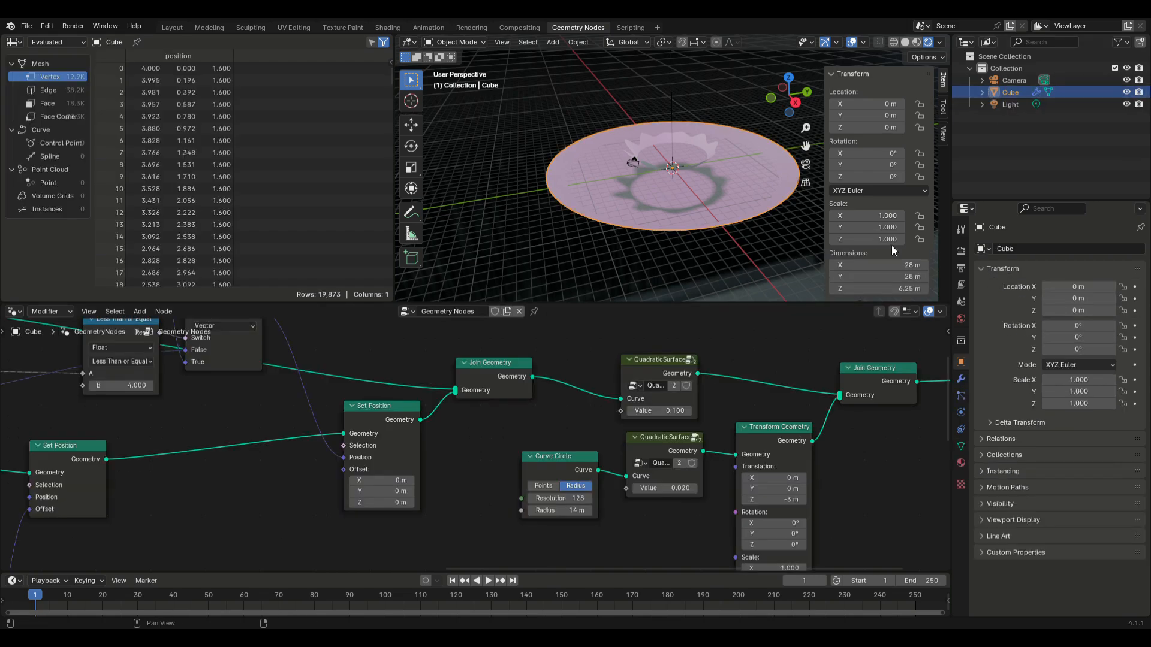
left_click(14, 311)
left_click(31, 424)
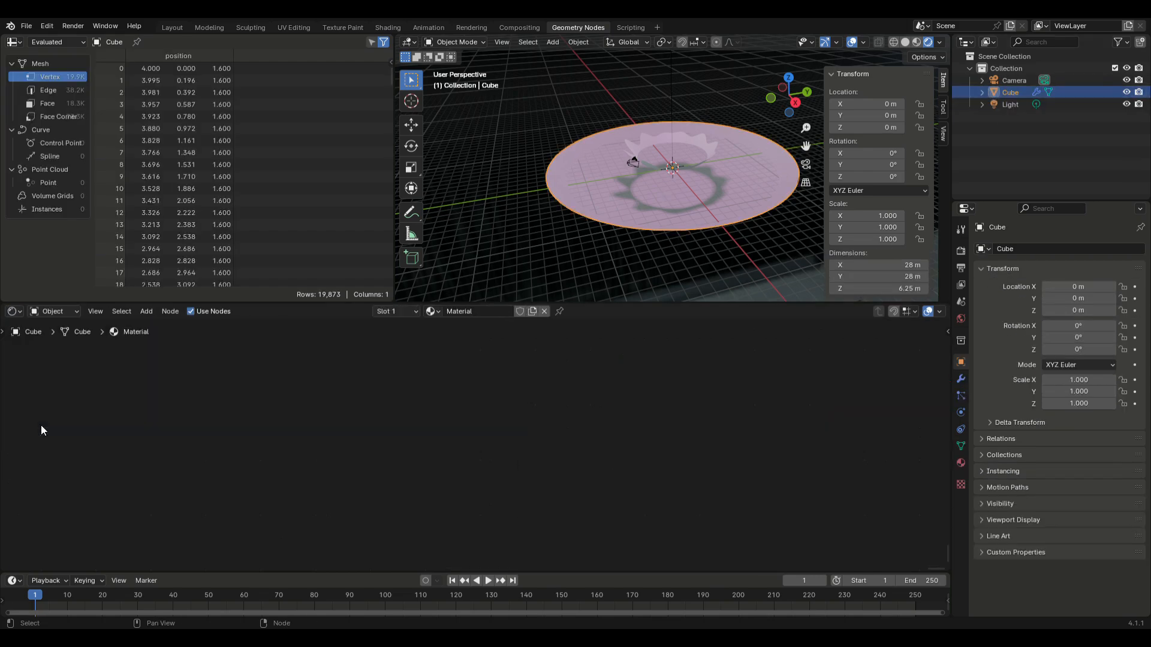
key("Home")
middle_click_drag(532, 425, 596, 426)
scroll(508, 408, "up", 6)
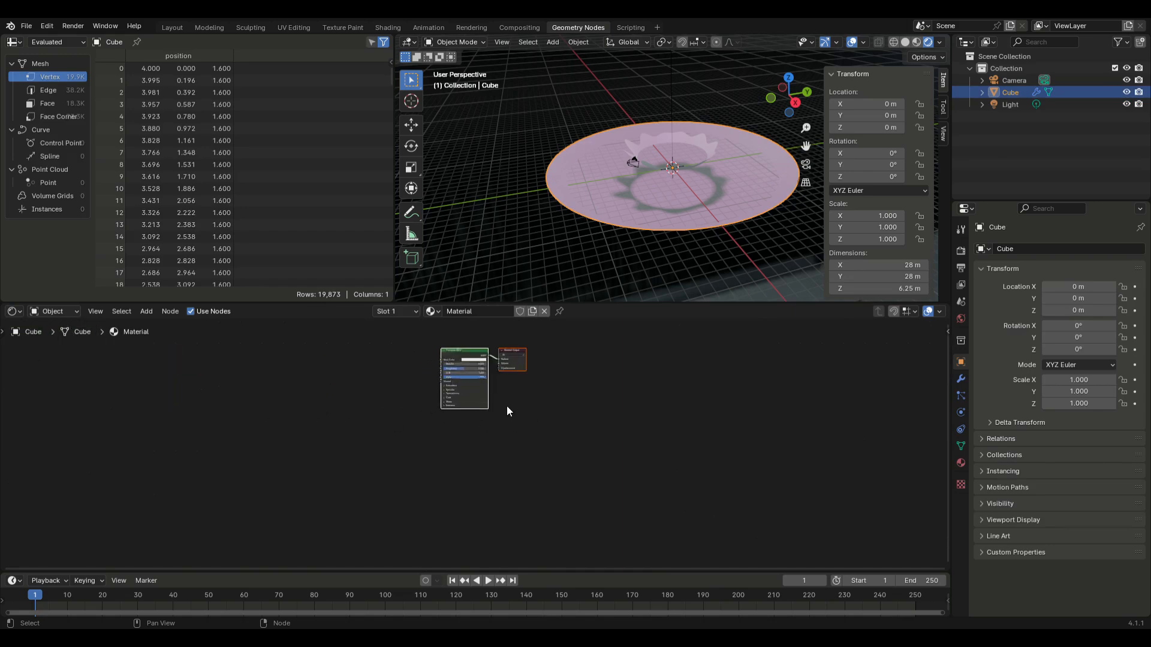
middle_click_drag(509, 397, 501, 491)
scroll(501, 491, "up", 2)
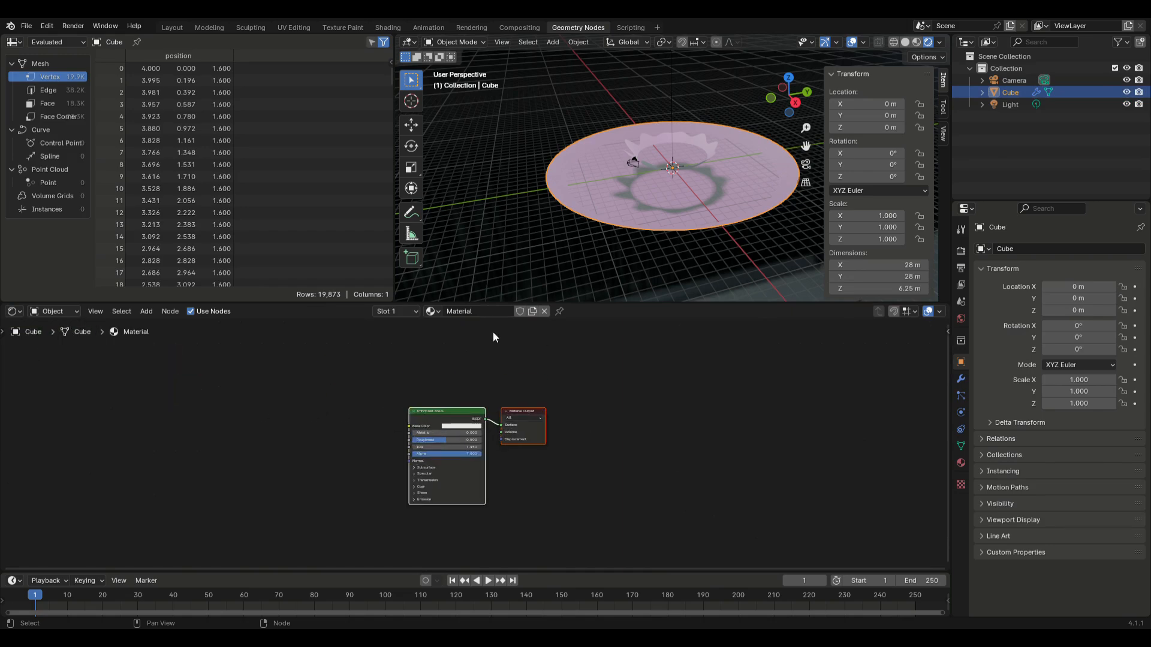
left_click(533, 310)
type("Plate")
key("Return")
Insert a Diffuse BSDF feeding the Material Output surface and delete the Principled BSDF from the Plate material
left_click(146, 311)
mouse_move(167, 377)
left_click(296, 378)
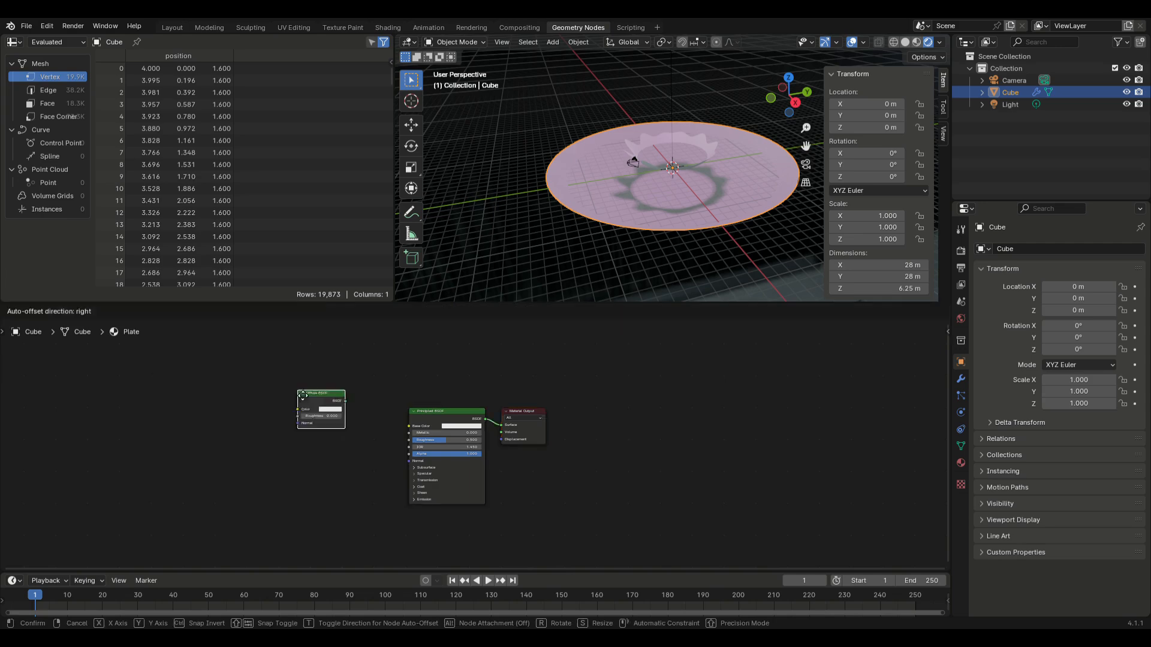
left_click(483, 401)
right_click(455, 418)
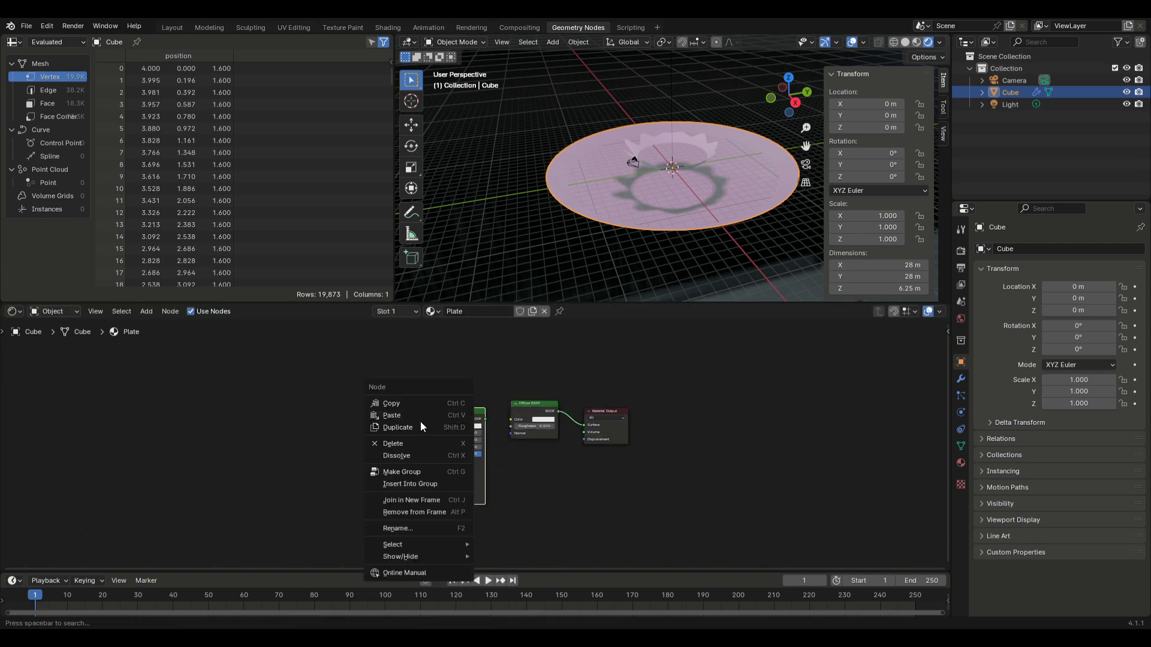
left_click(411, 441)
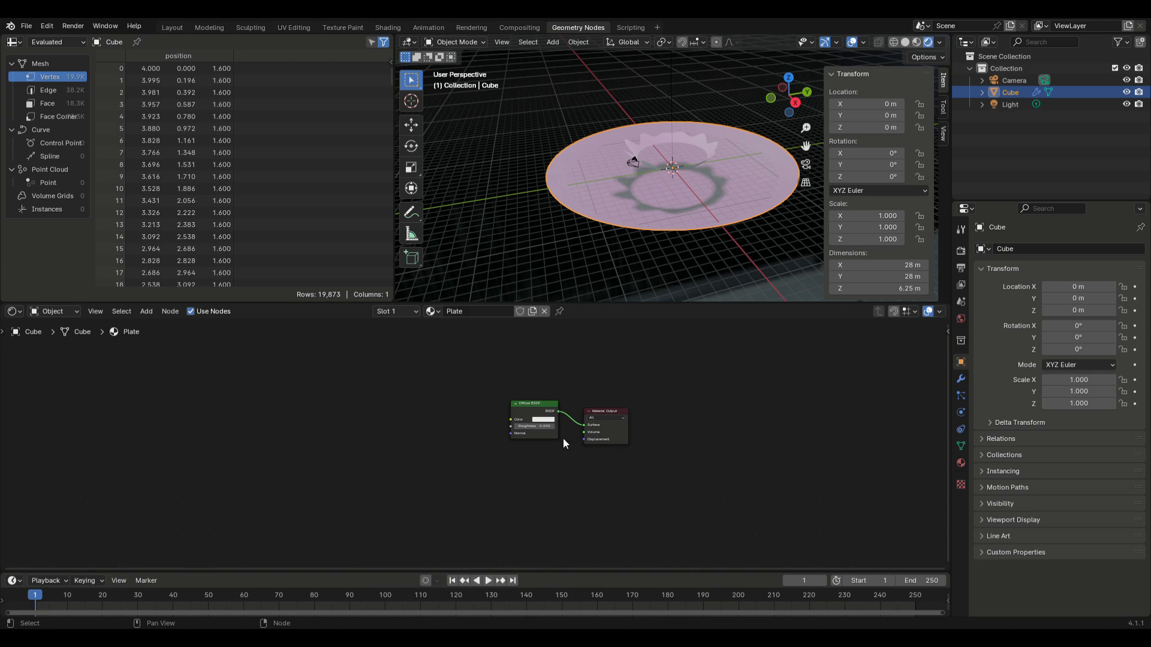
Return to the Geometry Node Editor and shift the final Join Geometry and Group Output nodes away from the surface groups
left_click(17, 312)
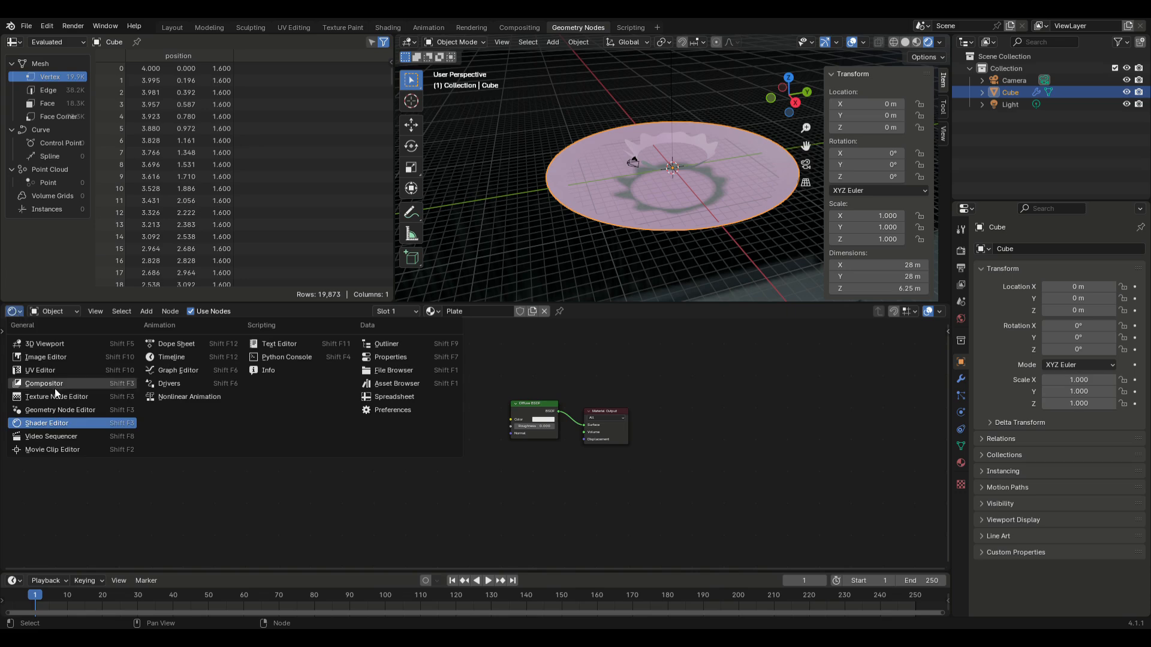
left_click(42, 410)
scroll(685, 423, "down", 7)
middle_click_drag(684, 422, 453, 354)
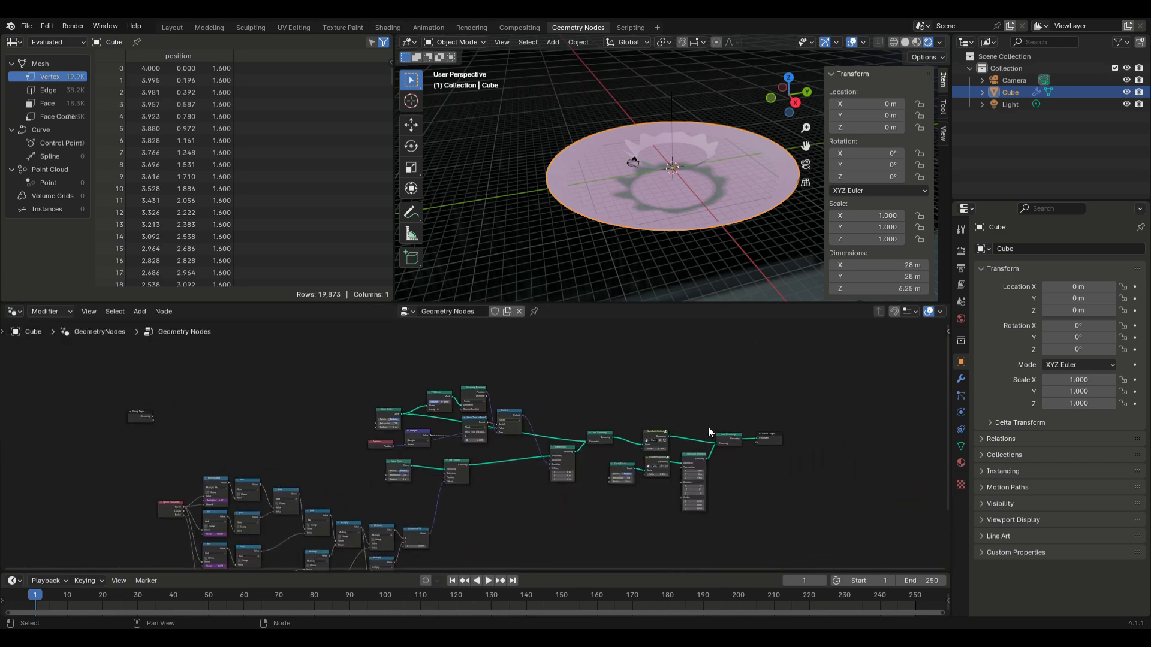
scroll(774, 414, "up", 6)
middle_click_drag(774, 414, 570, 427)
scroll(665, 416, "up", 6)
middle_click_drag(712, 434, 666, 396)
left_click_drag(731, 371, 872, 435)
left_click_drag(763, 397, 852, 395)
Insert a Set Material node between the upper QuadraticSurface group and Join Geometry, and assign it the material named Material
left_click(140, 311)
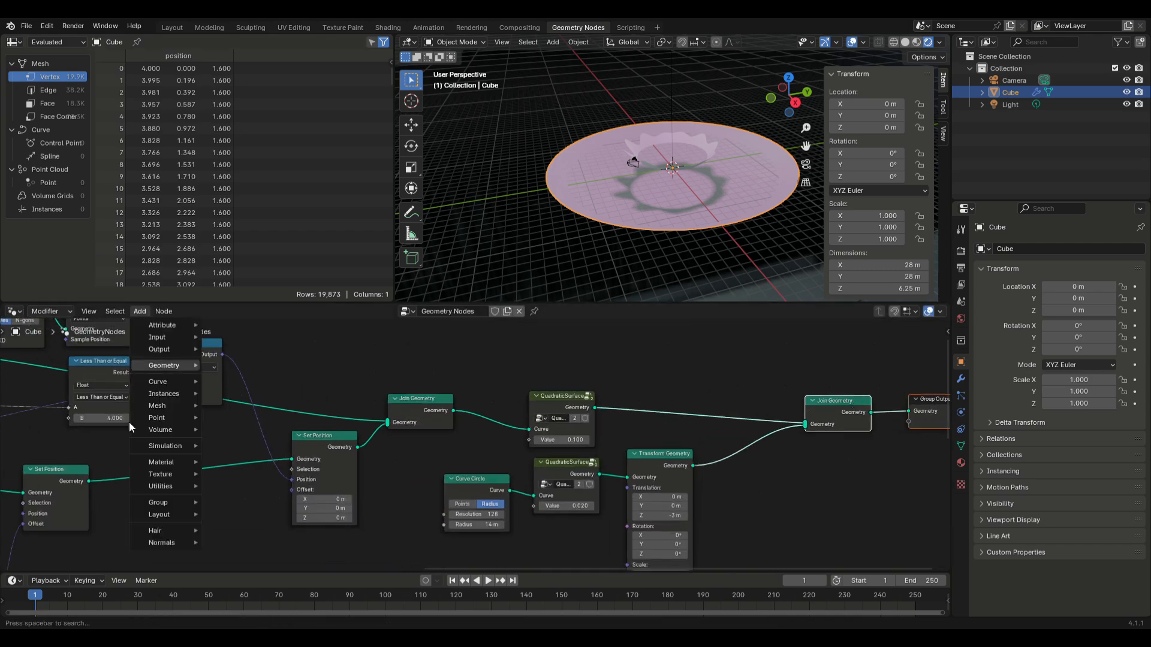
mouse_move(160, 463)
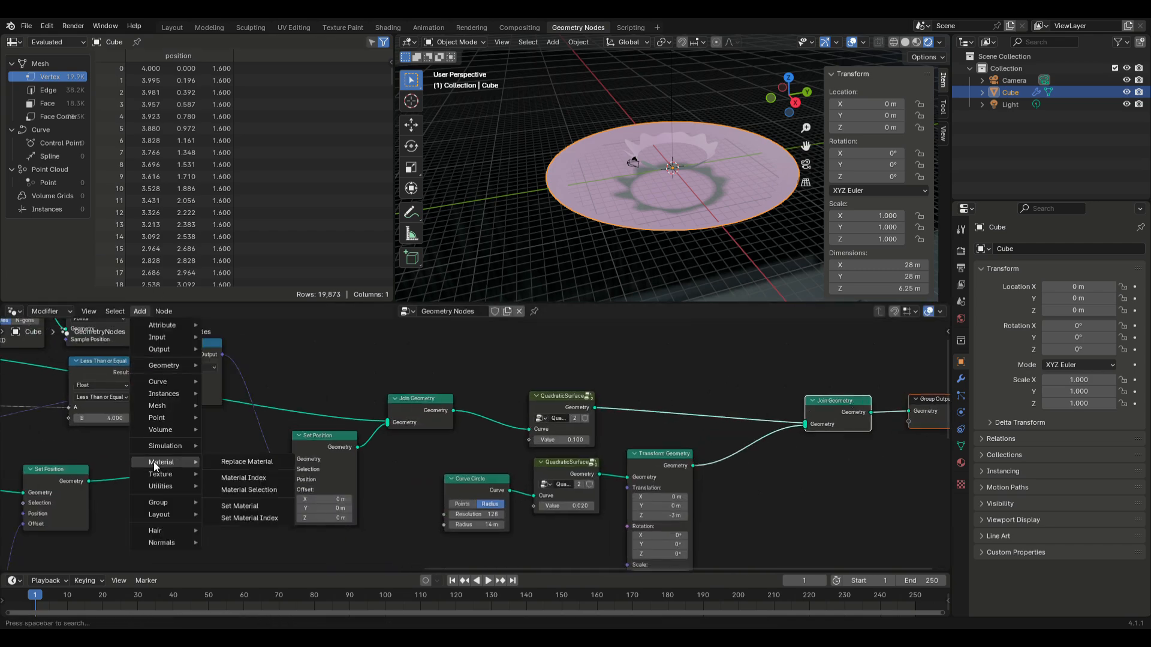
left_click(239, 509)
left_click(708, 386)
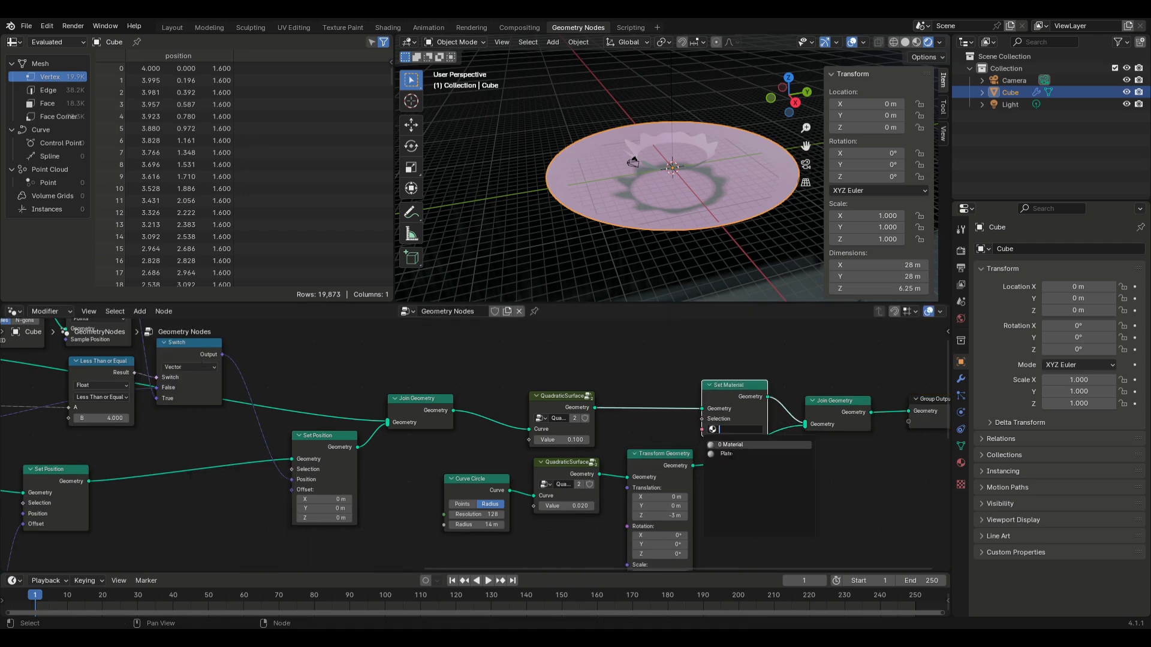
right_click(725, 388)
left_click(675, 348)
Duplicate the Set Material node between Transform Geometry and Join Geometry, and assign the Plate material to the copy
right_click(675, 348)
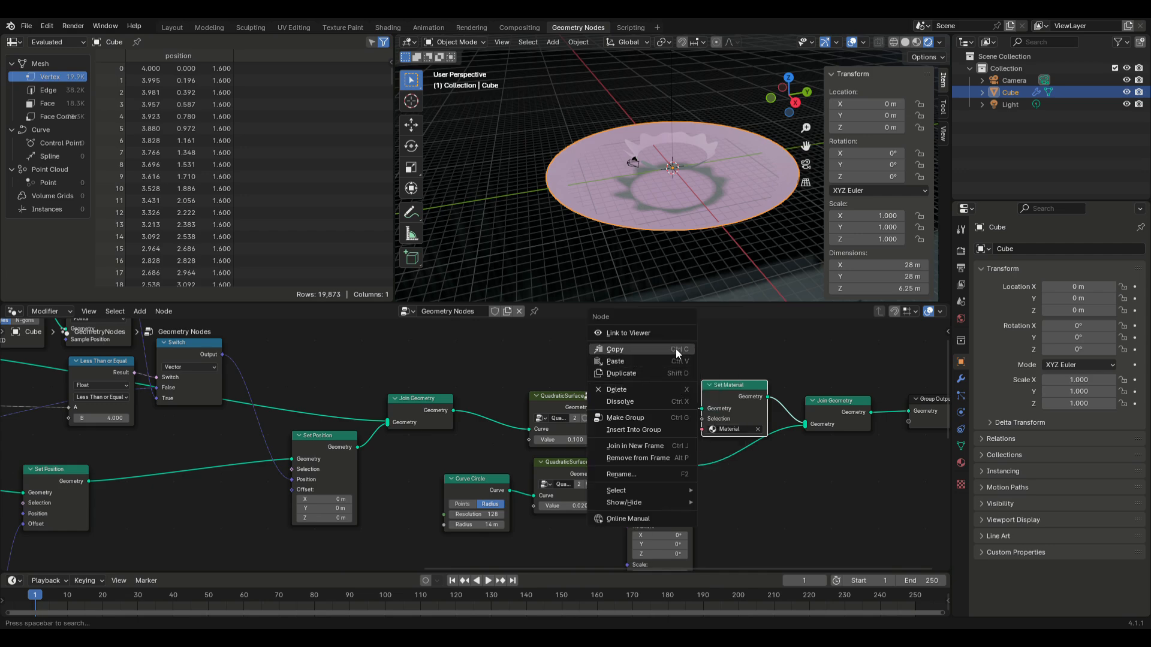
left_click(654, 355)
left_click_drag(655, 354, 763, 472)
left_click(757, 495)
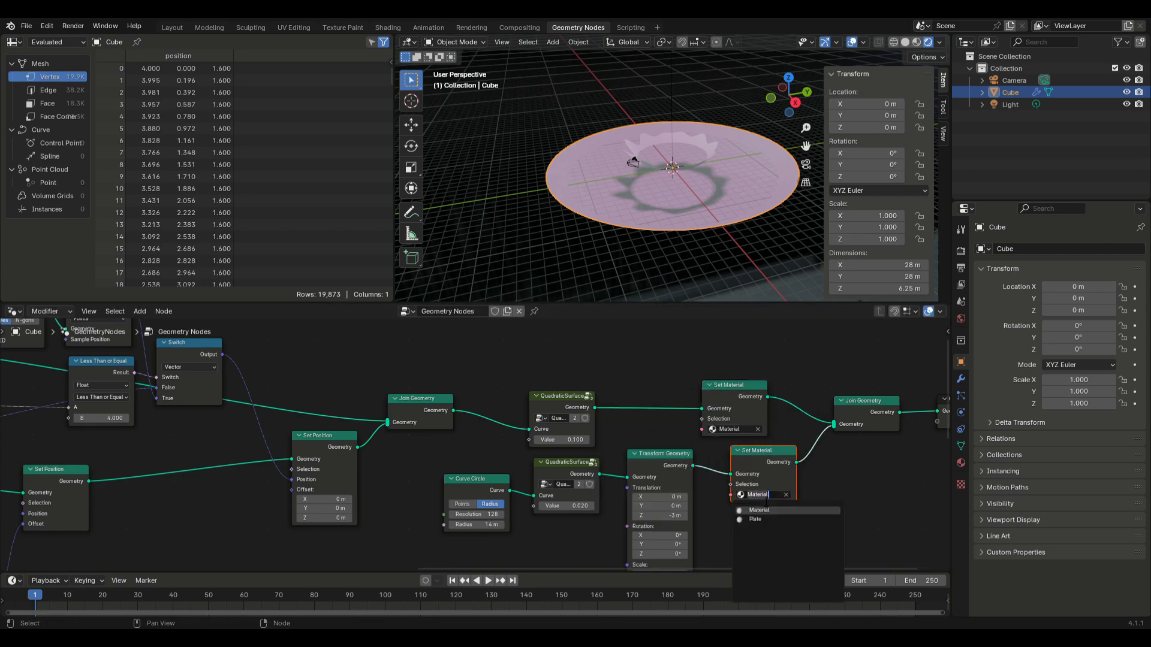
left_click(756, 519)
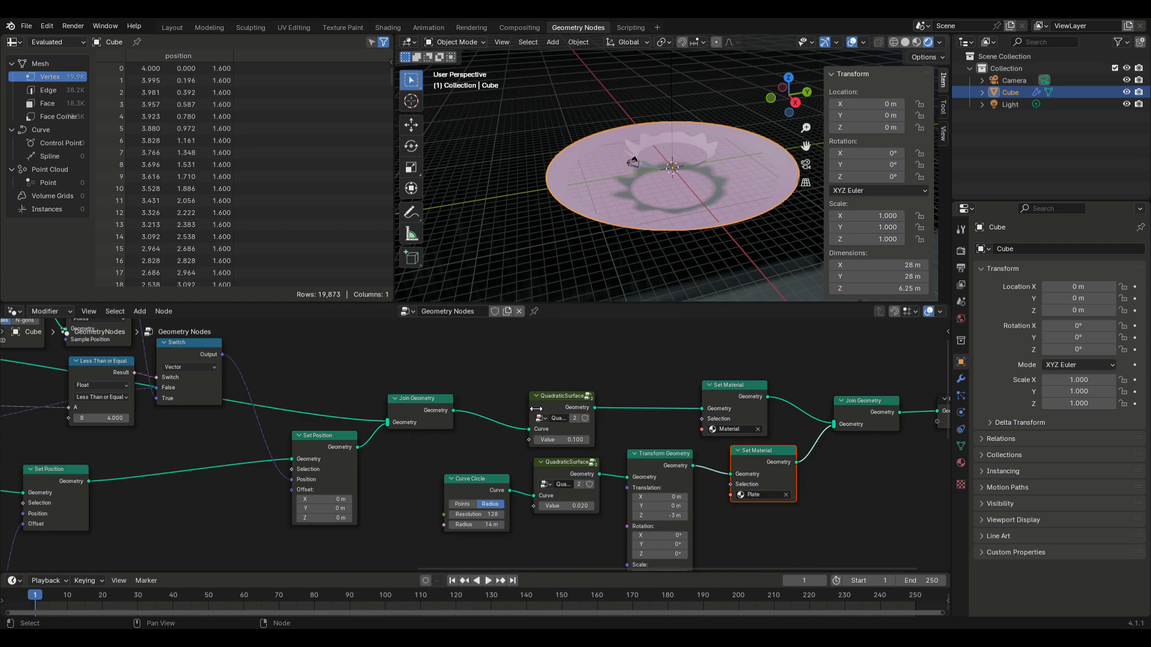
Switch back to the Shader Editor and display the node tree of the material named Material
left_click(14, 312)
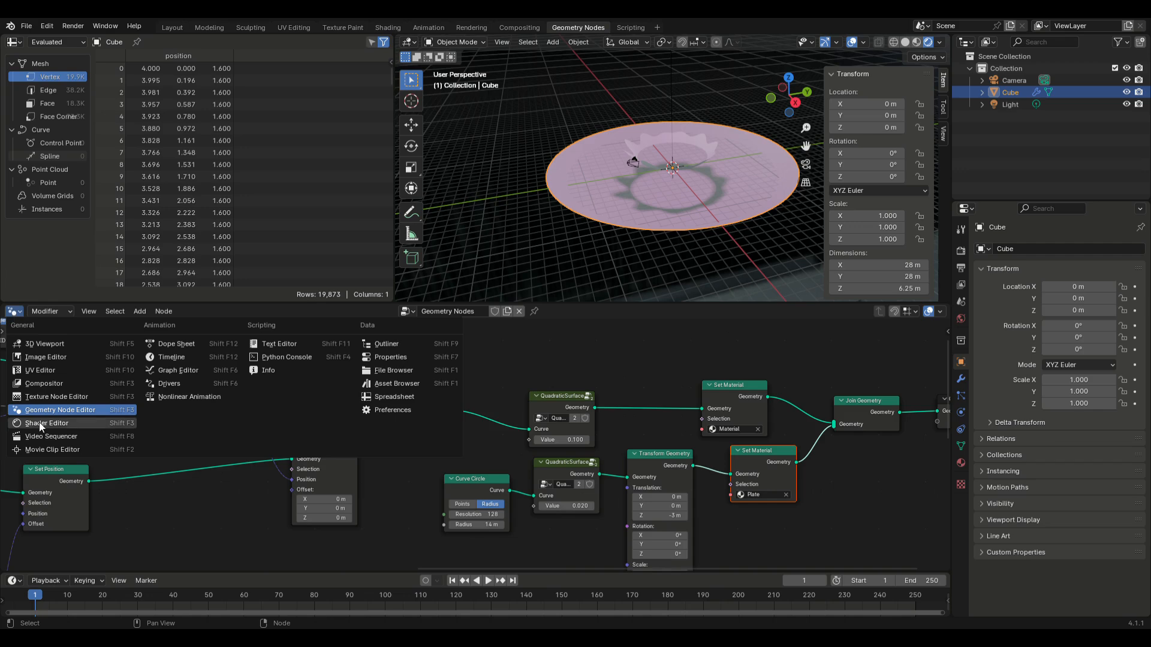
left_click(41, 423)
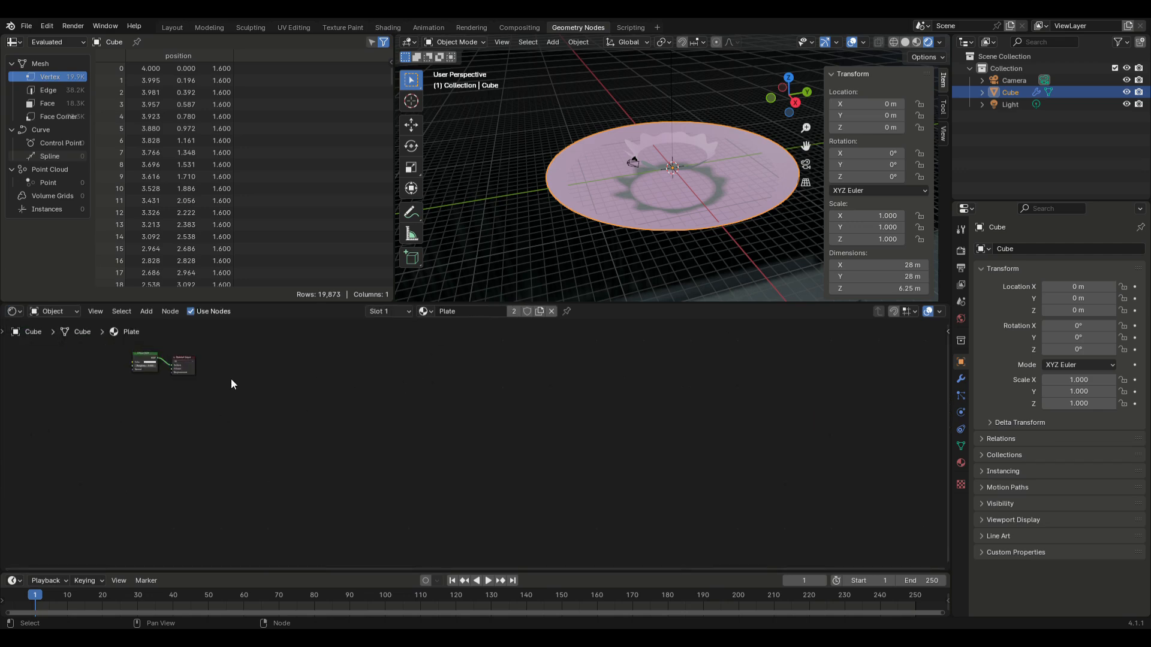
left_click(425, 311)
left_click(446, 329)
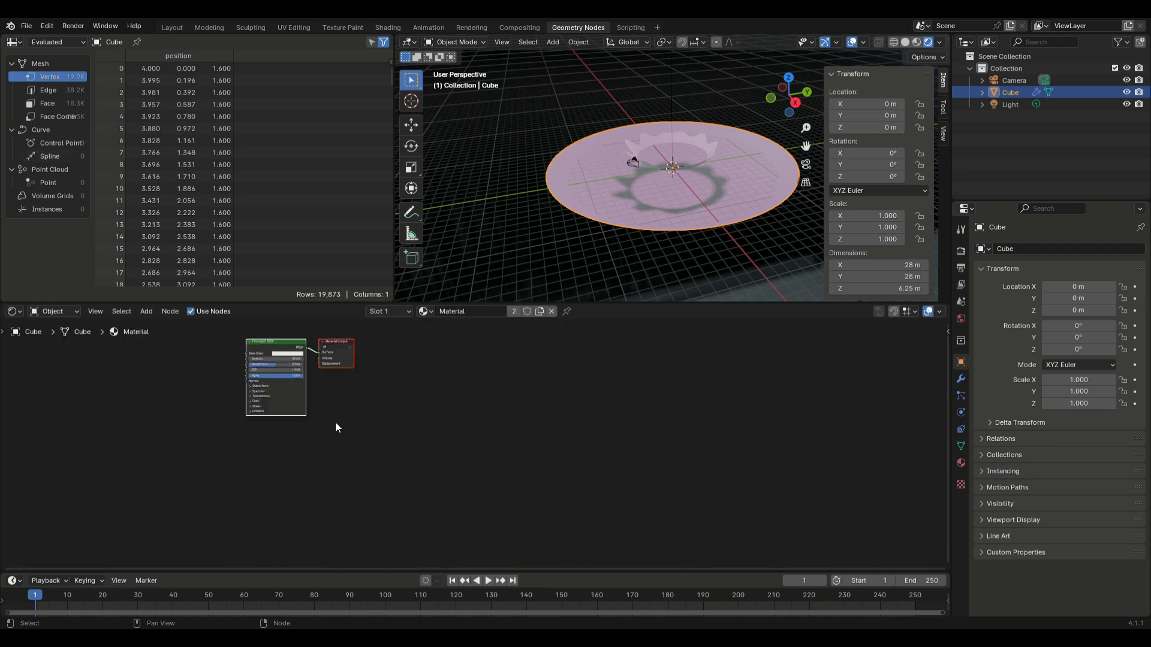
scroll(336, 422, "up", 1)
middle_click_drag(327, 380, 553, 433)
scroll(541, 416, "up", 6)
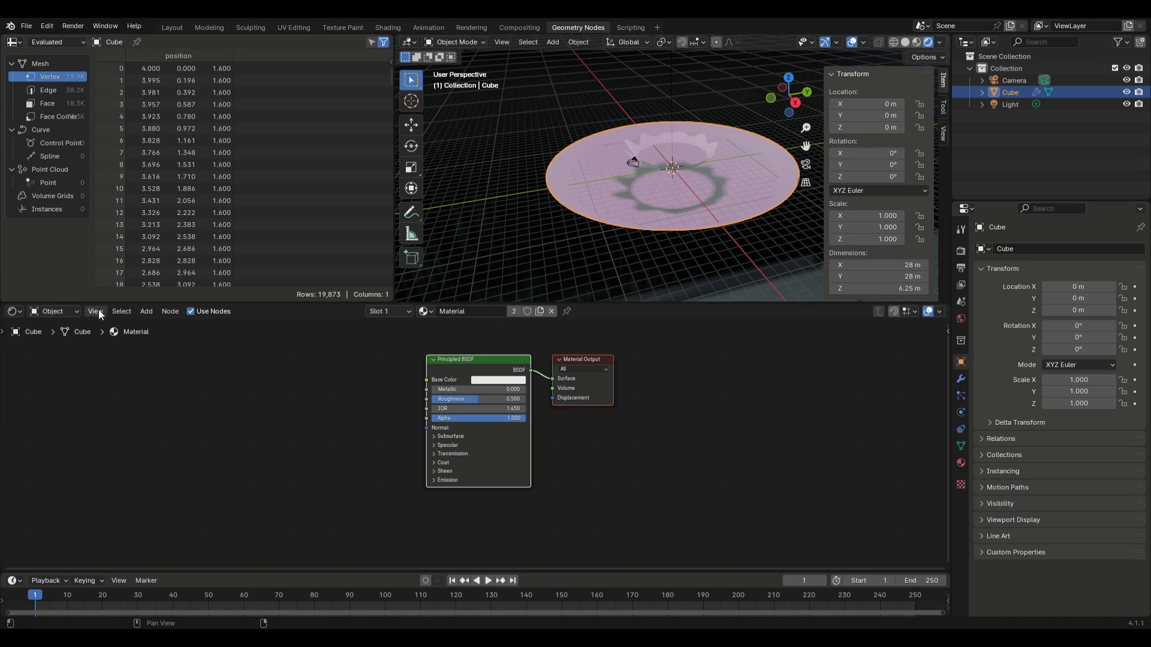
Insert a Voronoi Texture with its Color feeding the Material Output surface, and delete the Principled BSDF
left_click(146, 311)
mouse_move(171, 390)
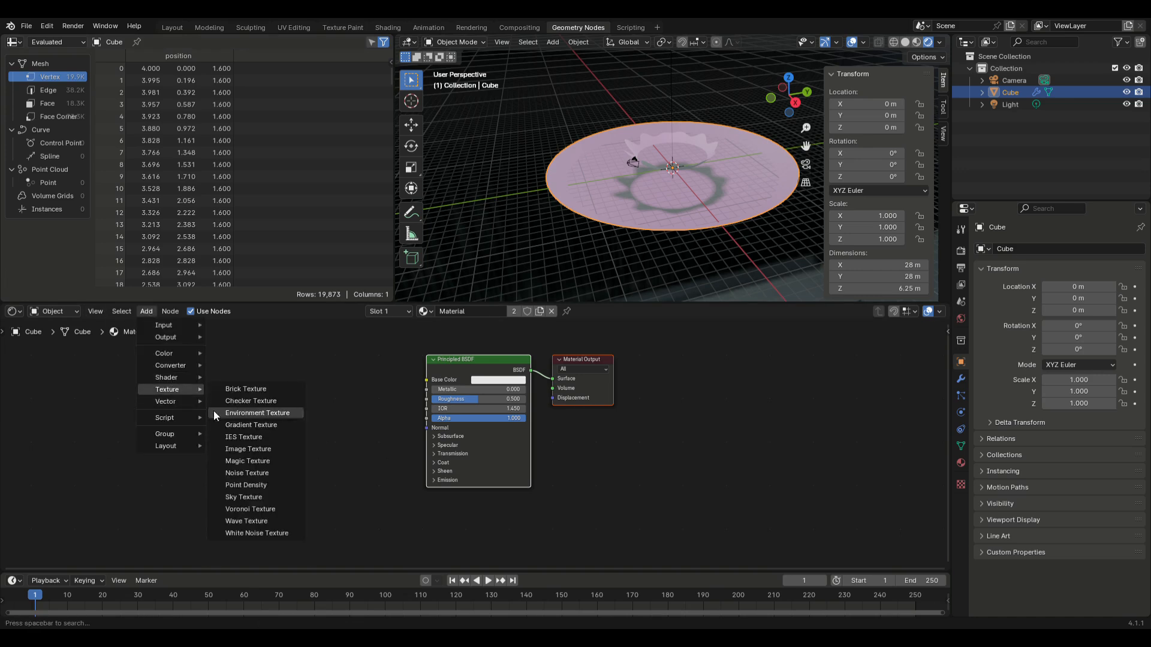
left_click(264, 509)
left_click(541, 393)
left_click(483, 393)
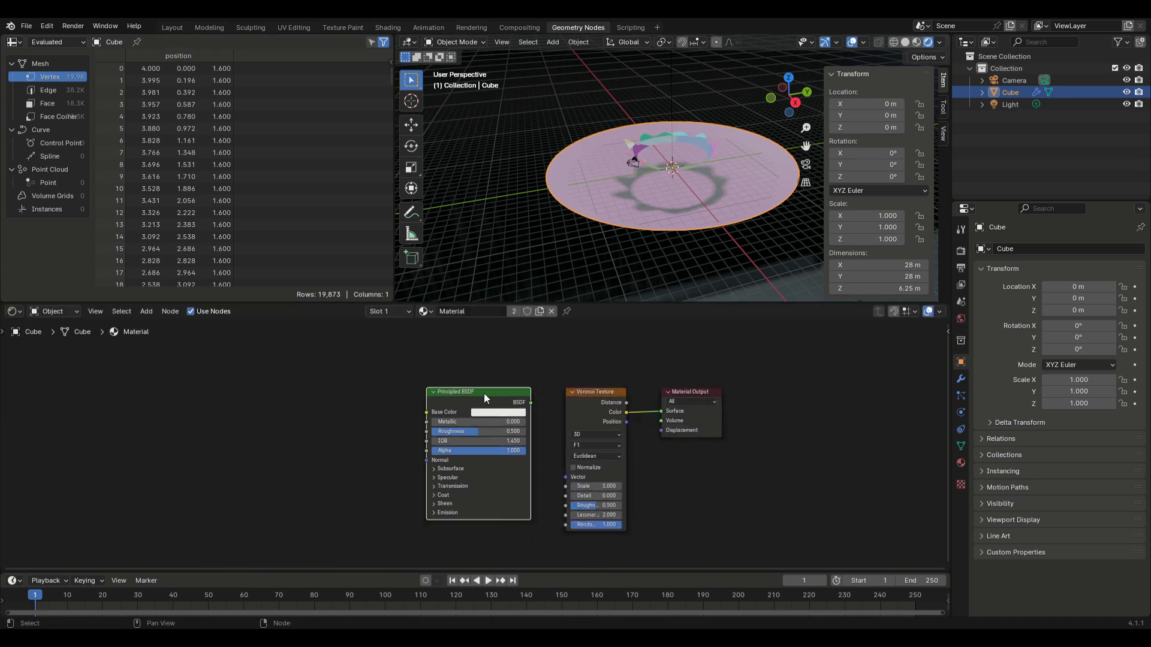
right_click(483, 393)
left_click(468, 422)
left_click_drag(581, 397, 440, 380)
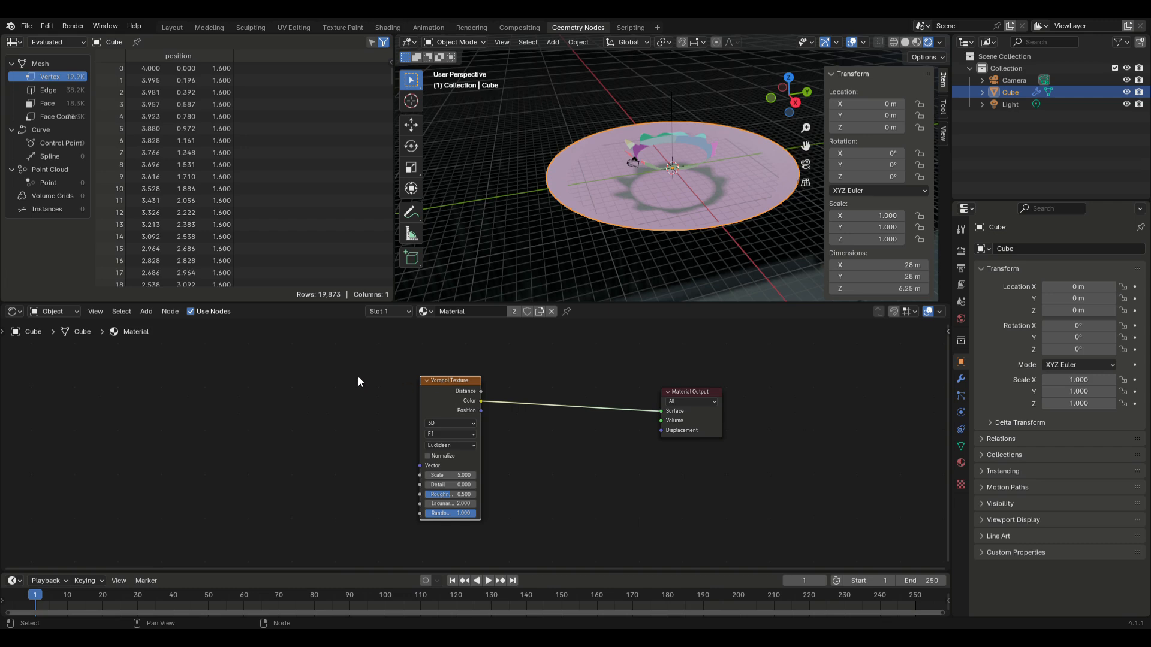
Insert a Vector Math node set to Multiply before the Material Output, with the Voronoi Position feeding both vector inputs
left_click(150, 313)
mouse_move(151, 326)
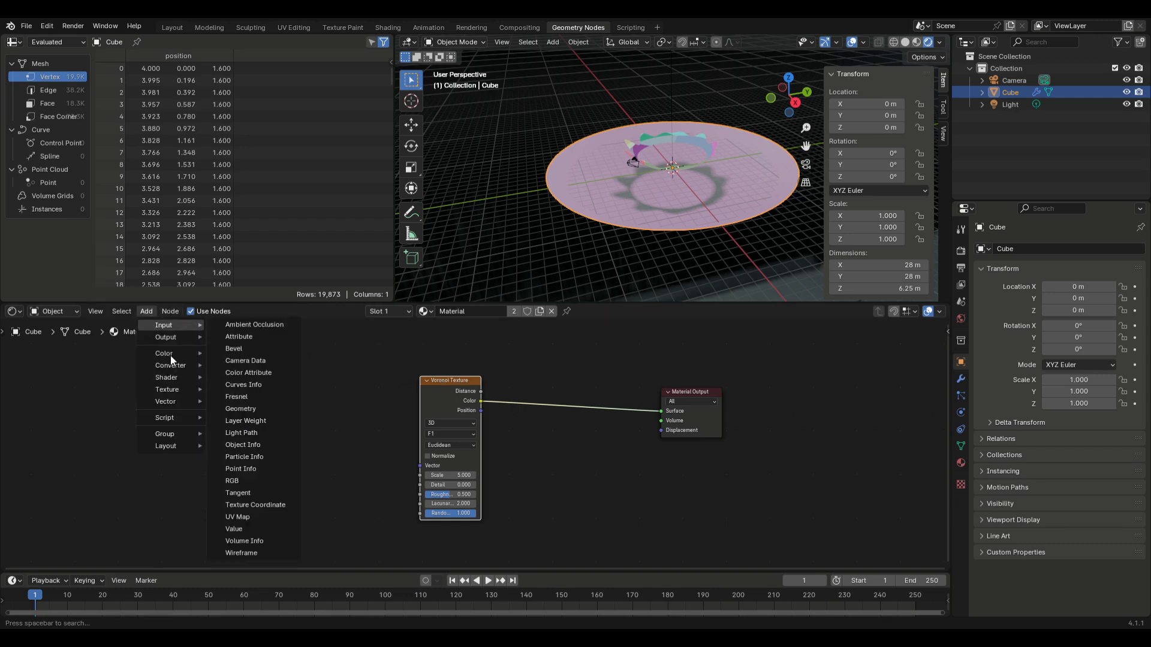
mouse_move(163, 355)
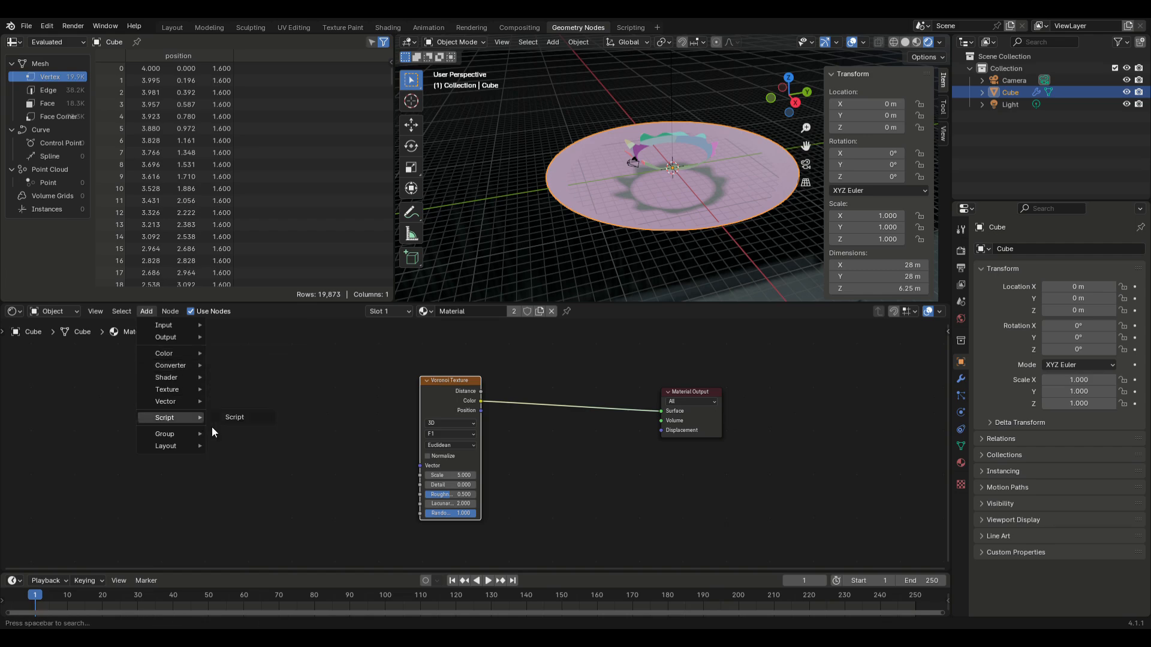
left_click(267, 522)
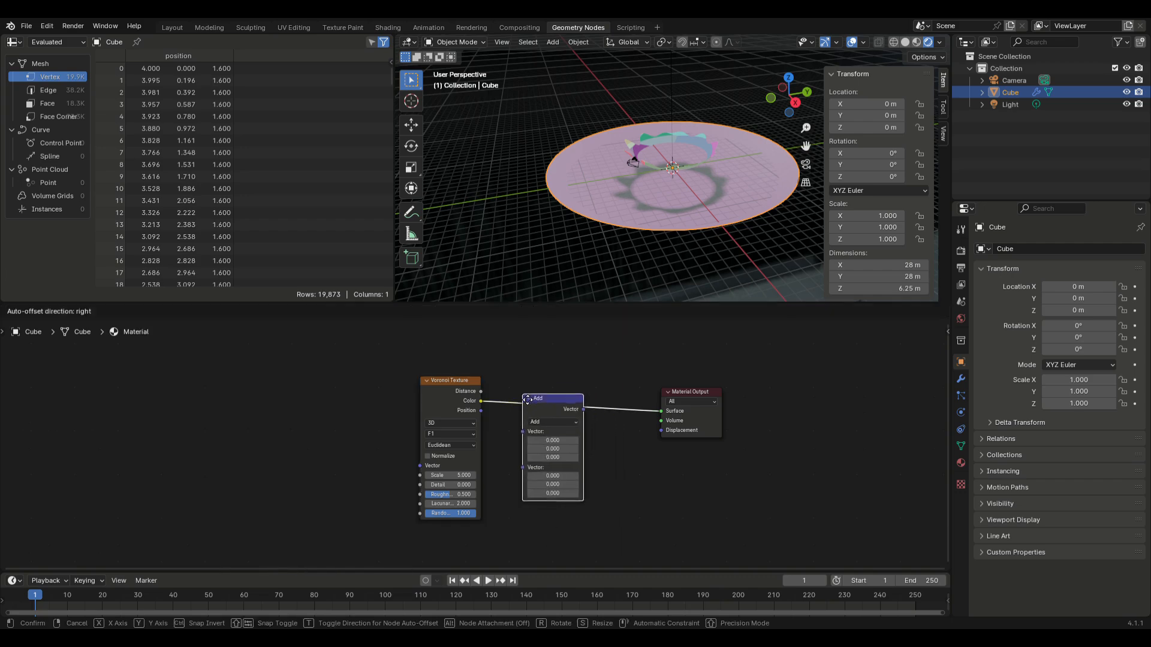
left_click(546, 414)
left_click(547, 412)
left_click(547, 454)
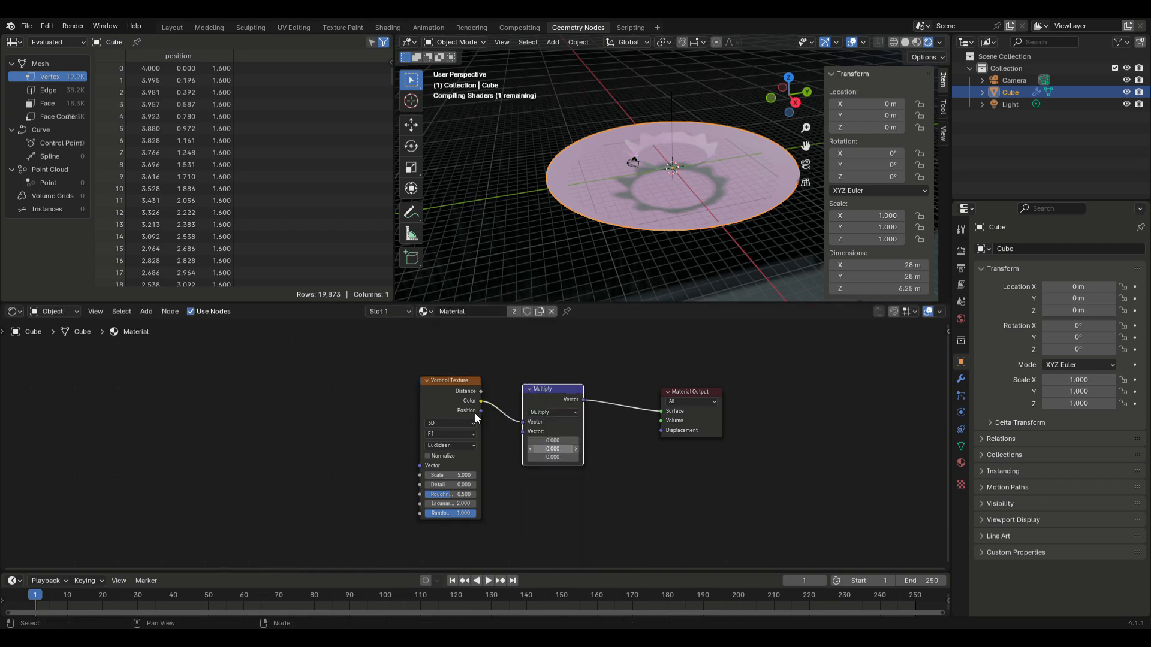
left_click_drag(480, 411, 523, 431)
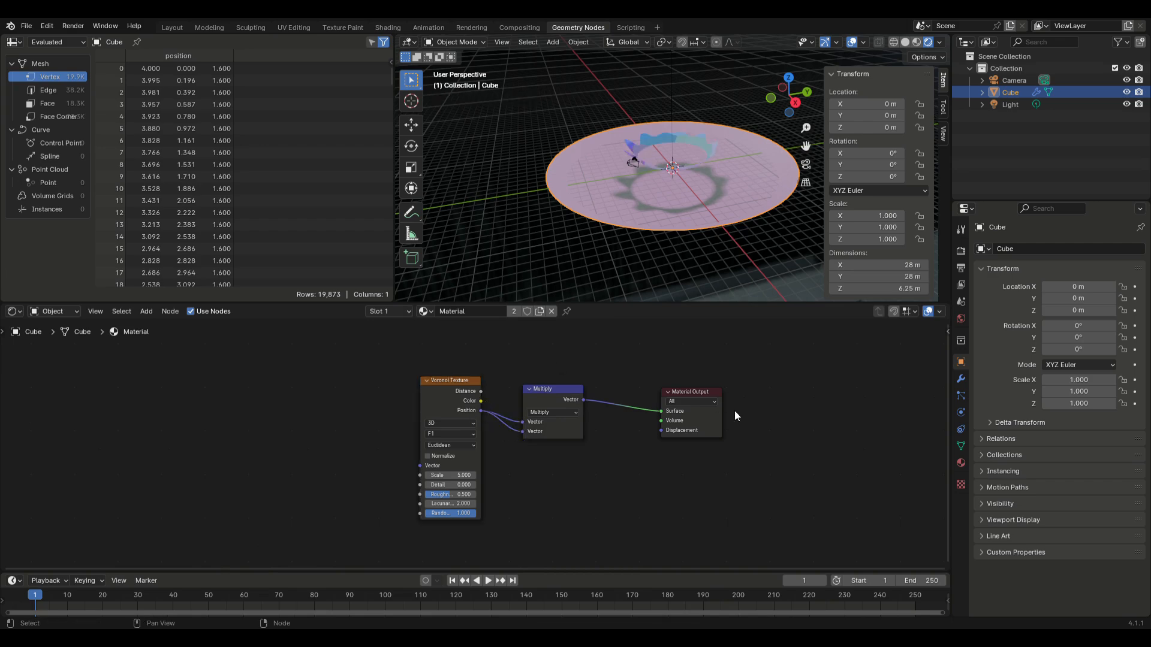
Set the Voronoi Texture's scale to 1, detail to 5 and roughness to 1, and inspect the petal ring's colours
scroll(650, 217, "up", 4)
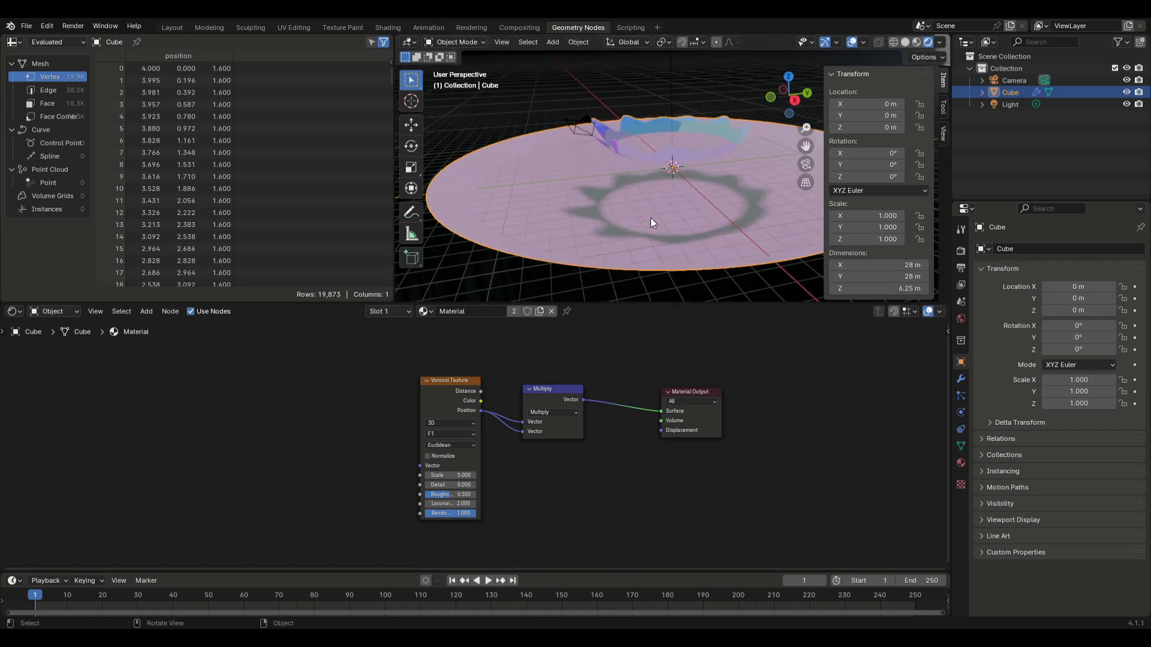
key("n")
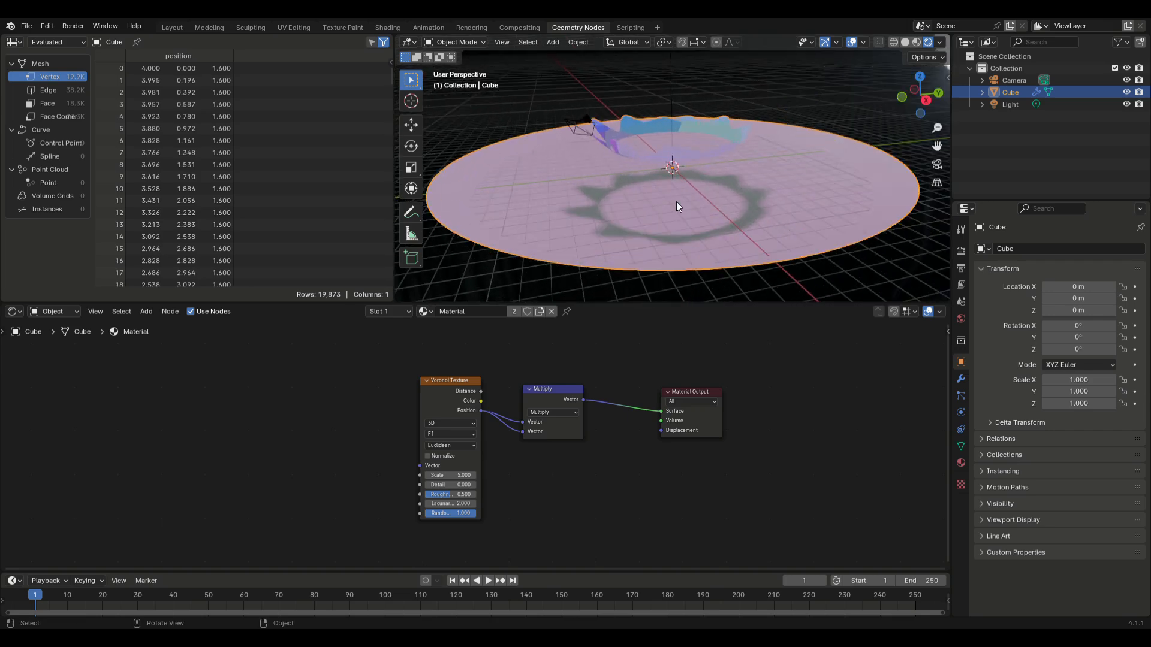
middle_click_drag(676, 201, 703, 194)
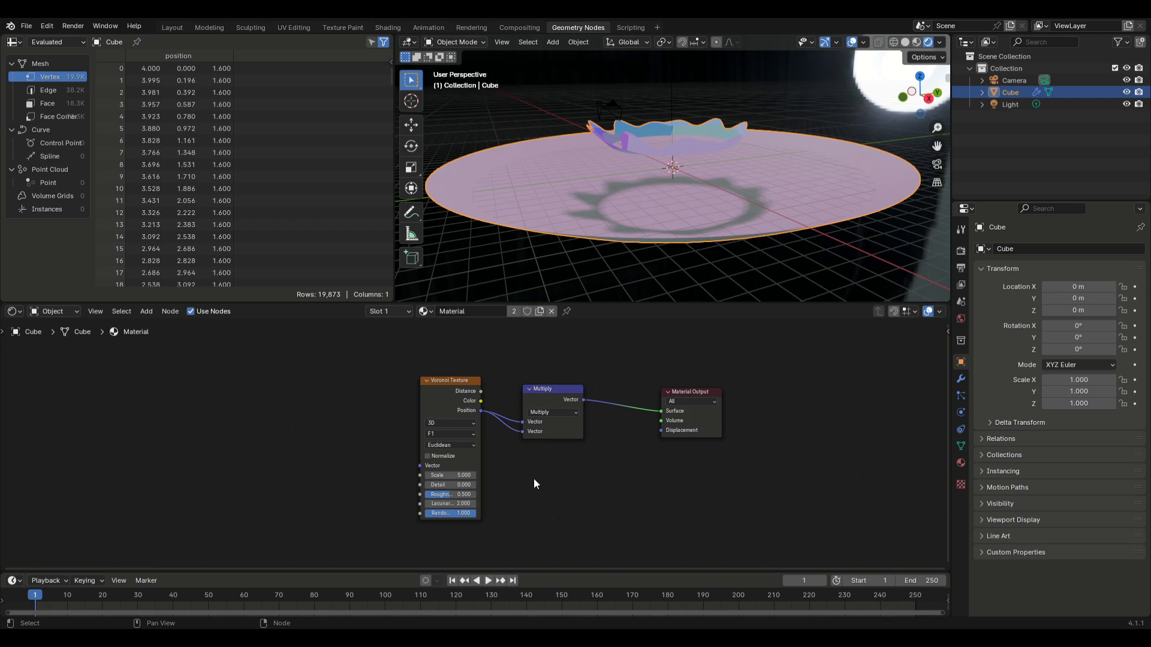
scroll(431, 485, "up", 1)
double_click(427, 483)
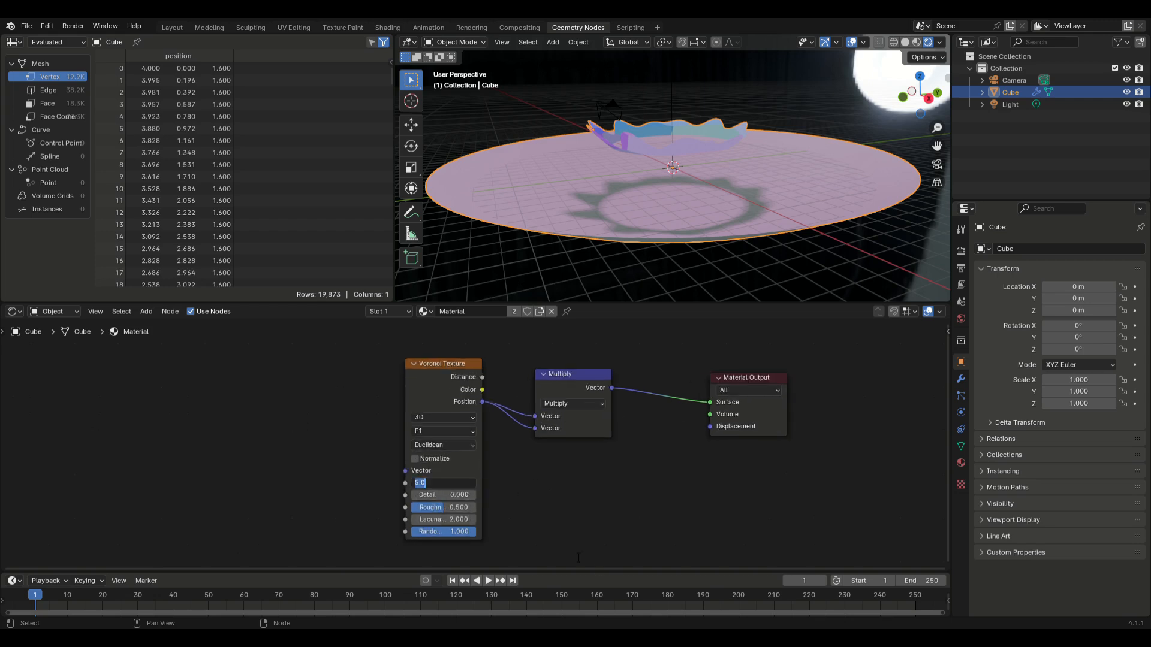
type("1")
key("Tab")
type("5")
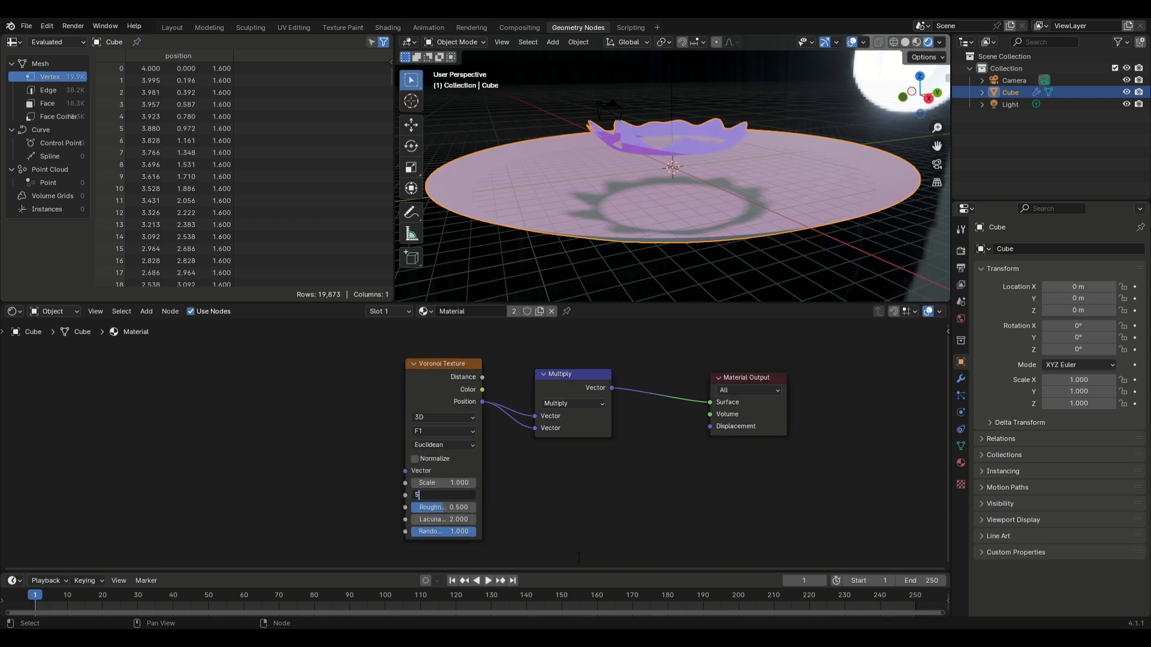
key("Tab")
type("1")
key("Tab")
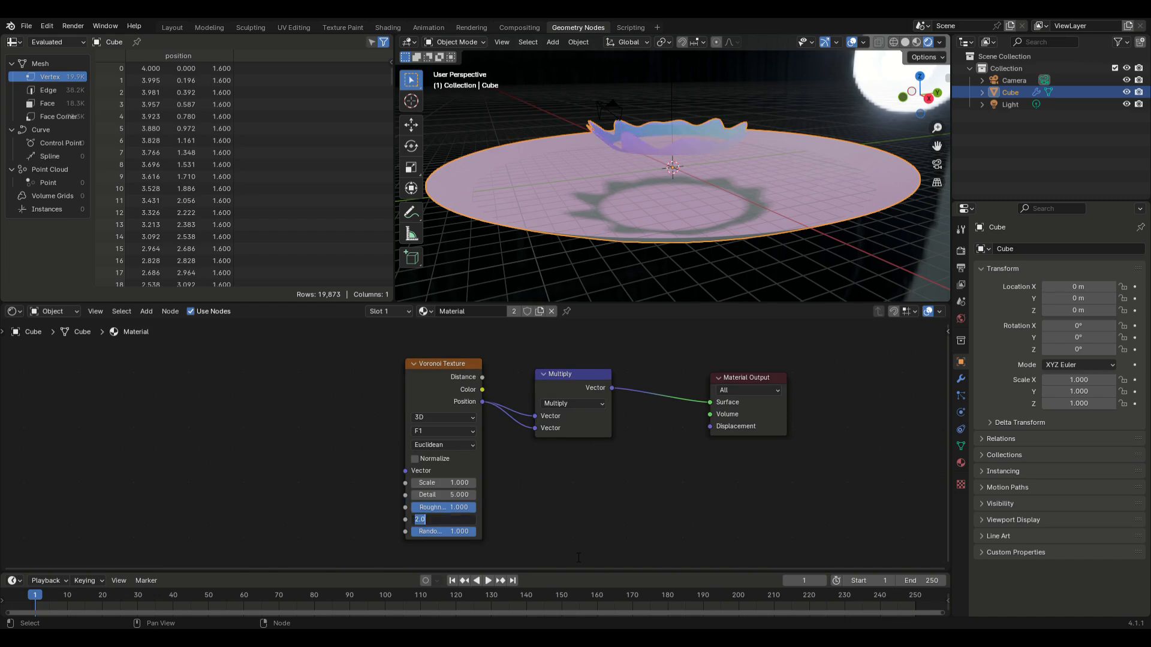
key("Return")
middle_click_drag(657, 209, 662, 216)
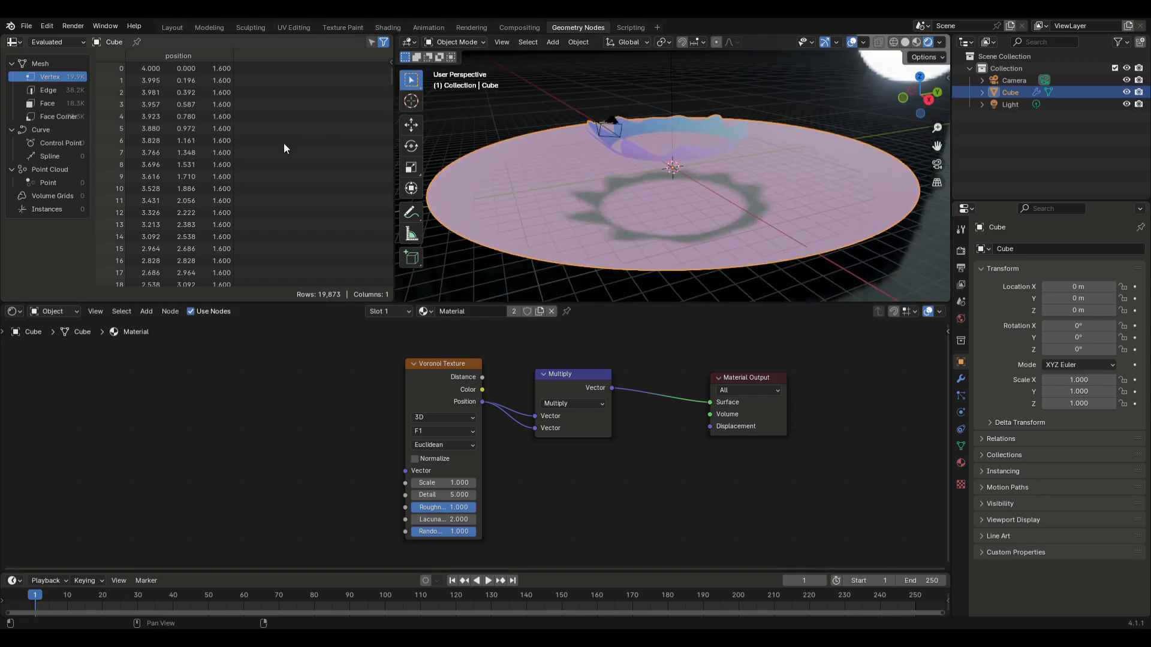
Insert a Brightness/Contrast node between the Multiply node and the Material Output, with brightness 1 and contrast 3.5
left_click(147, 311)
mouse_move(167, 355)
left_click(257, 352)
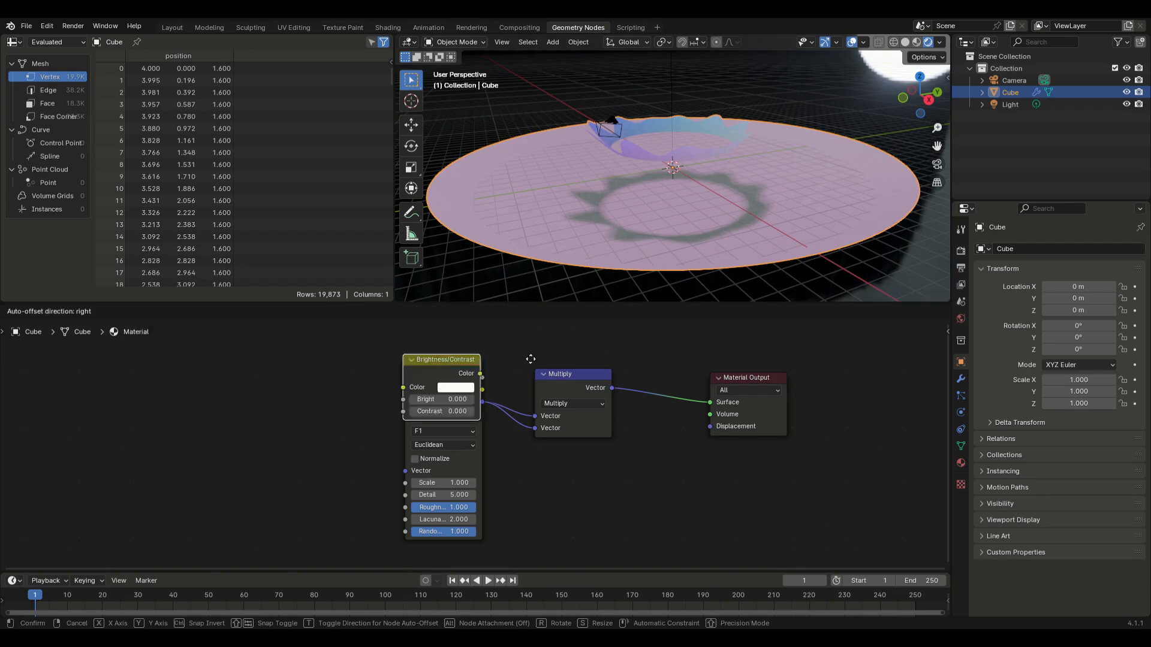
left_click(695, 402)
left_click(699, 405)
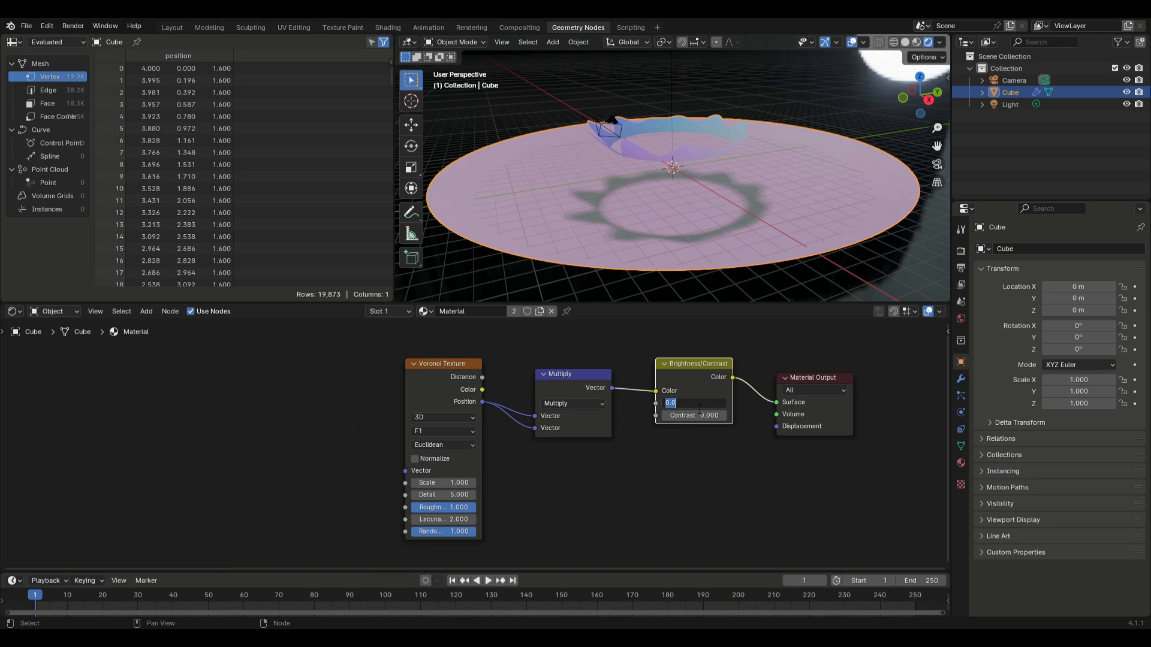
type("1")
key("Tab")
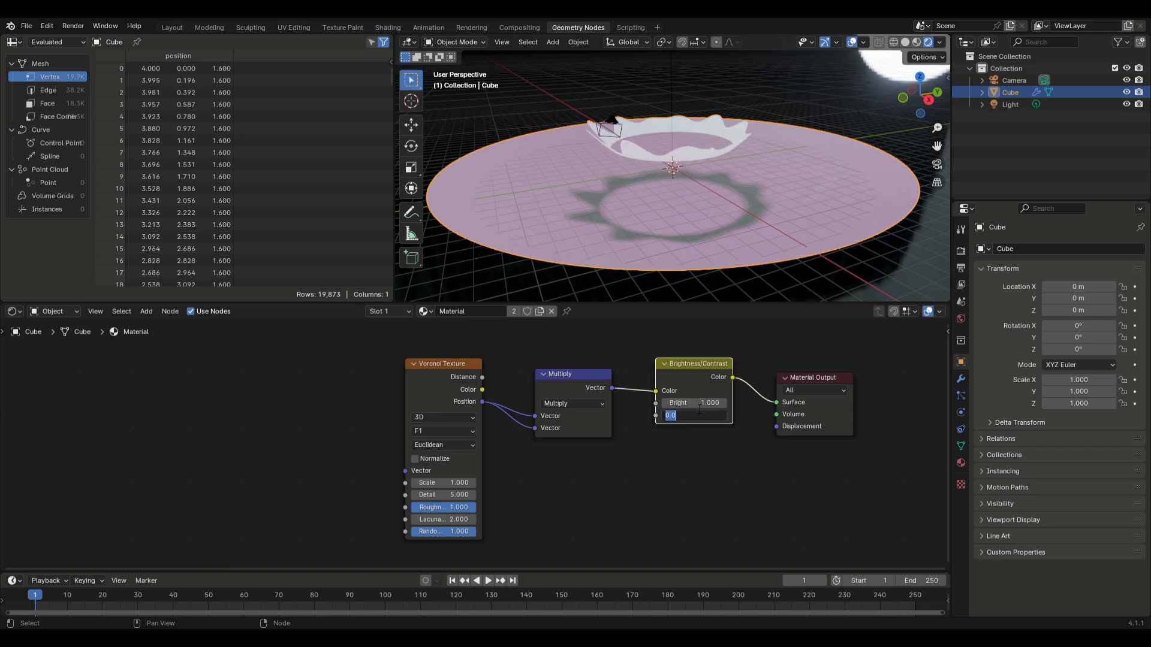
key("Return")
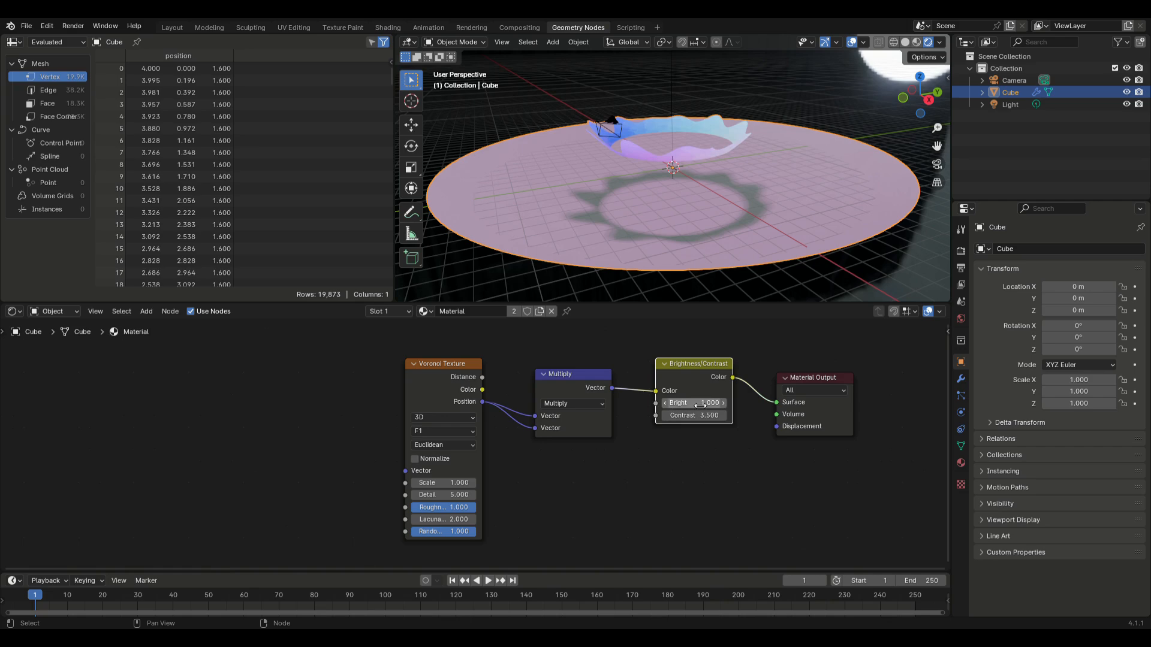
Insert an Emission shader with strength 3 between the Brightness/Contrast node and the Material Output
left_click(153, 312)
mouse_move(158, 375)
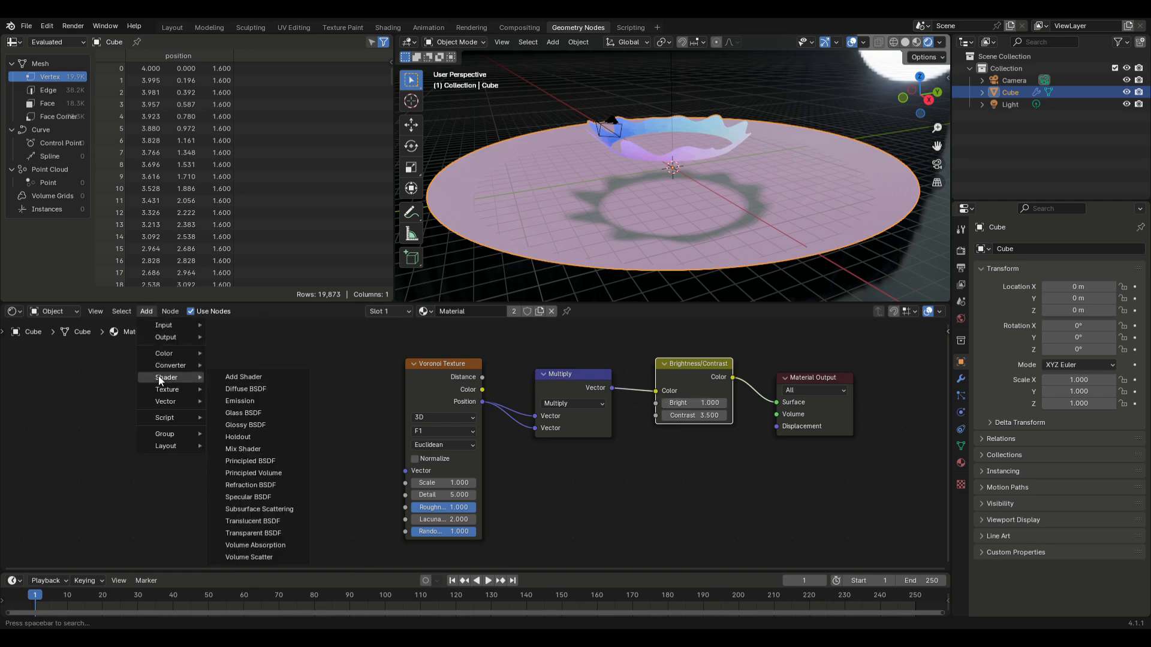
left_click(269, 401)
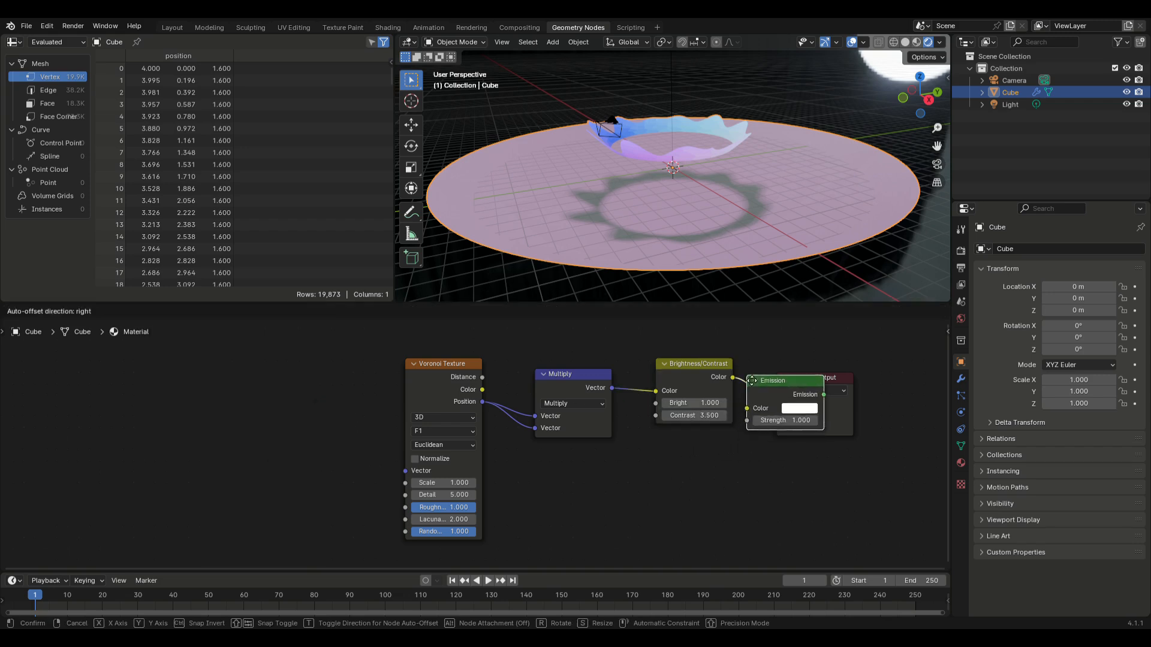
left_click(821, 420)
left_click(826, 423)
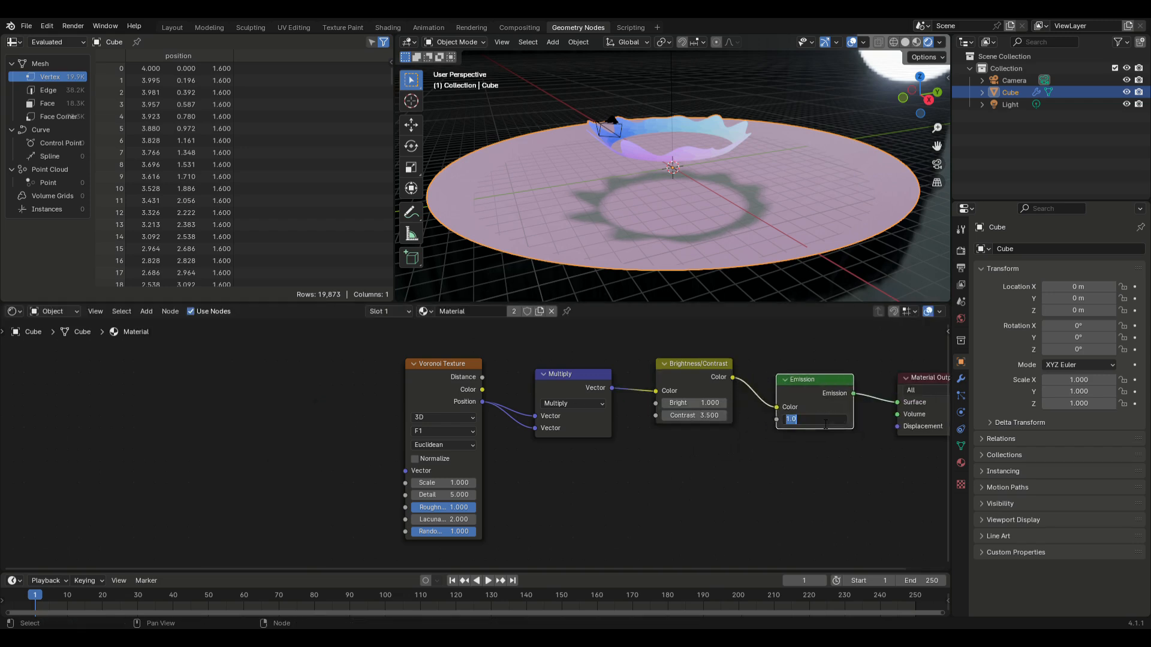
key("Return")
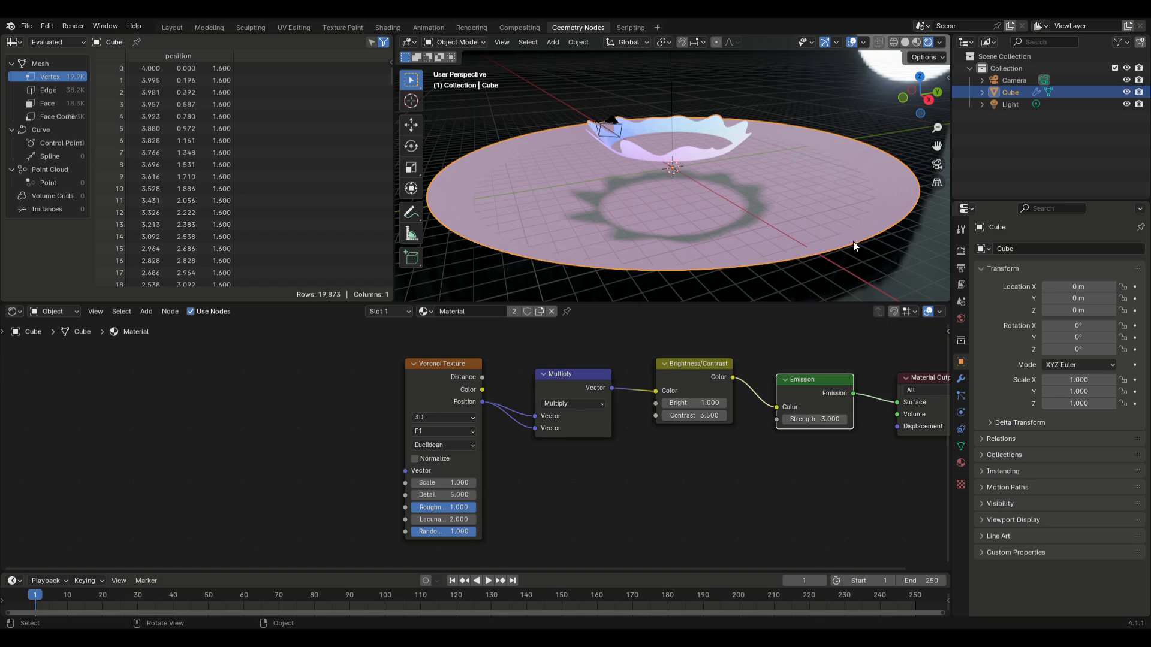
Add a Noise Texture before the Voronoi Texture and feed its Color into the Voronoi Vector input
left_click(142, 310)
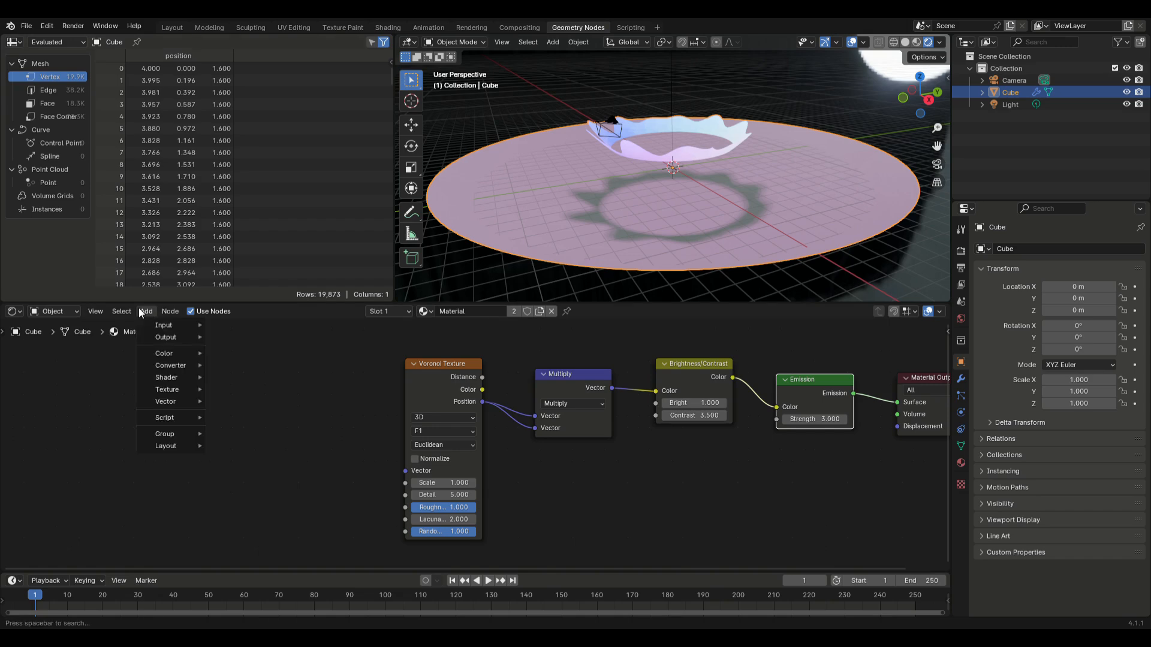
mouse_move(183, 386)
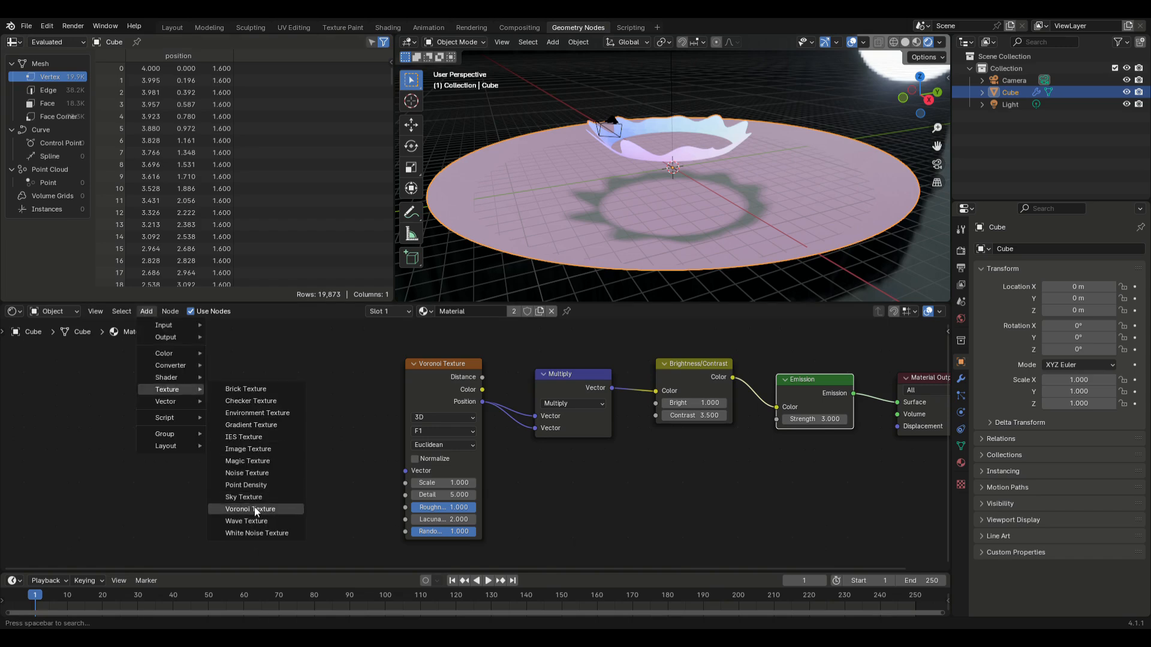
left_click(250, 473)
left_click(373, 399)
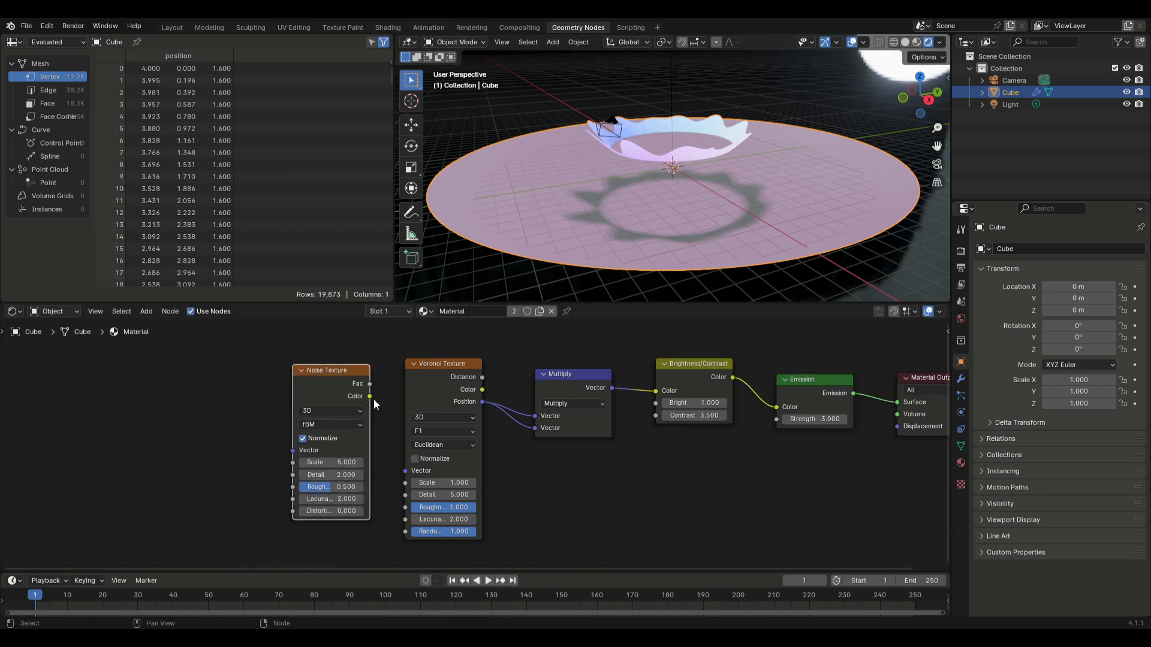
left_click_drag(370, 397, 403, 469)
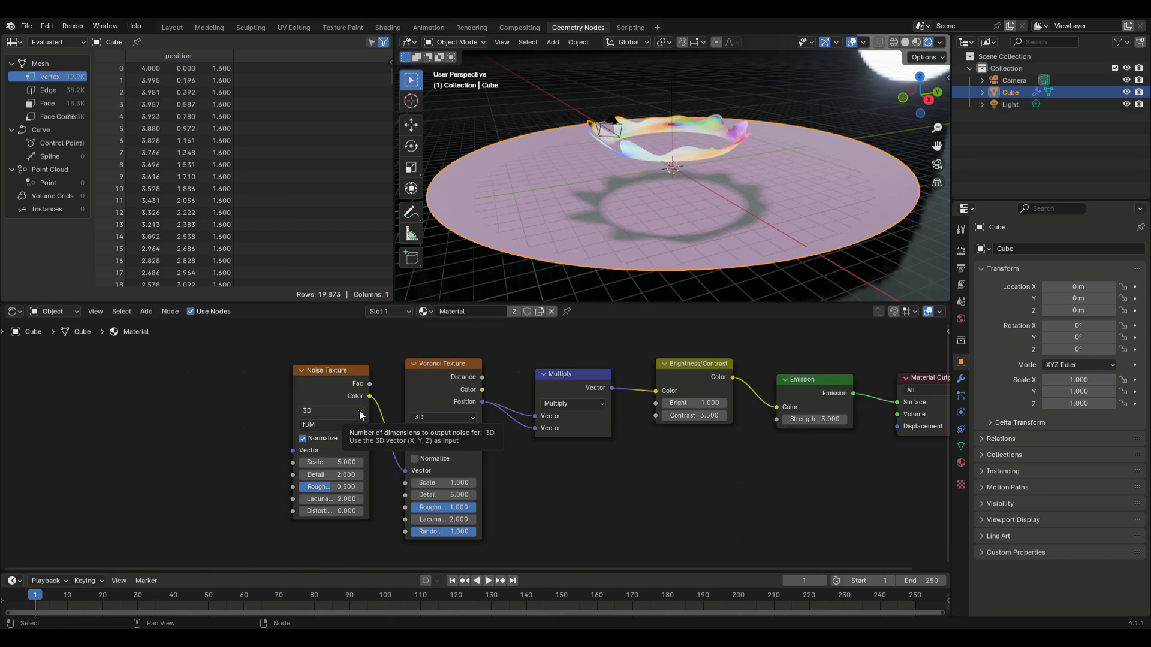
Set the Noise Texture's scale to 0.5, detail to 3, roughness to 1 and distortion to 2
left_click(336, 464)
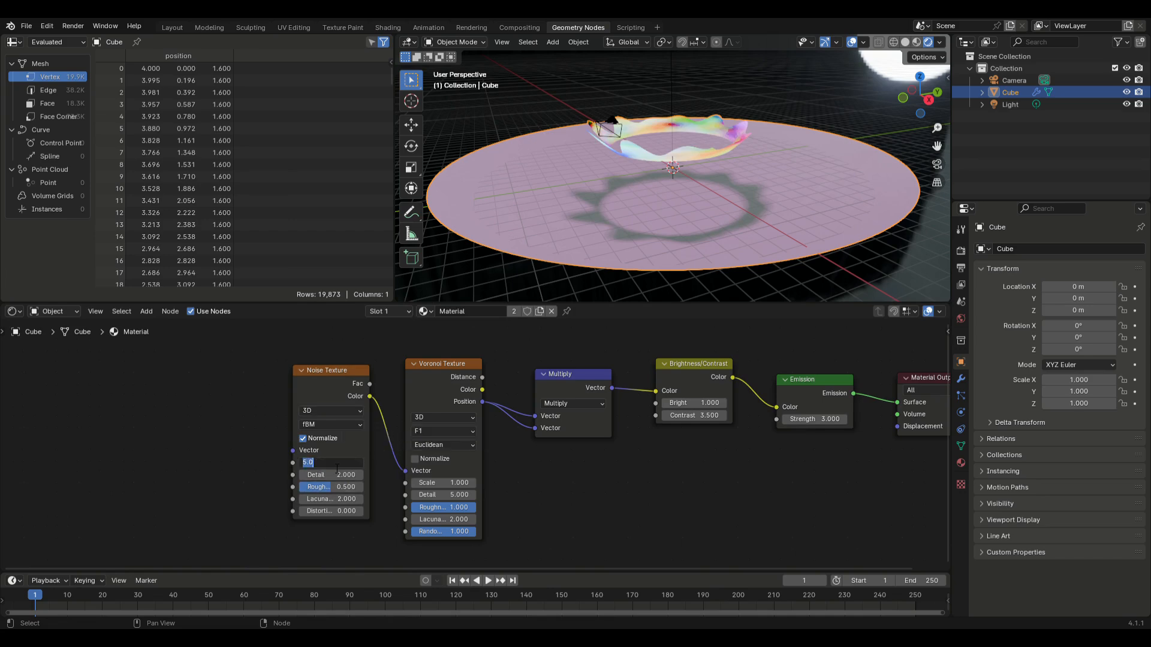
key("Tab")
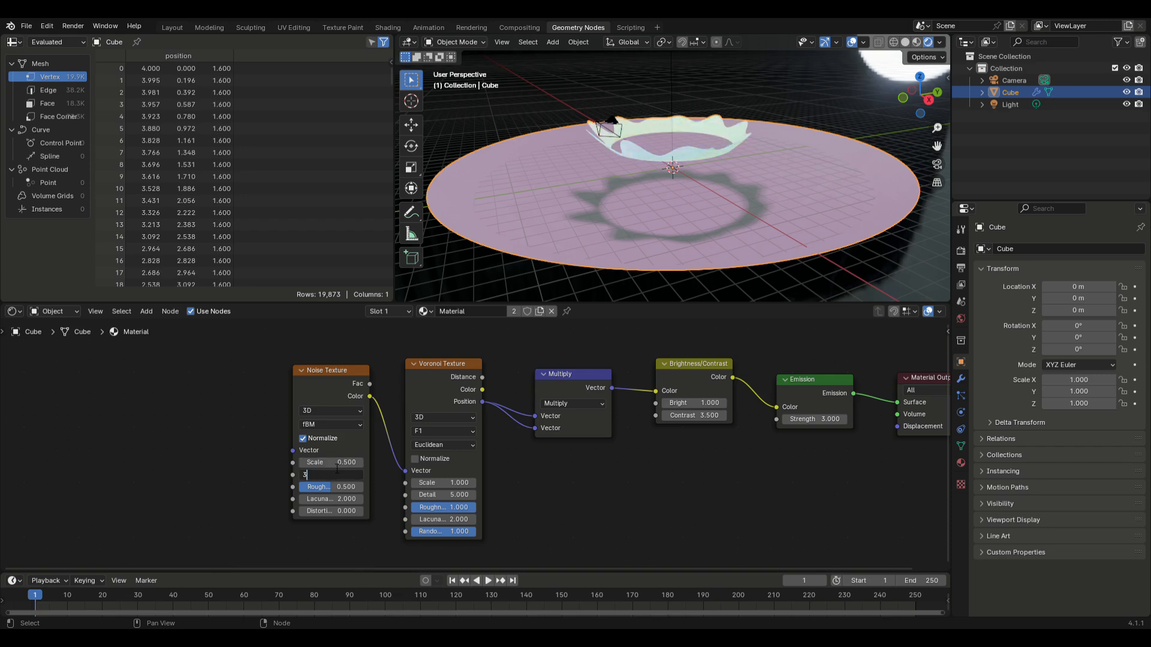
type("3")
key("Tab")
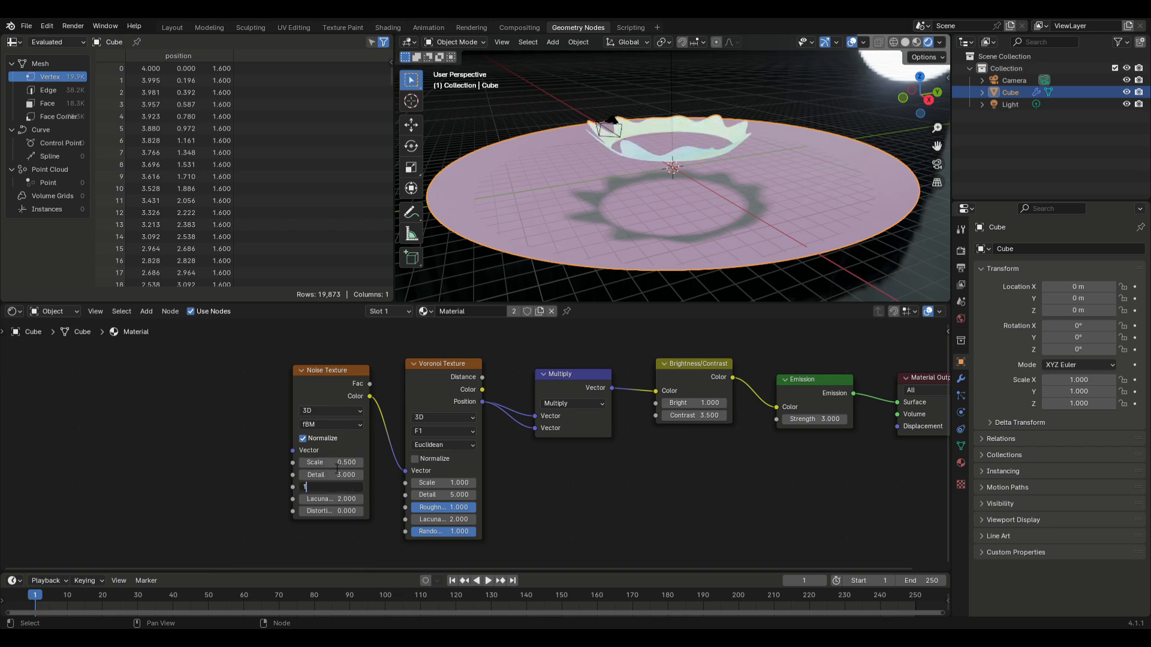
type("1")
key("Tab")
key("Tab")
type("2")
key("Return")
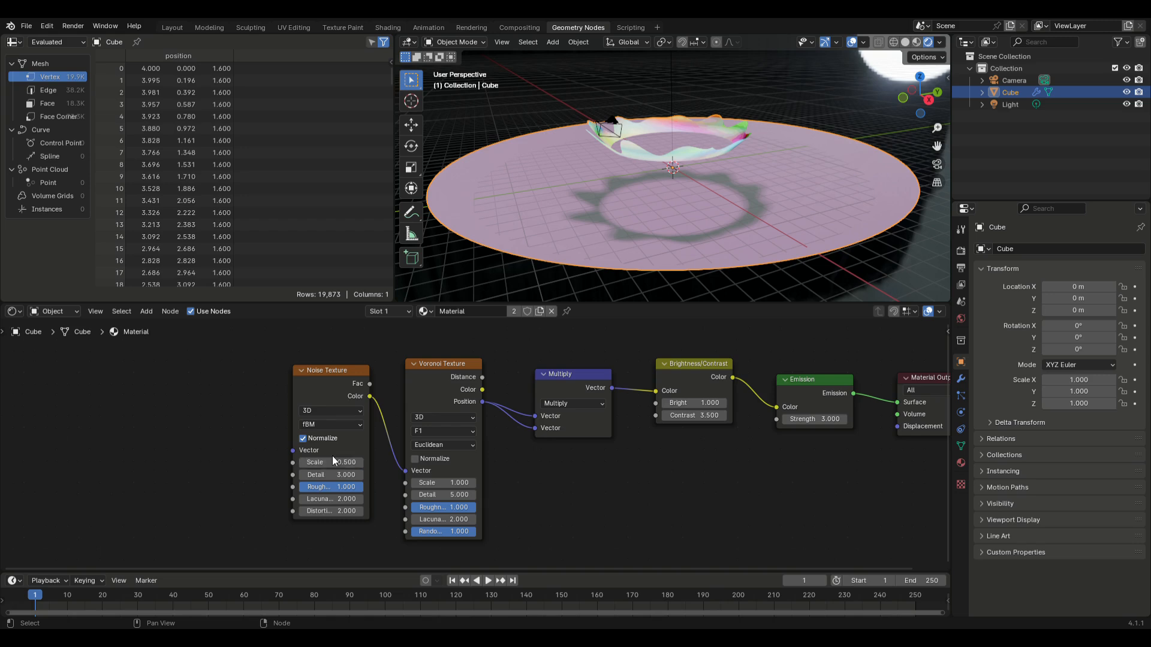
Switch the Noise Texture to 4D and drive its W value by the frame number divided by 100
left_click(345, 411)
left_click(314, 473)
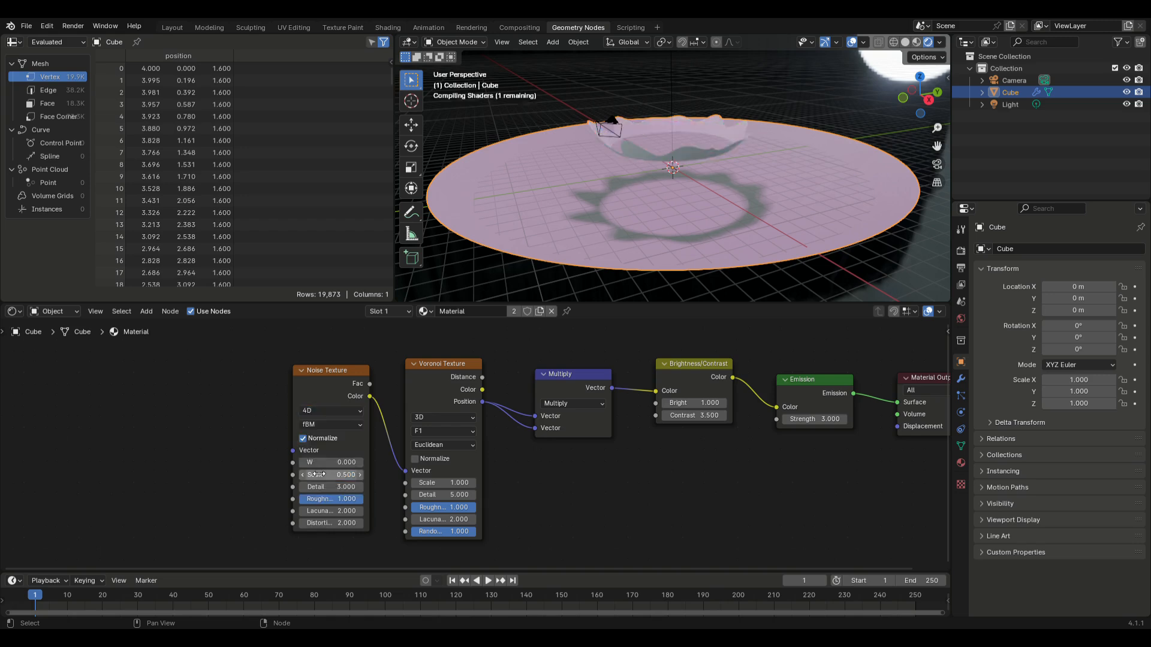
left_click(329, 463)
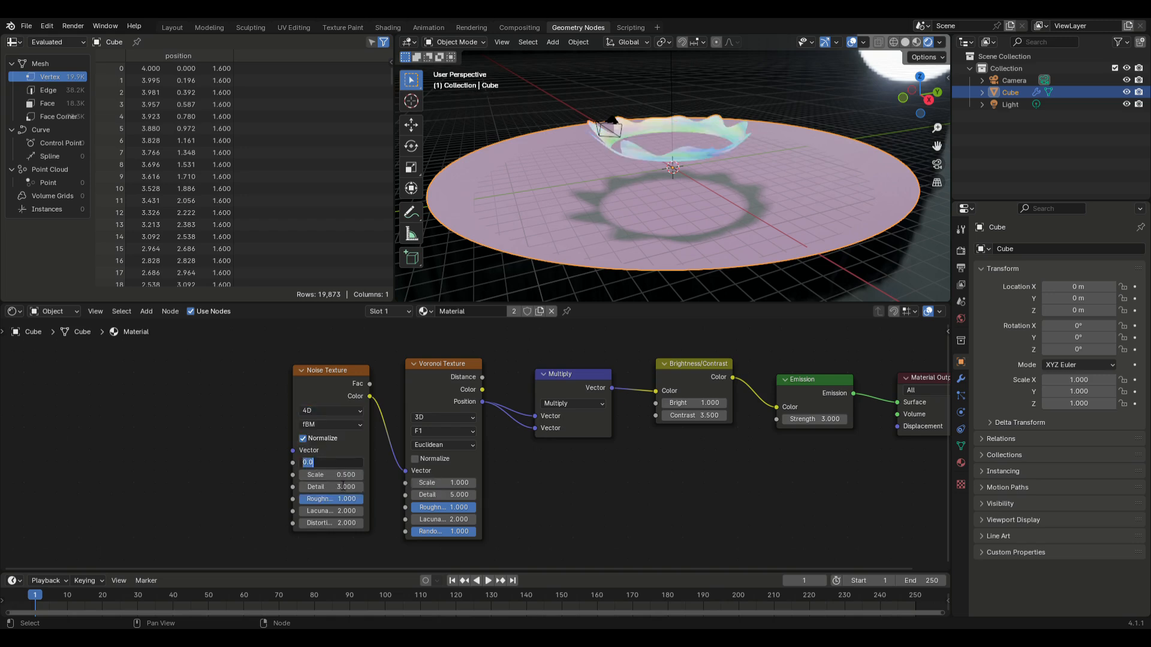
type("#")
key("Return")
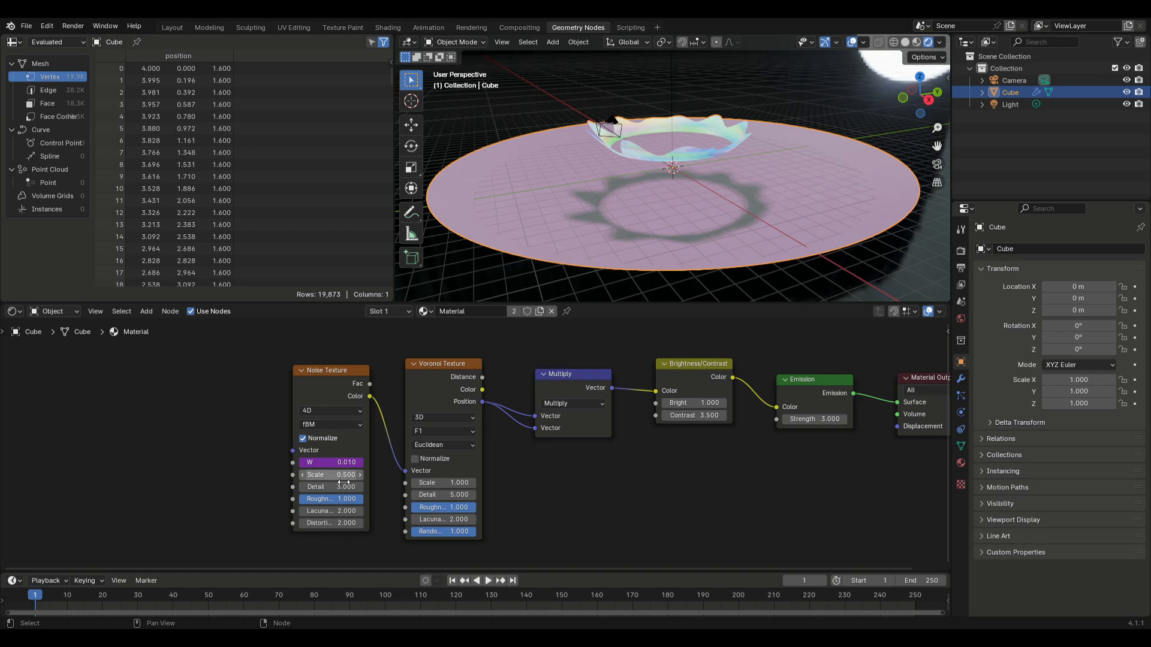
Add Texture Coordinate and Mapping nodes before the Noise Texture, and feed the Generated output into the Mapping Vector input
left_click(146, 311)
mouse_move(167, 325)
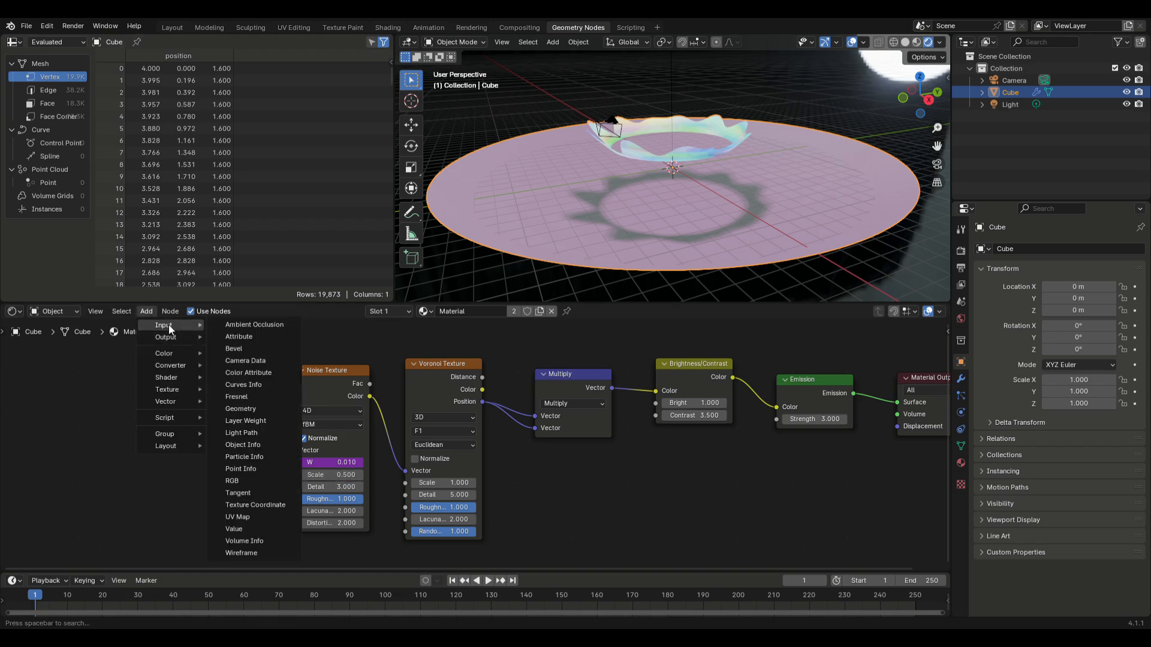
left_click(236, 504)
left_click(105, 370)
left_click(146, 311)
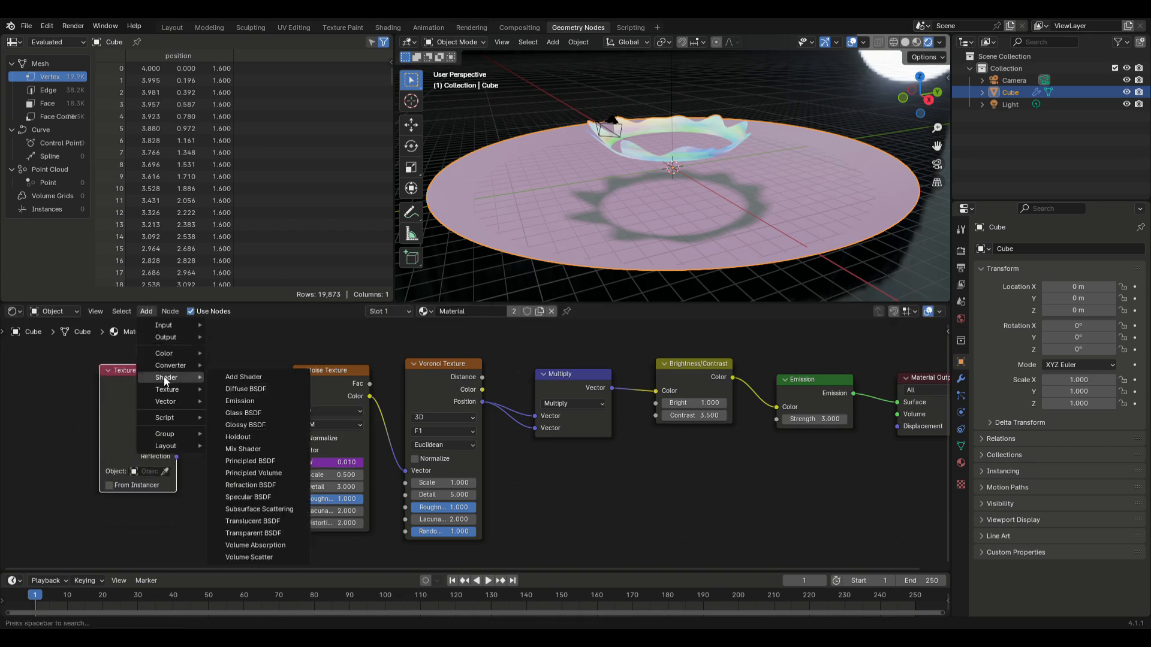
mouse_move(174, 402)
left_click(227, 425)
left_click(201, 348)
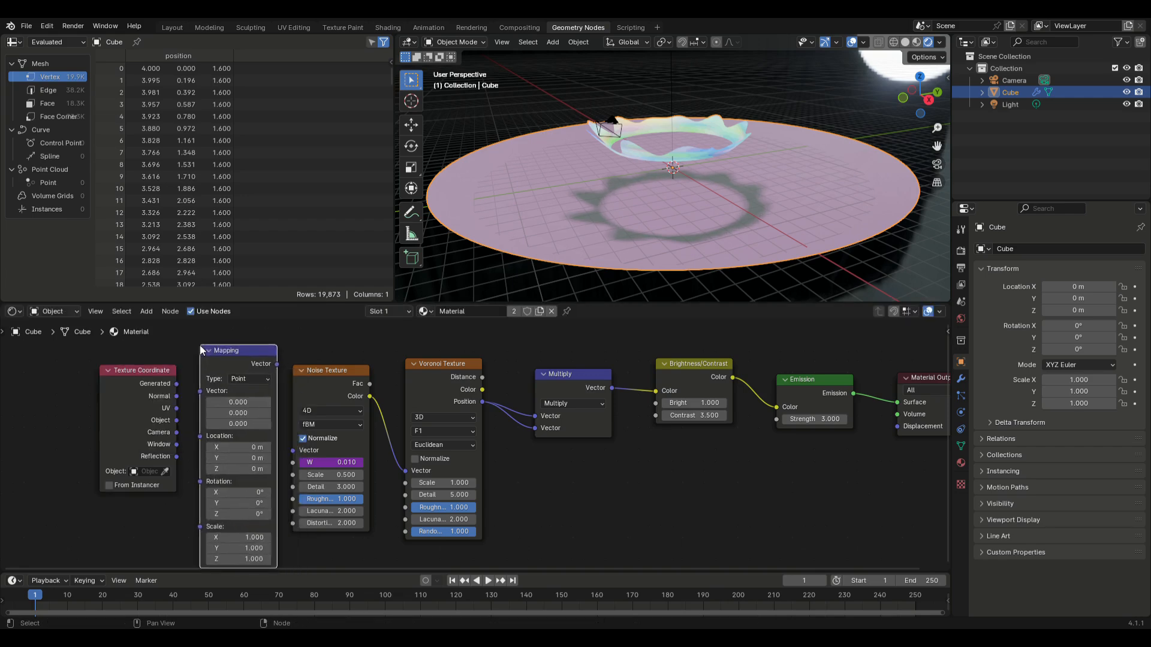
left_click_drag(177, 384, 200, 391)
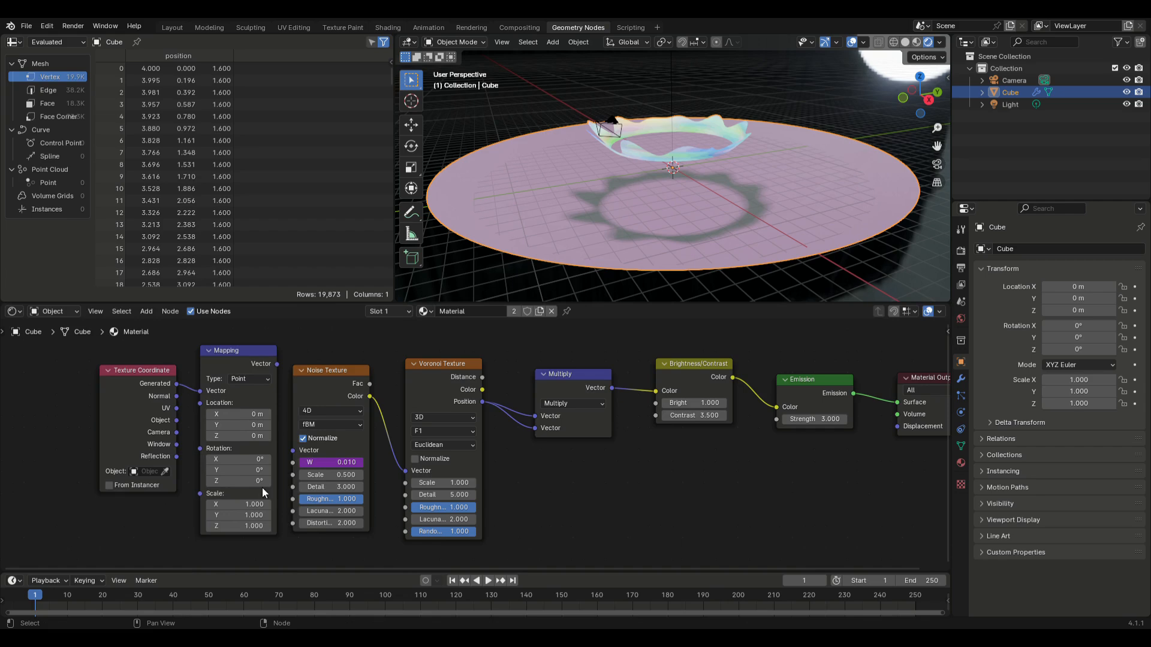
Drive the Mapping node's Z rotation with the expression #2.0*sin(0.025*frame)
left_click(252, 482)
type("#2.0*")
type("sin(0.025*frame)")
key("Return")
Preview the animation and connect the Mapping Vector output to the Noise Texture's Vector input
left_click(488, 581)
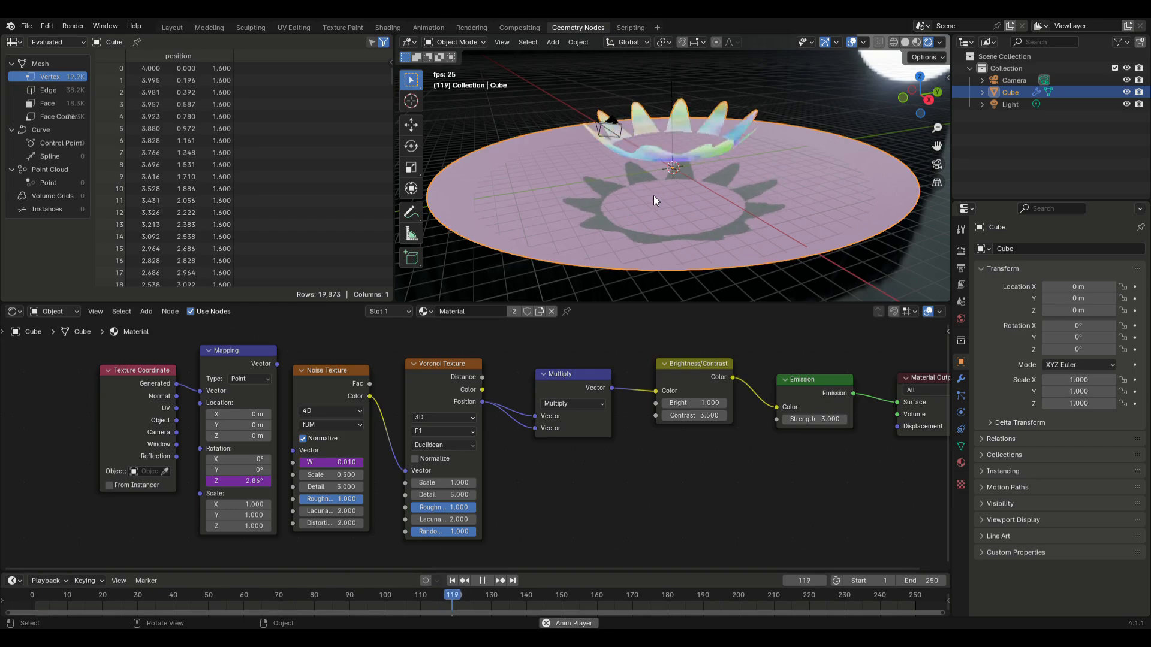
middle_click_drag(653, 195, 606, 186)
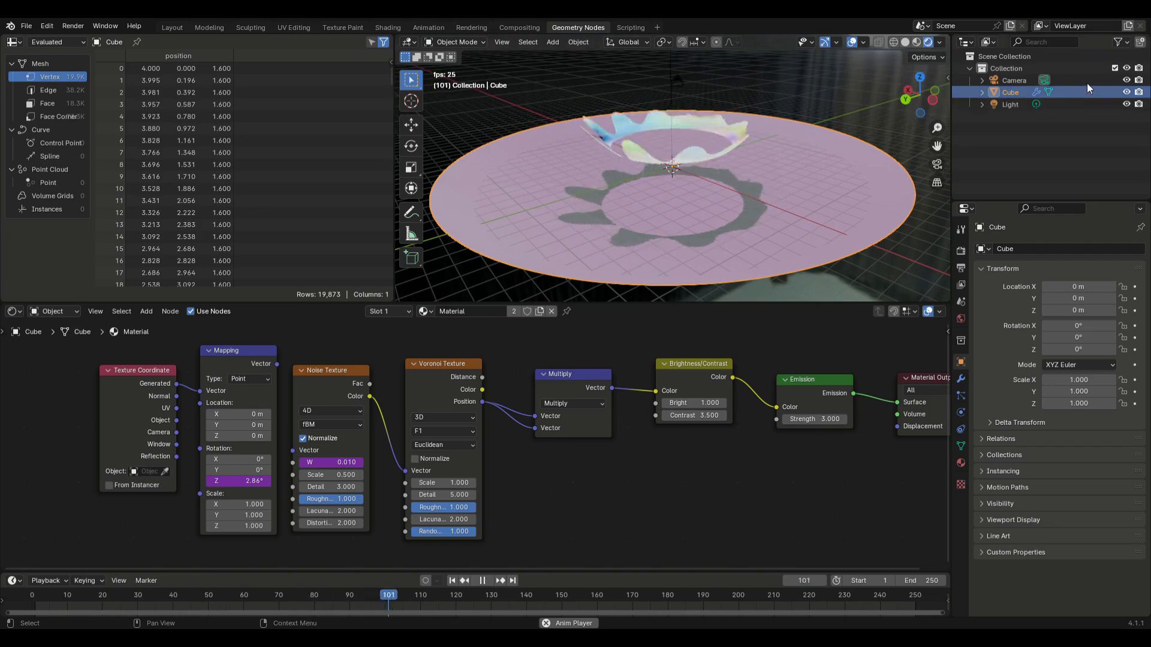
left_click(487, 581)
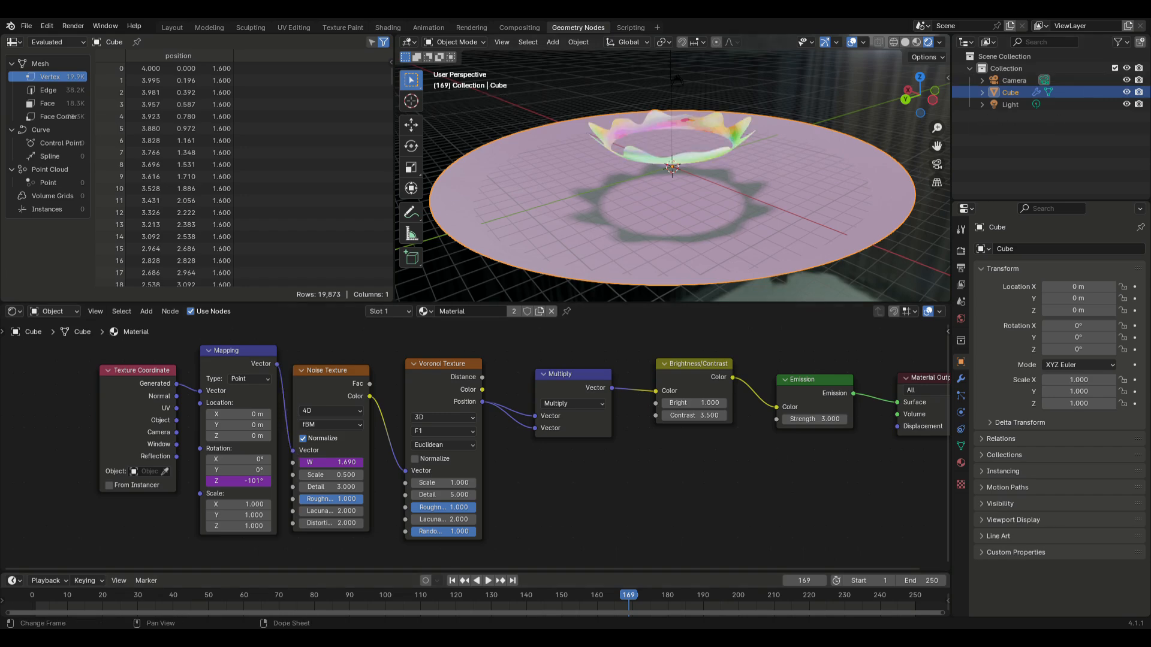
Play the animation and examine the petal ring's changing colours from several angles
left_click(490, 581)
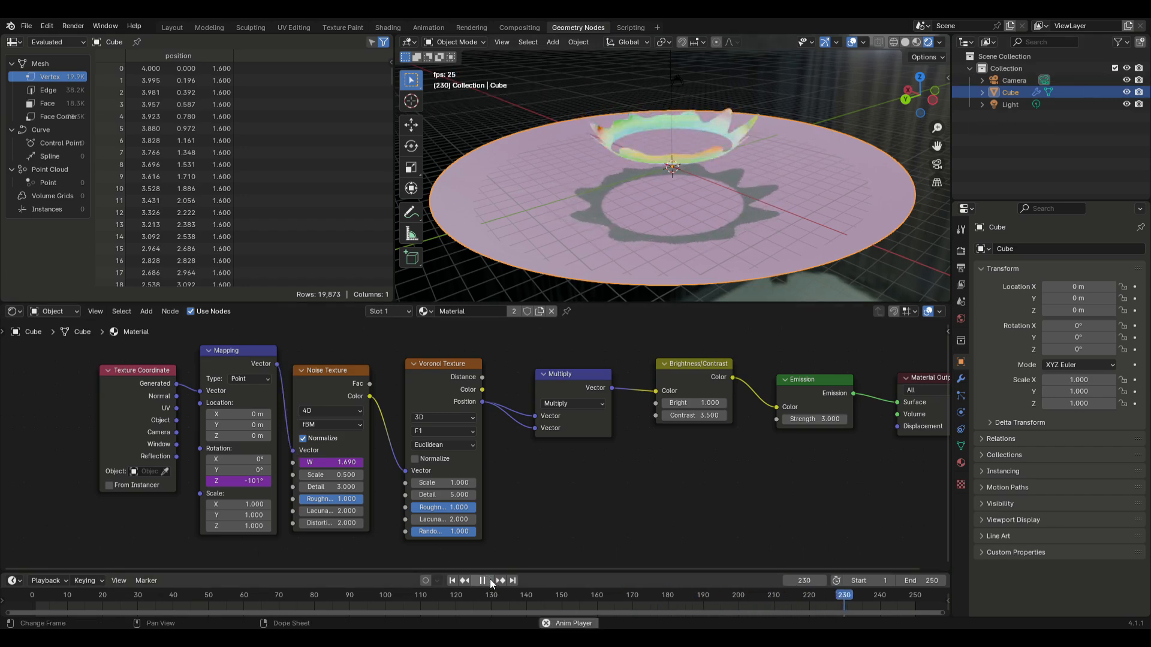
middle_click_drag(589, 199, 409, 181)
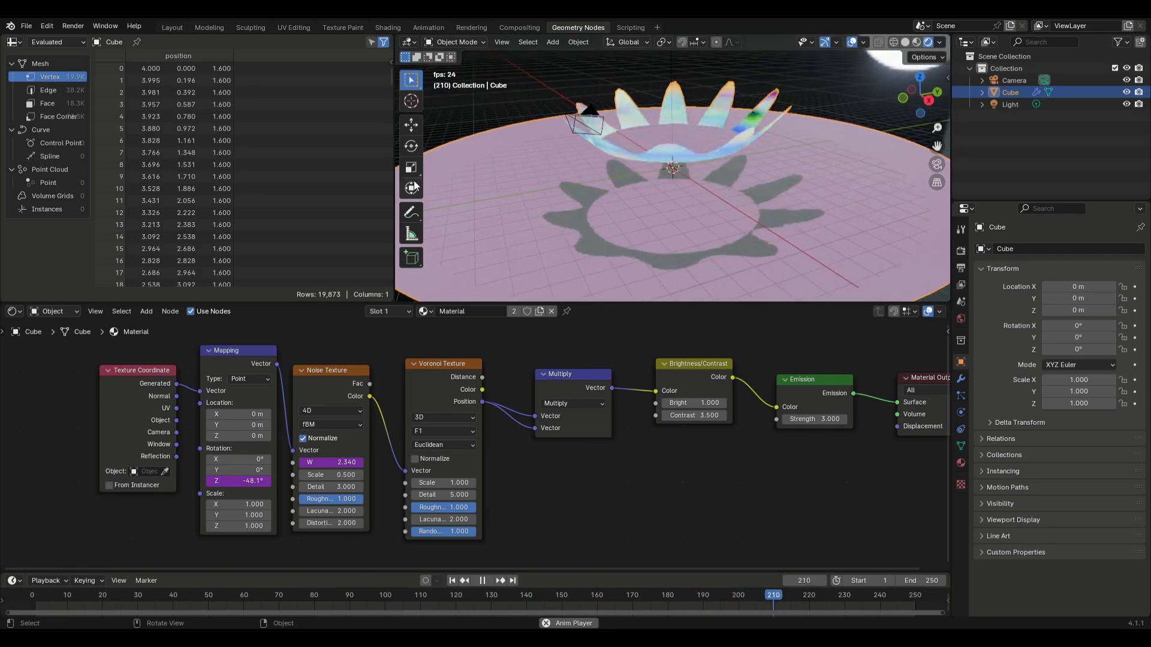
scroll(591, 211, "down", 1)
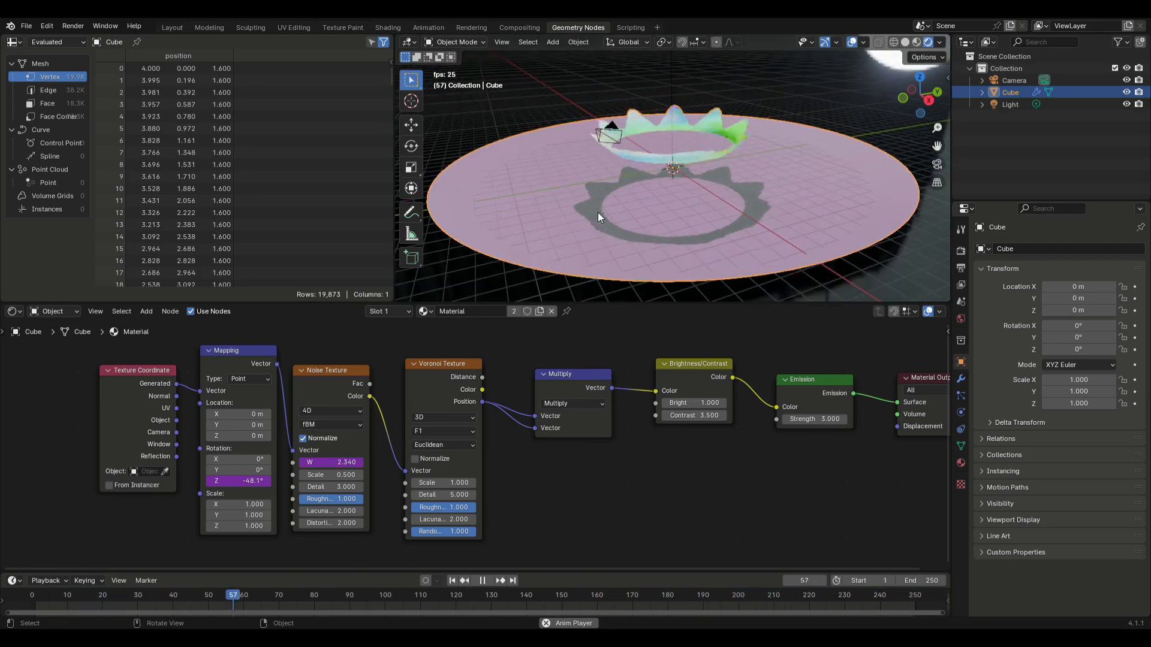
middle_click_drag(598, 212, 600, 207)
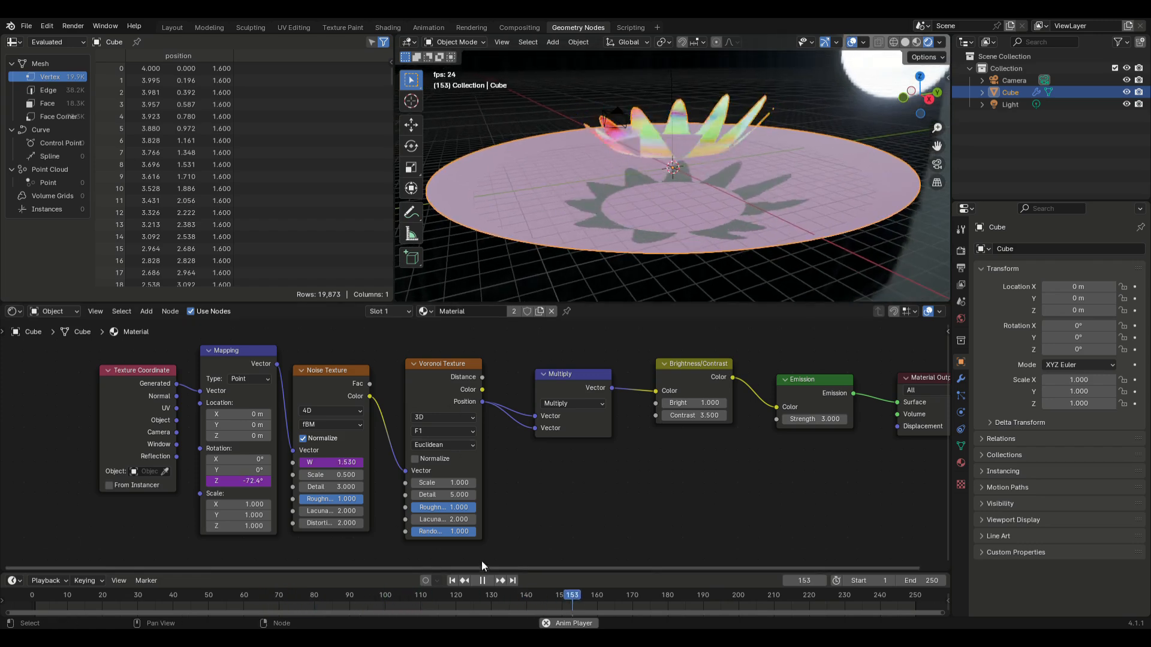
left_click(486, 582)
Enable Bloom in the EEVEE render settings and play the animation to check the glow
left_click(961, 251)
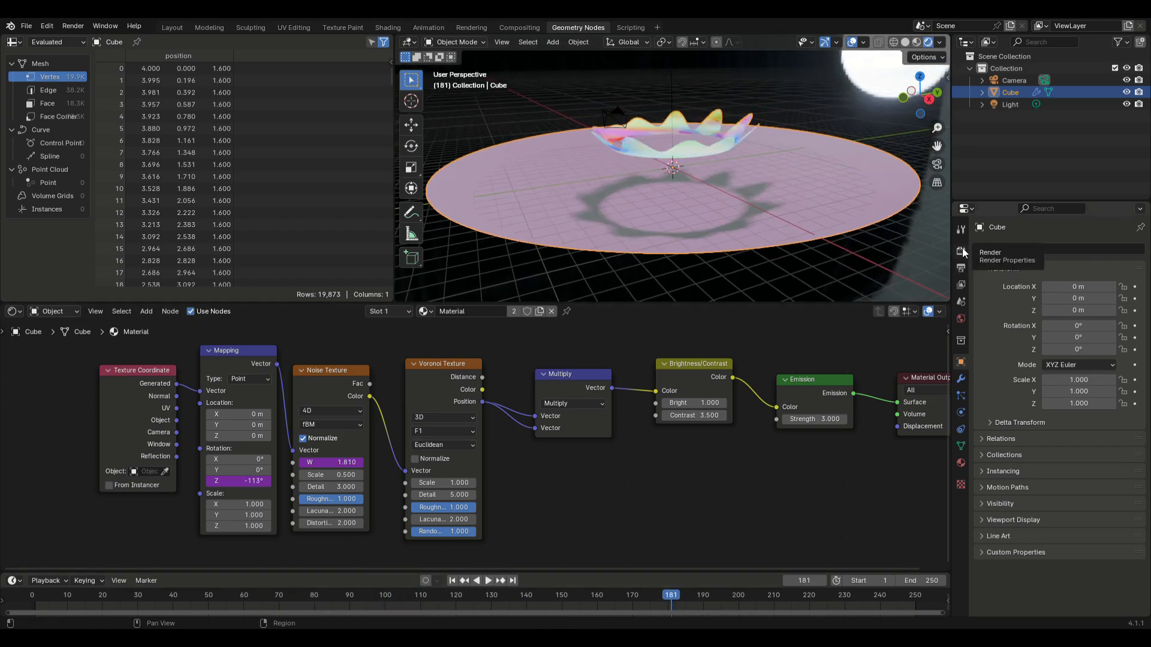
left_click(993, 350)
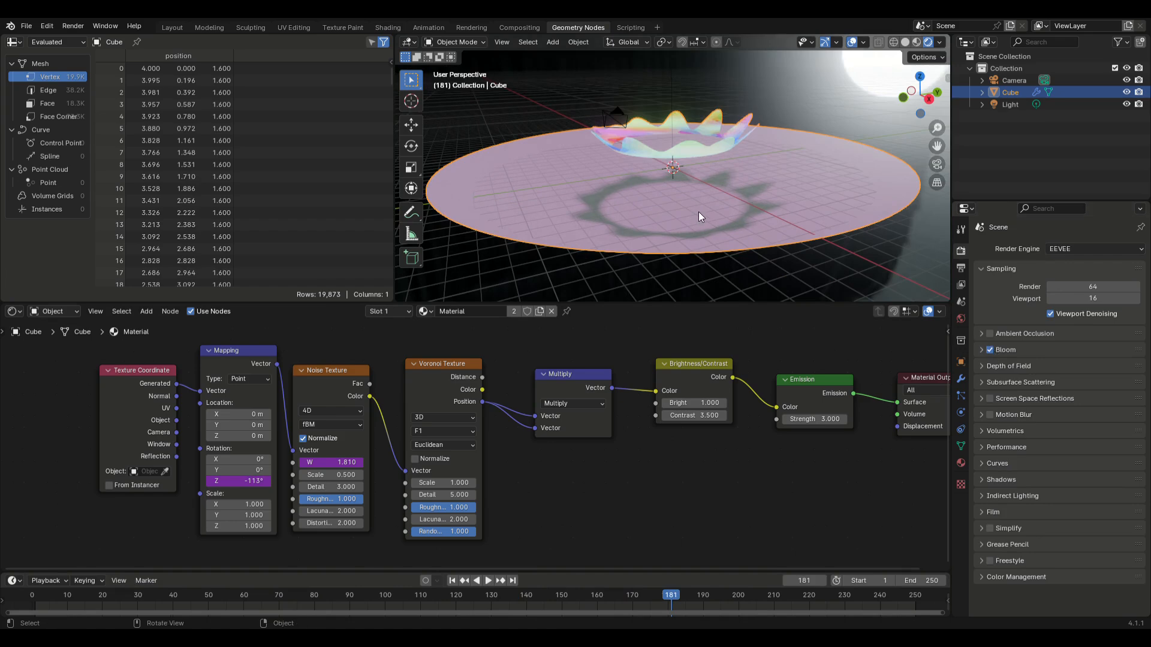
middle_click_drag(699, 211, 683, 228)
left_click(488, 580)
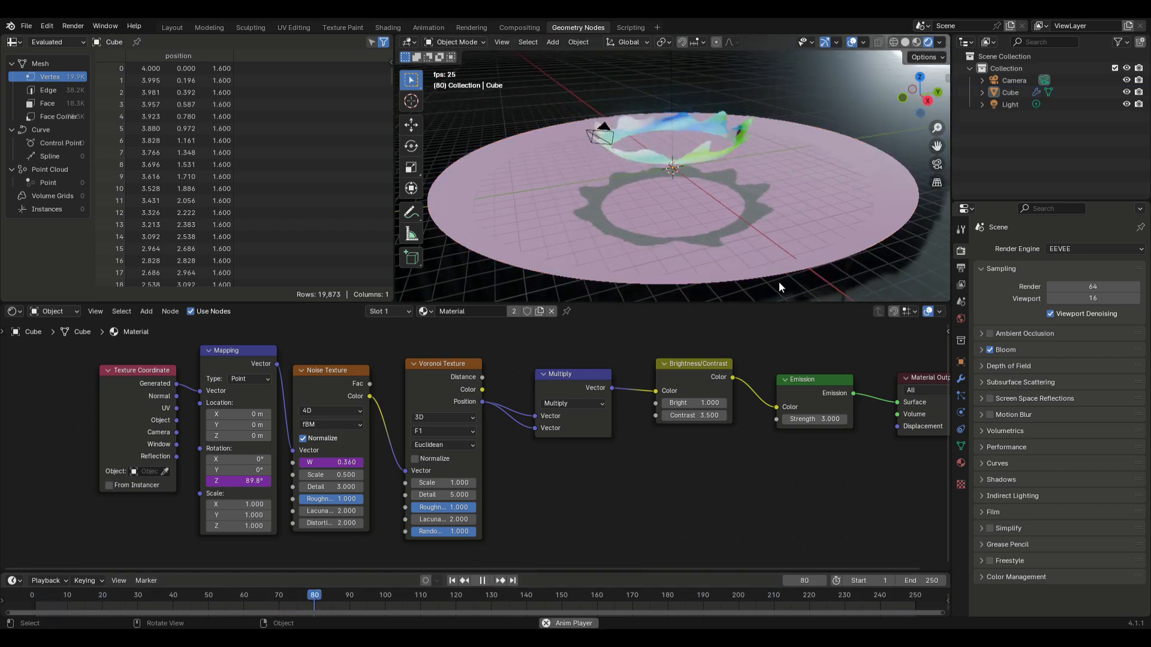